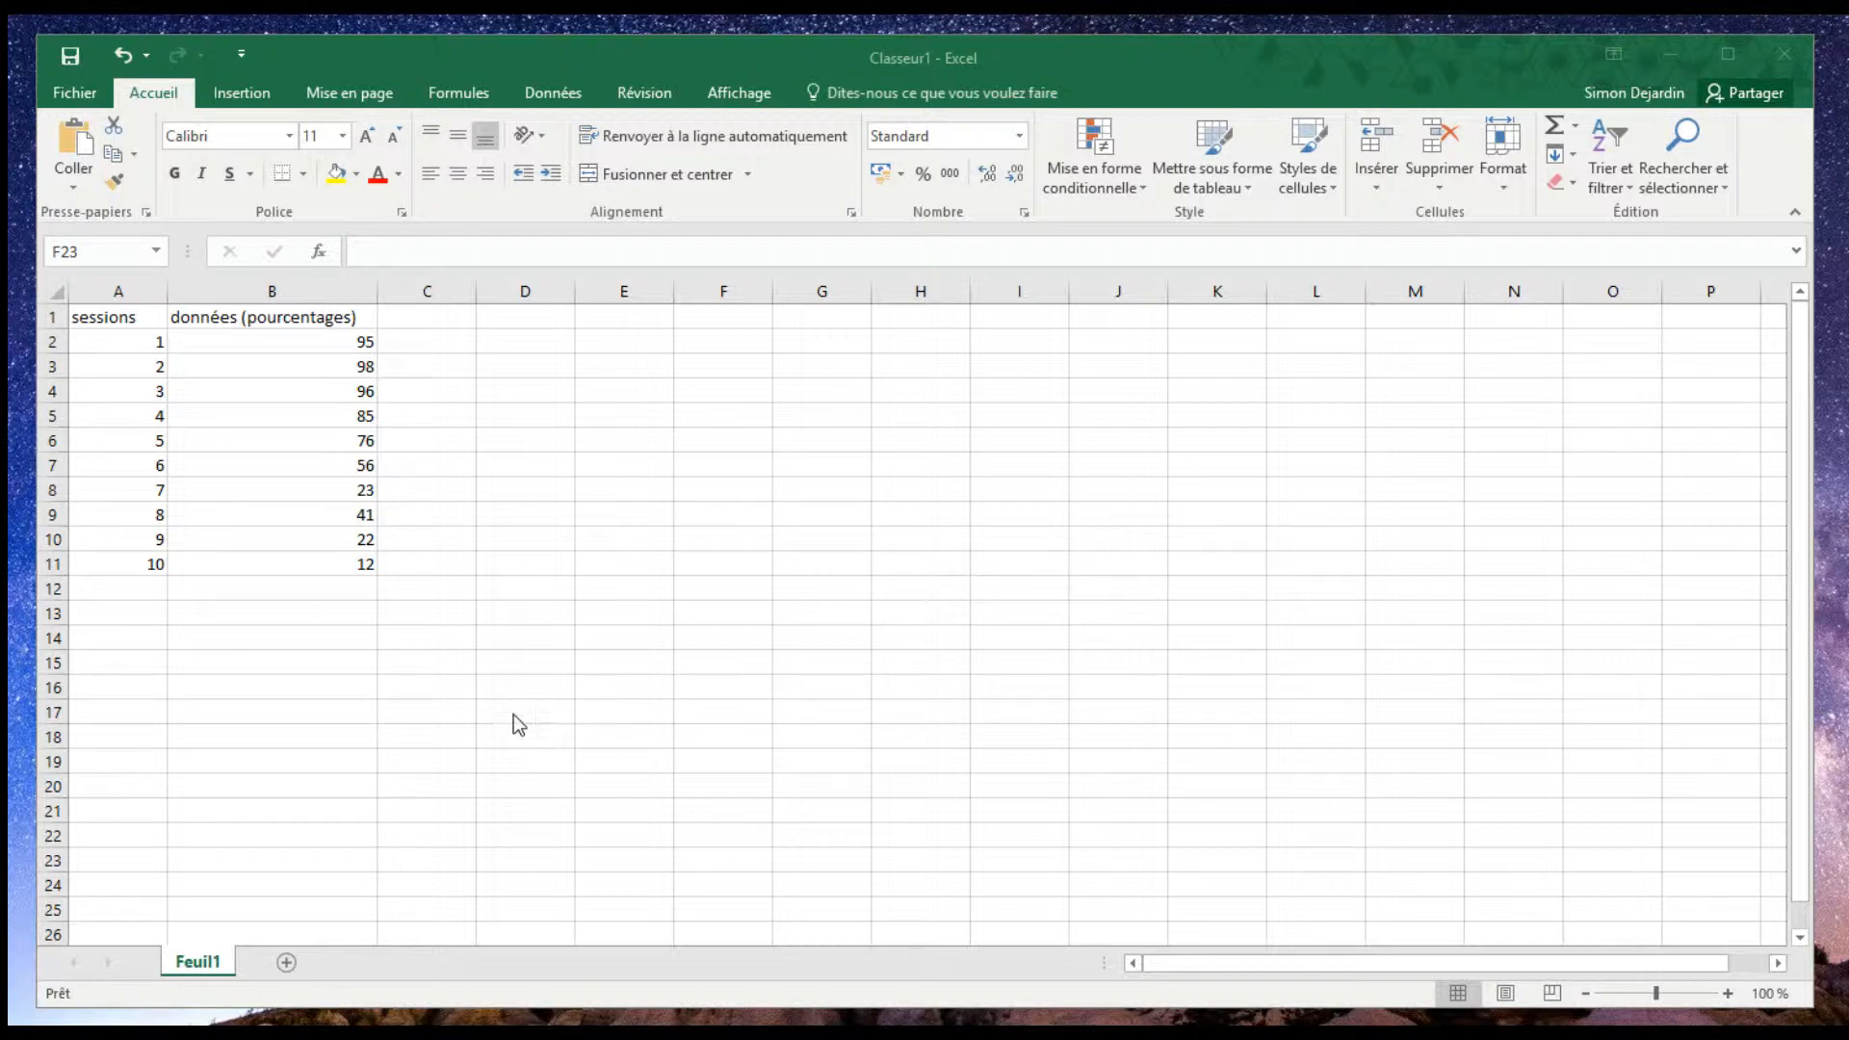
# - Insert a scatter chart with straight lines from the range A1:B11 and place it just beside the data
pyautogui.click(110, 320)
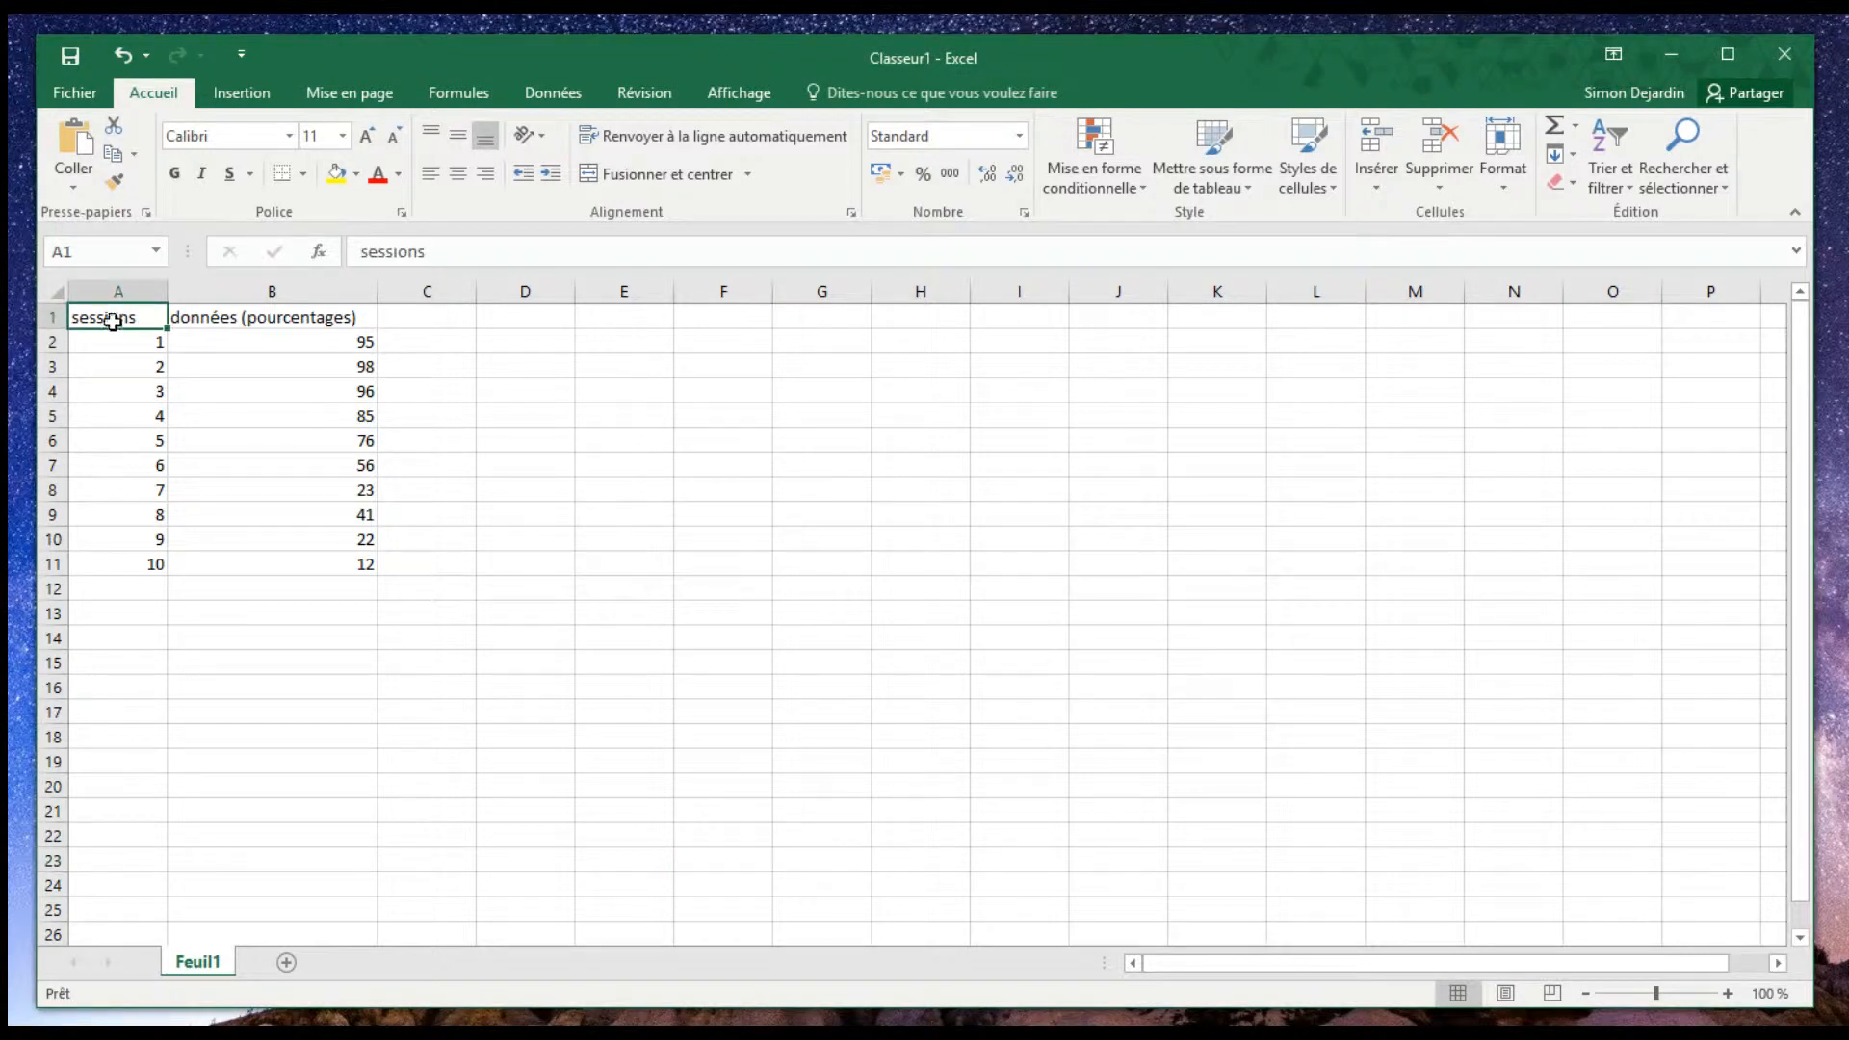
pyautogui.moveTo(113, 320); pyautogui.dragTo(306, 559)
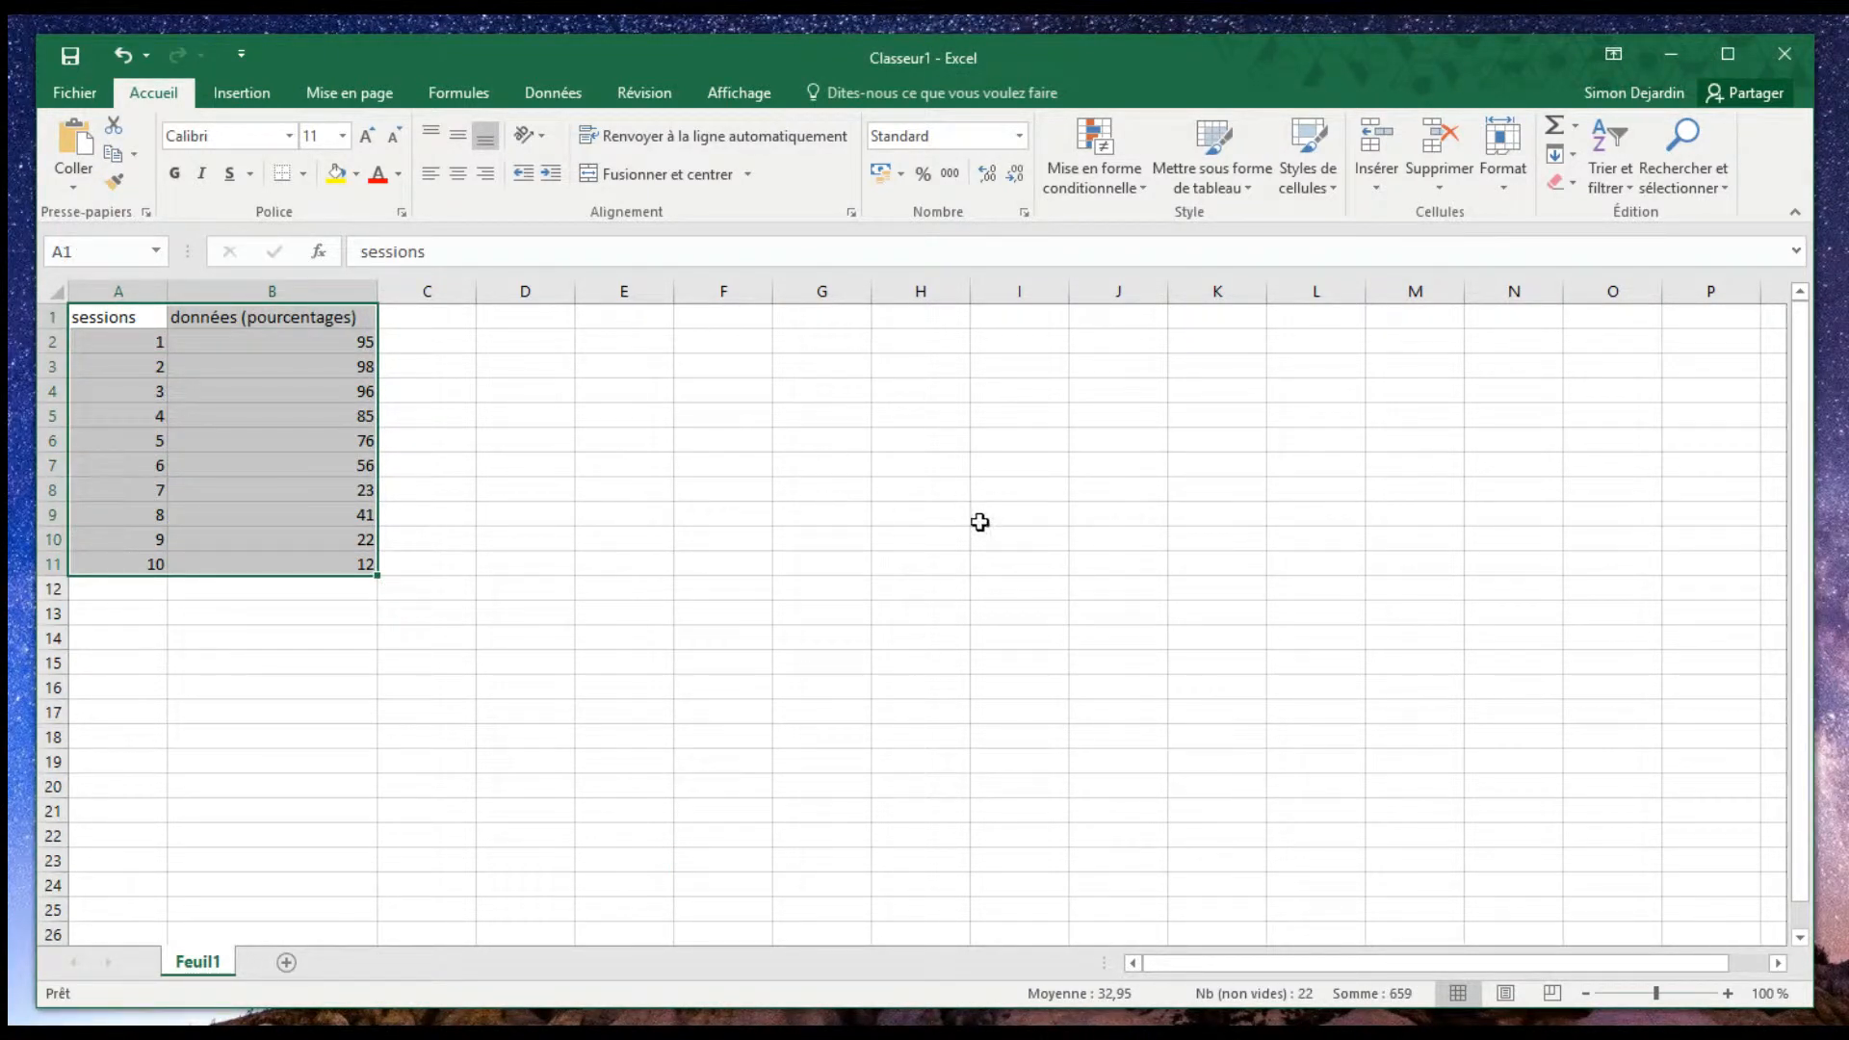
pyautogui.click(235, 104)
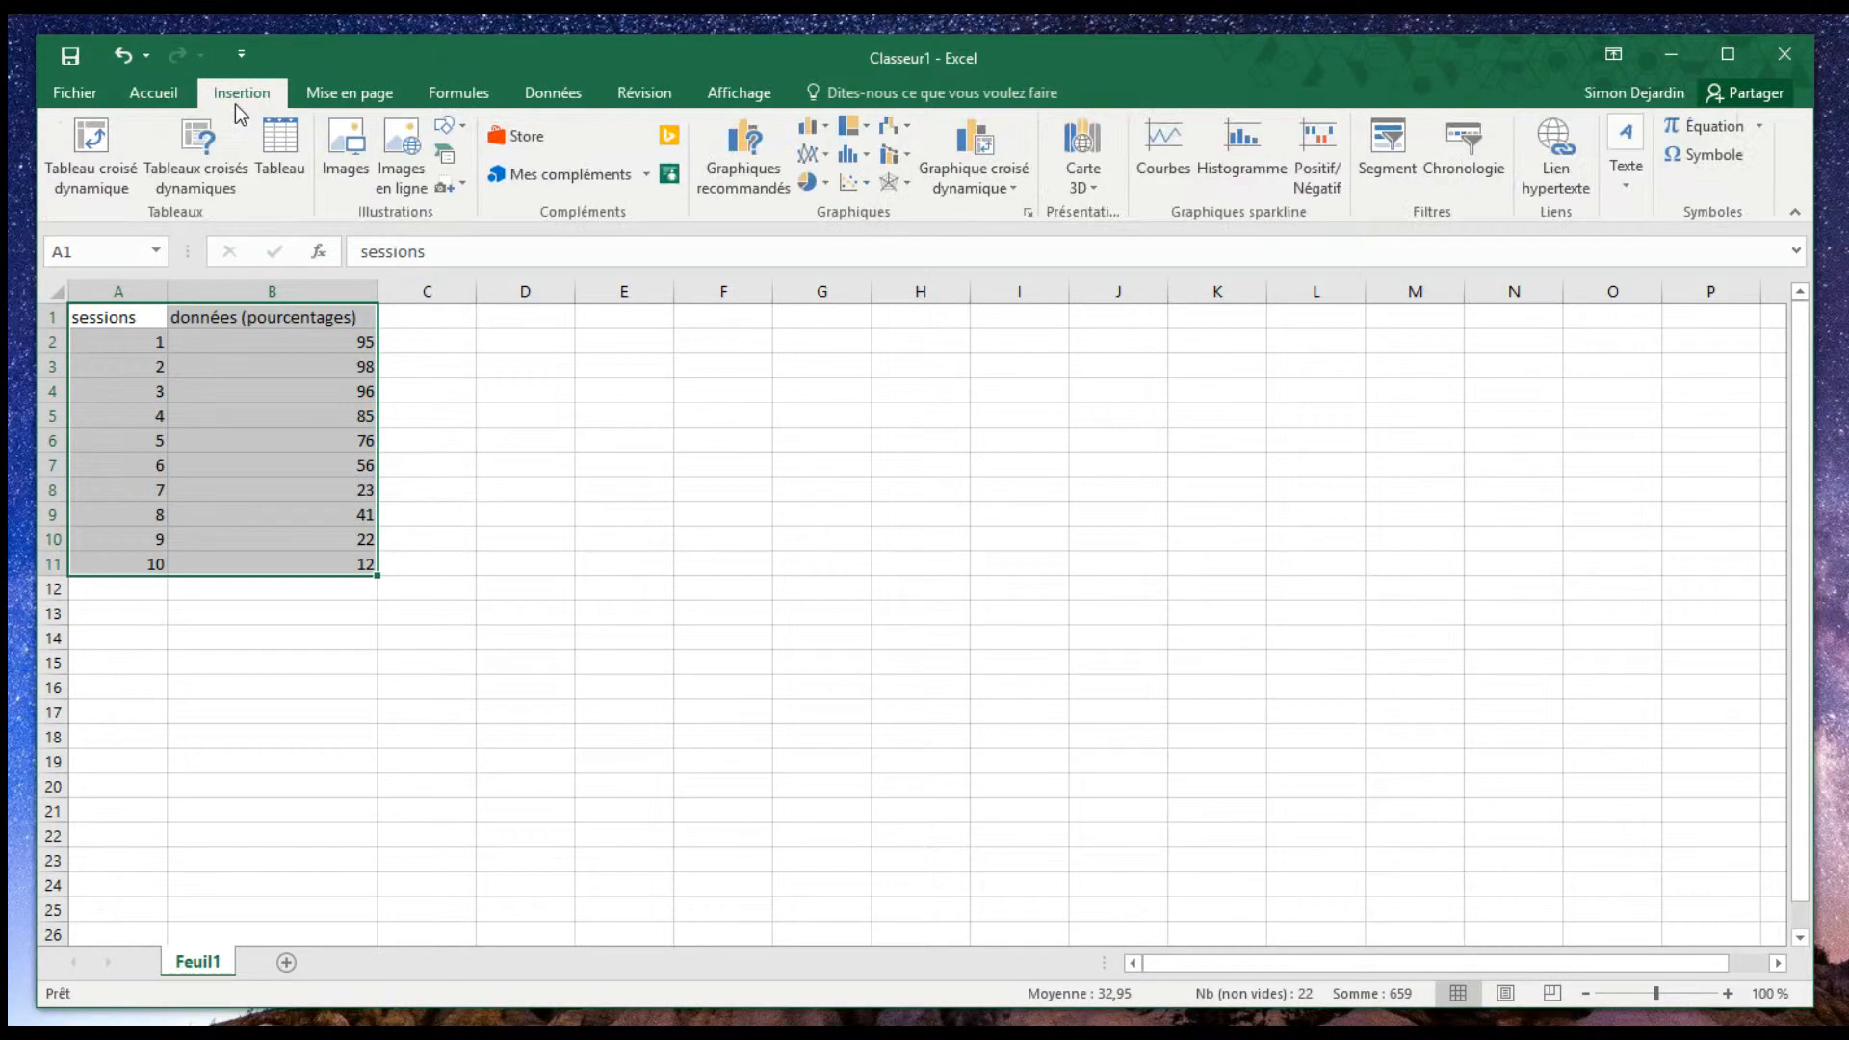
pyautogui.click(847, 185)
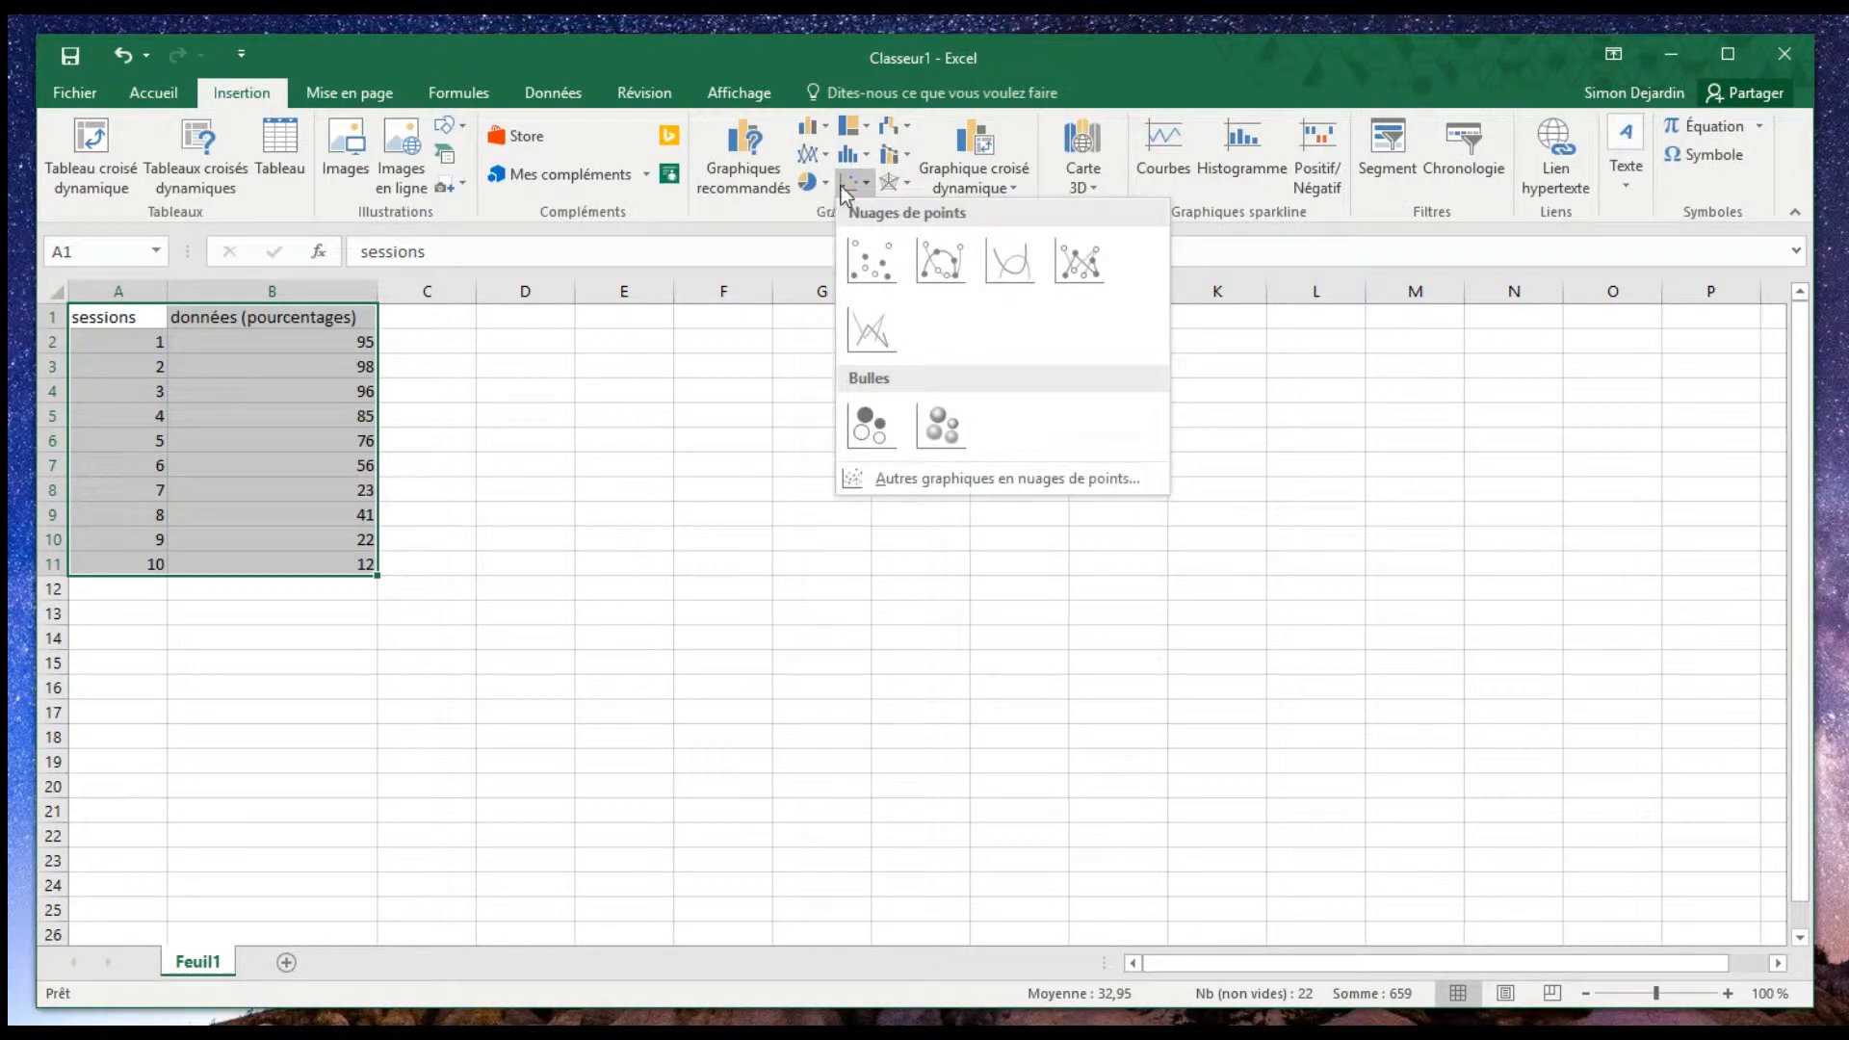
pyautogui.click(886, 326)
pyautogui.moveTo(647, 464); pyautogui.dragTo(511, 388)
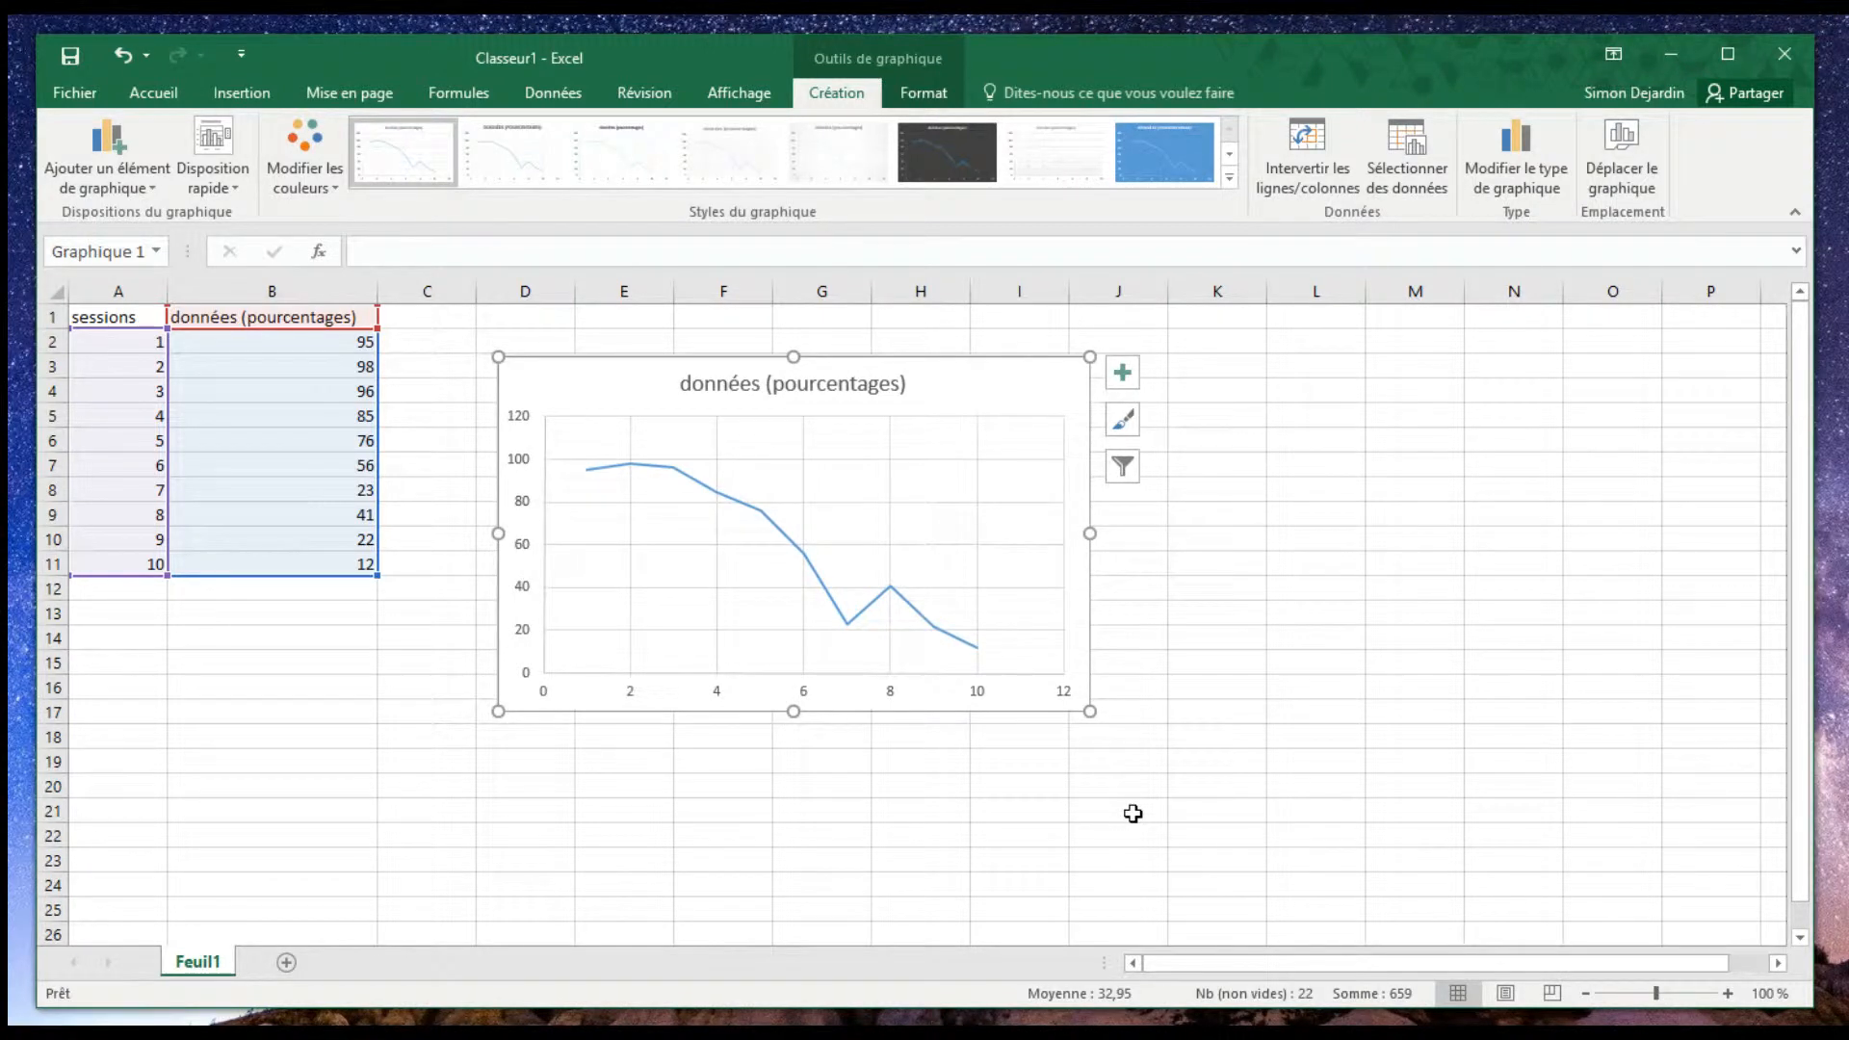
pyautogui.click(1133, 814)
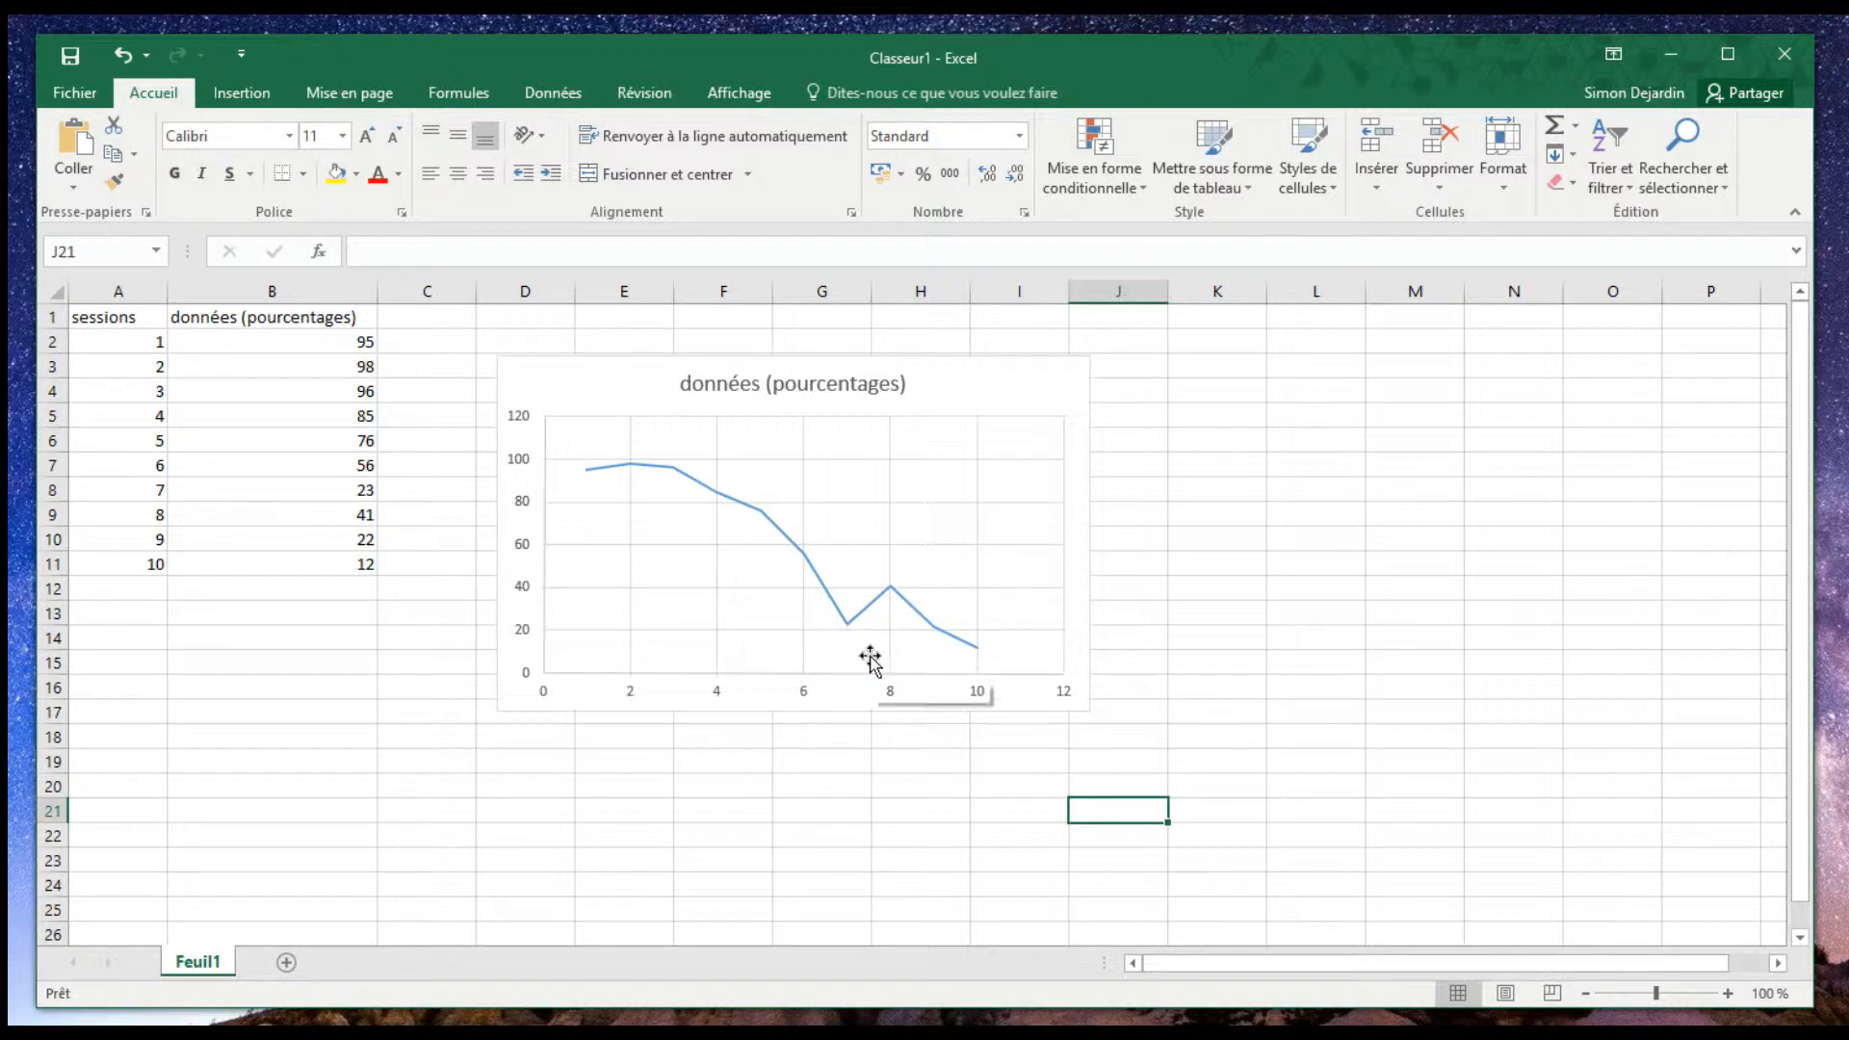
# - Insert a blank row between sessions 3 and 4 to break the data line between the two phases
pyautogui.click(55, 417)
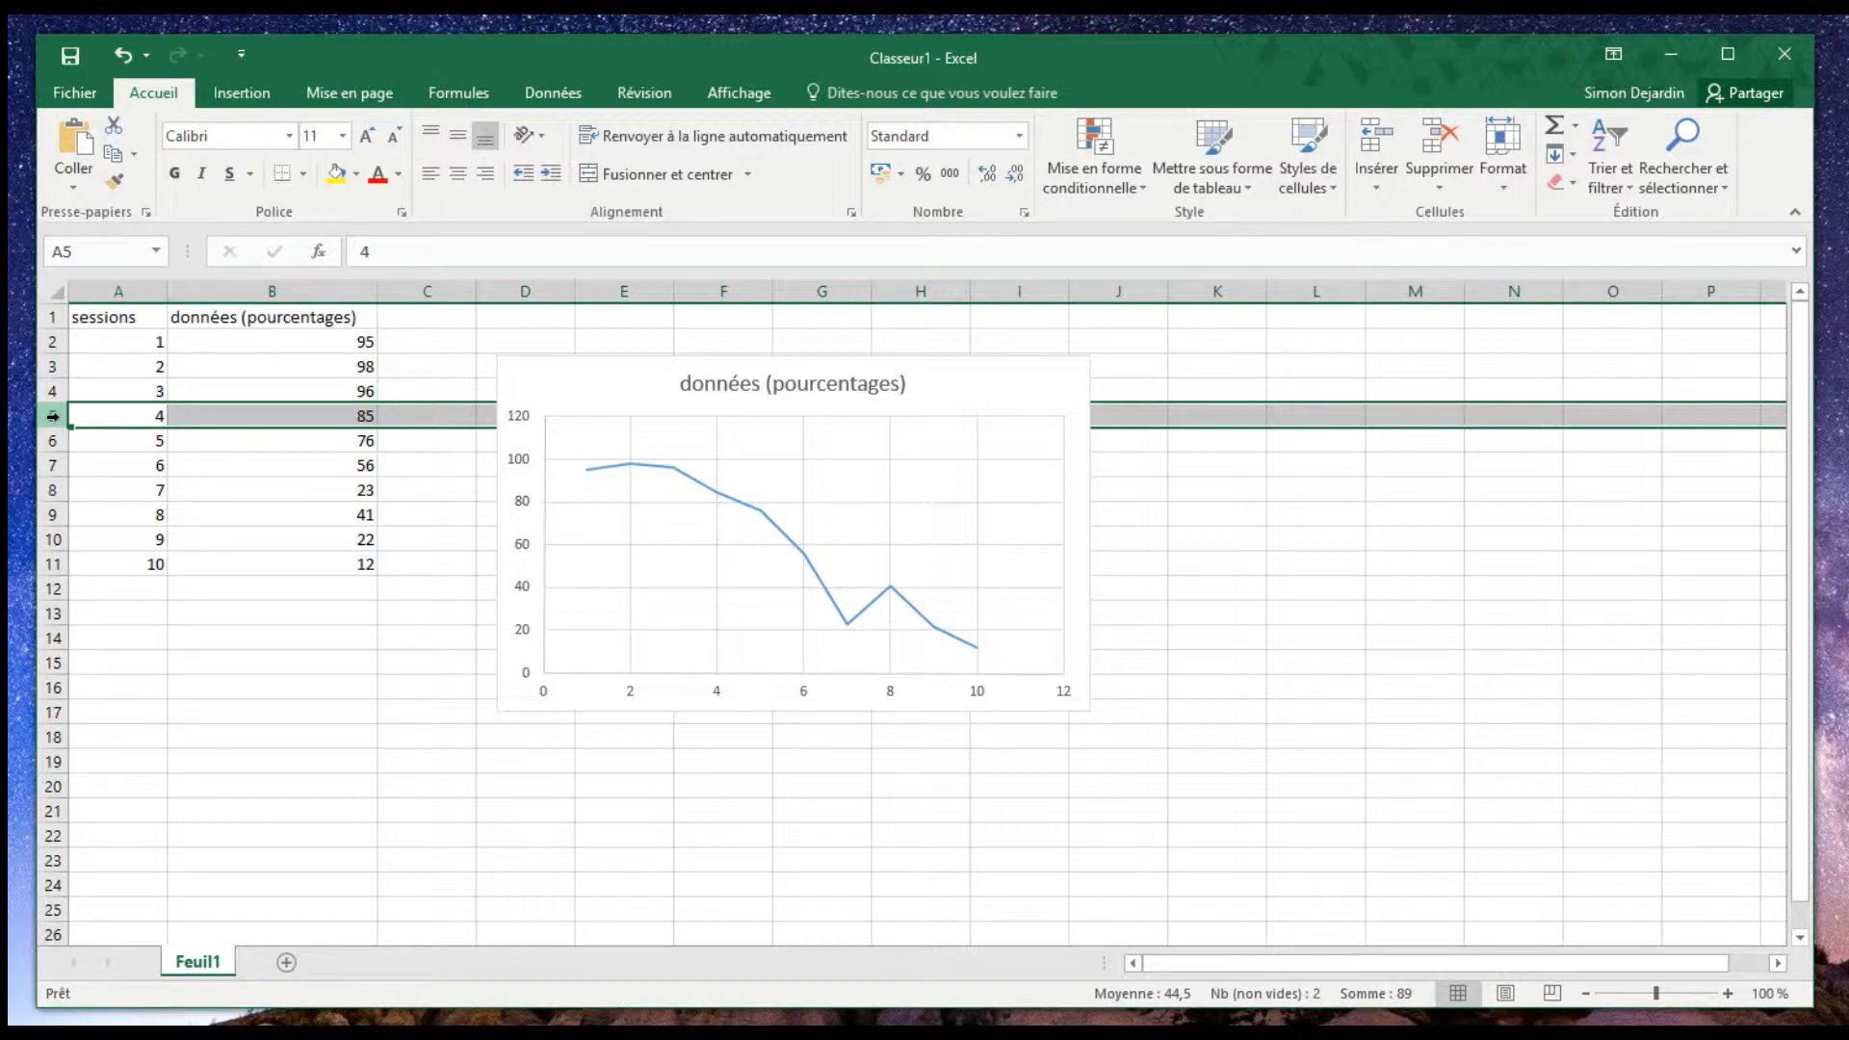
pyautogui.rightClick(53, 416)
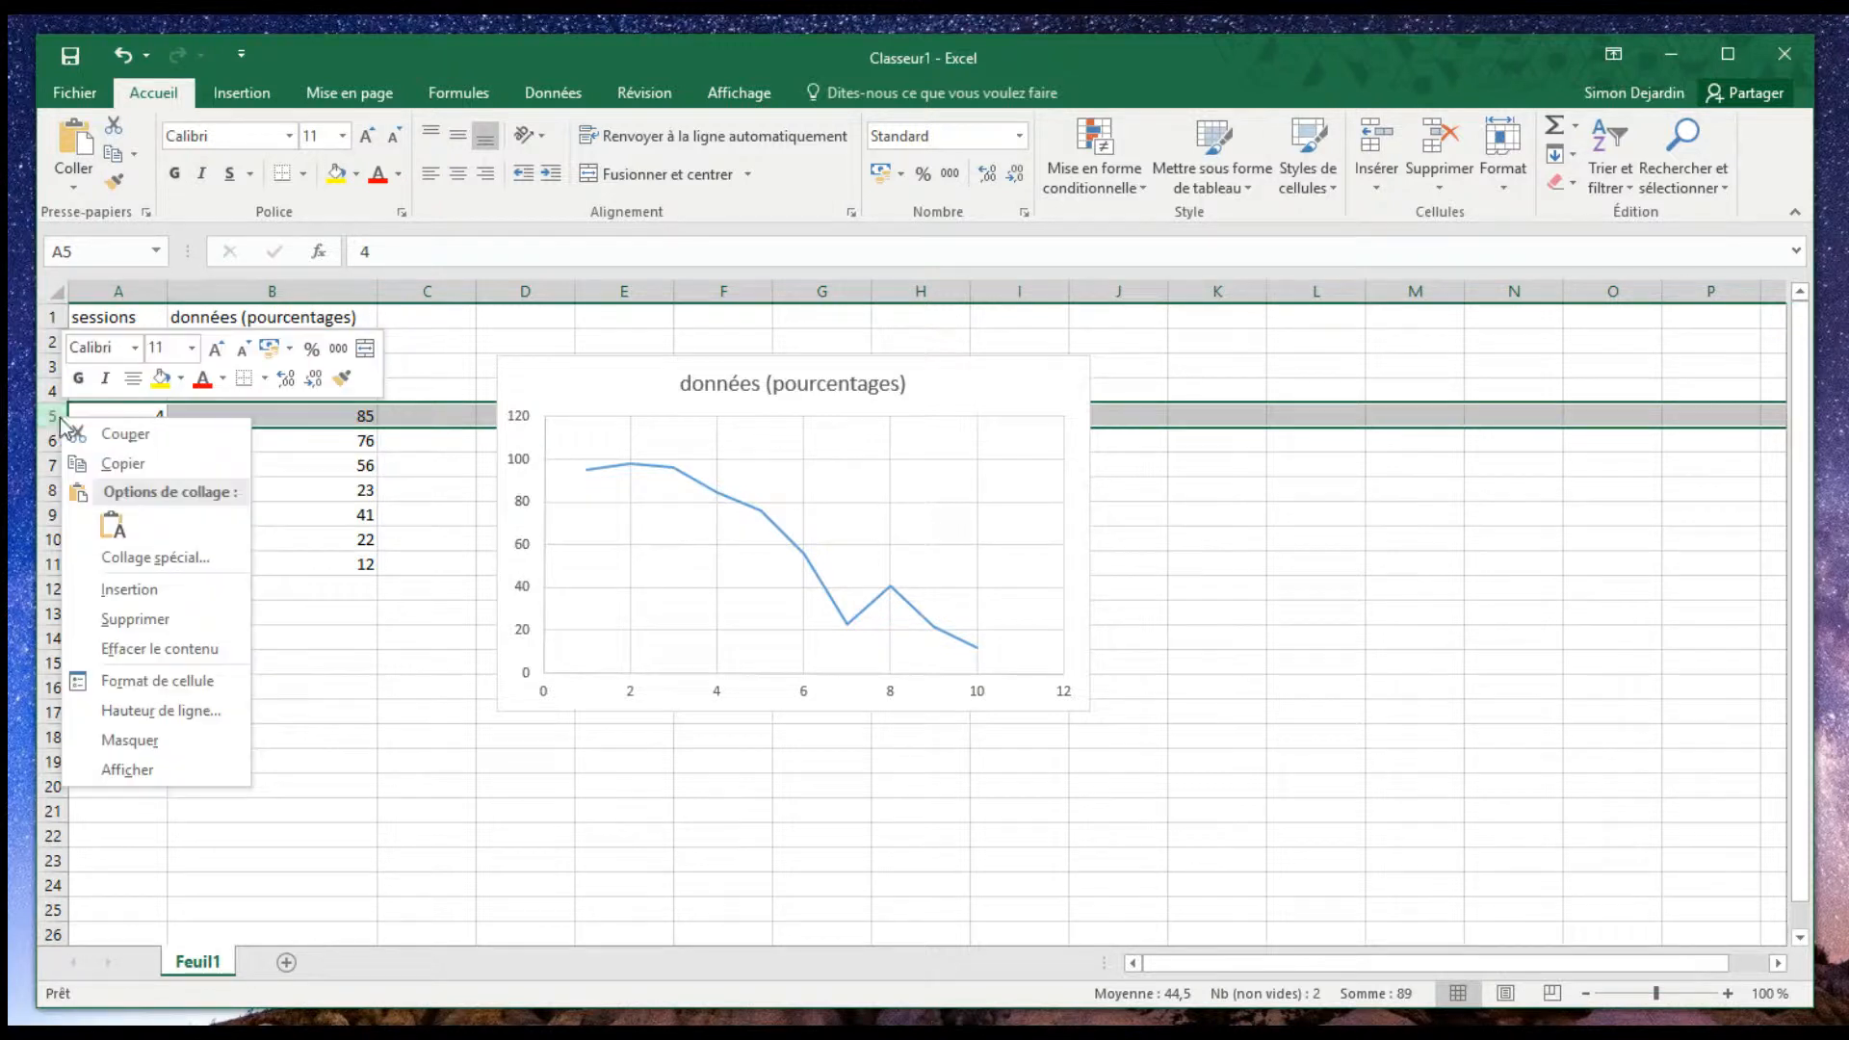
pyautogui.click(128, 588)
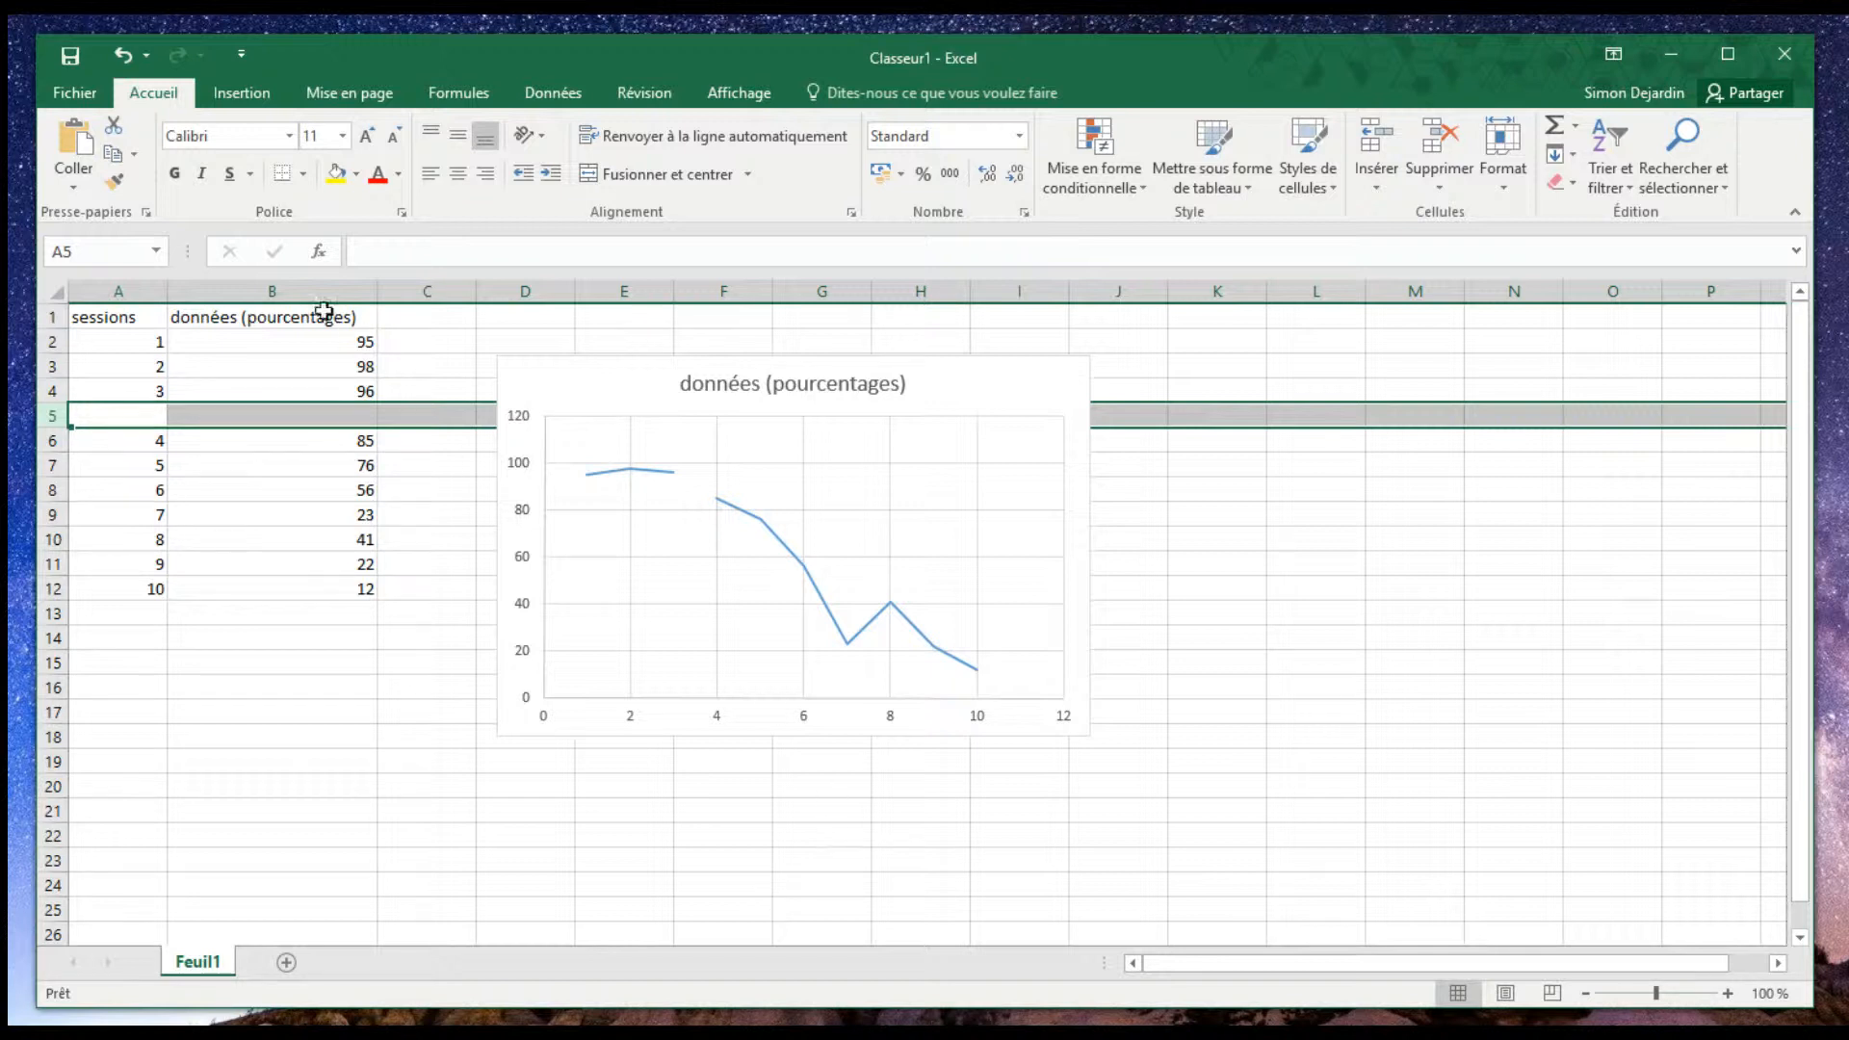
pyautogui.click(252, 99)
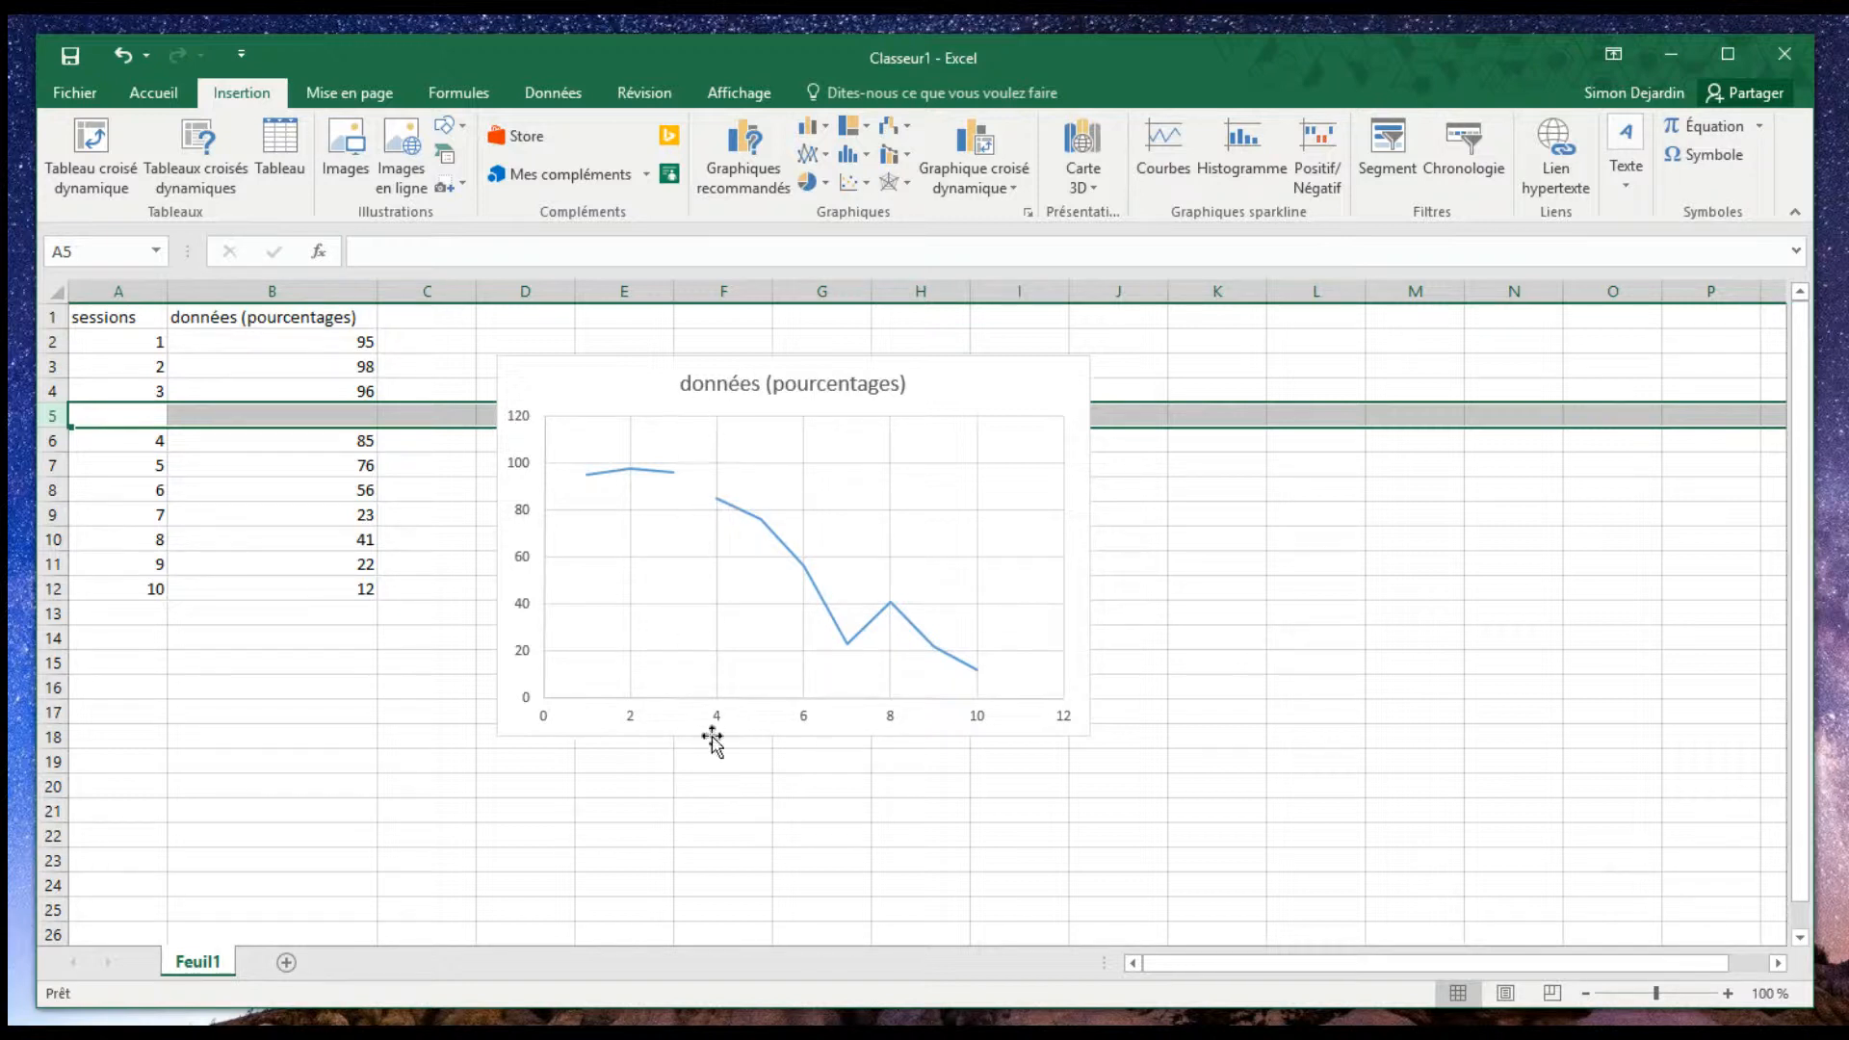
pyautogui.click(171, 100)
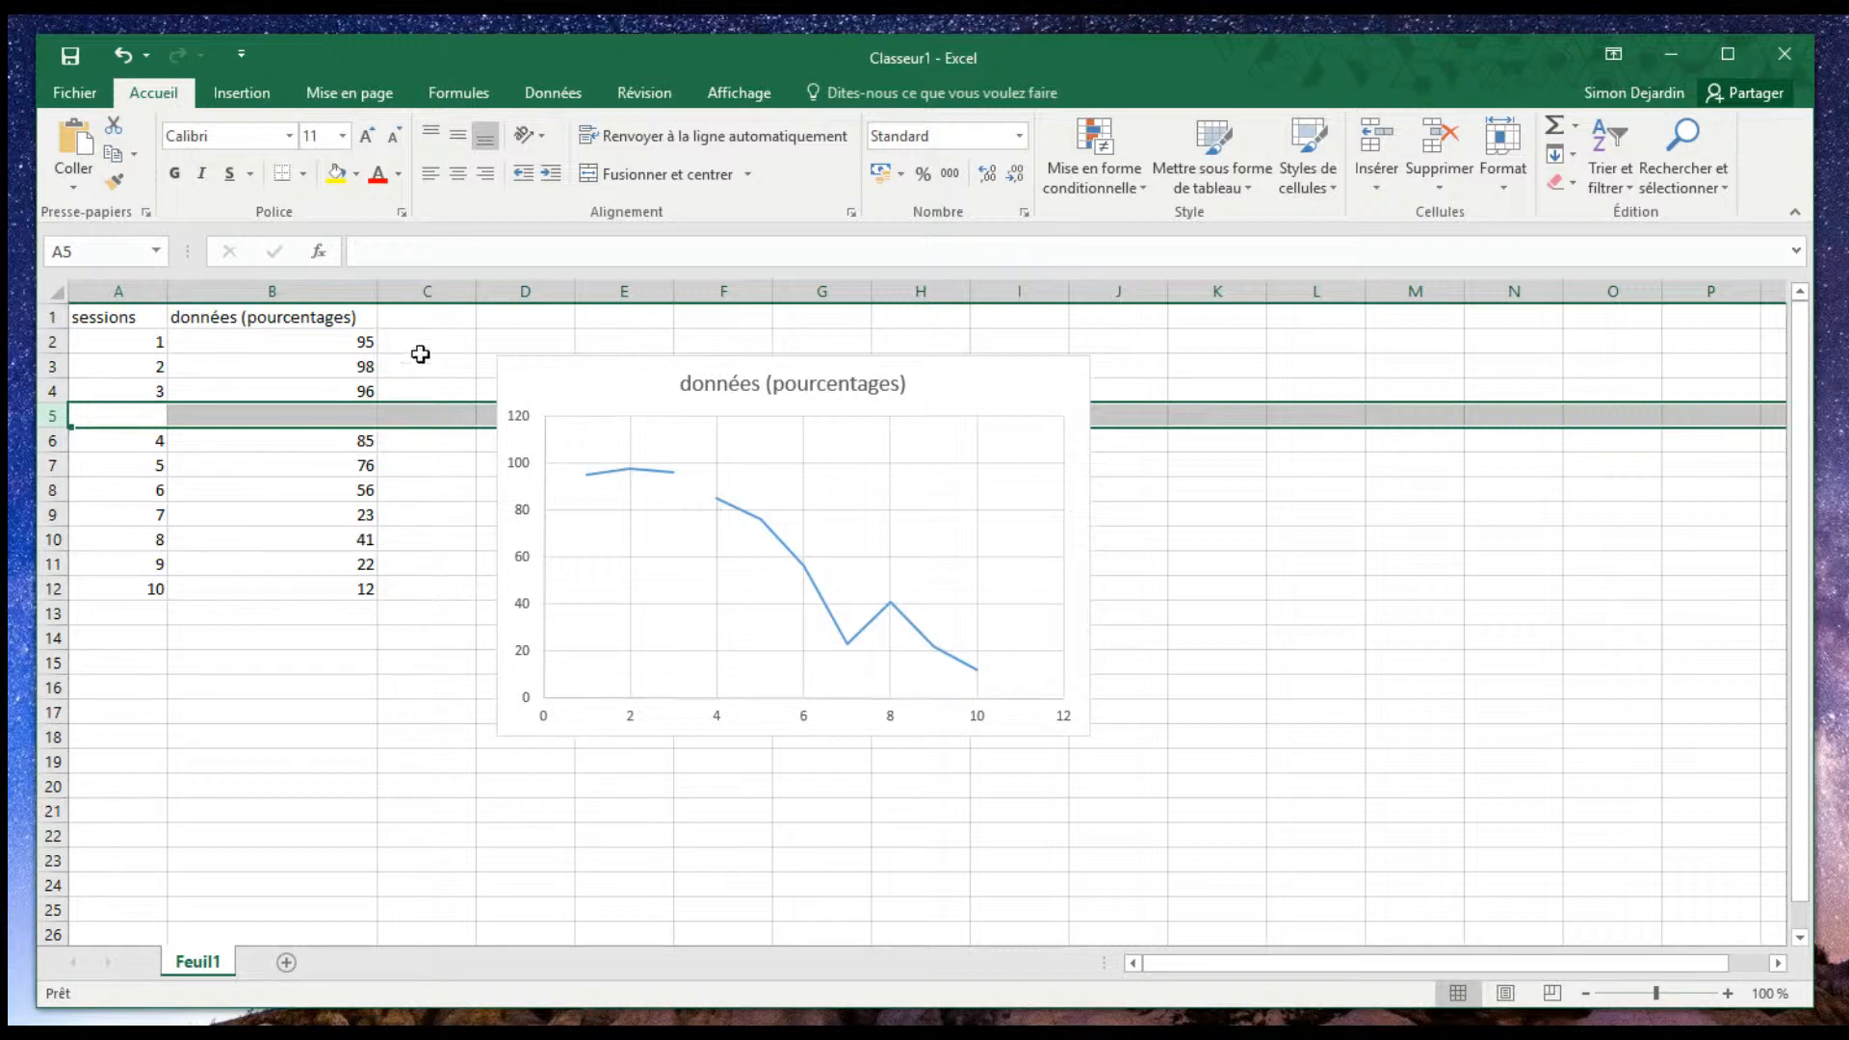
pyautogui.click(424, 293)
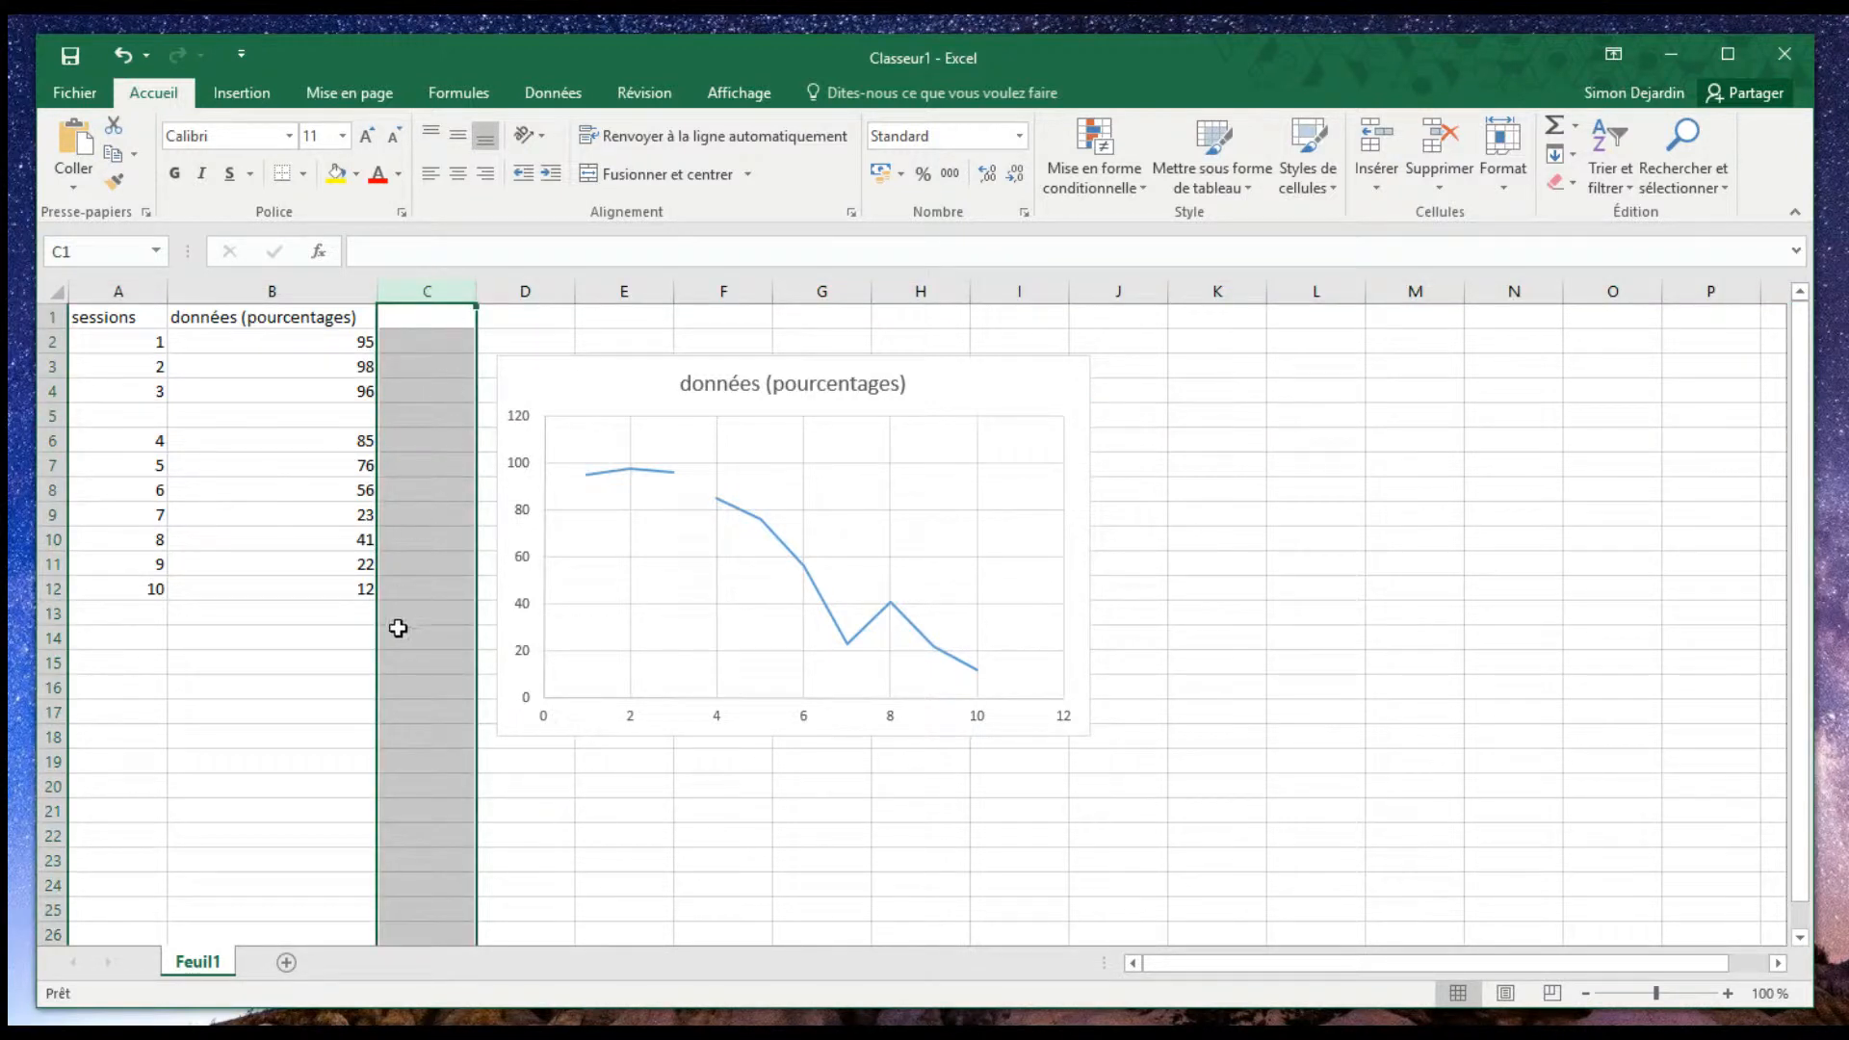
pyautogui.click(364, 636)
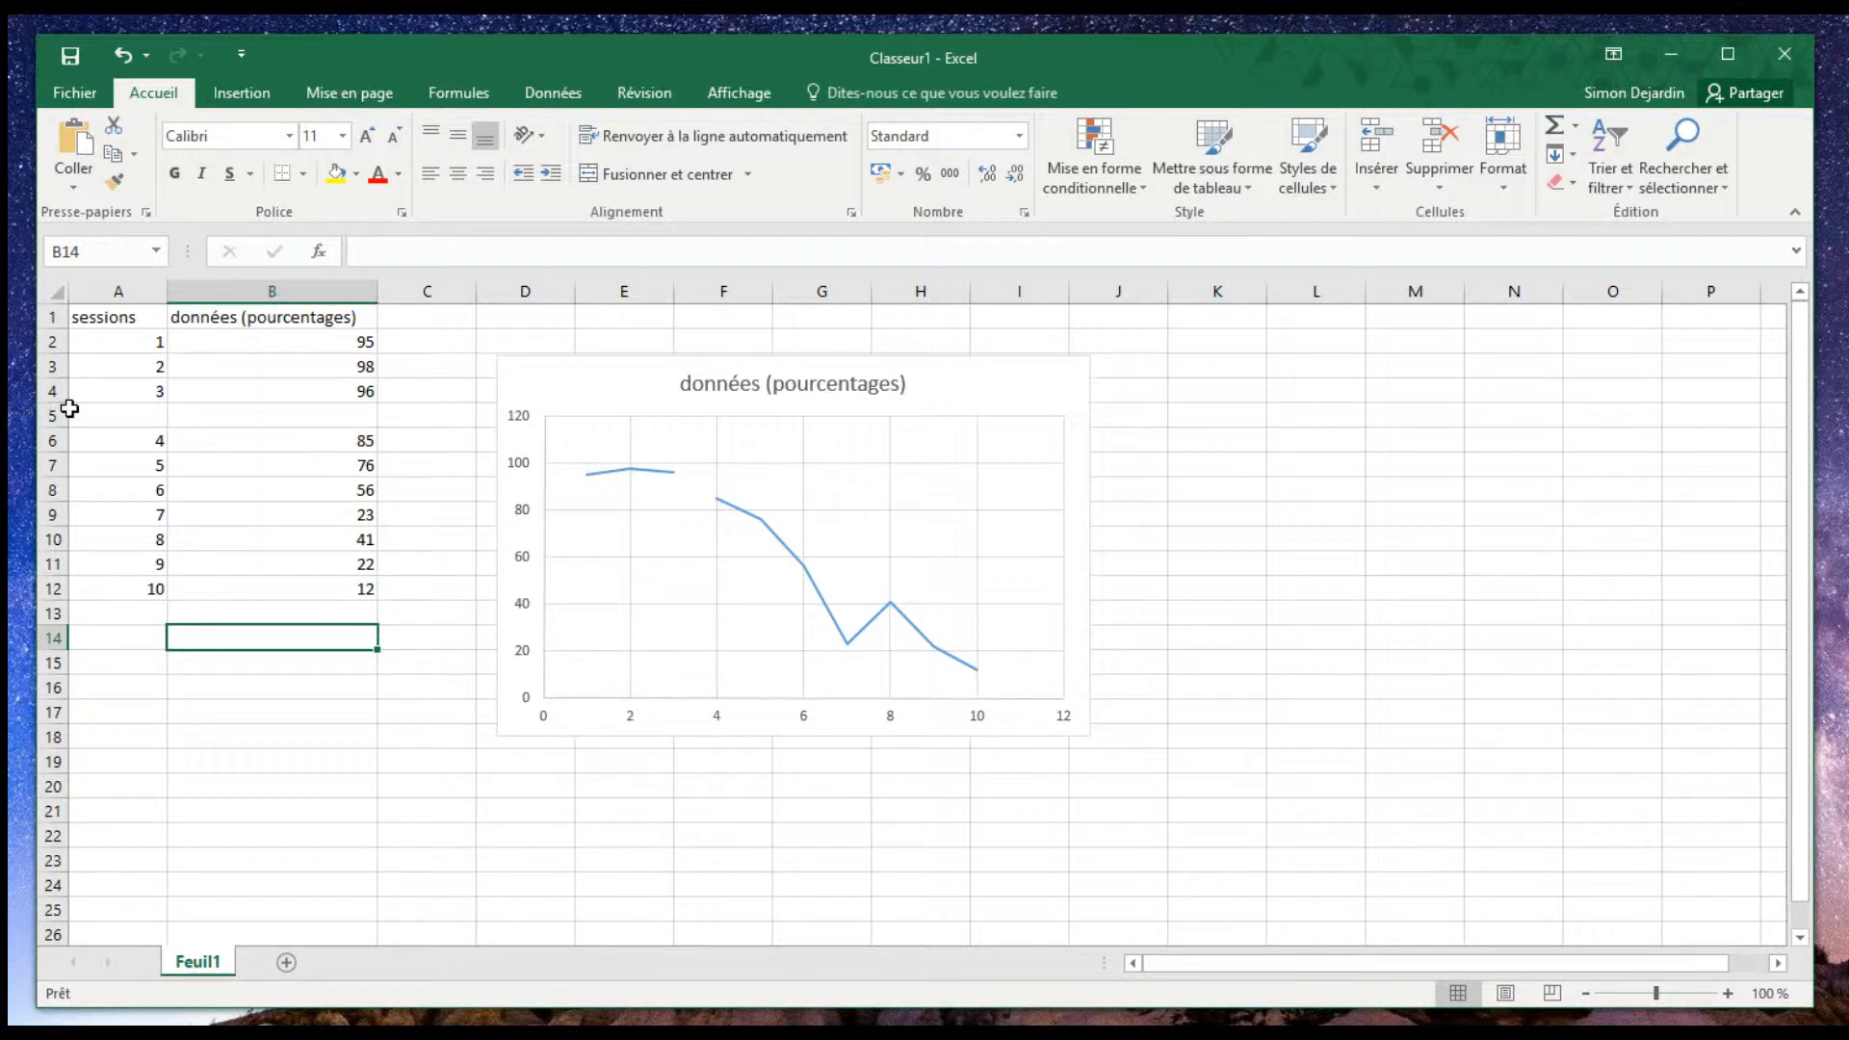
# - Insert a second blank row at row 5, between sessions 3 and 4
pyautogui.rightClick(54, 414)
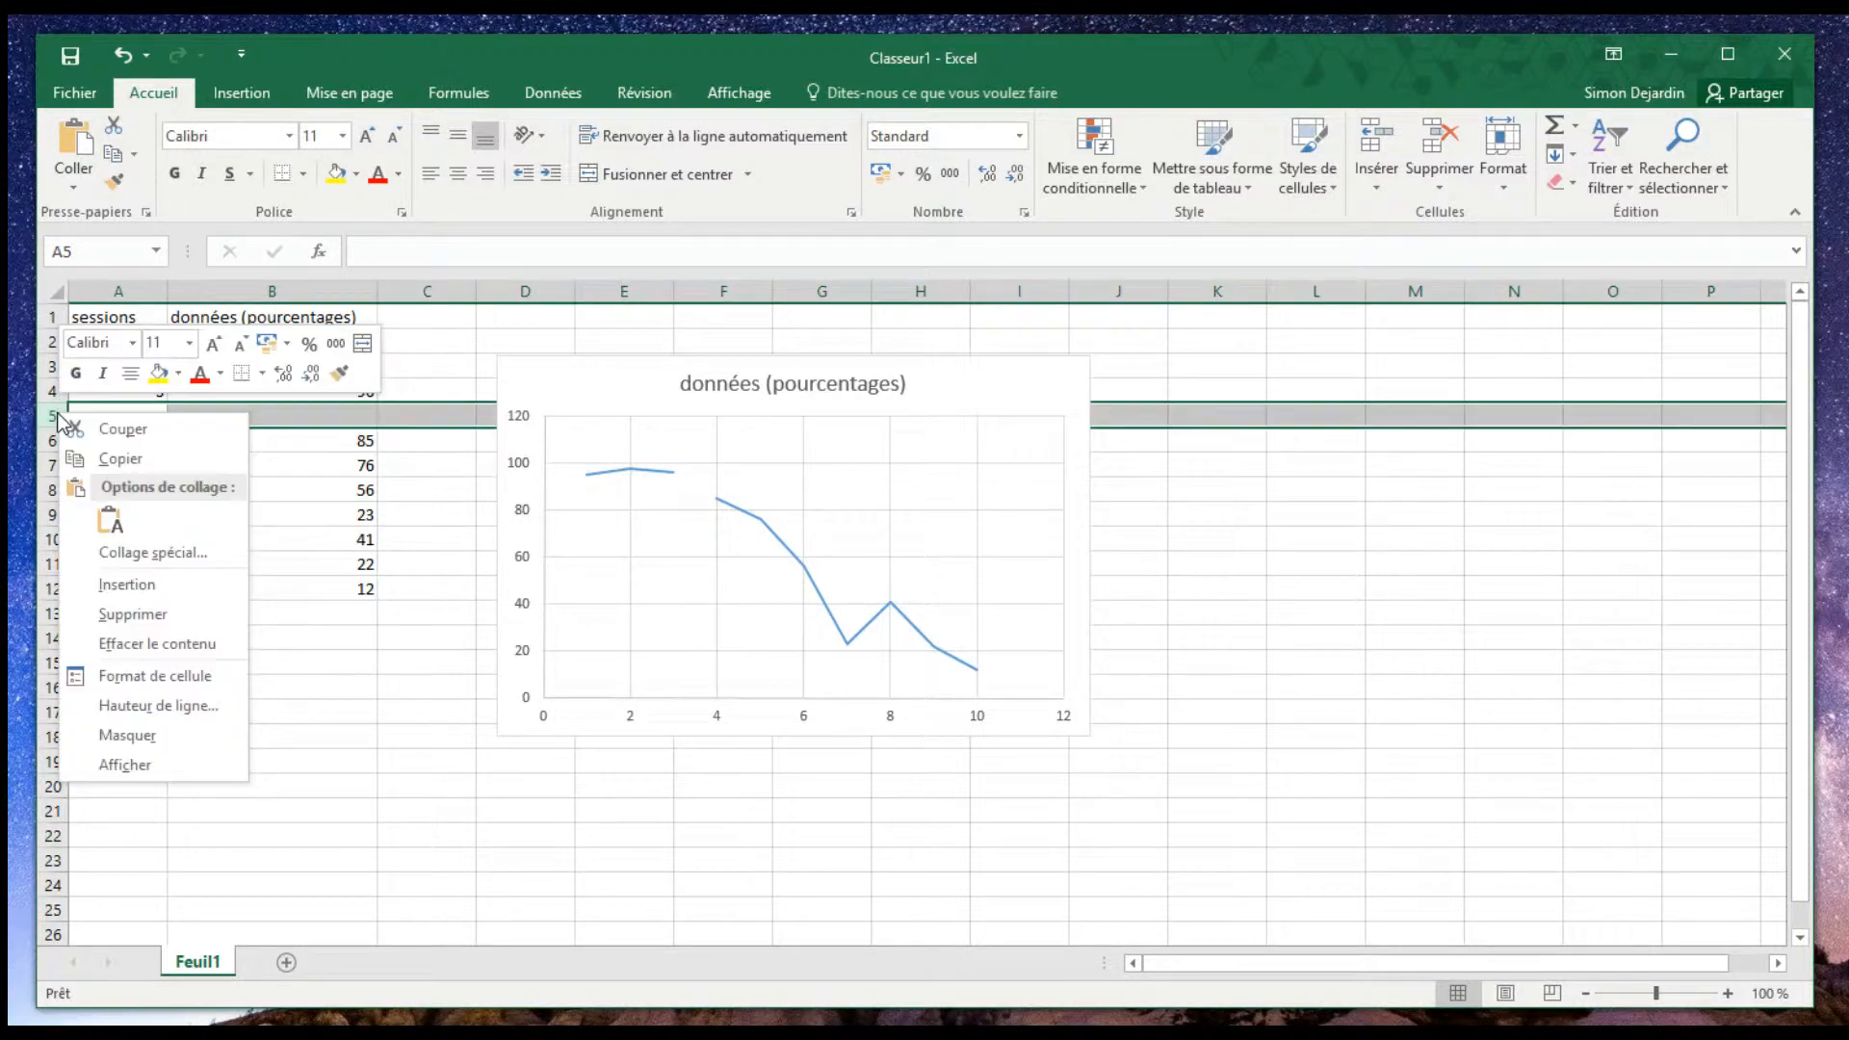
pyautogui.click(152, 578)
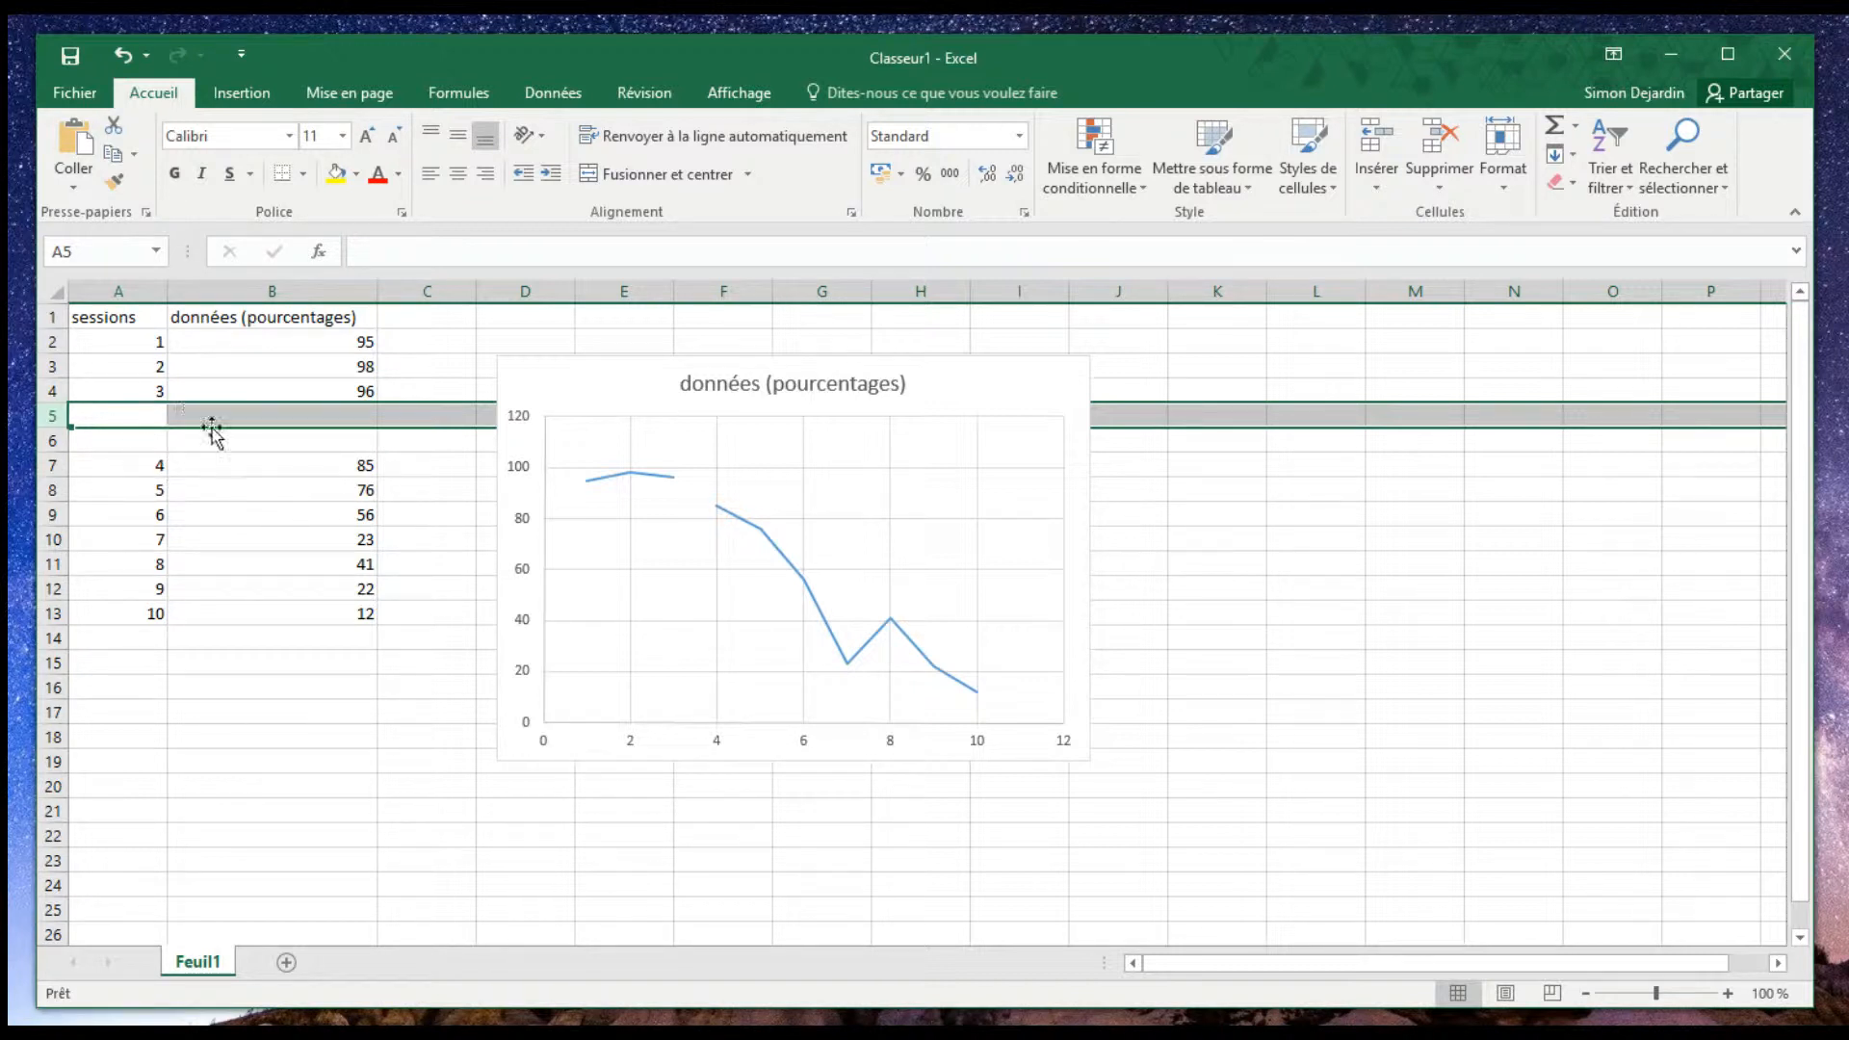
pyautogui.click(284, 612)
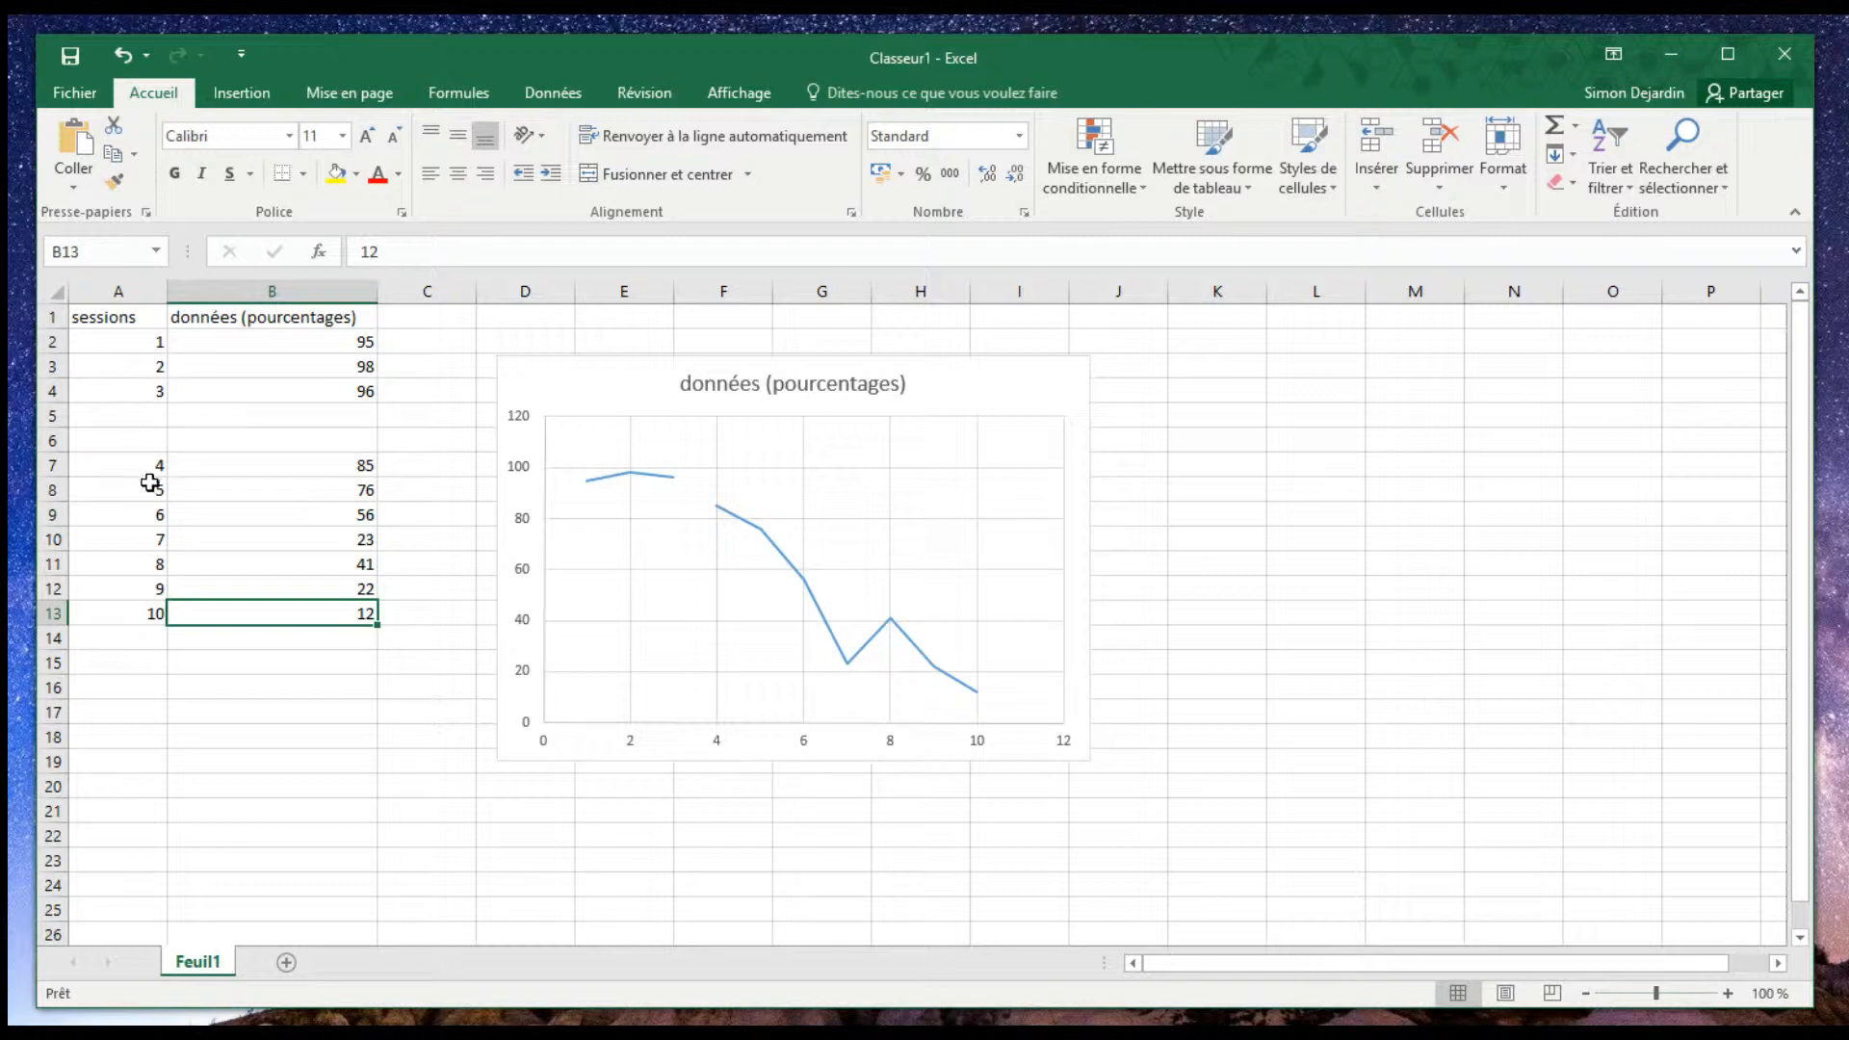
# - Enter the session value 3,5 in both blank rows, cells A5 and A6
pyautogui.doubleClick(151, 415)
pyautogui.write('3,5')
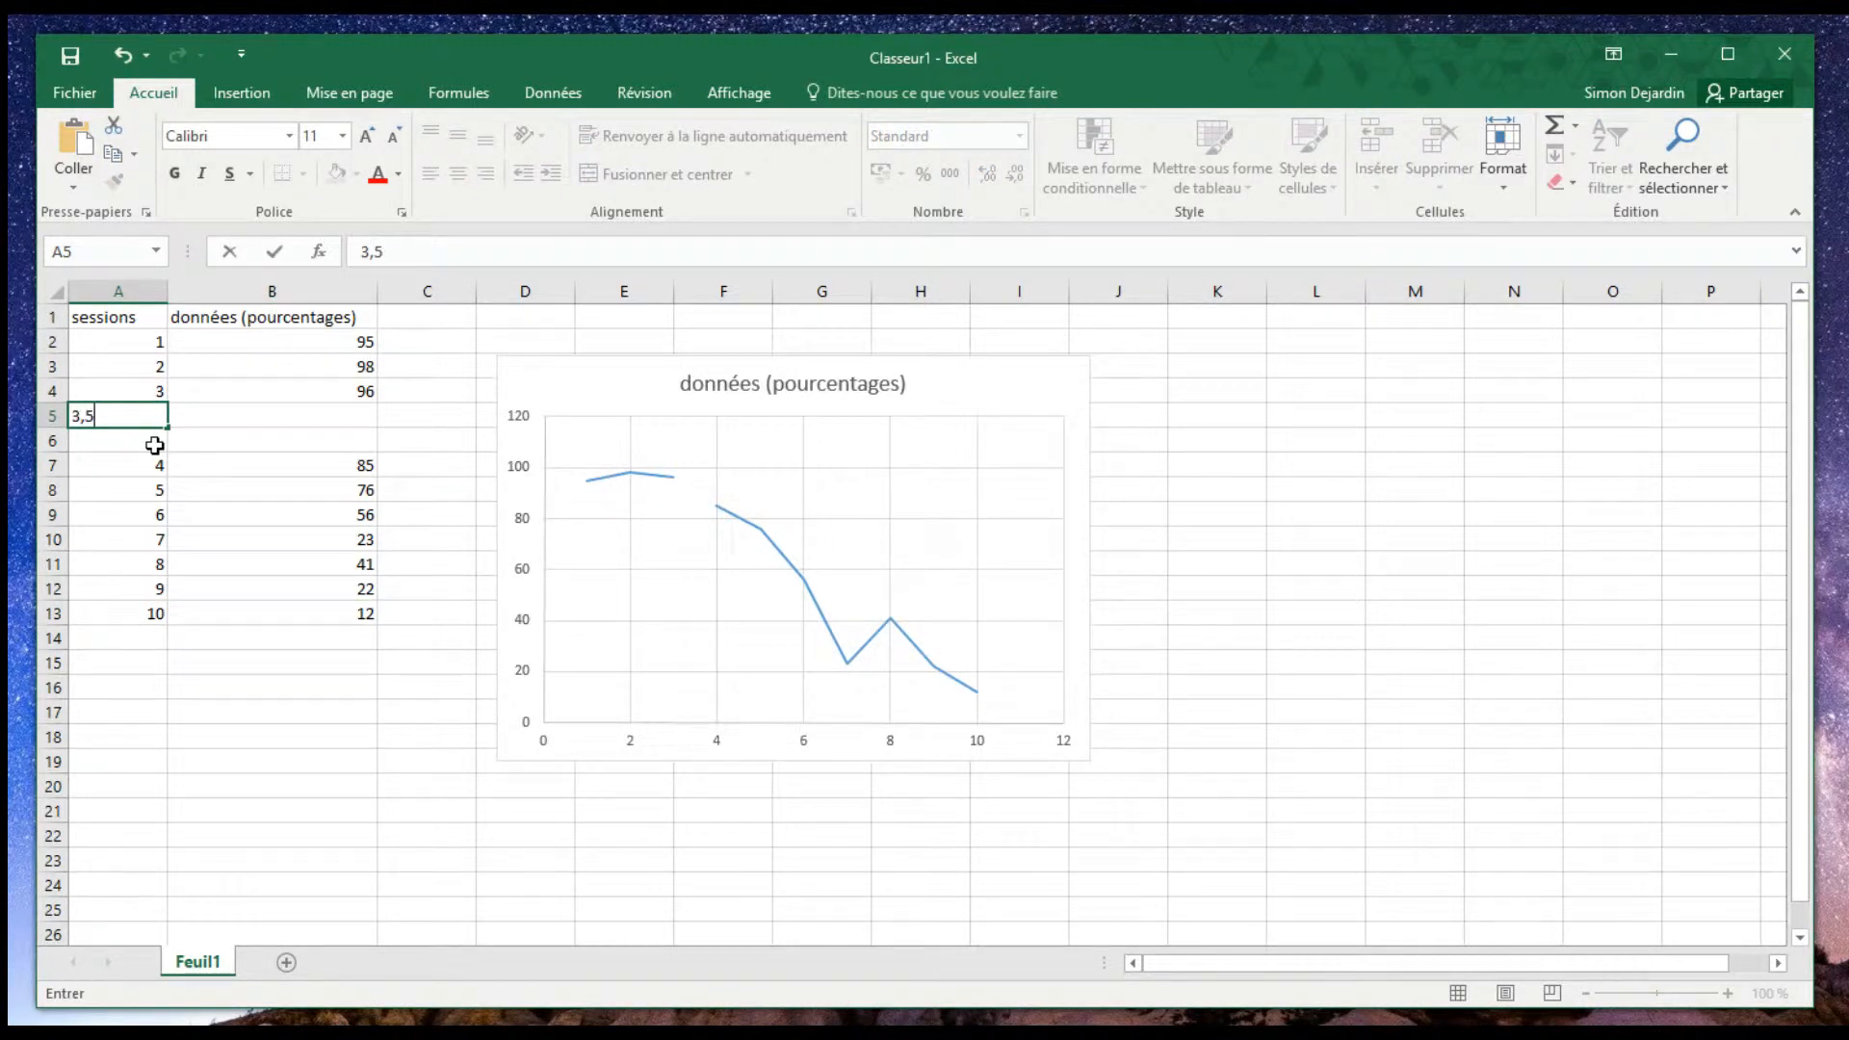
pyautogui.press('Return')
pyautogui.write('3,5')
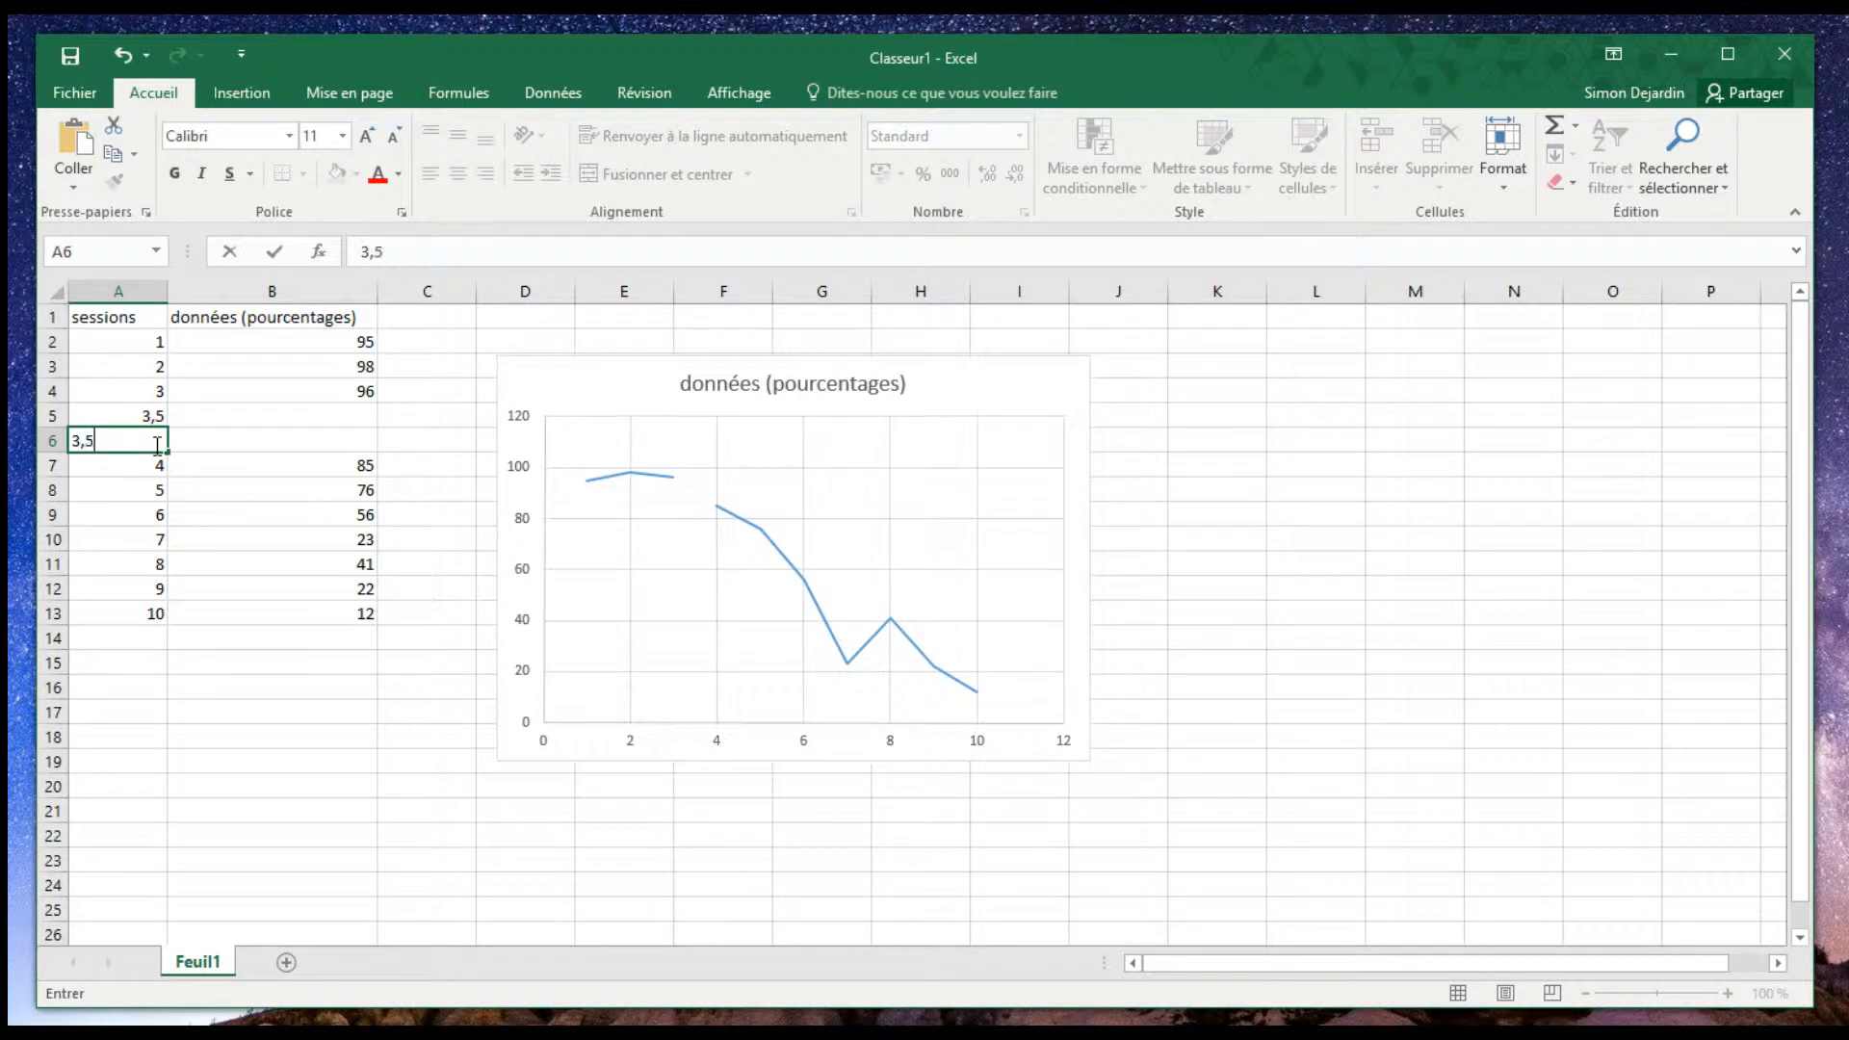
pyautogui.click(337, 741)
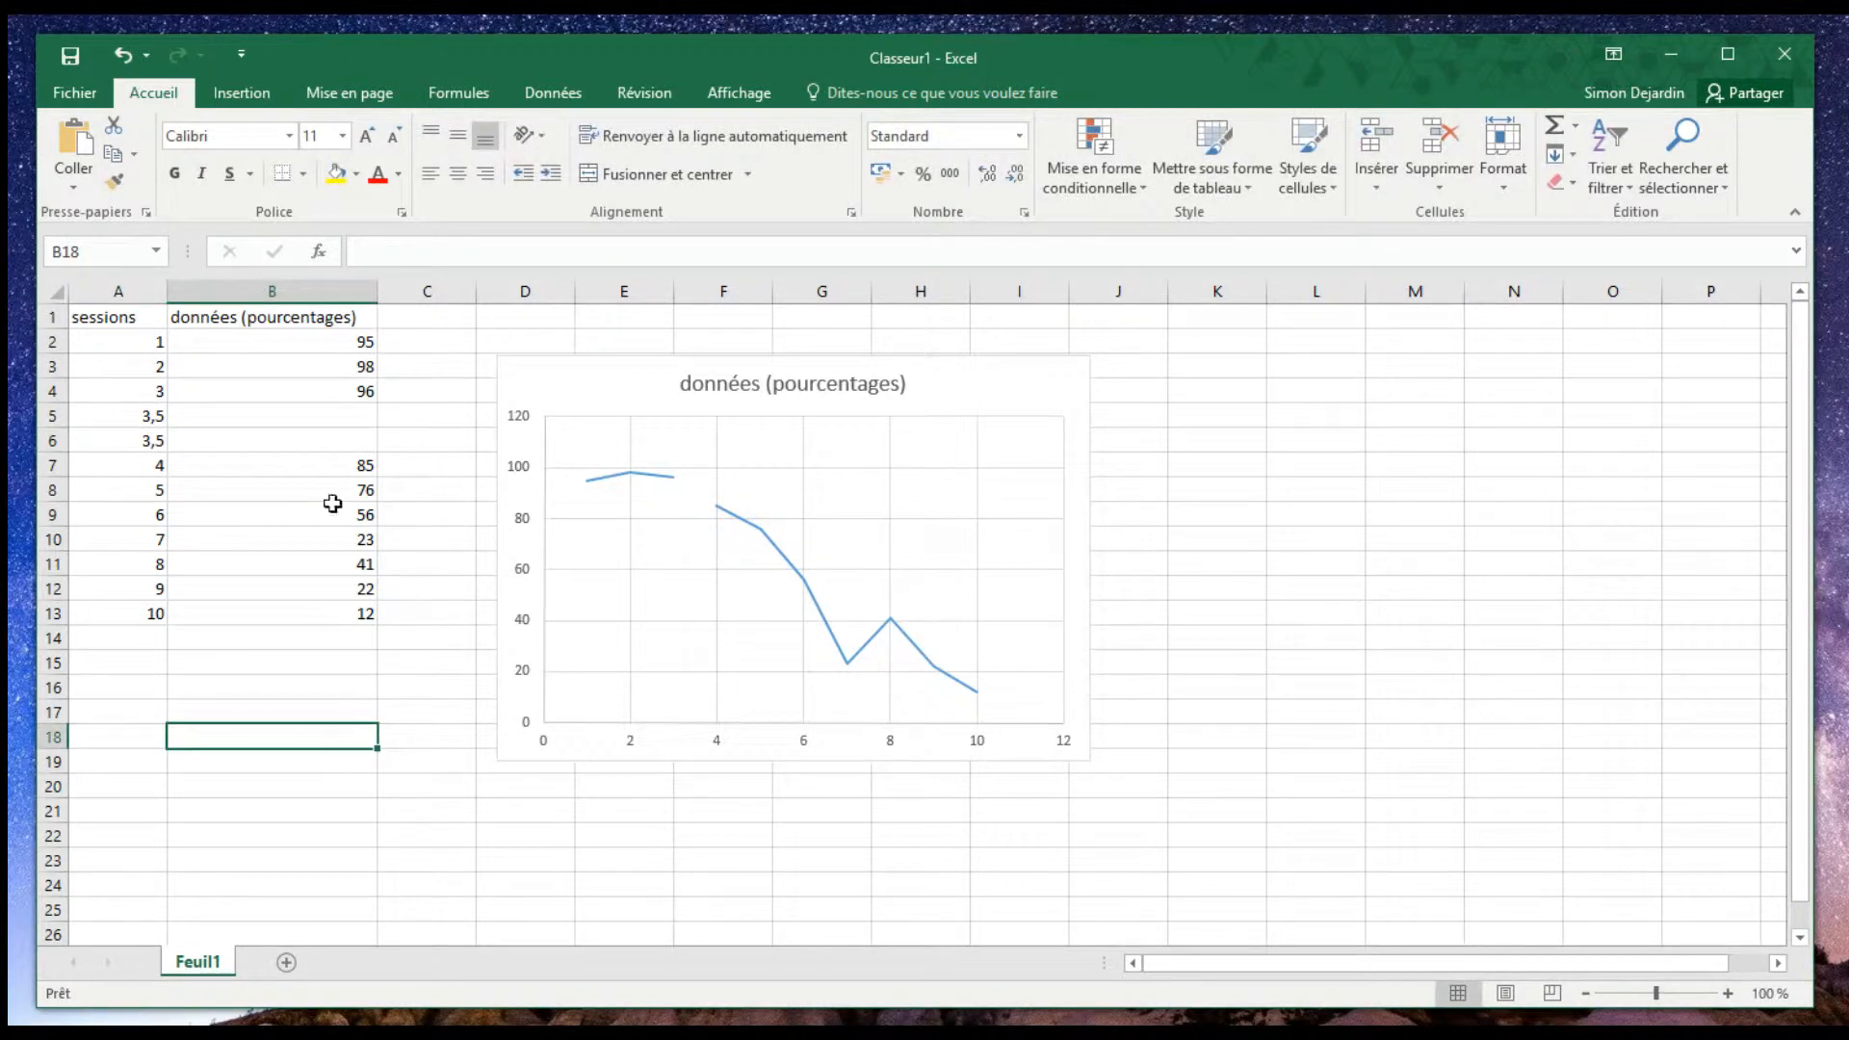
# - Enter 0 in C5 and 100 in C6 as the end points of the vertical phase line
pyautogui.click(425, 415)
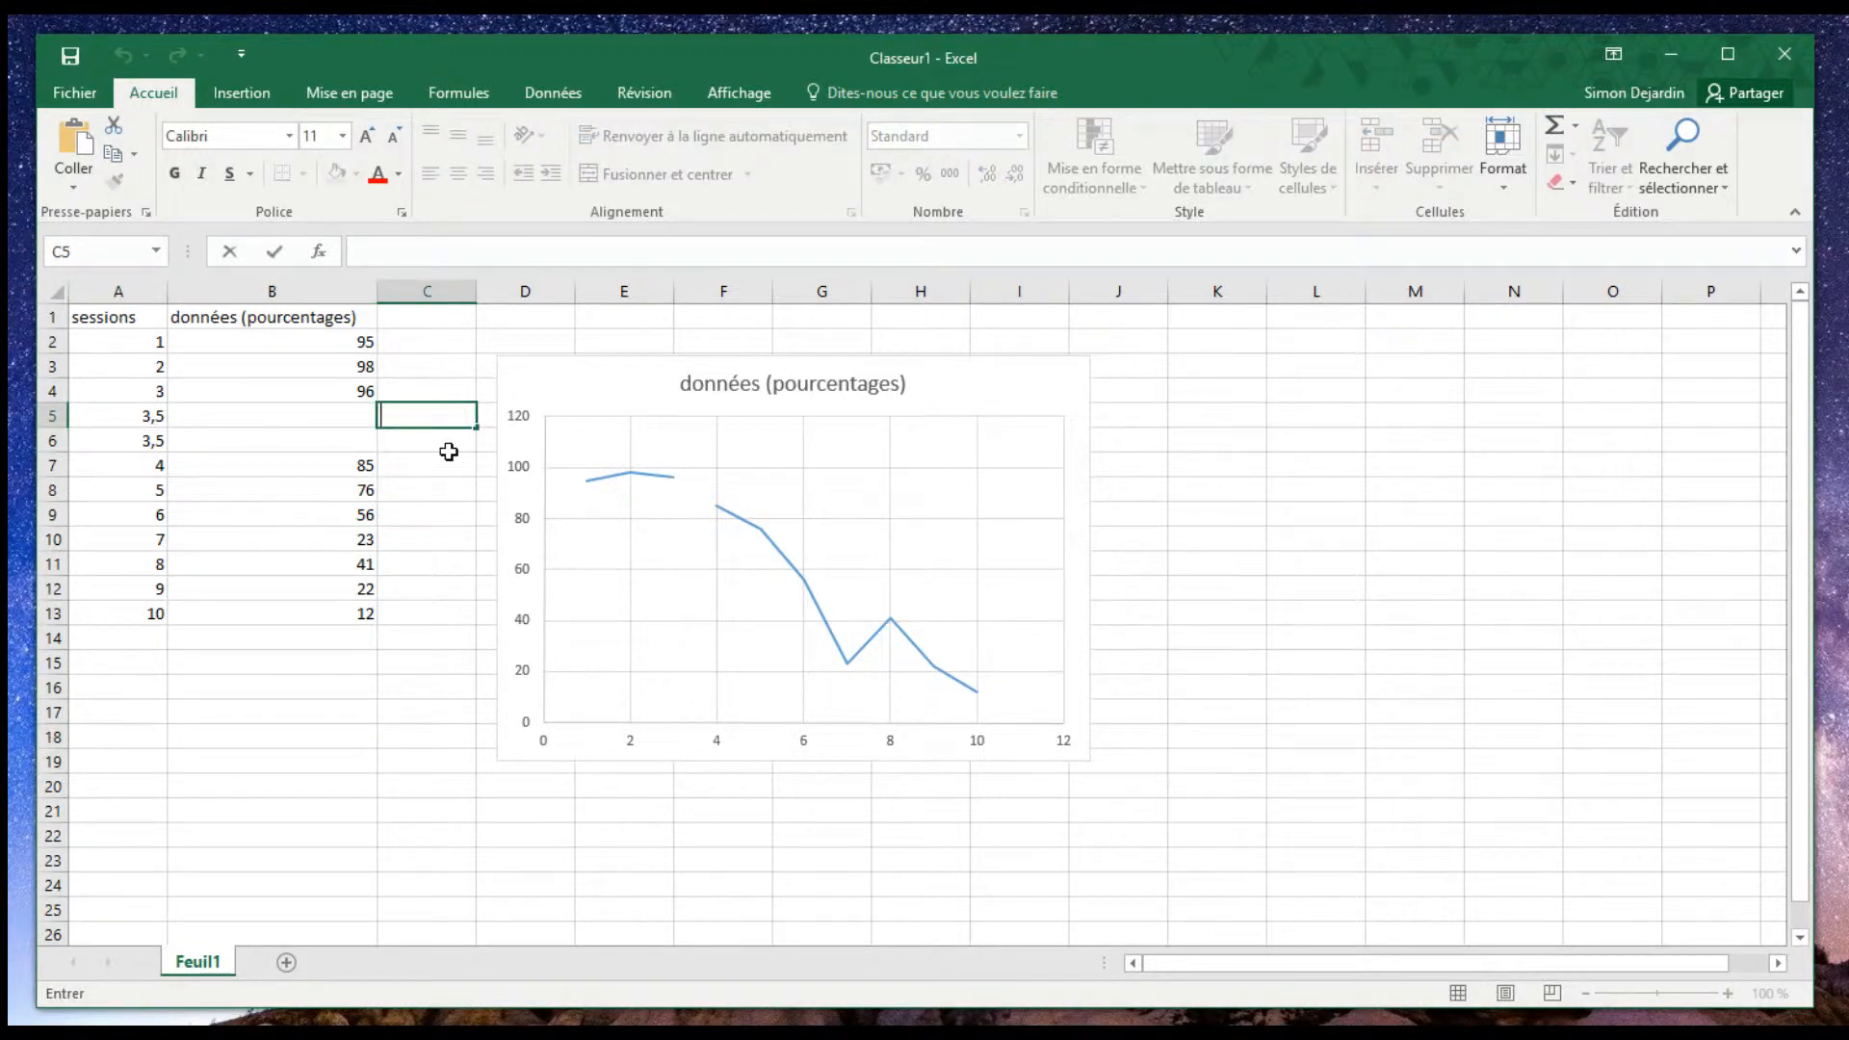
pyautogui.write('0')
pyautogui.click(453, 444)
pyautogui.write('100')
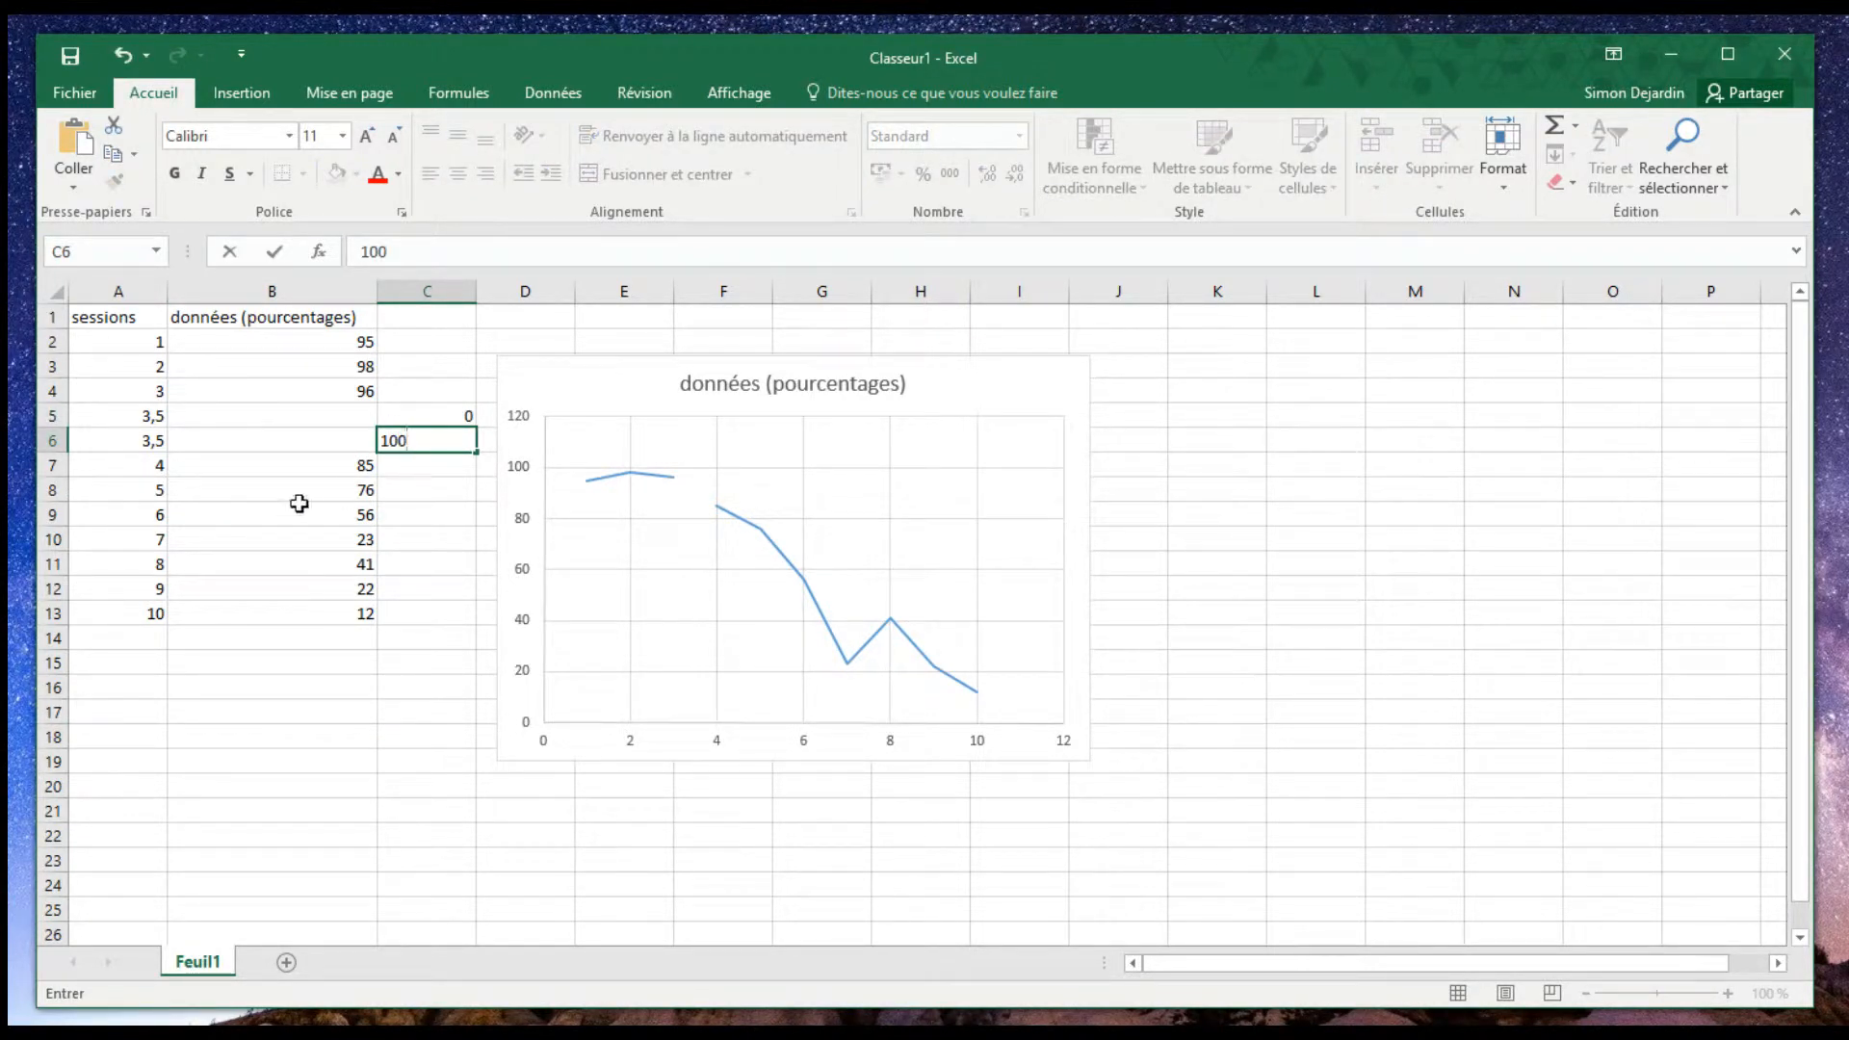
pyautogui.click(413, 760)
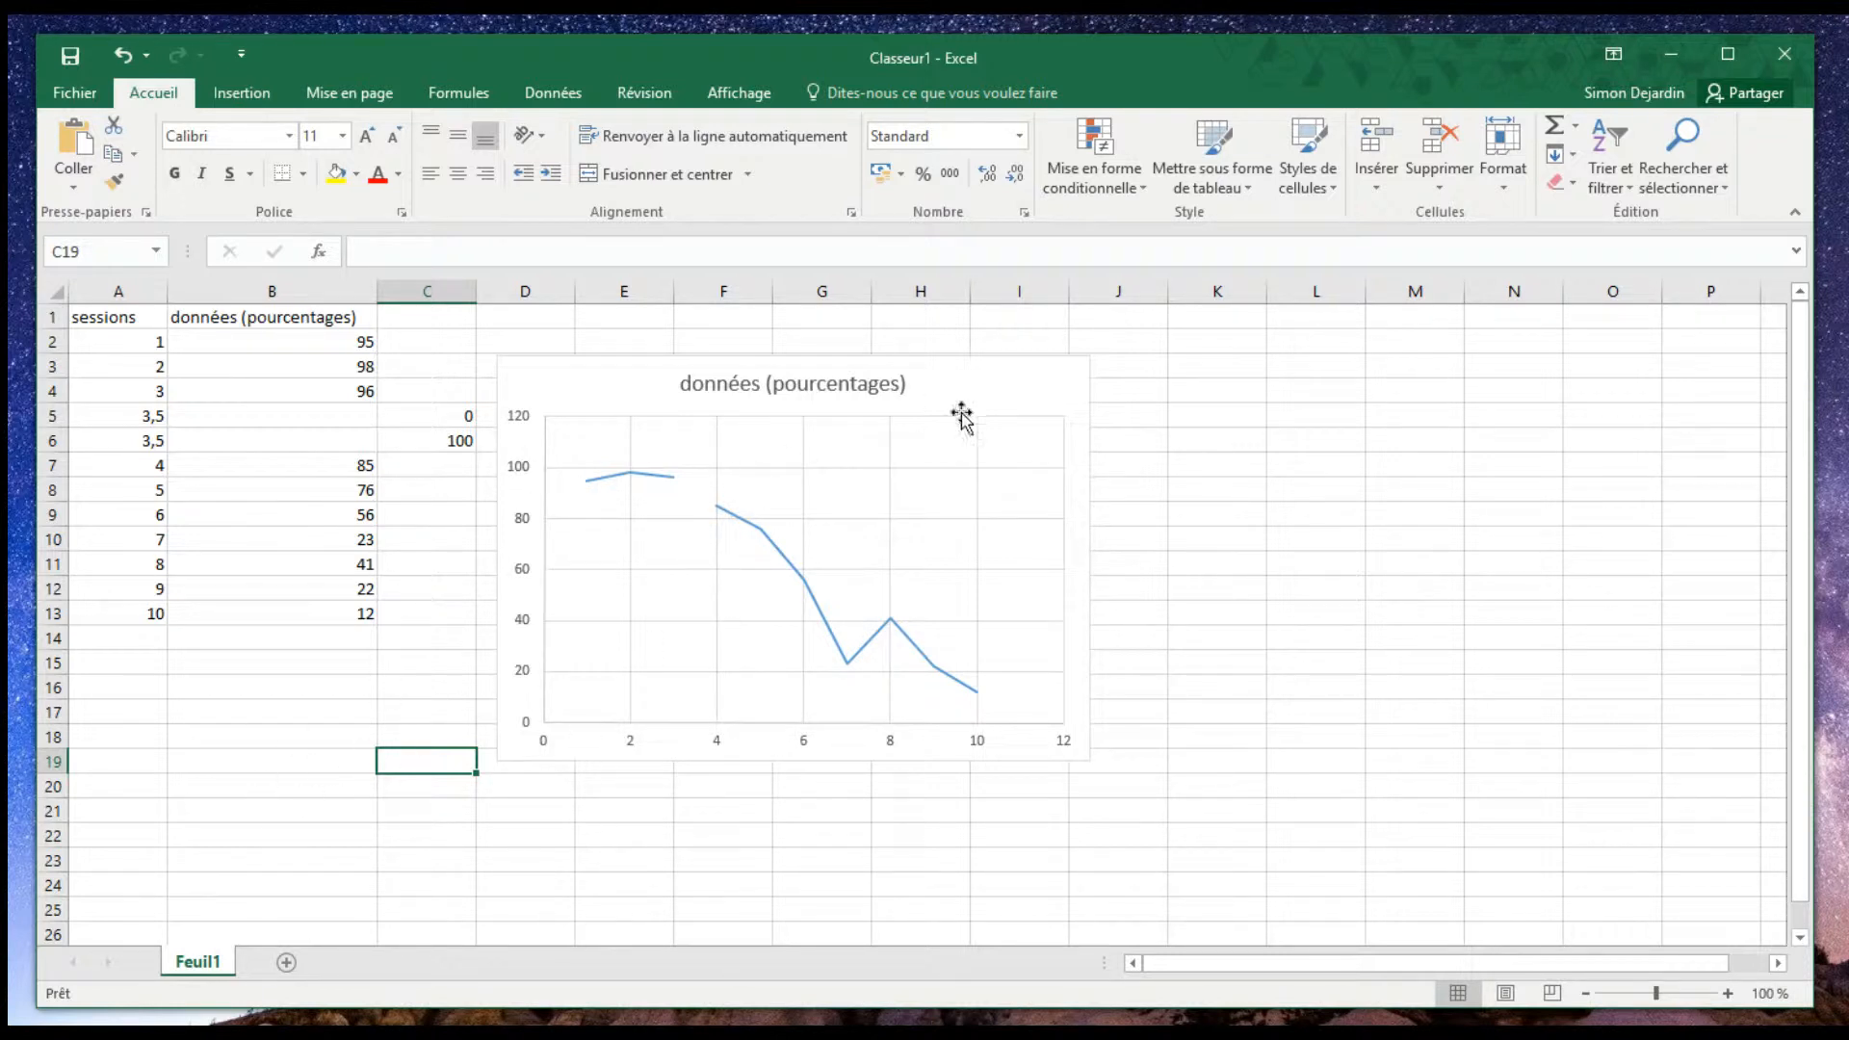
# - Extend the chart's data range to include column C so the phase line is plotted
pyautogui.click(586, 750)
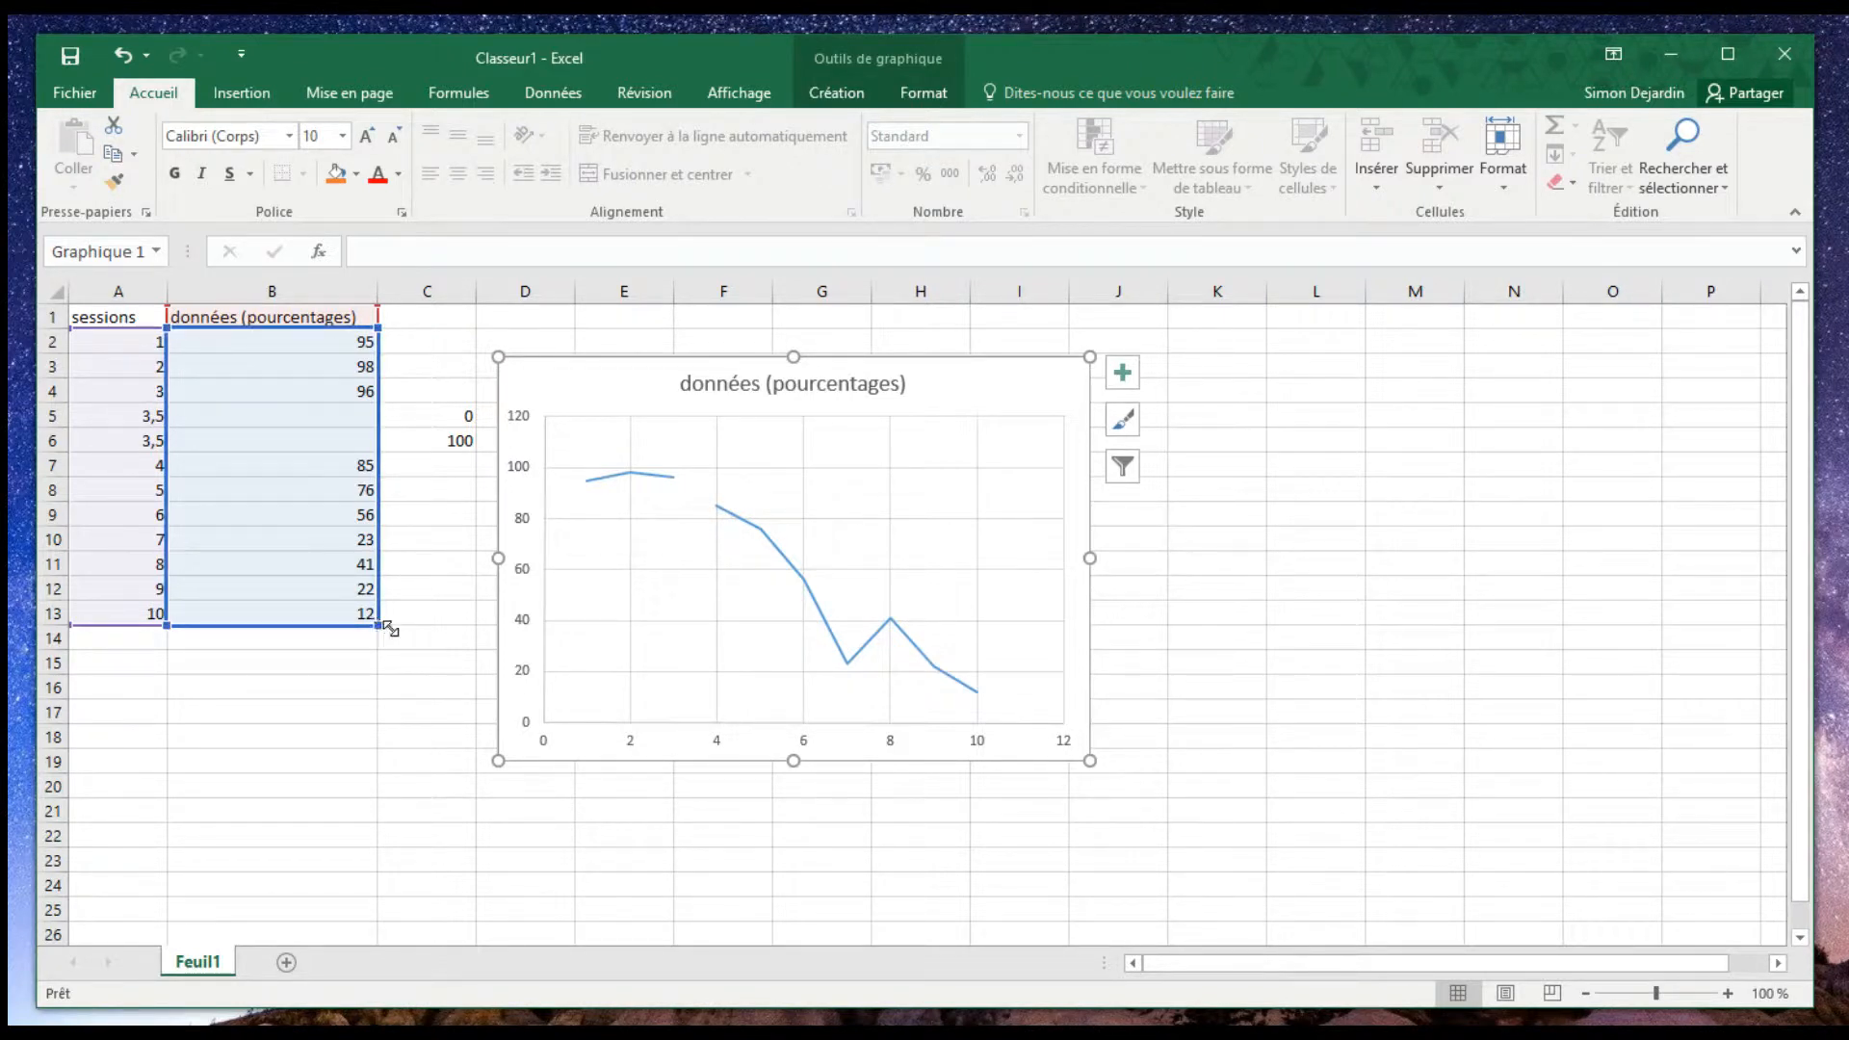
pyautogui.moveTo(390, 628); pyautogui.dragTo(453, 617)
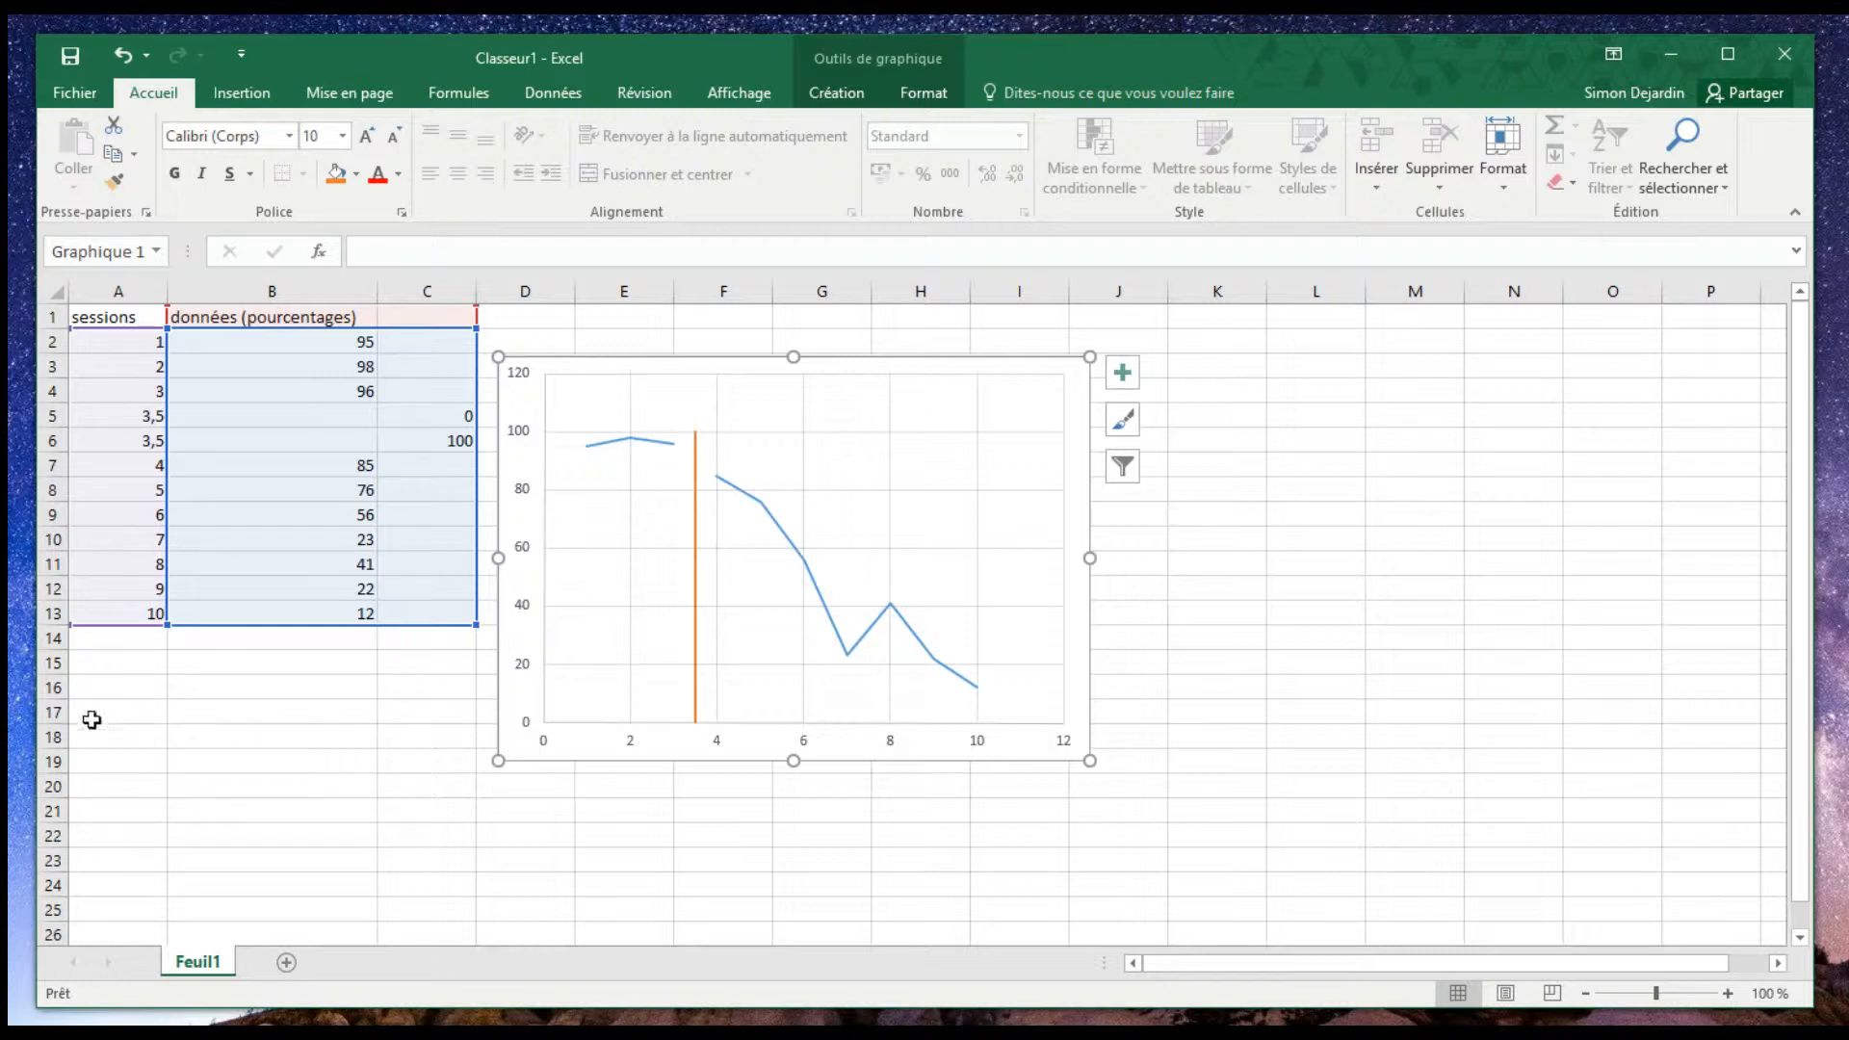
pyautogui.click(220, 689)
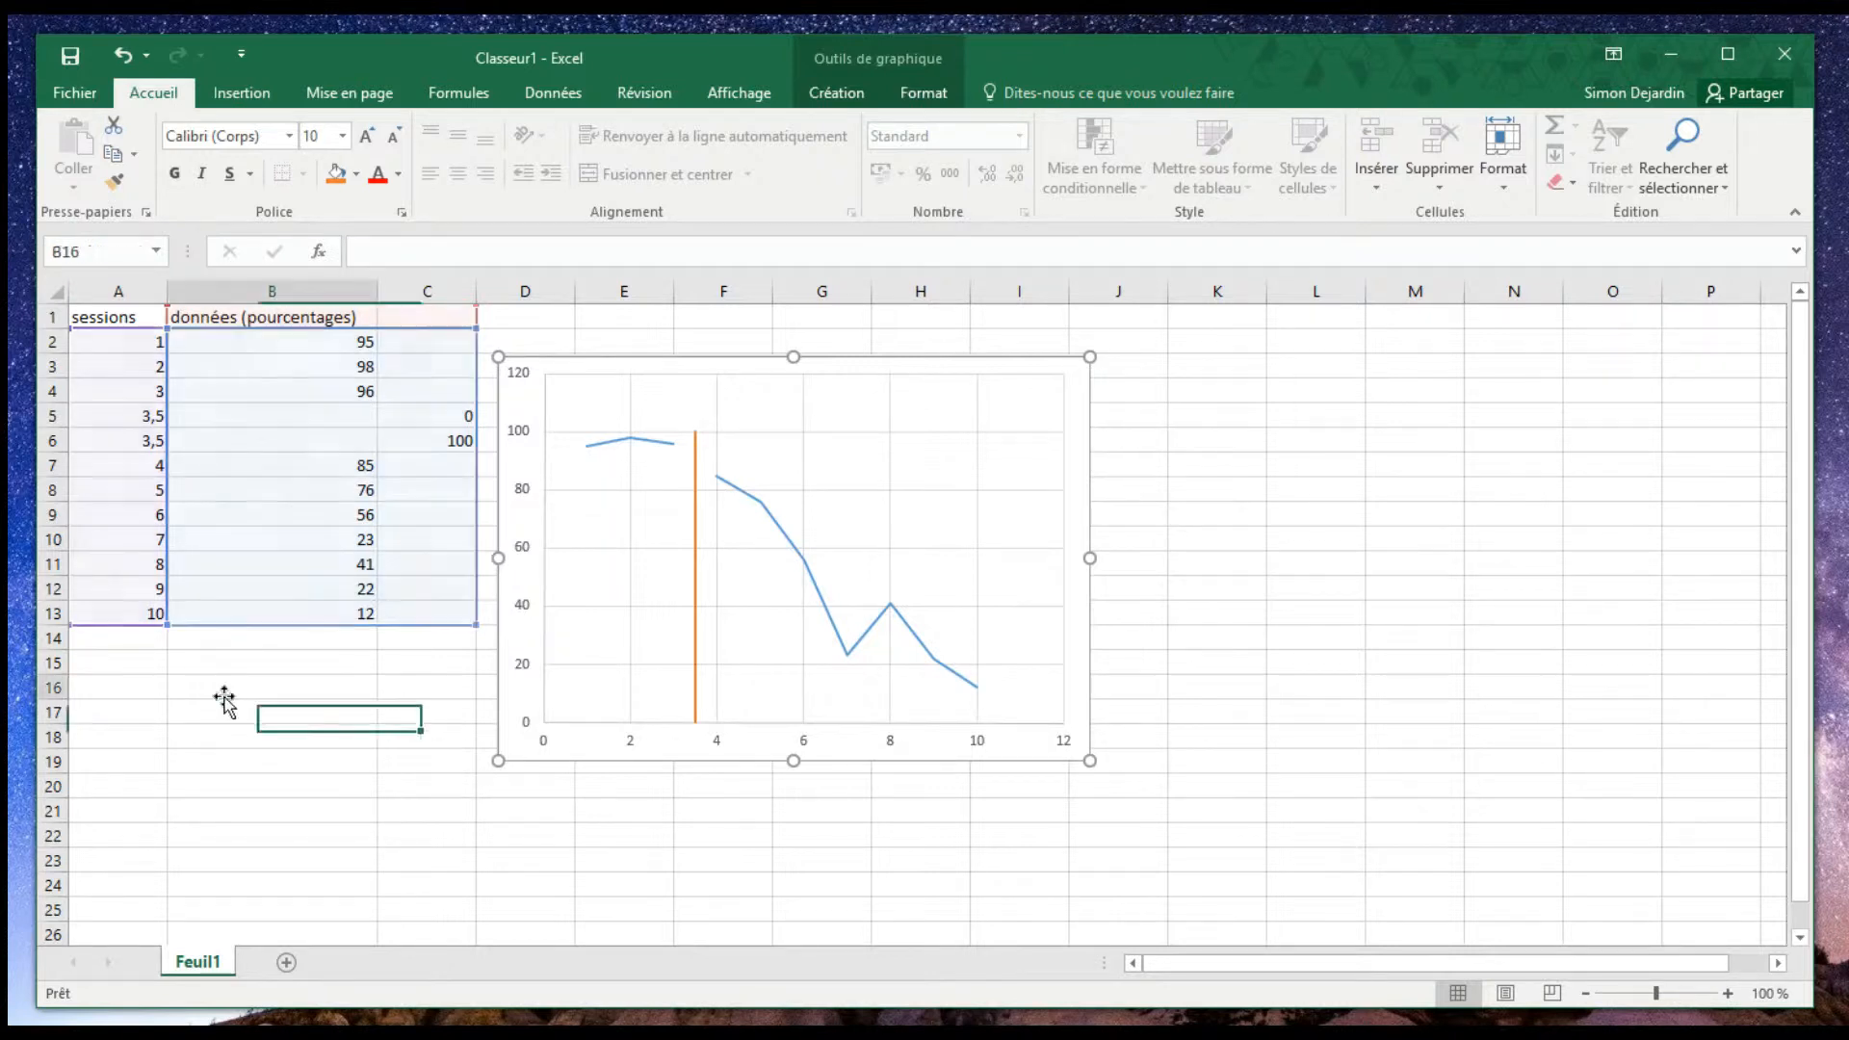
# - Continue the sessions column with 10,5 in A14 and A15 and 11 in A16
pyautogui.click(134, 638)
pyautogui.doubleClick(88, 630)
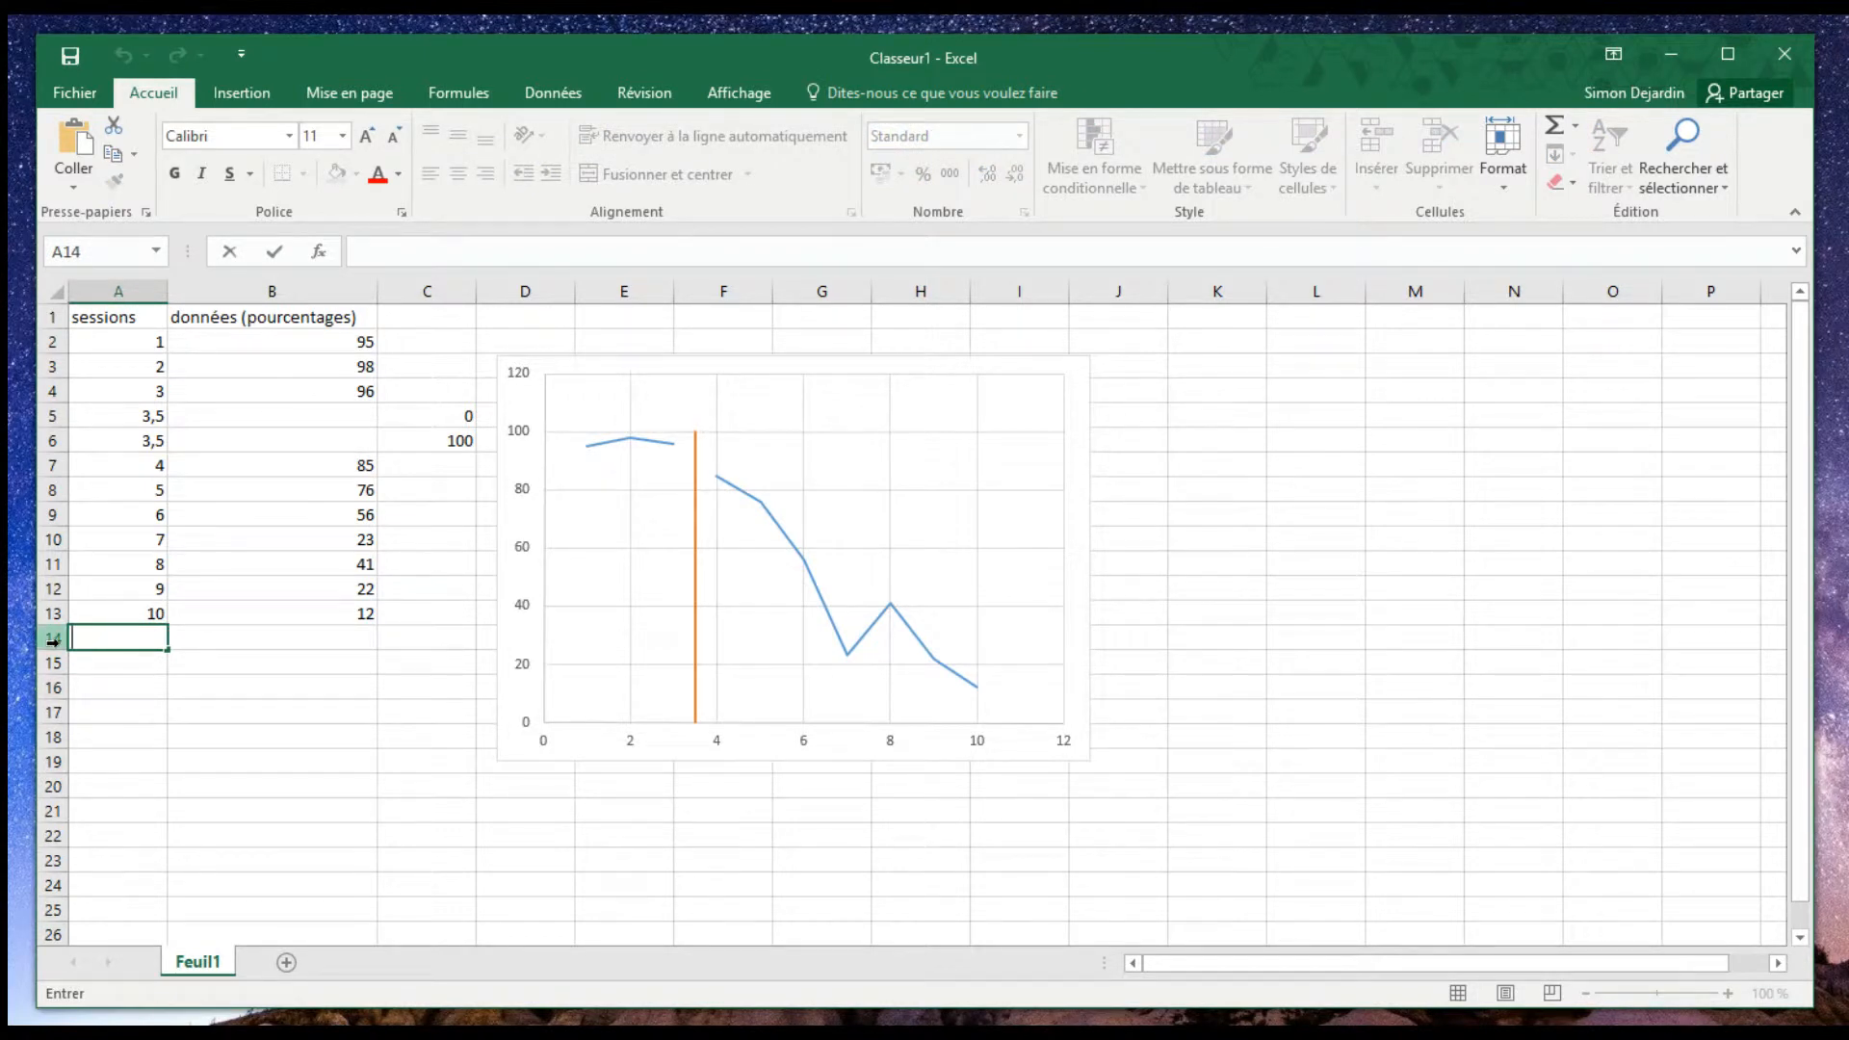
pyautogui.write('10,5')
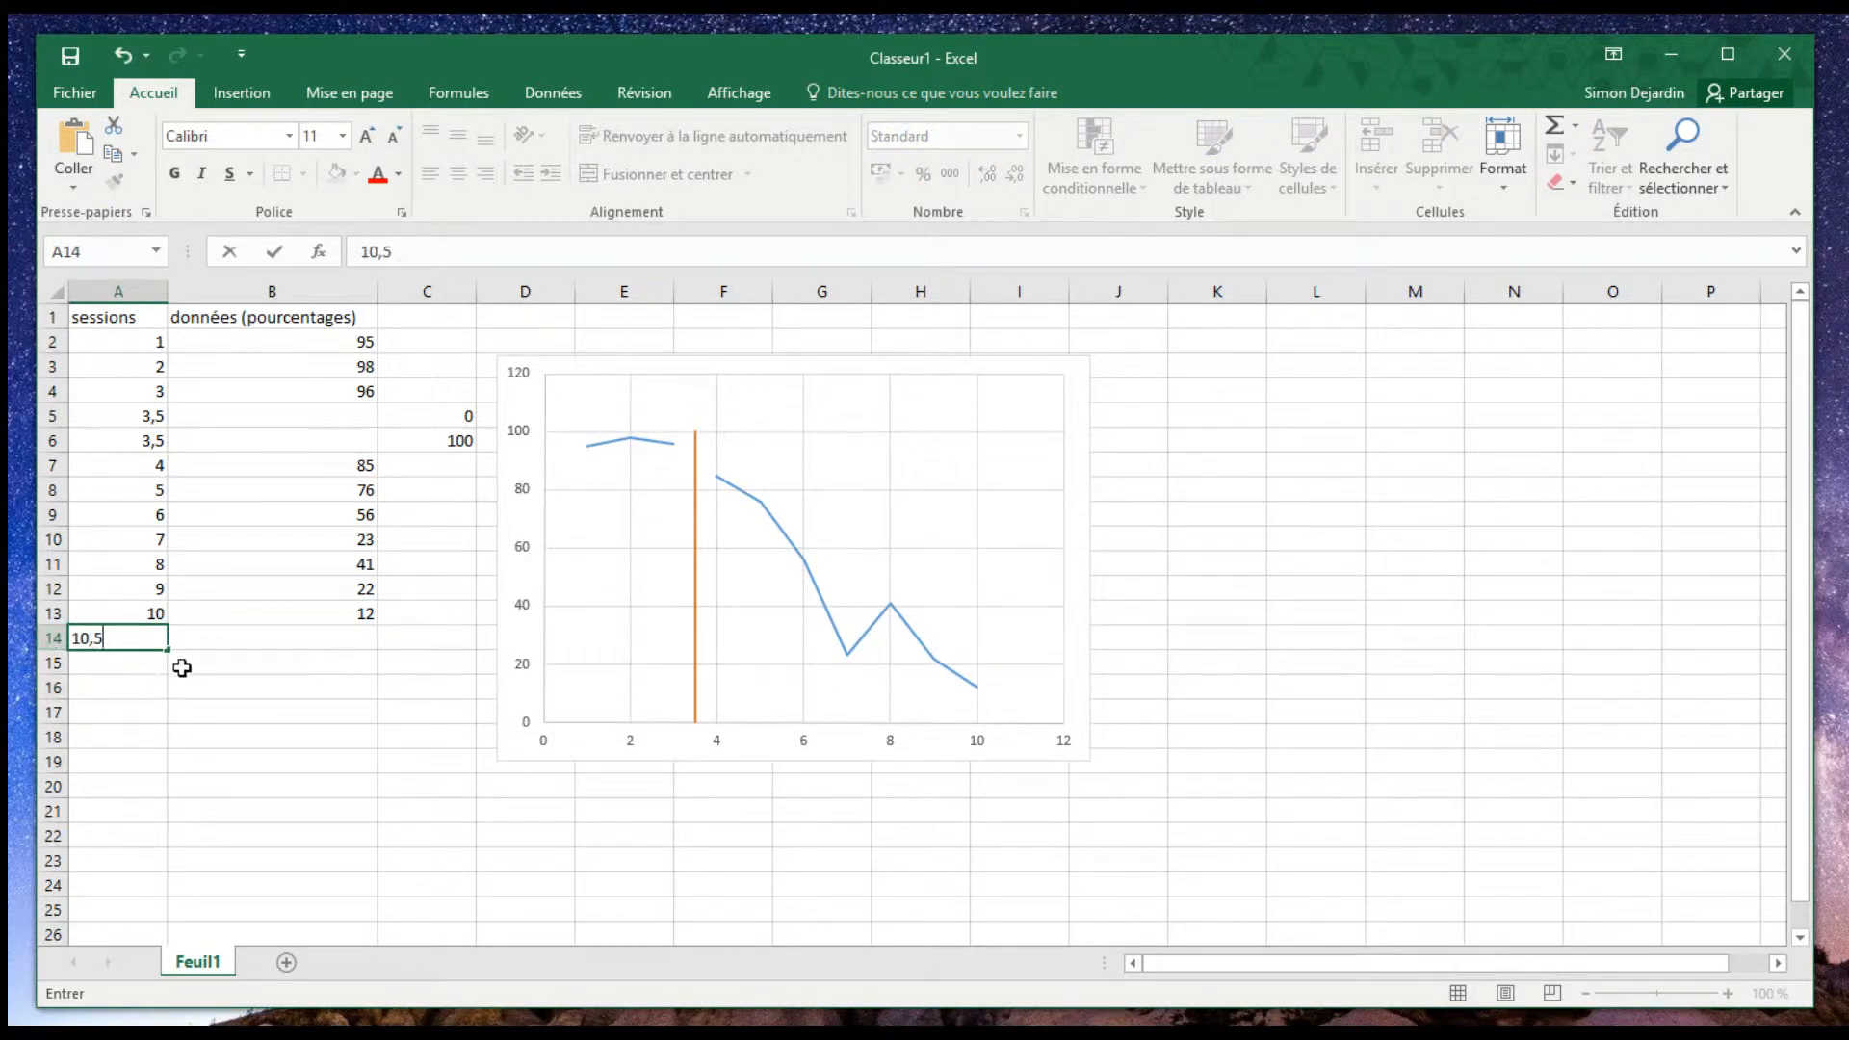
pyautogui.doubleClick(149, 664)
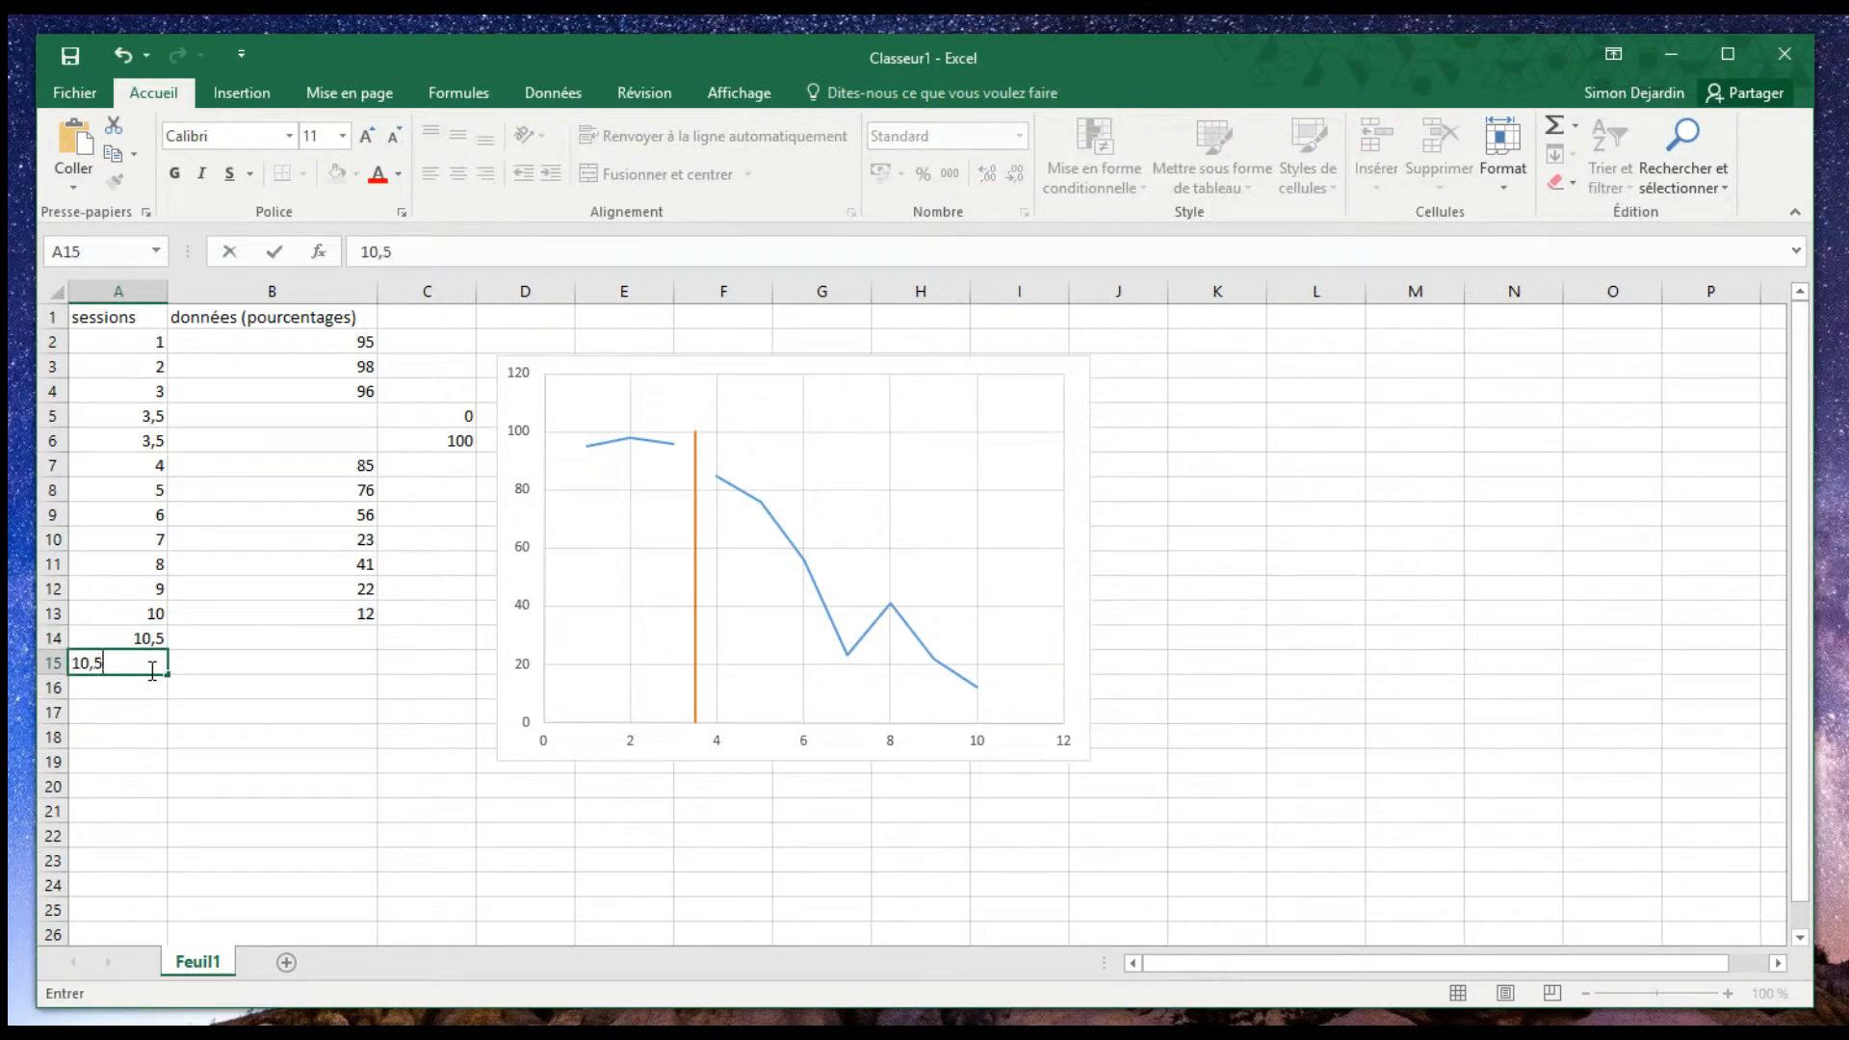
pyautogui.press('Return')
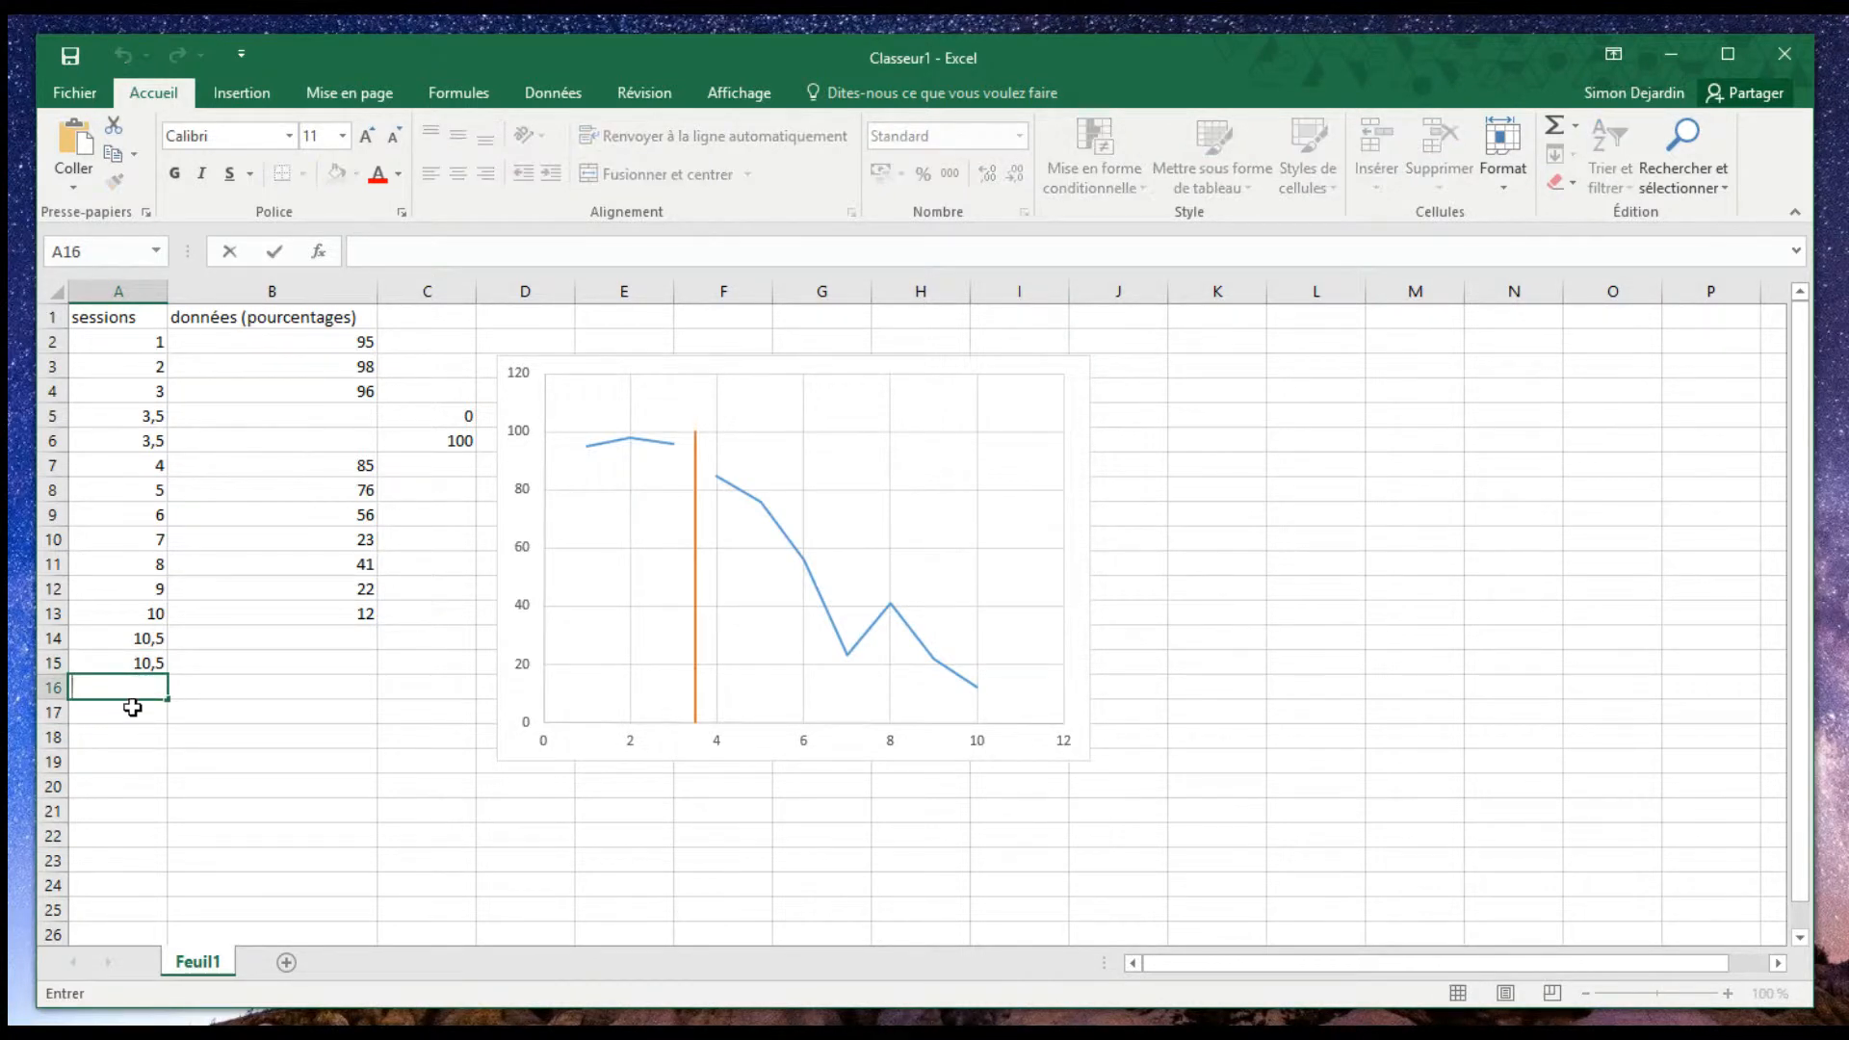
# - Enter 0 in C14 and 100 in C15 as the end points of a second phase line
pyautogui.click(434, 640)
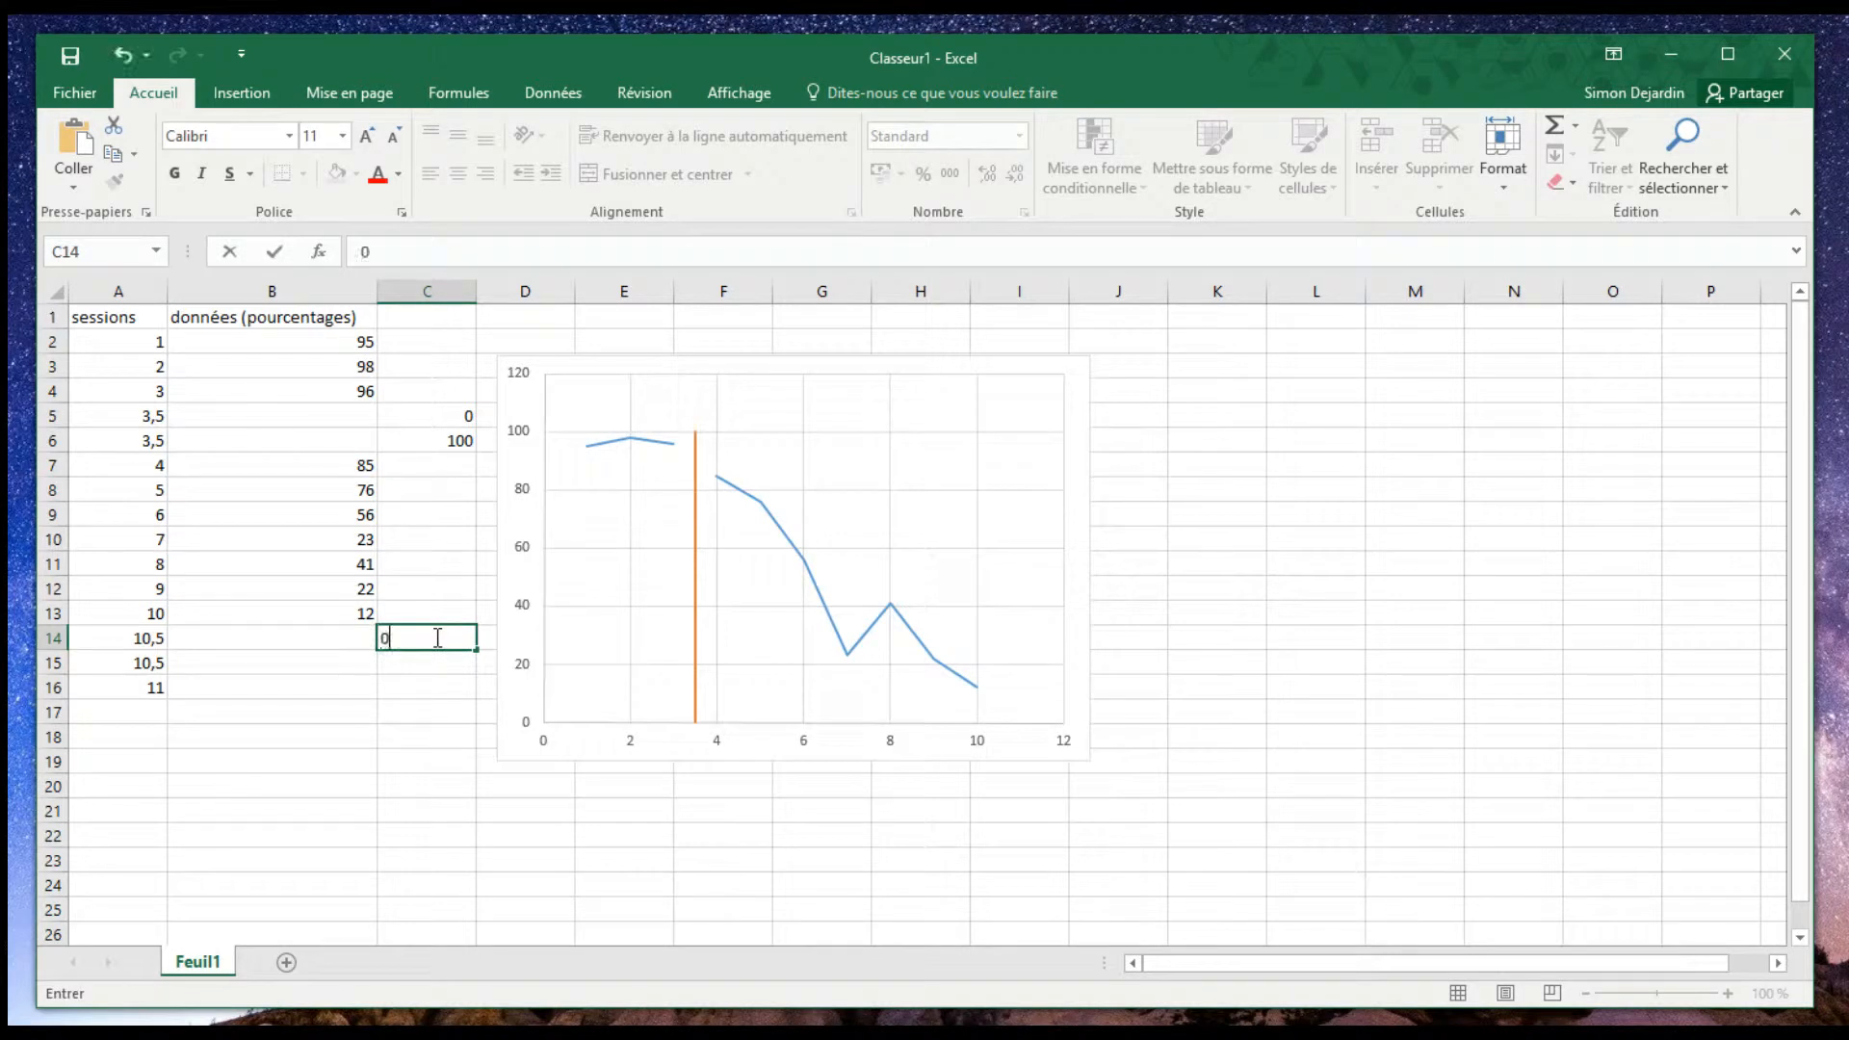
pyautogui.write('0')
pyautogui.click(440, 667)
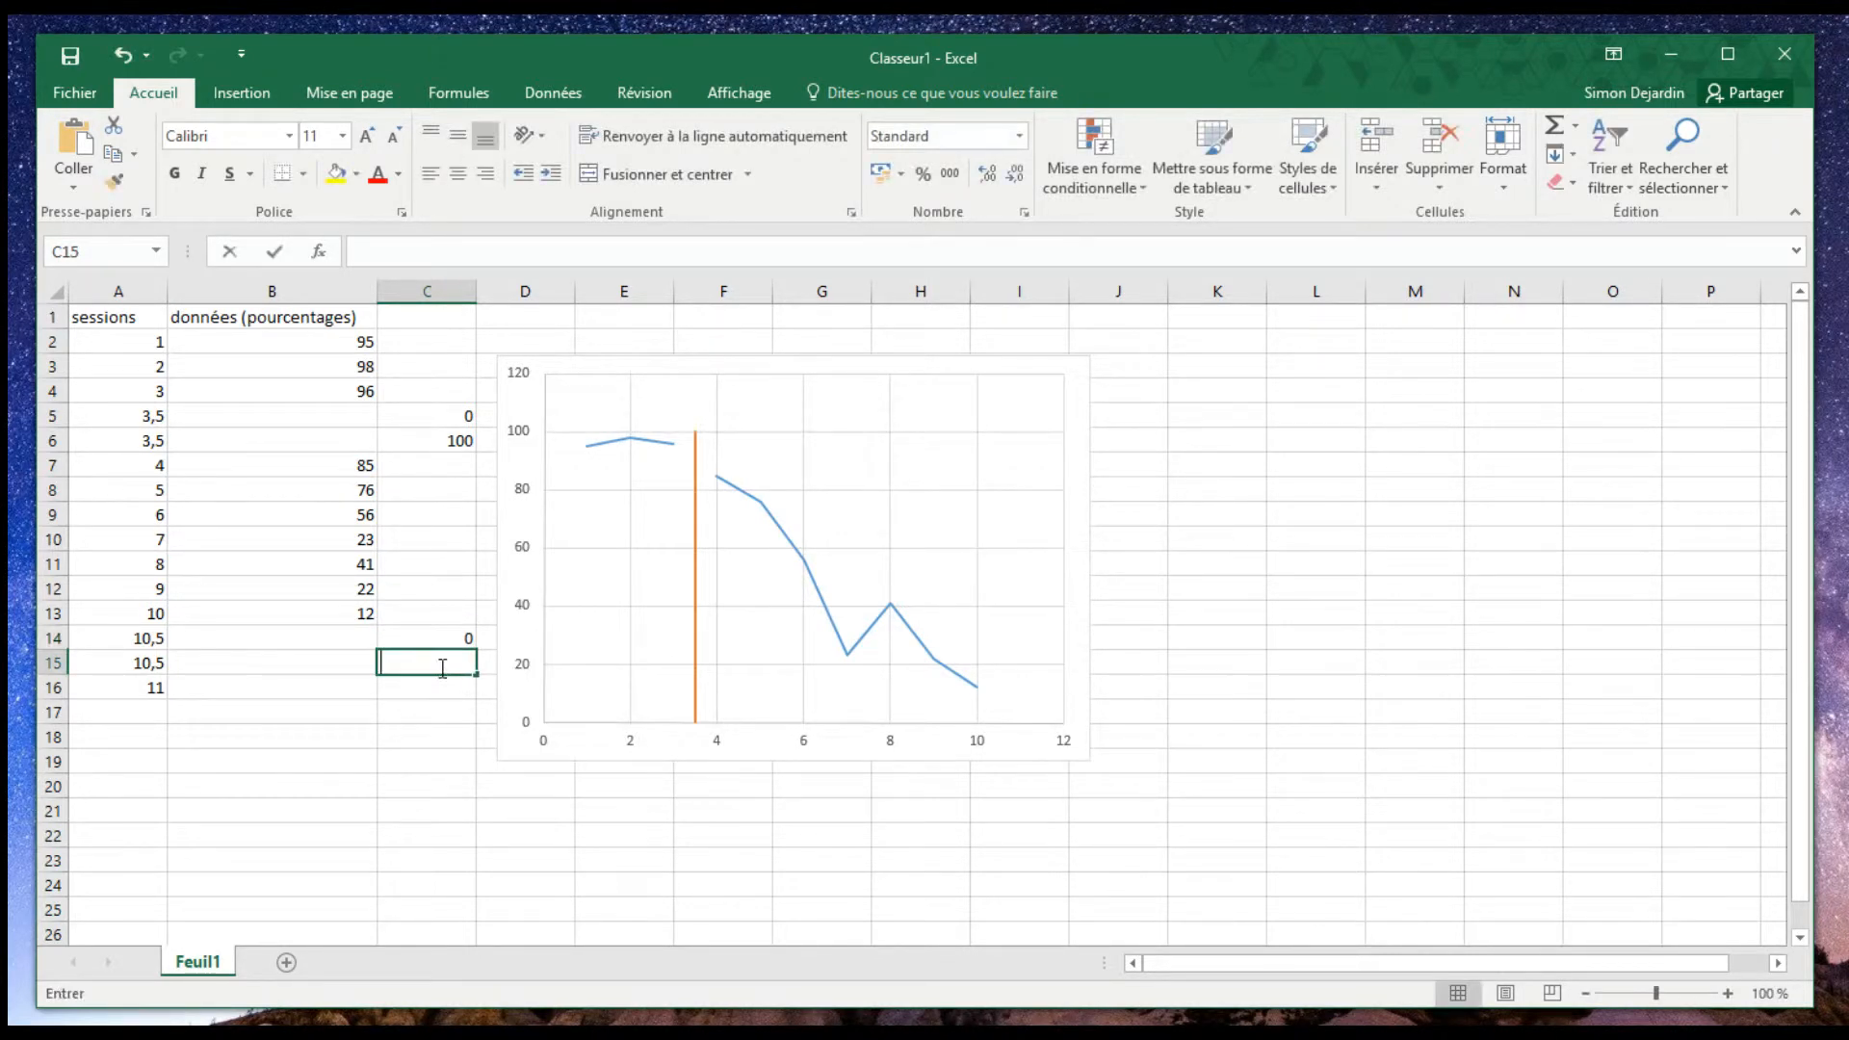
pyautogui.write('100')
pyautogui.click(411, 860)
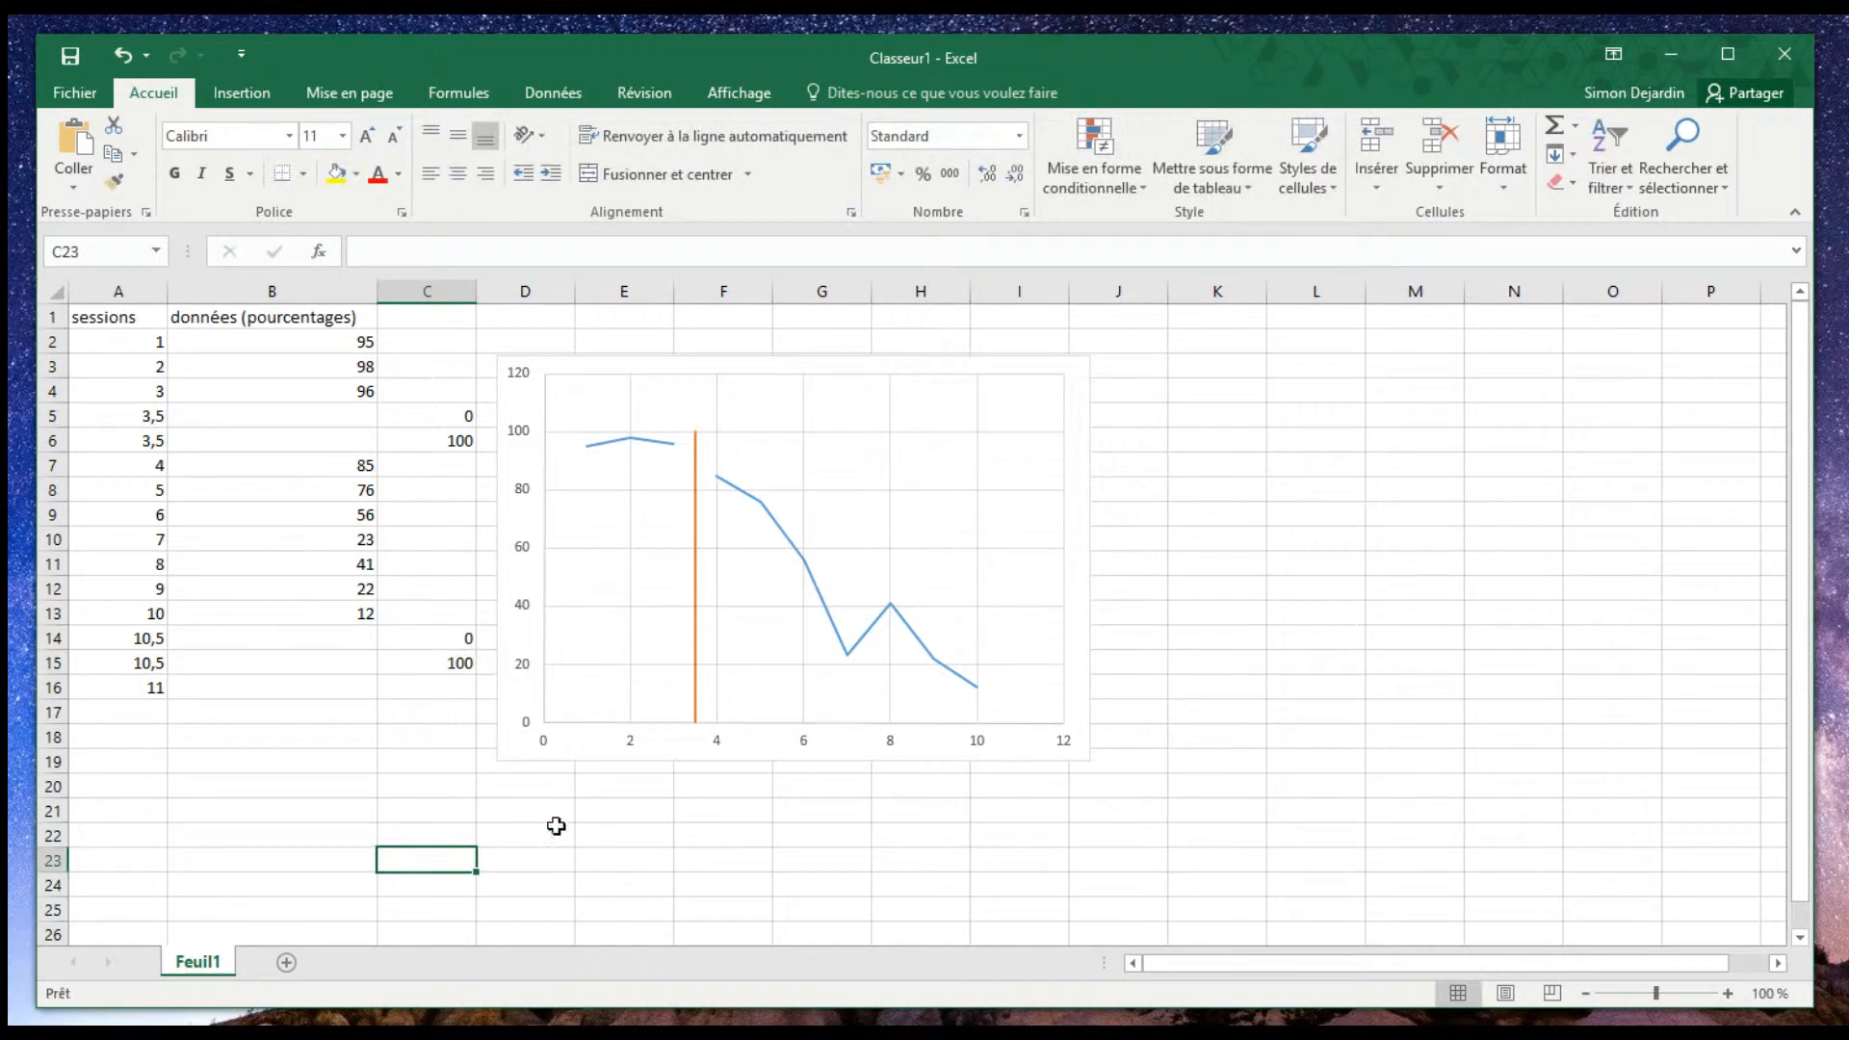
# - Extend the chart's data range down to row 16 and move the chart slightly away from the data
pyautogui.click(501, 755)
pyautogui.moveTo(174, 627); pyautogui.dragTo(166, 695)
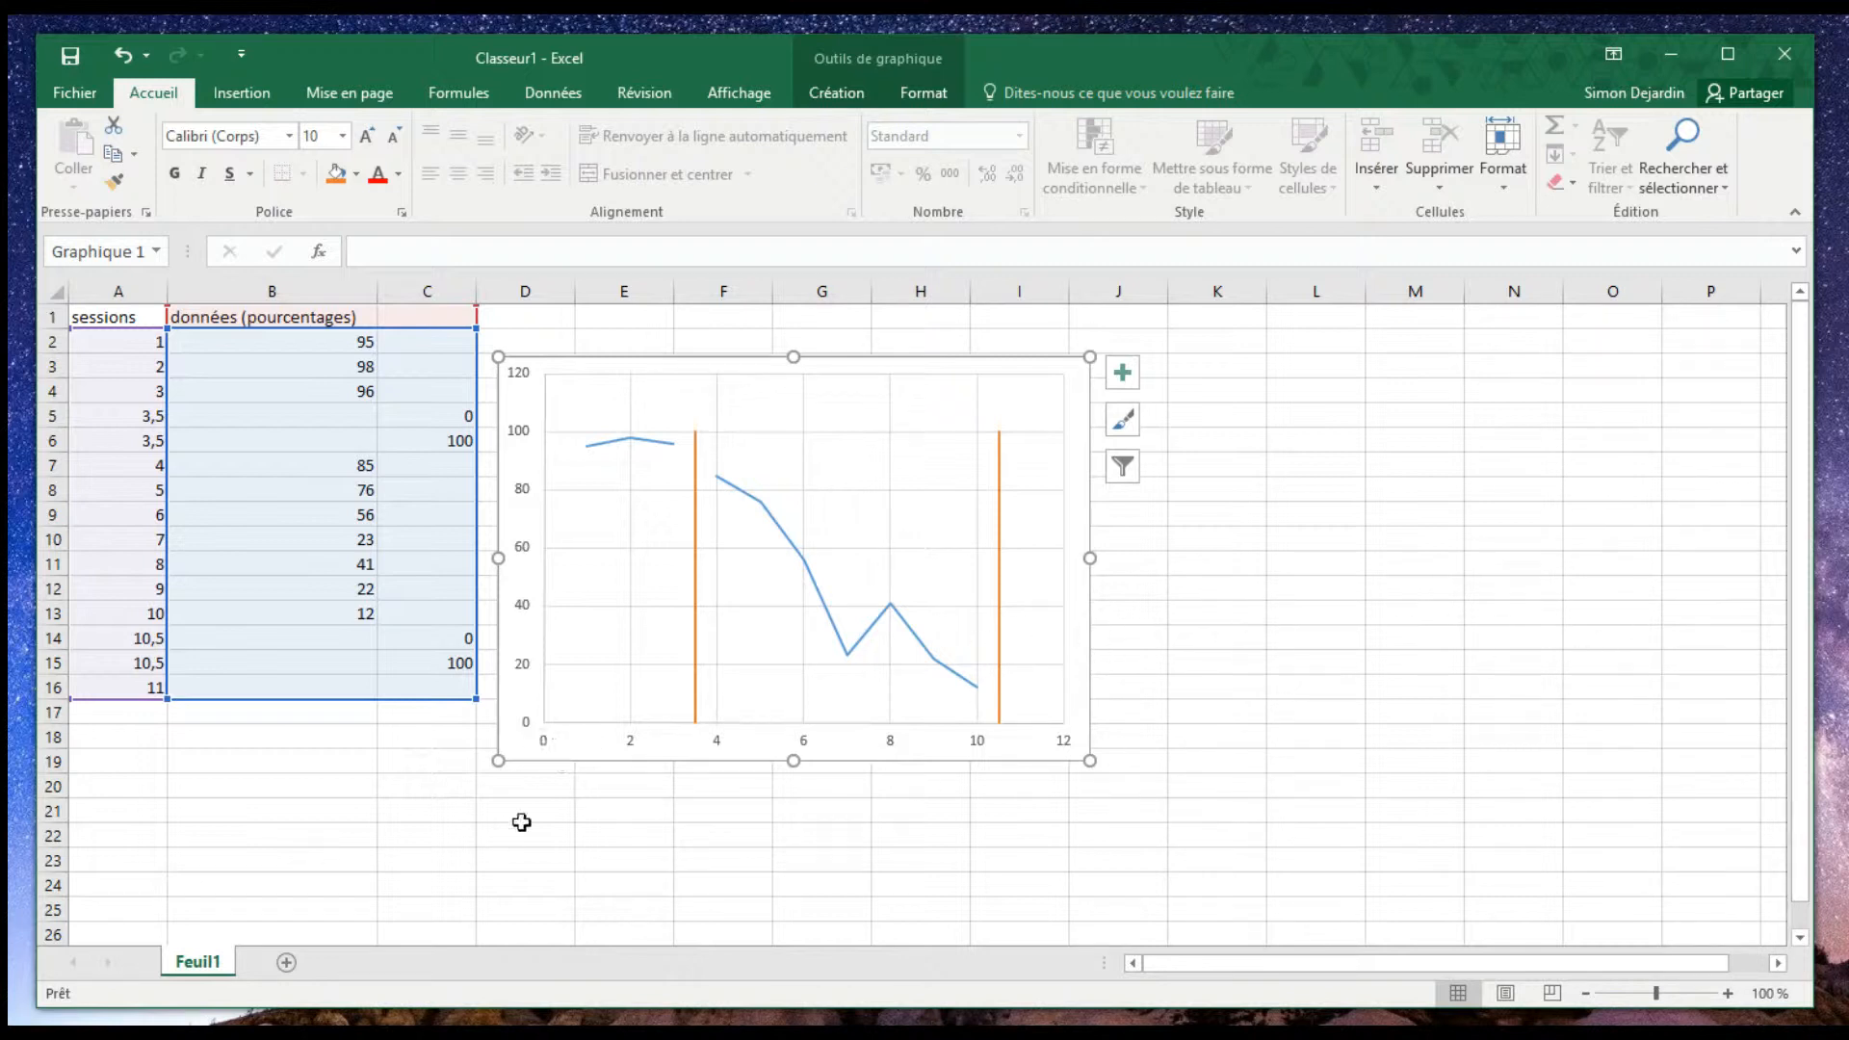
pyautogui.moveTo(666, 365); pyautogui.dragTo(717, 391)
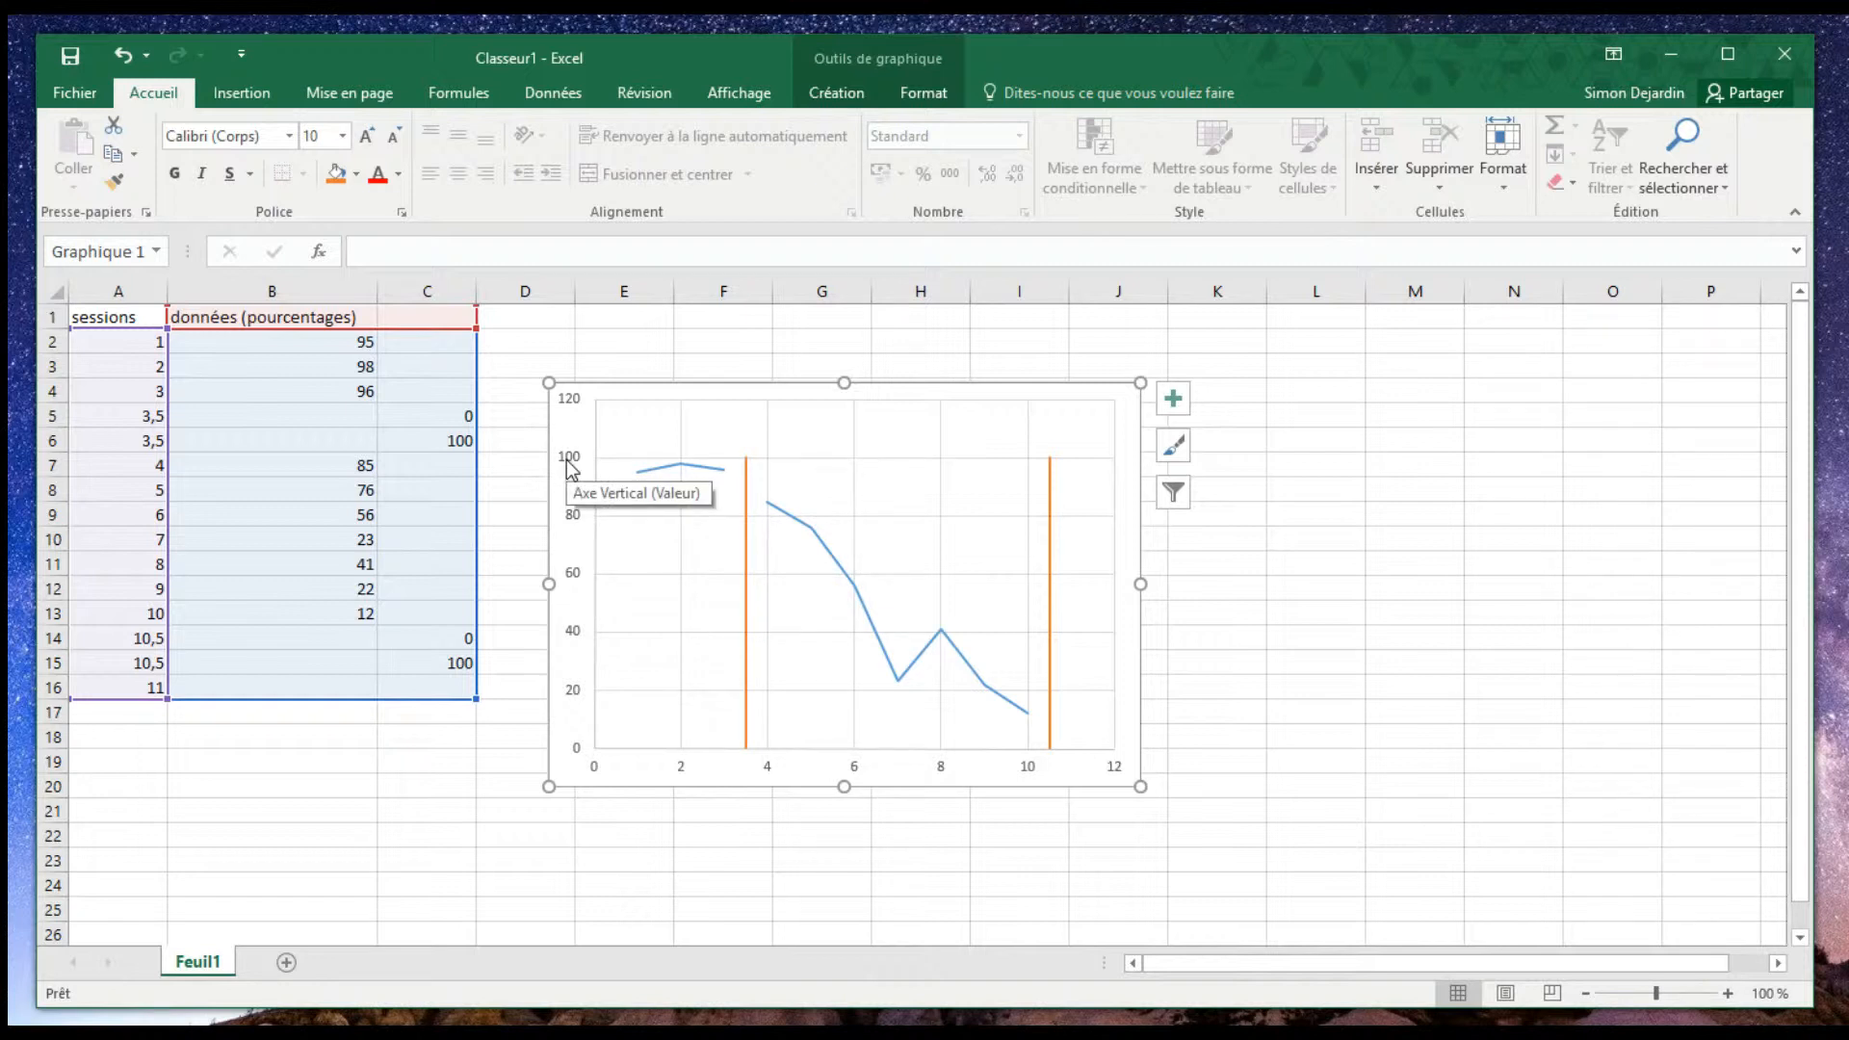
# - Set the maximum of the chart's vertical axis to 100
pyautogui.click(575, 520)
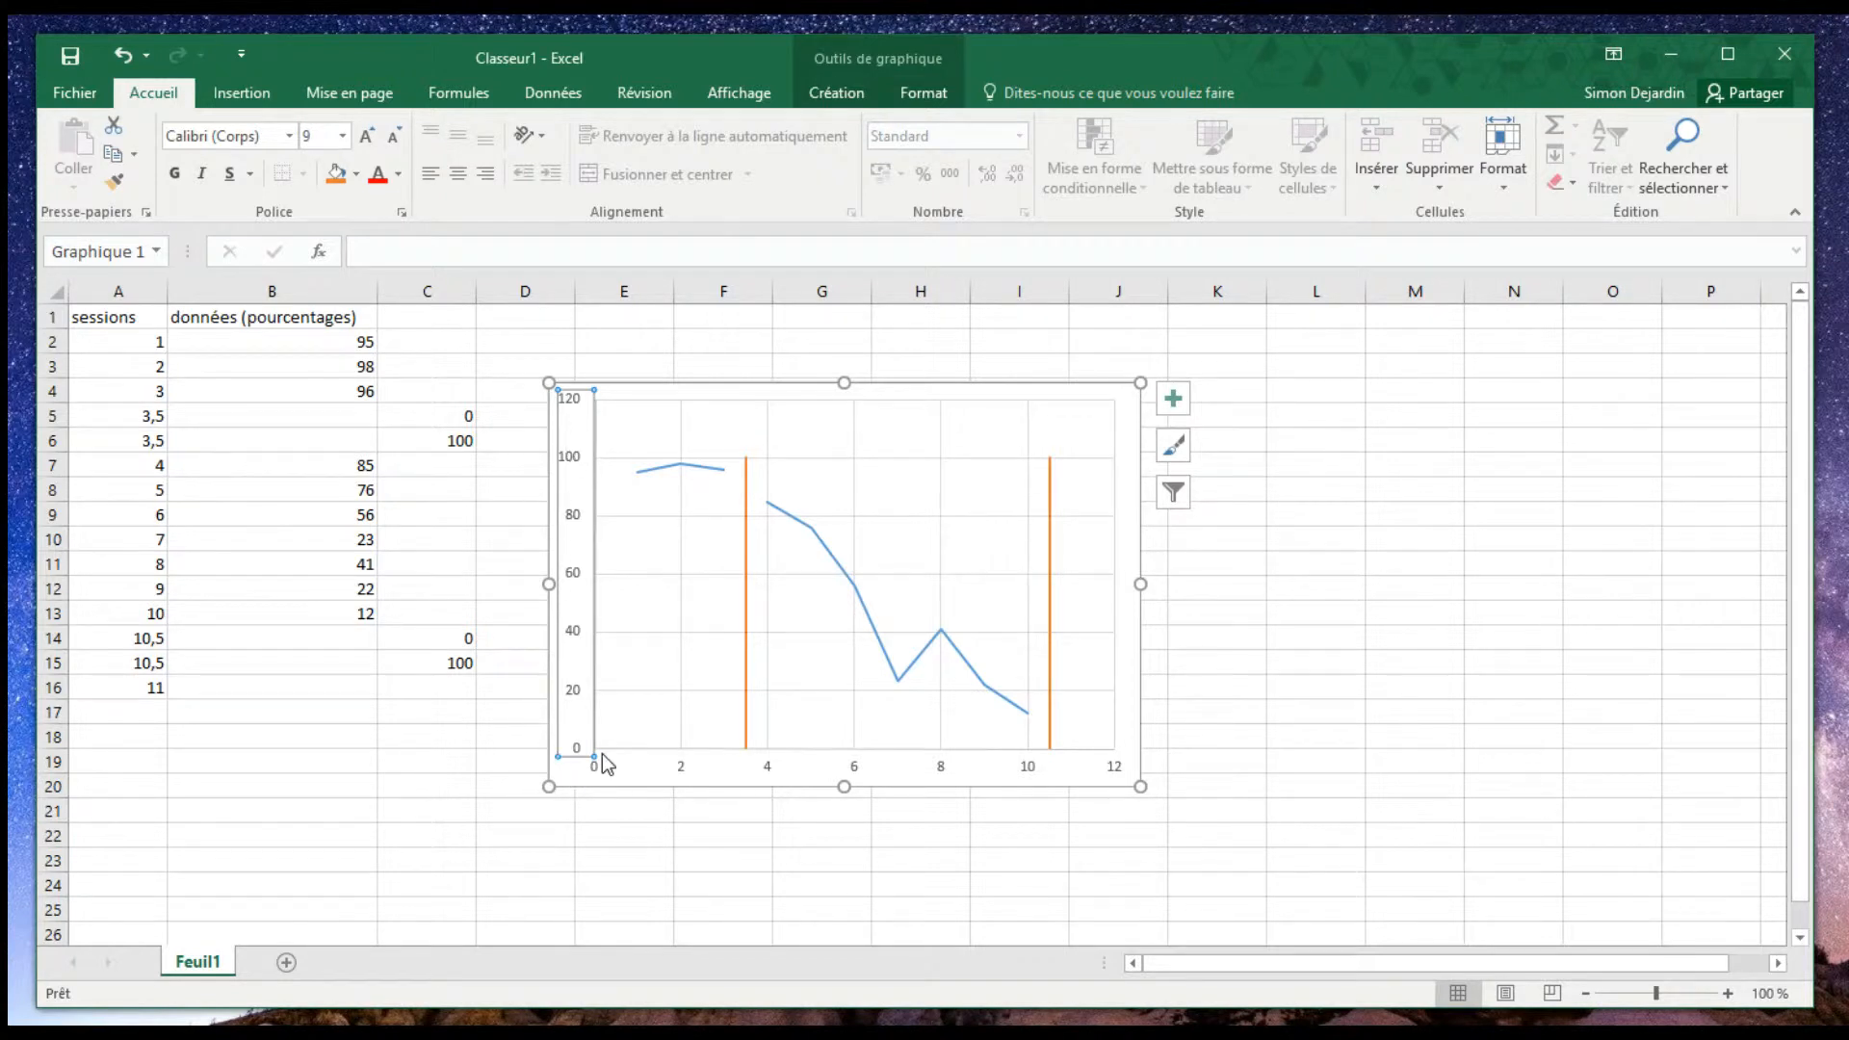
pyautogui.rightClick(577, 469)
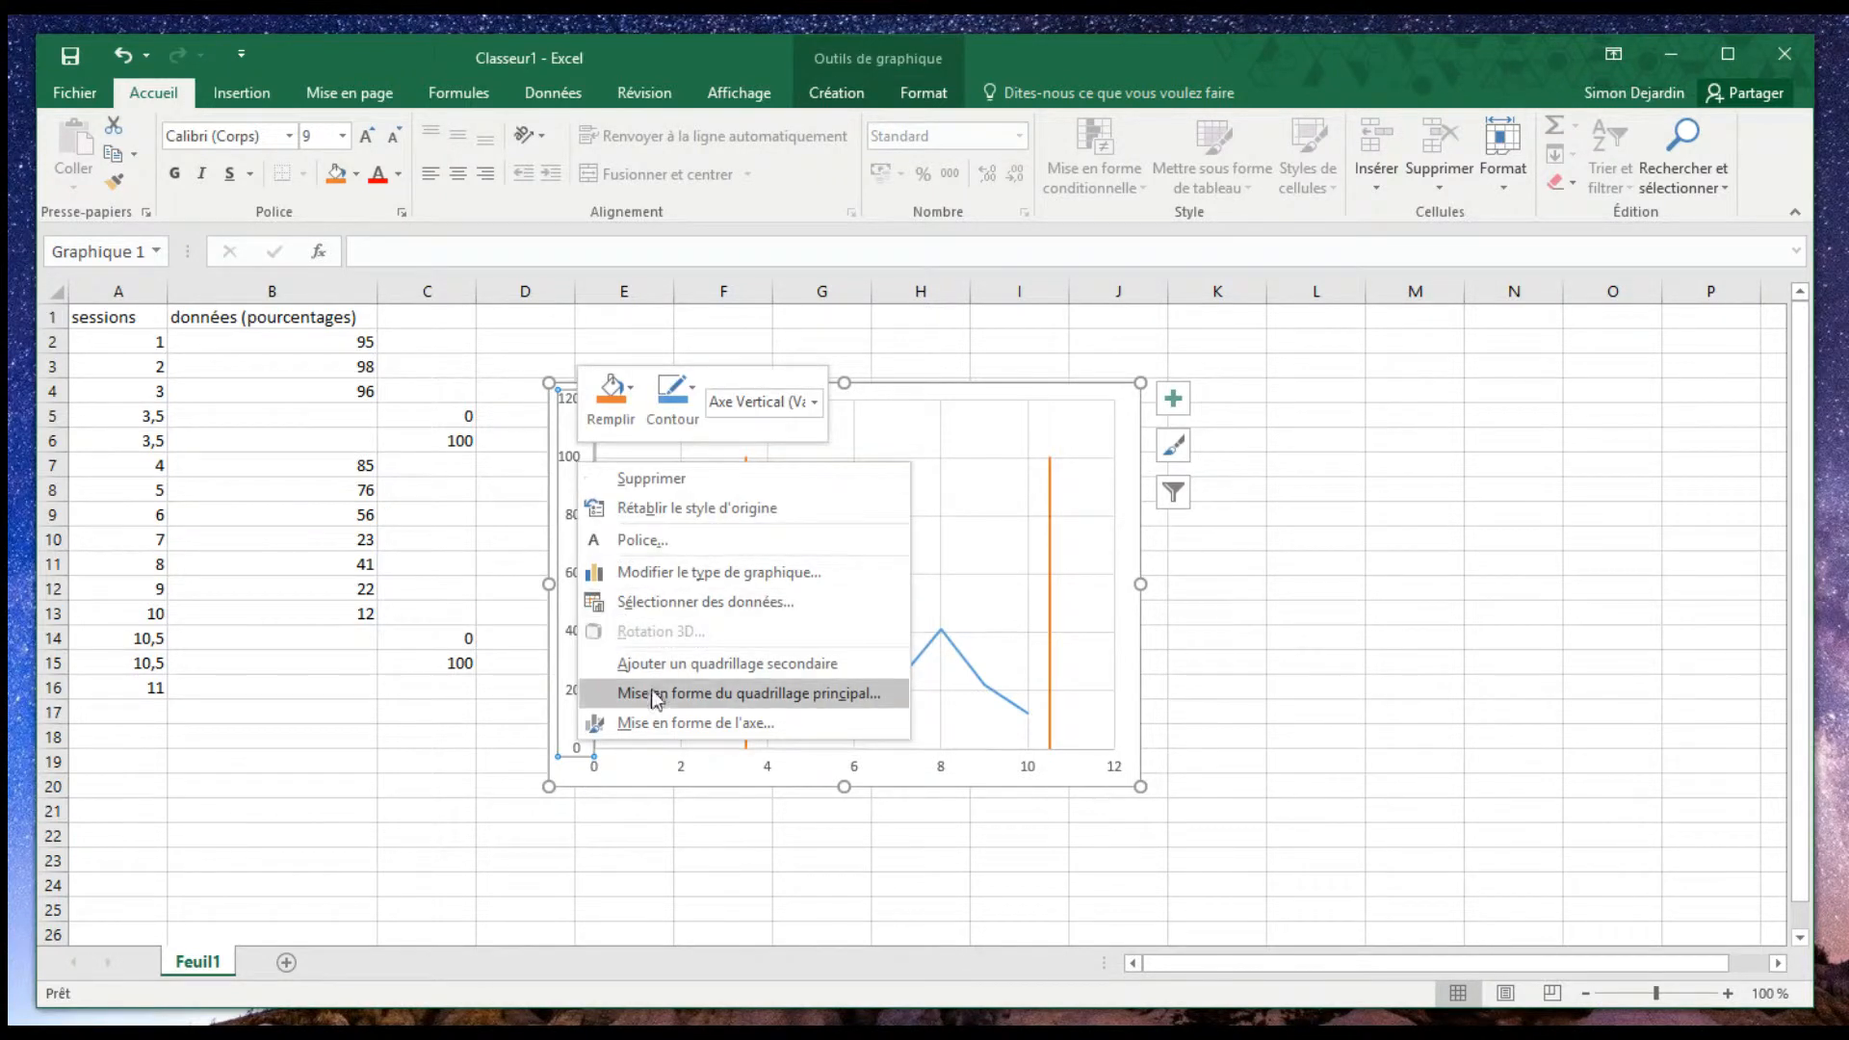
pyautogui.click(664, 724)
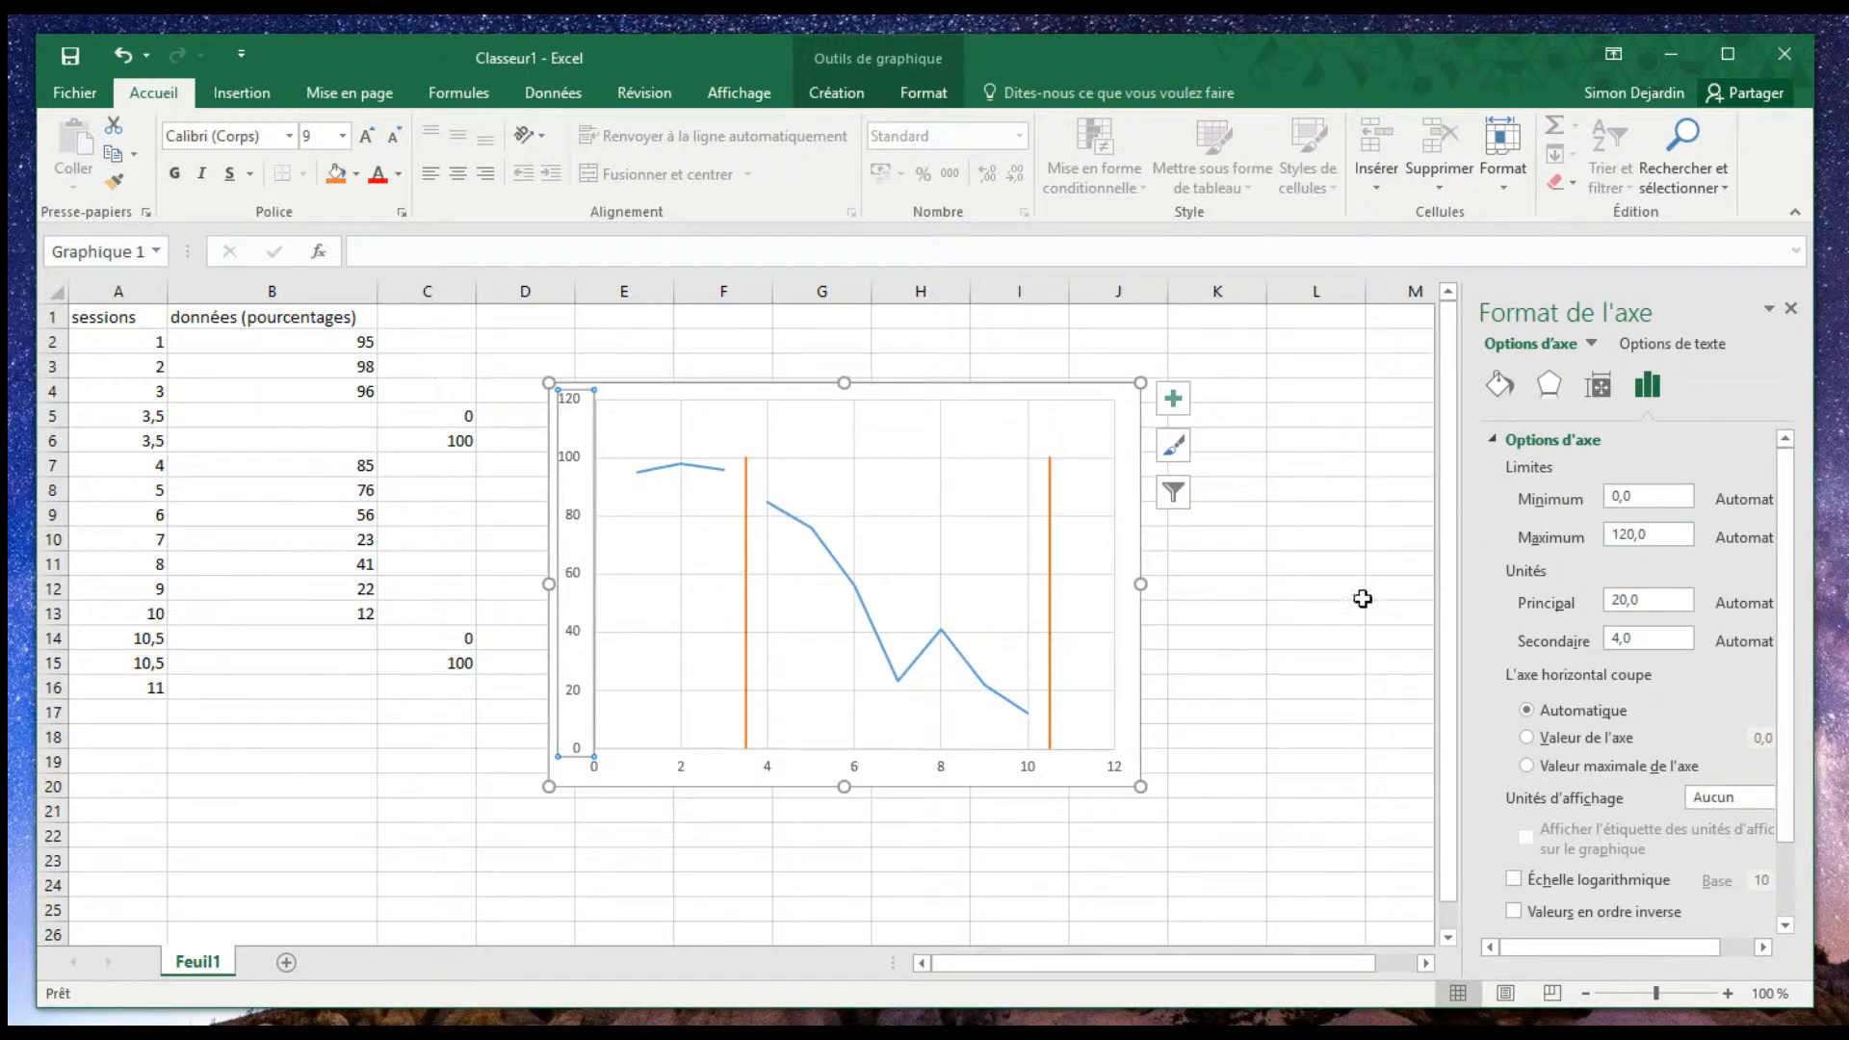
pyautogui.click(1626, 535)
pyautogui.press('BackSpace')
pyautogui.write('0')
pyautogui.press('Return')
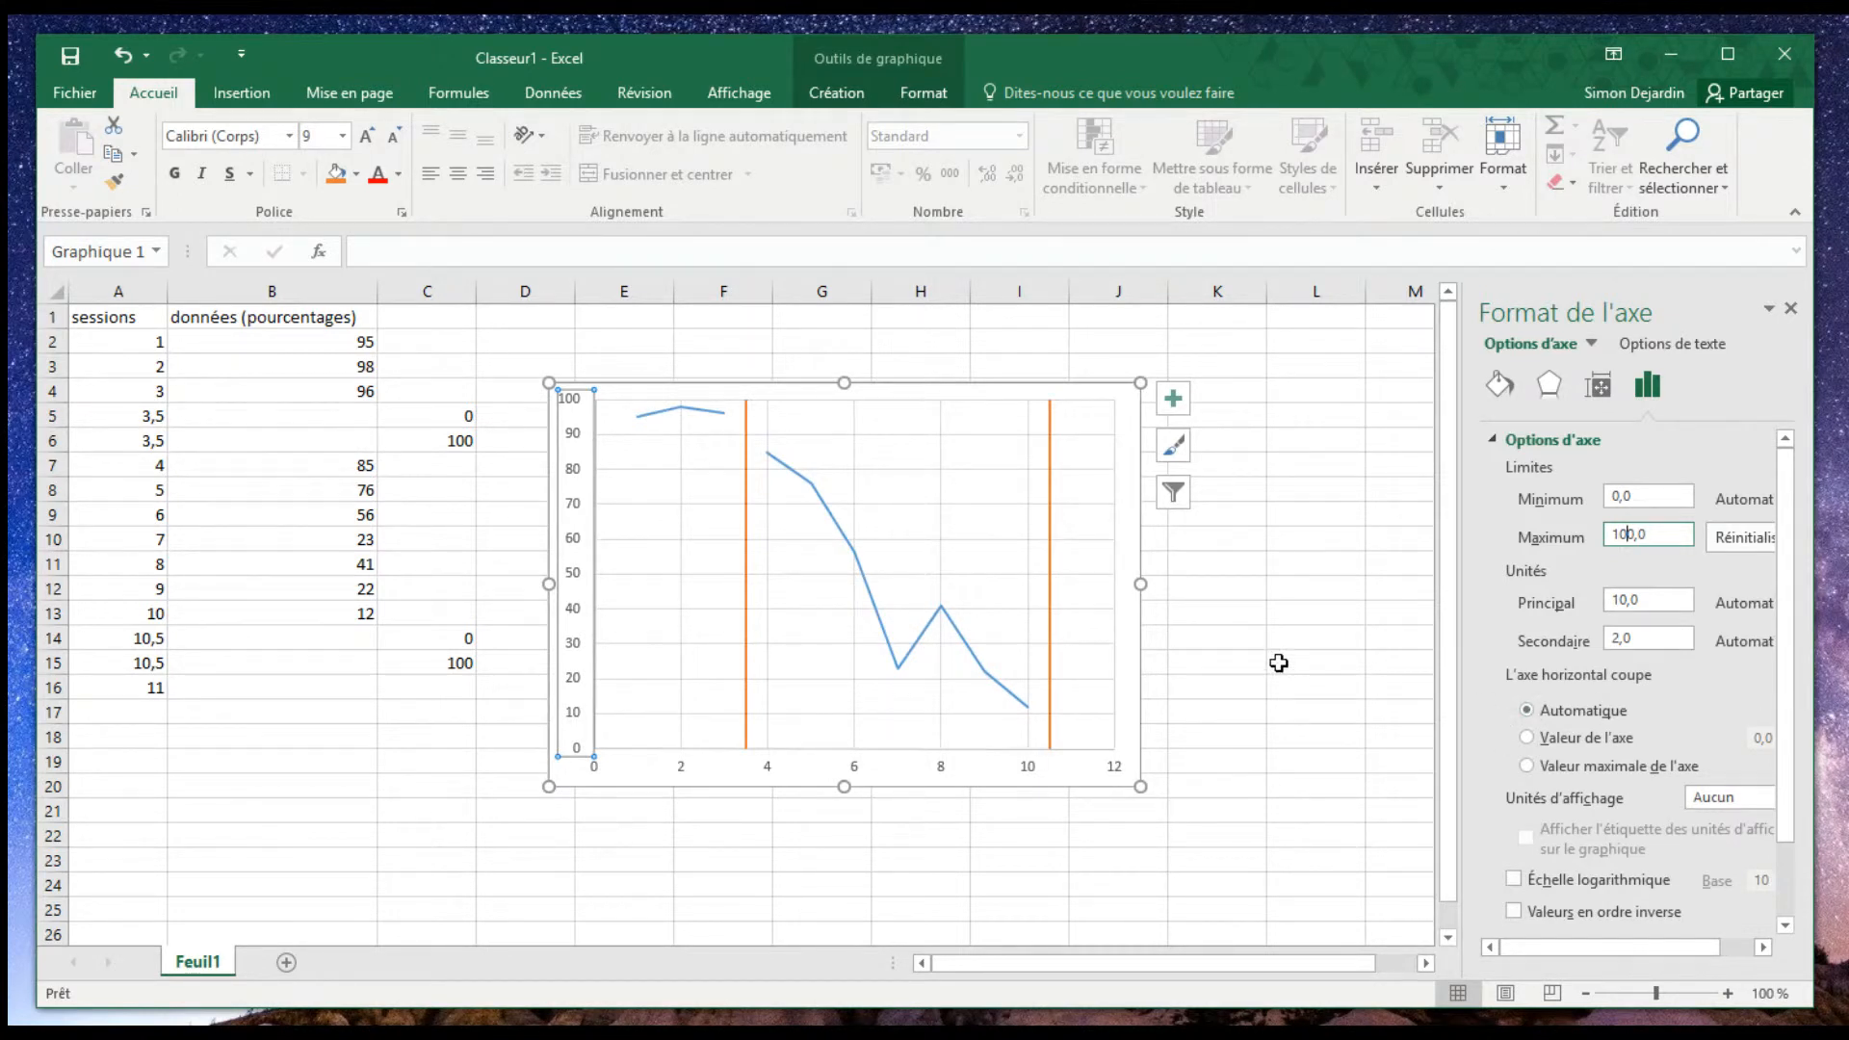
pyautogui.click(1279, 662)
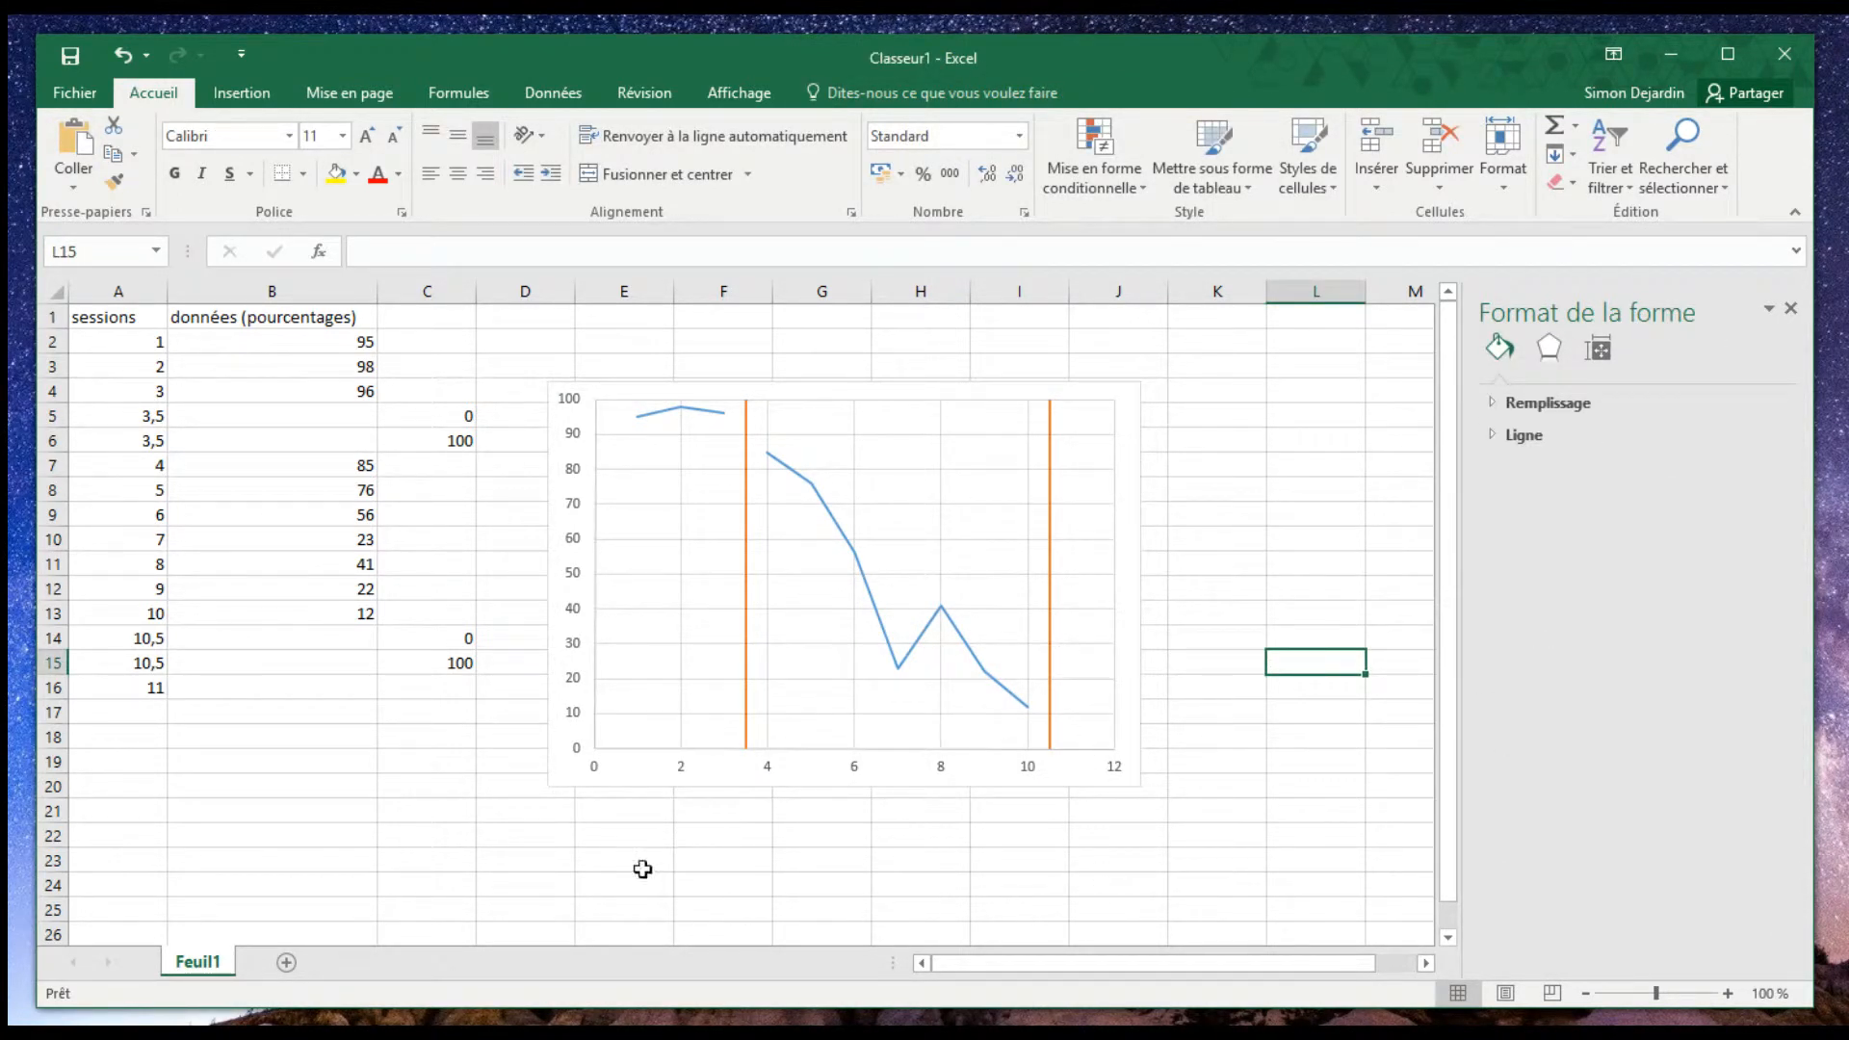
# - Apply the first quick layout to the chart, adding a chart title, both axis titles and a legend
pyautogui.click(571, 783)
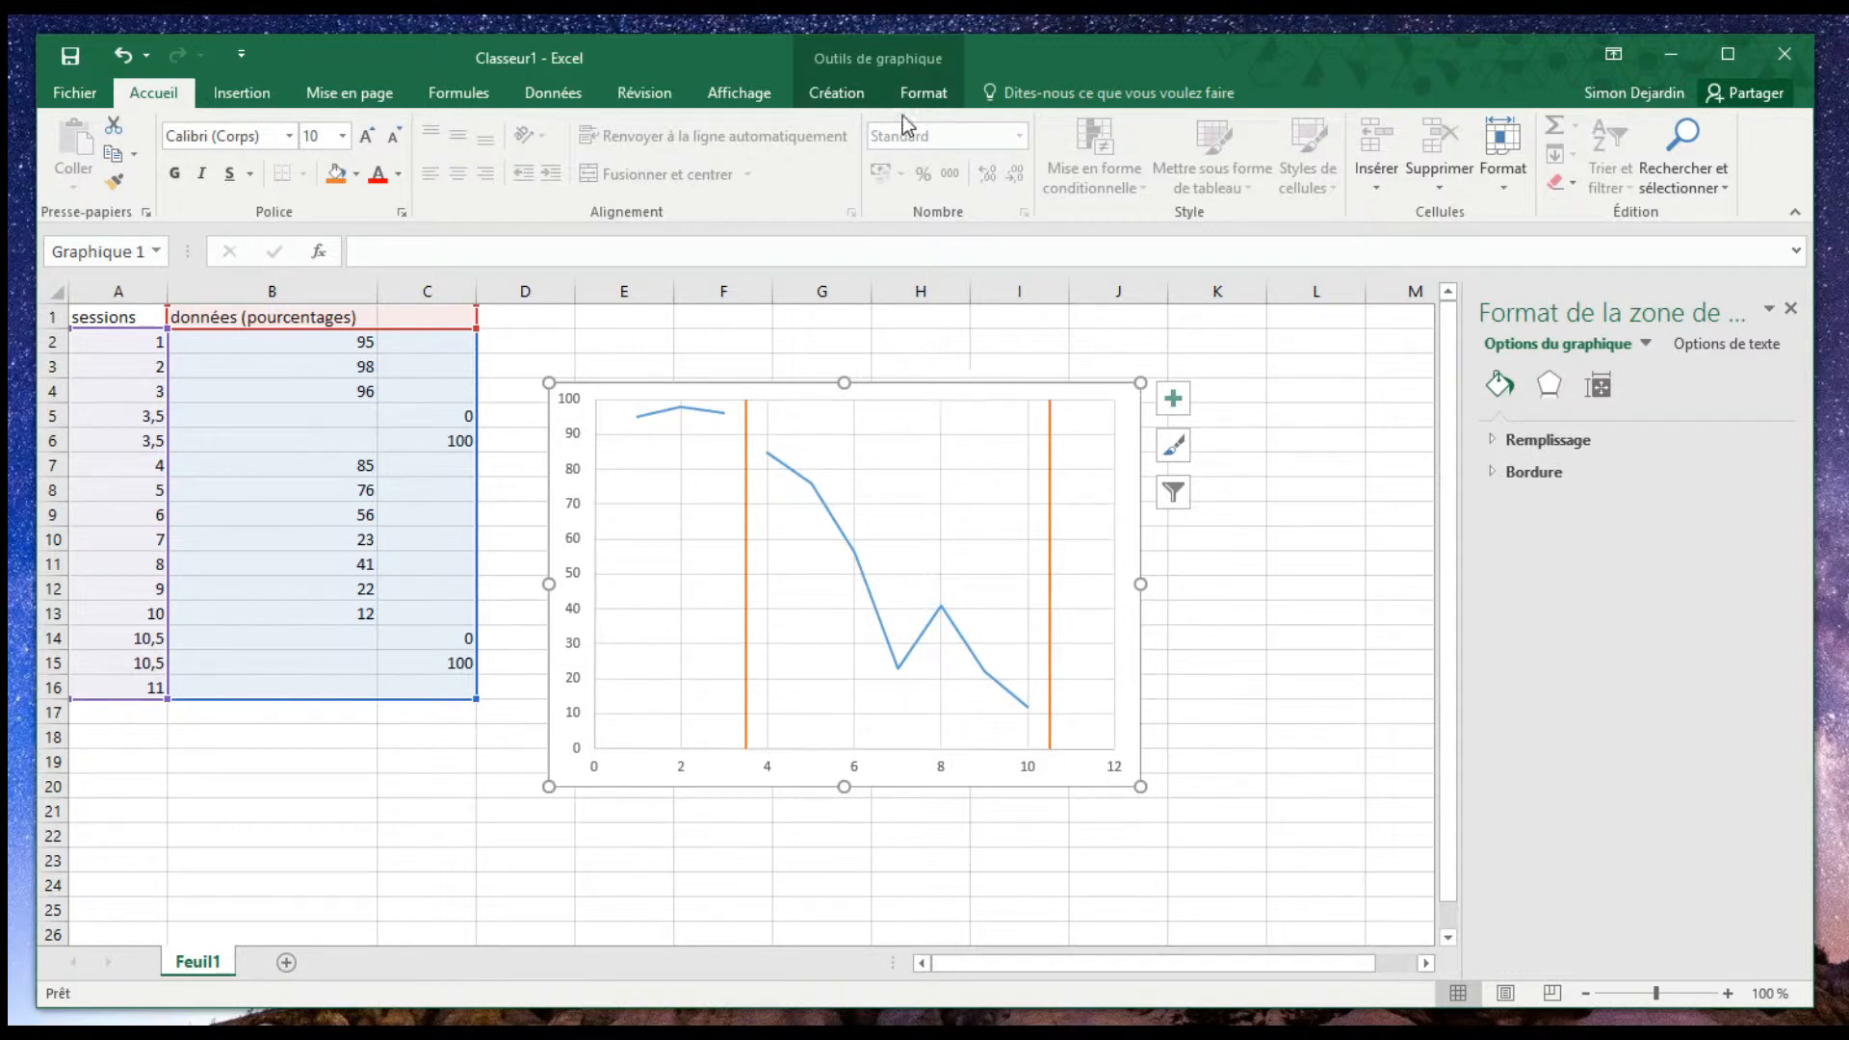
pyautogui.click(842, 104)
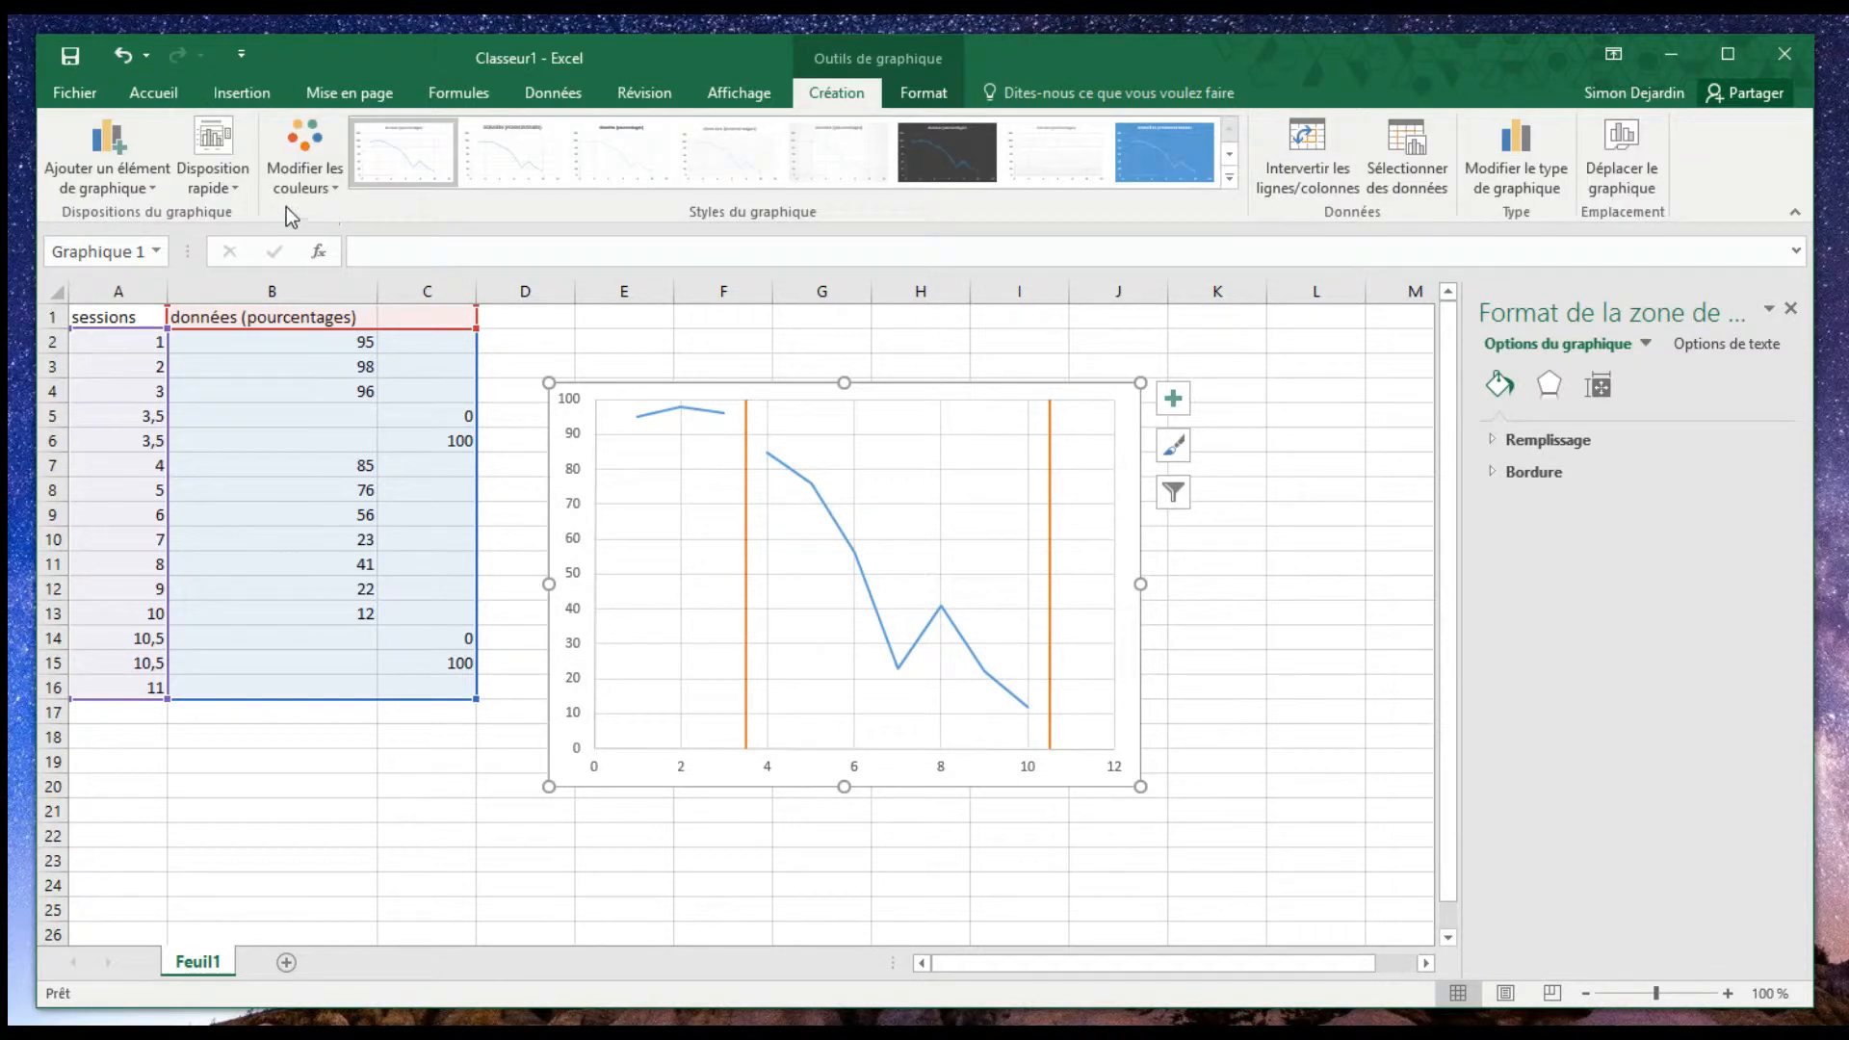
pyautogui.click(245, 179)
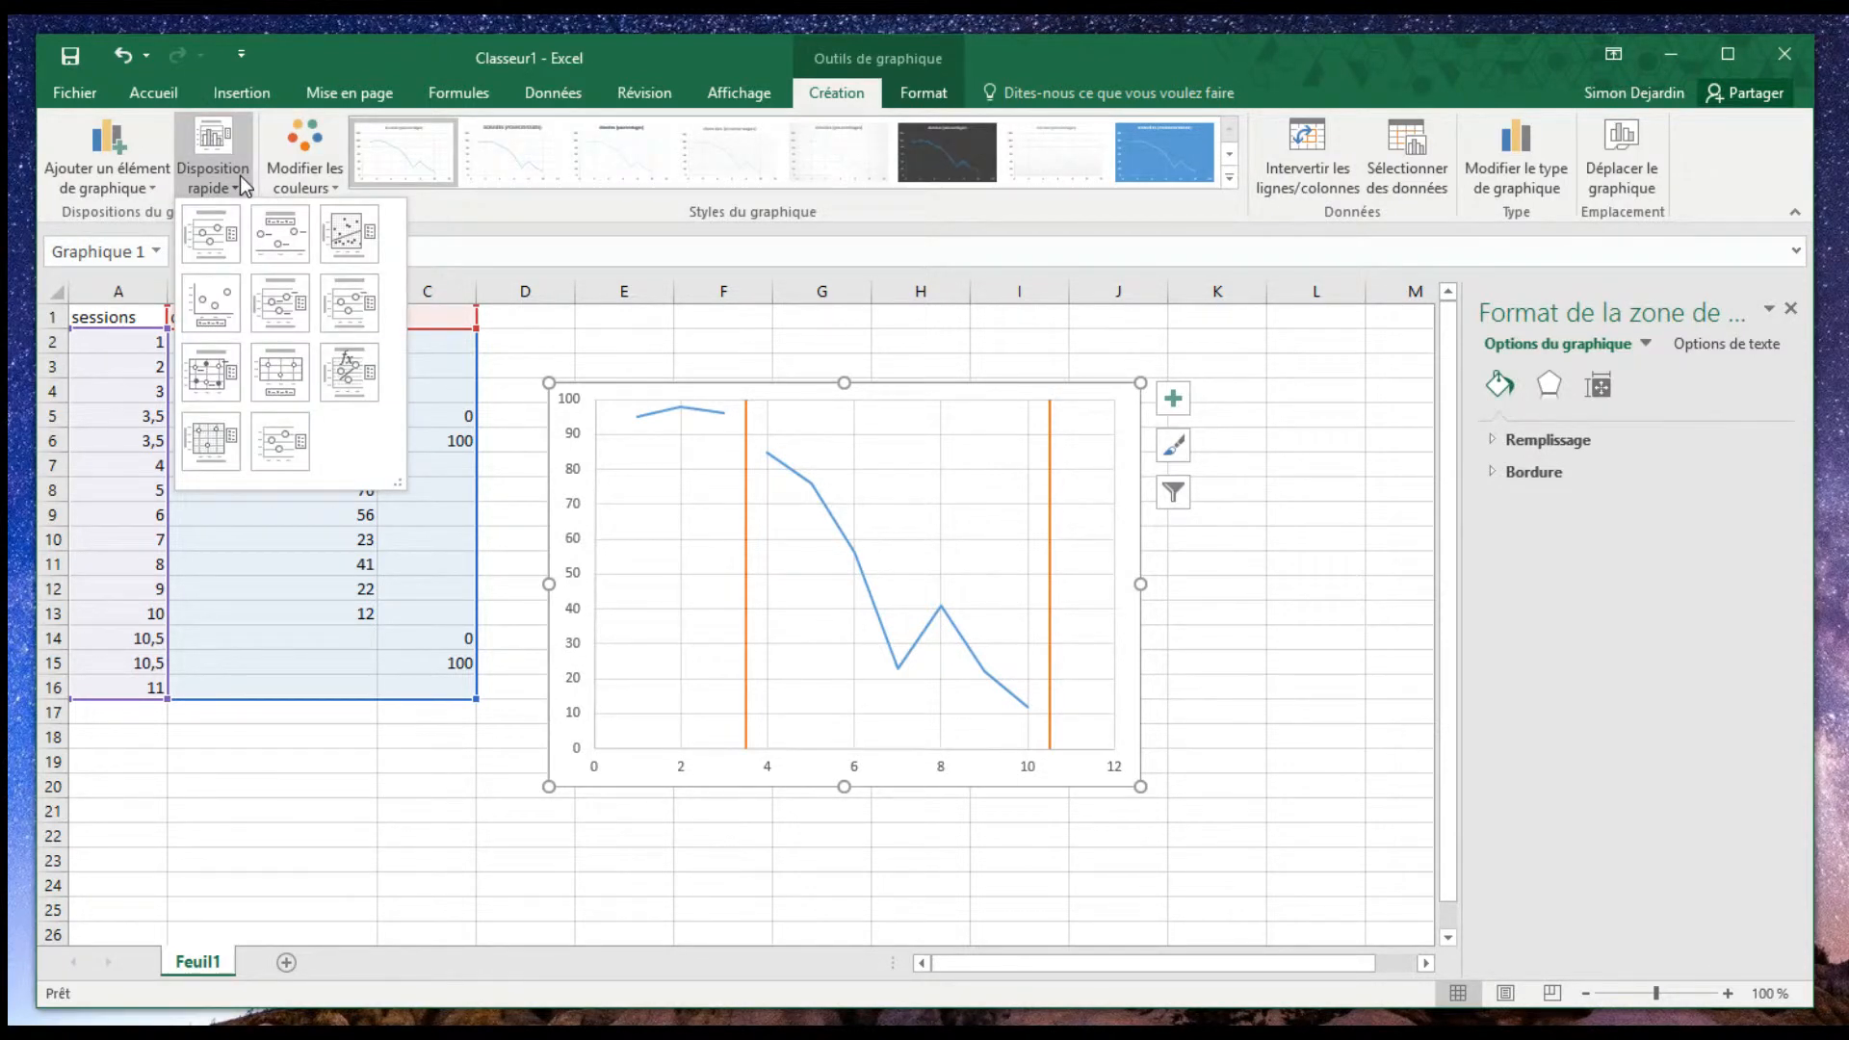
pyautogui.click(221, 255)
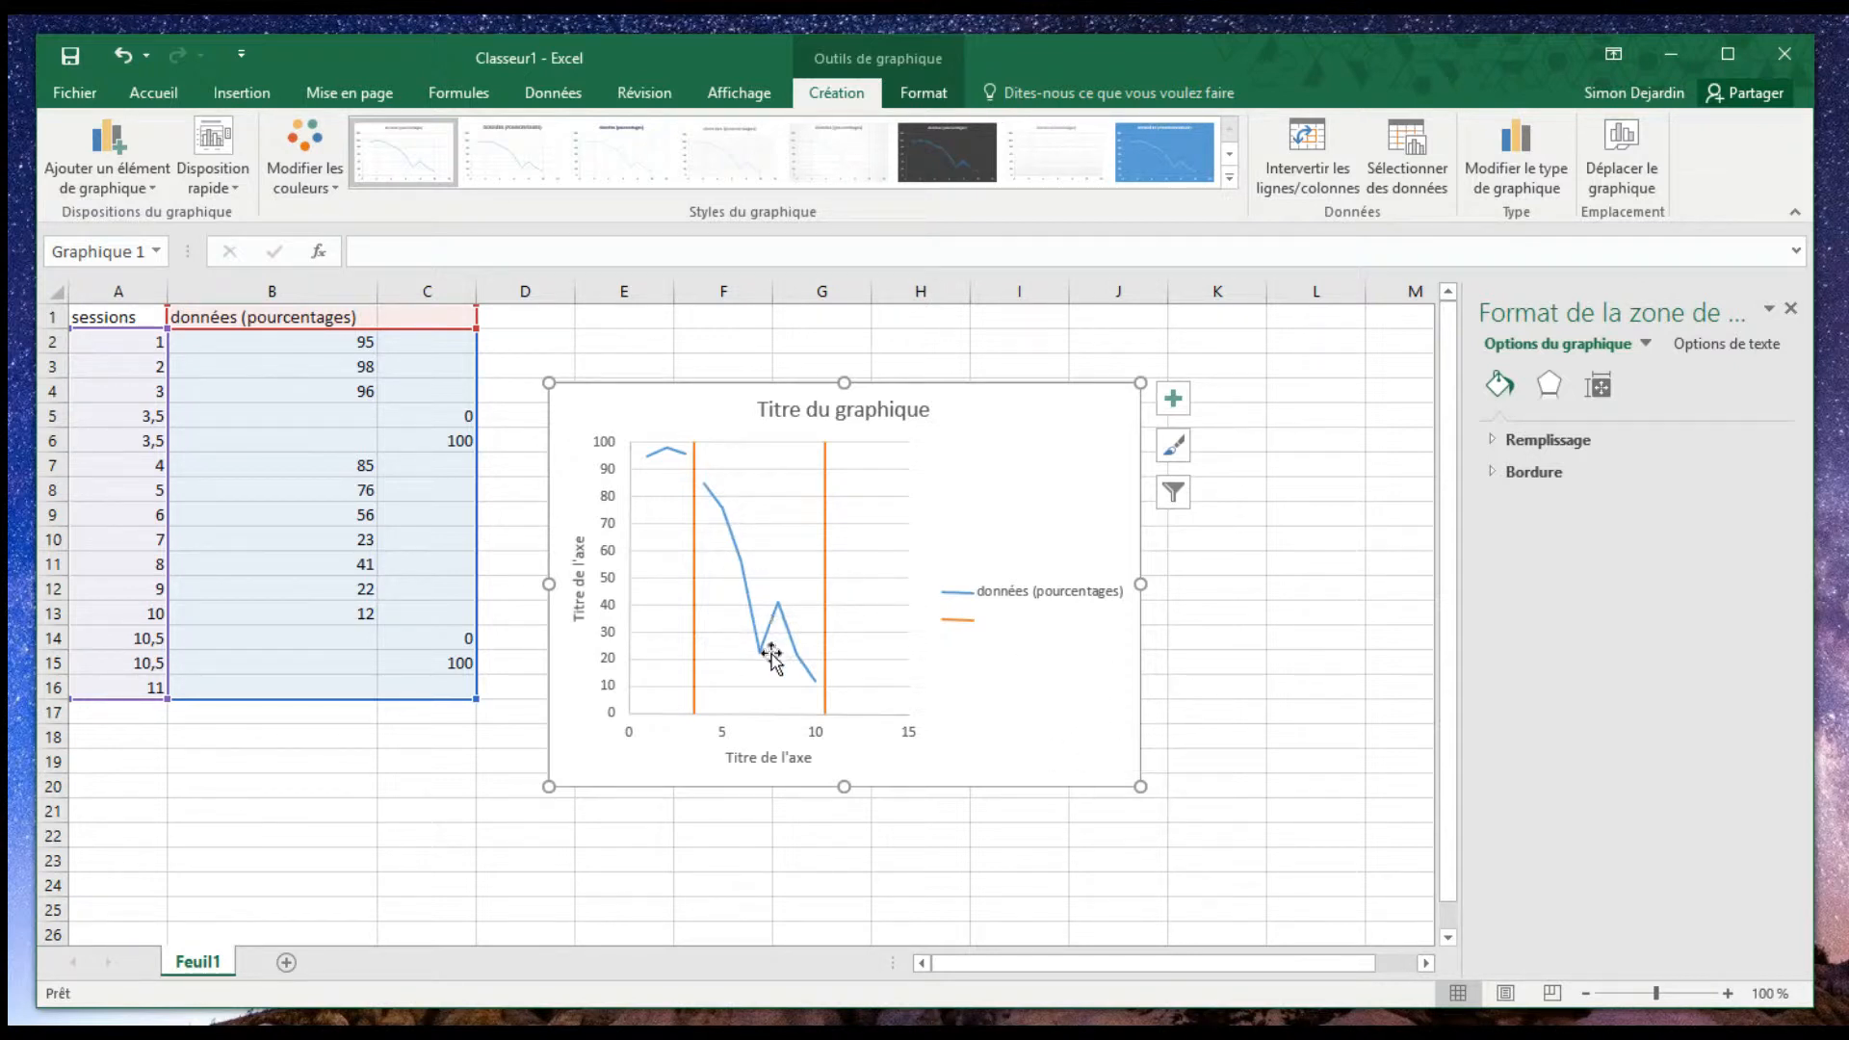
# - Delete the legend and the horizontal gridlines from the chart
pyautogui.click(1007, 604)
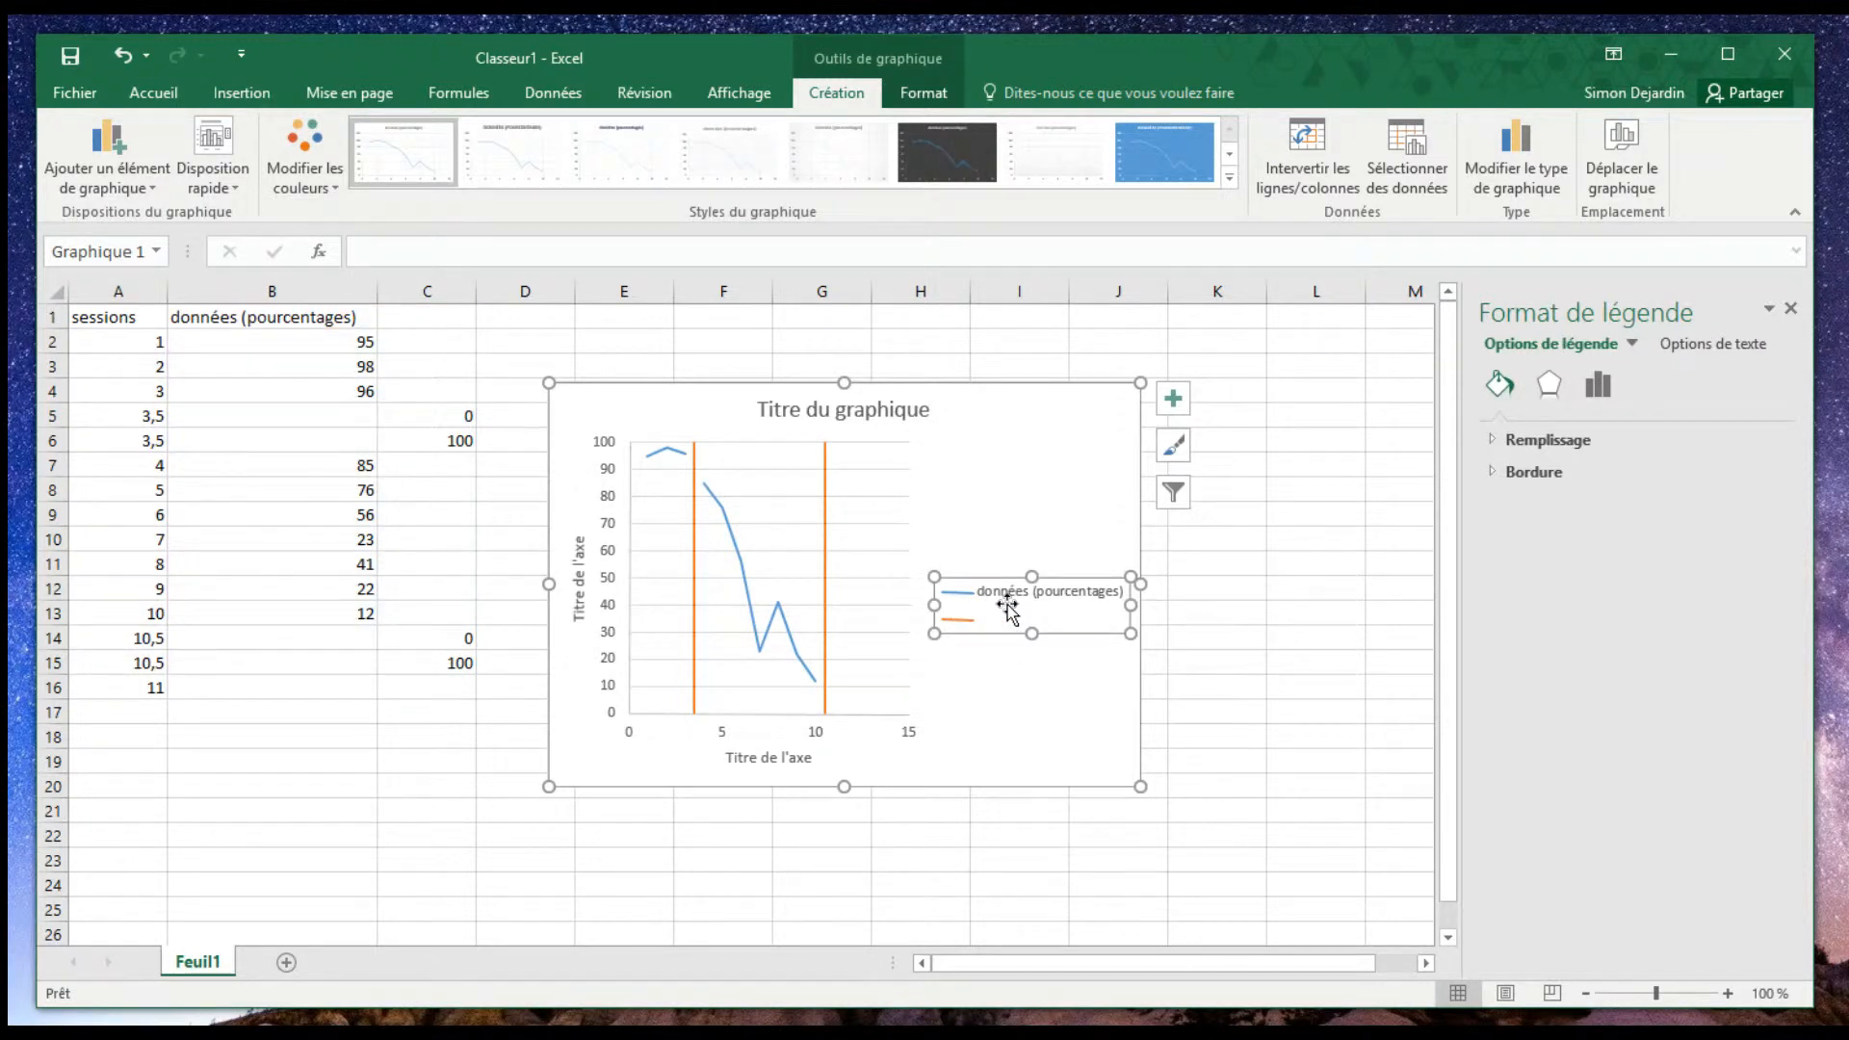
pyautogui.press('Delete')
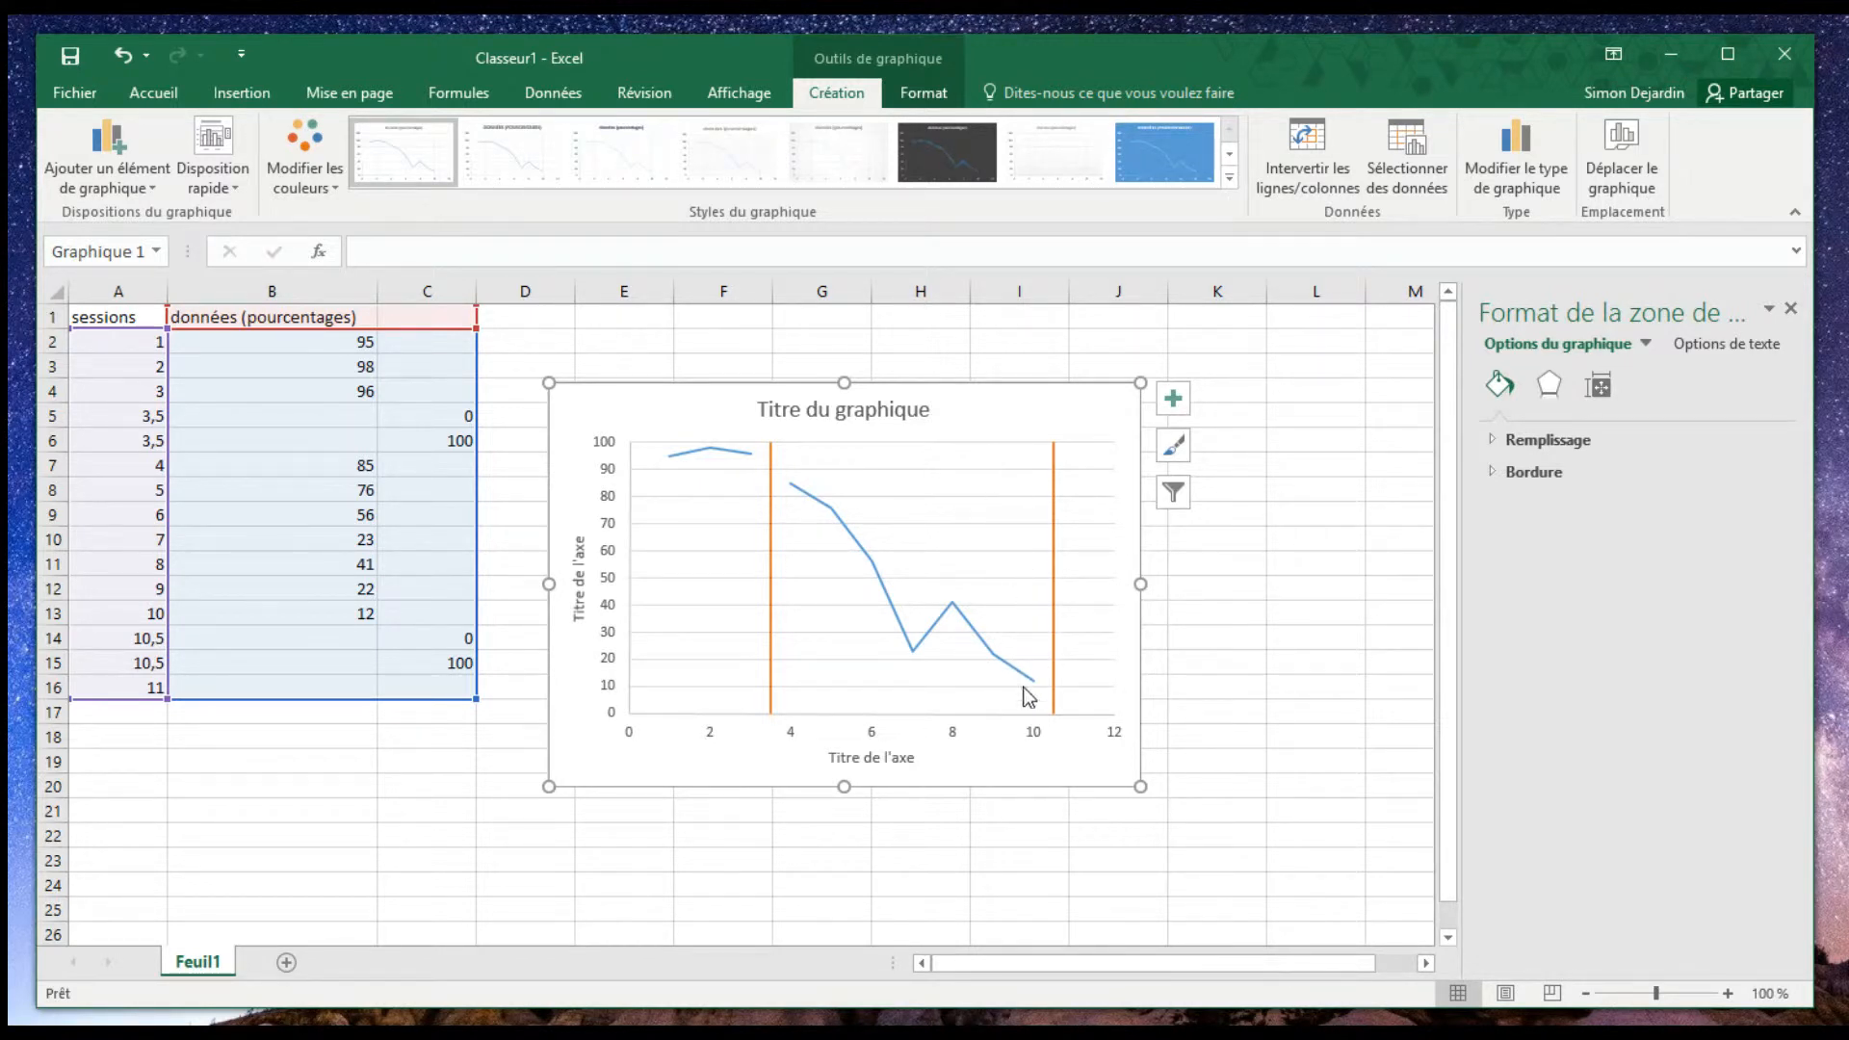
pyautogui.click(1008, 538)
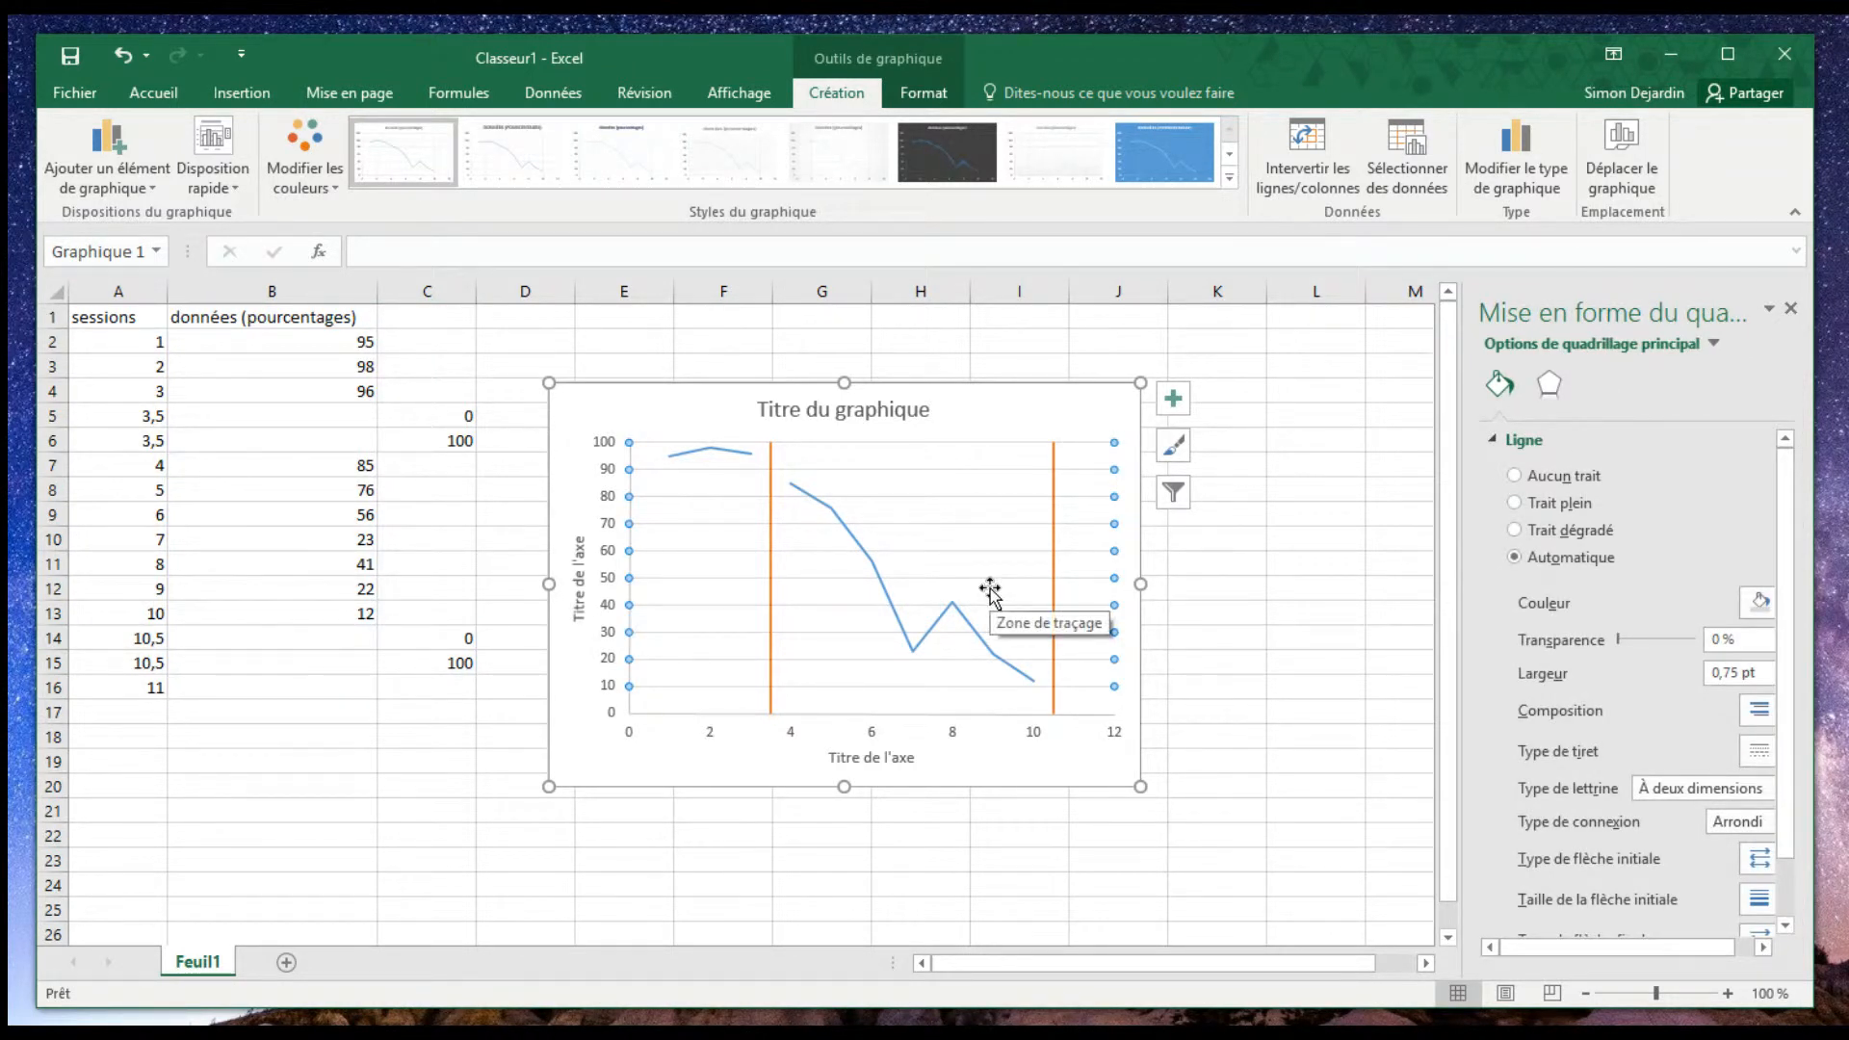
pyautogui.press('Escape')
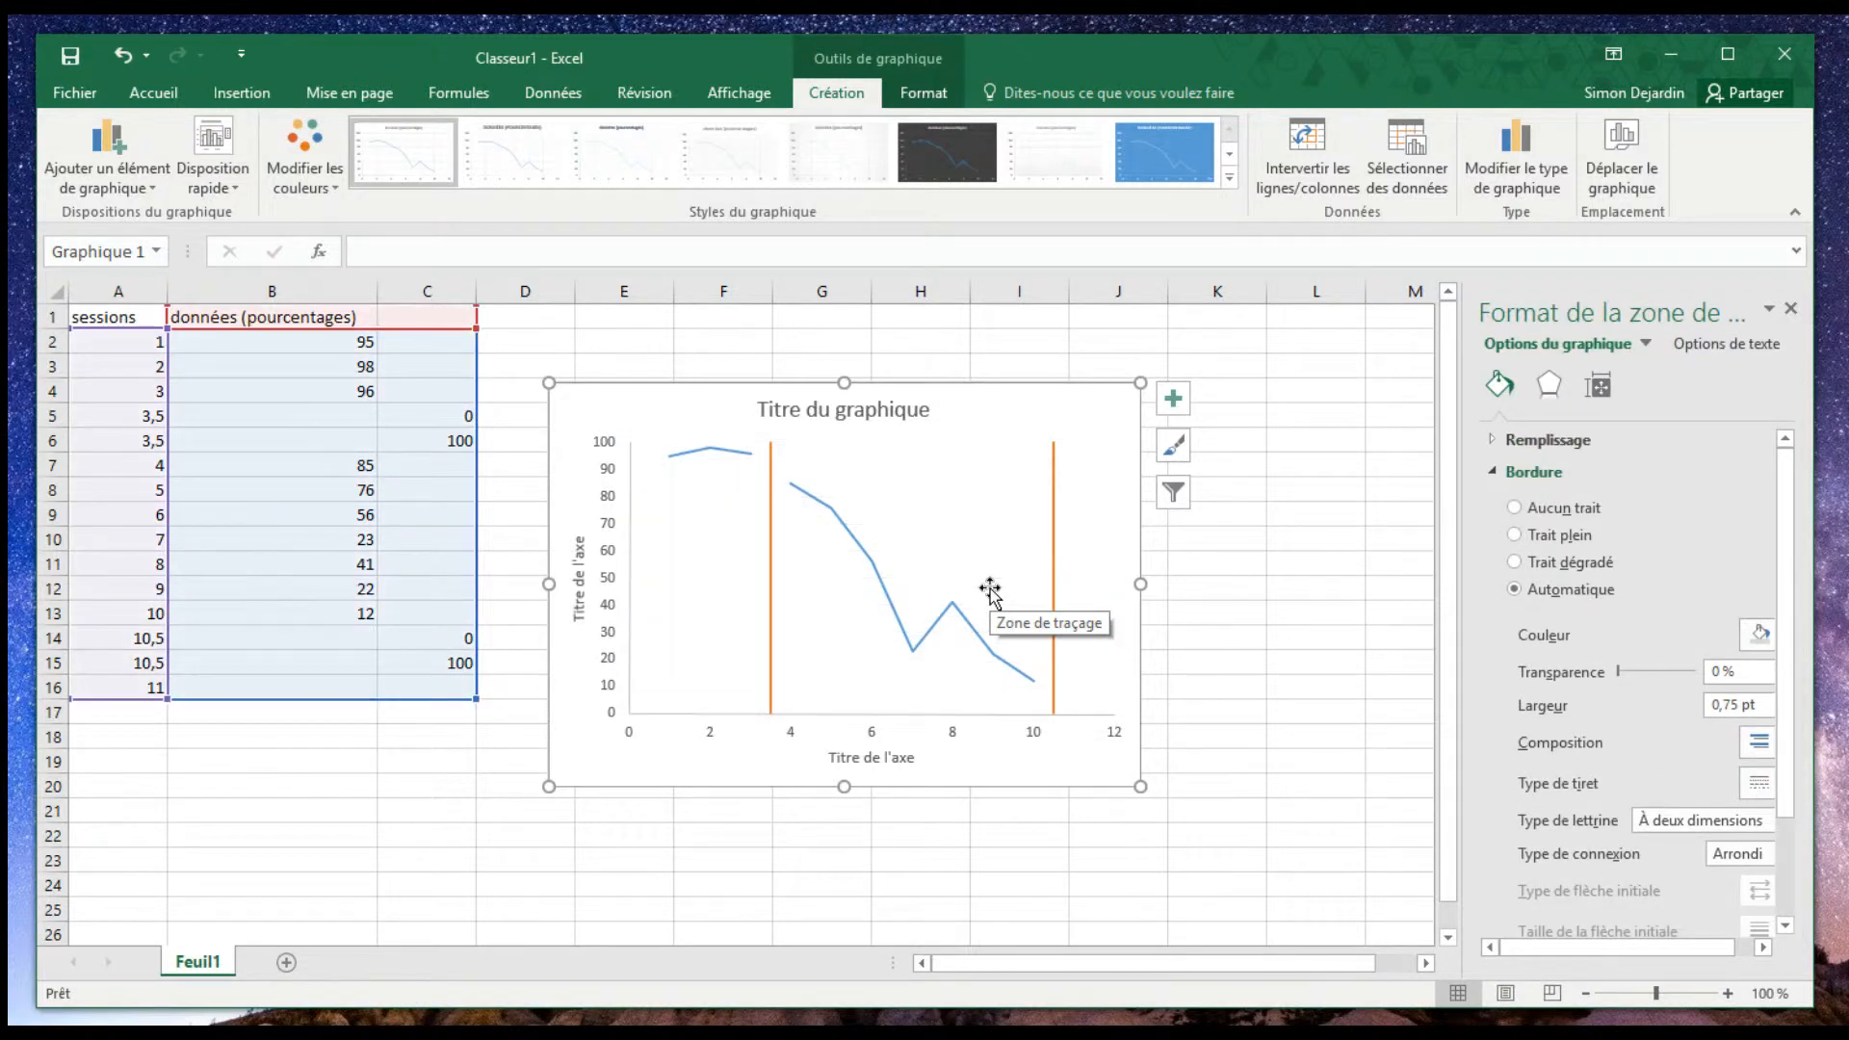
# - Replace the chart title with "Pourcentage en fonction des sessions"
pyautogui.click(898, 406)
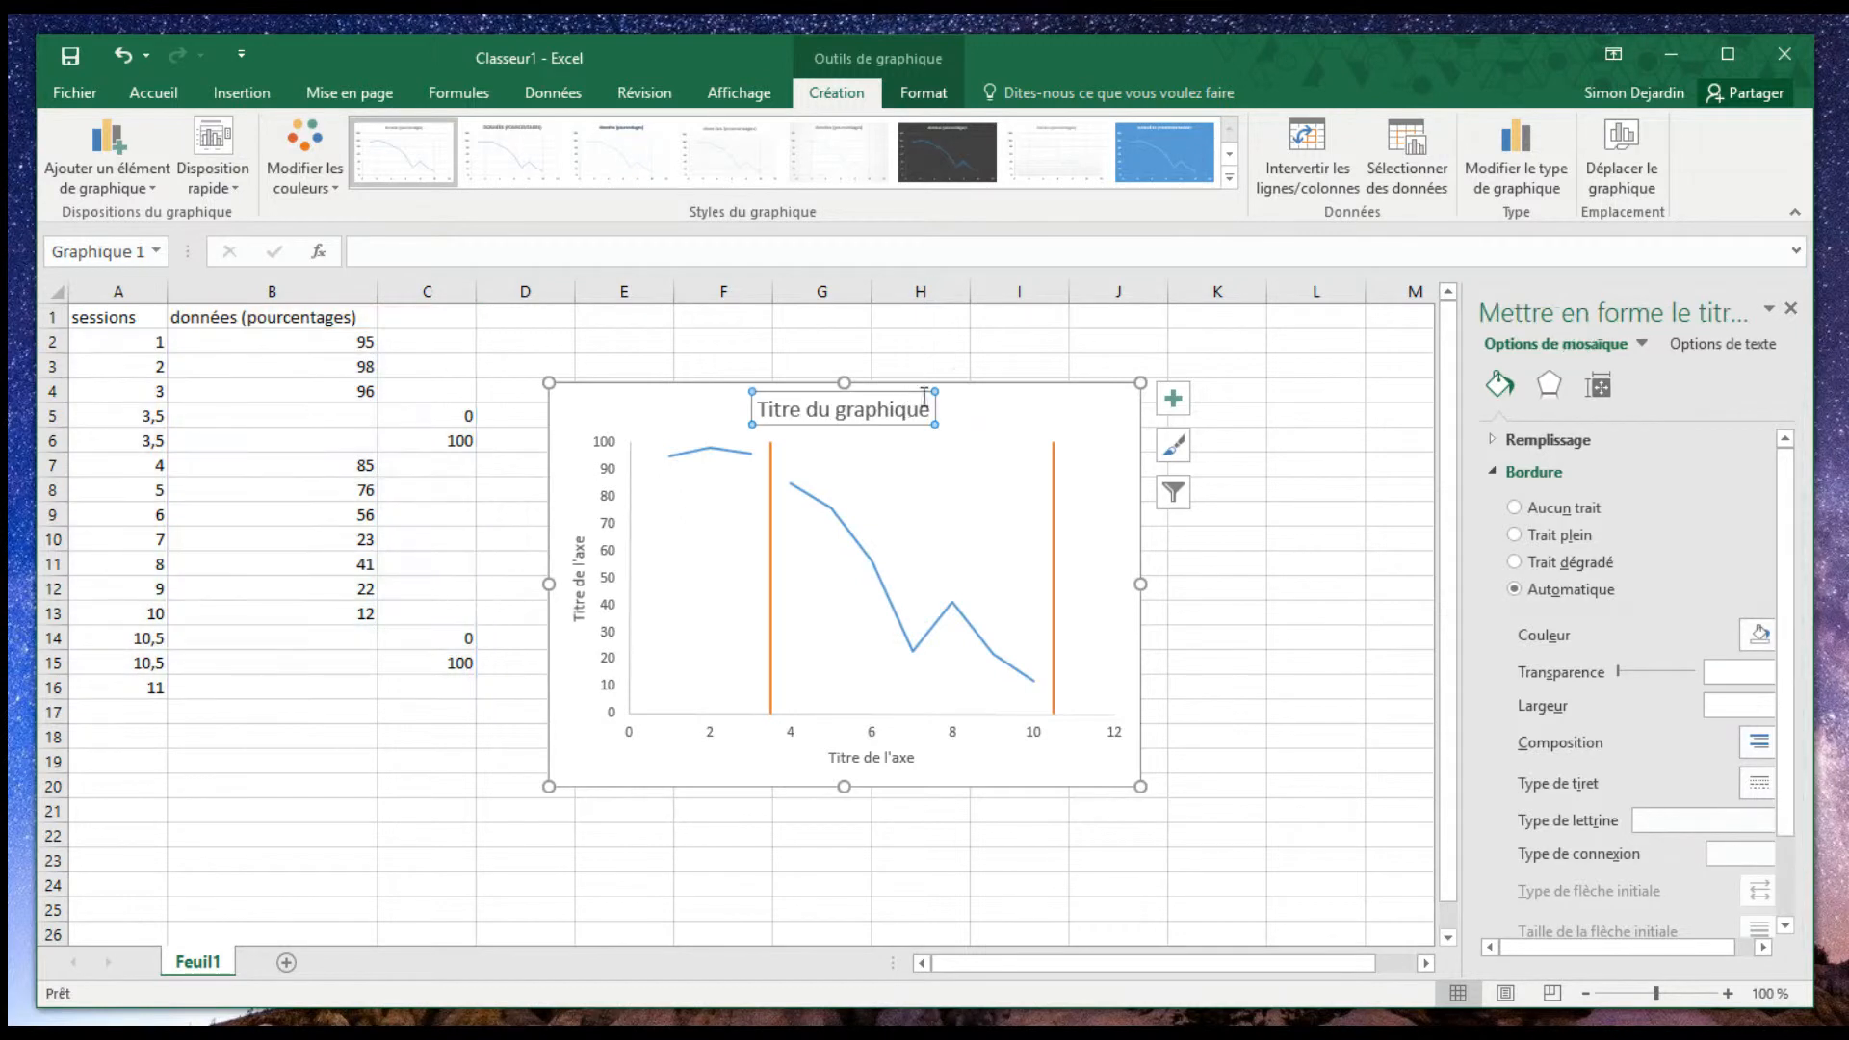
pyautogui.moveTo(924, 419); pyautogui.dragTo(702, 381)
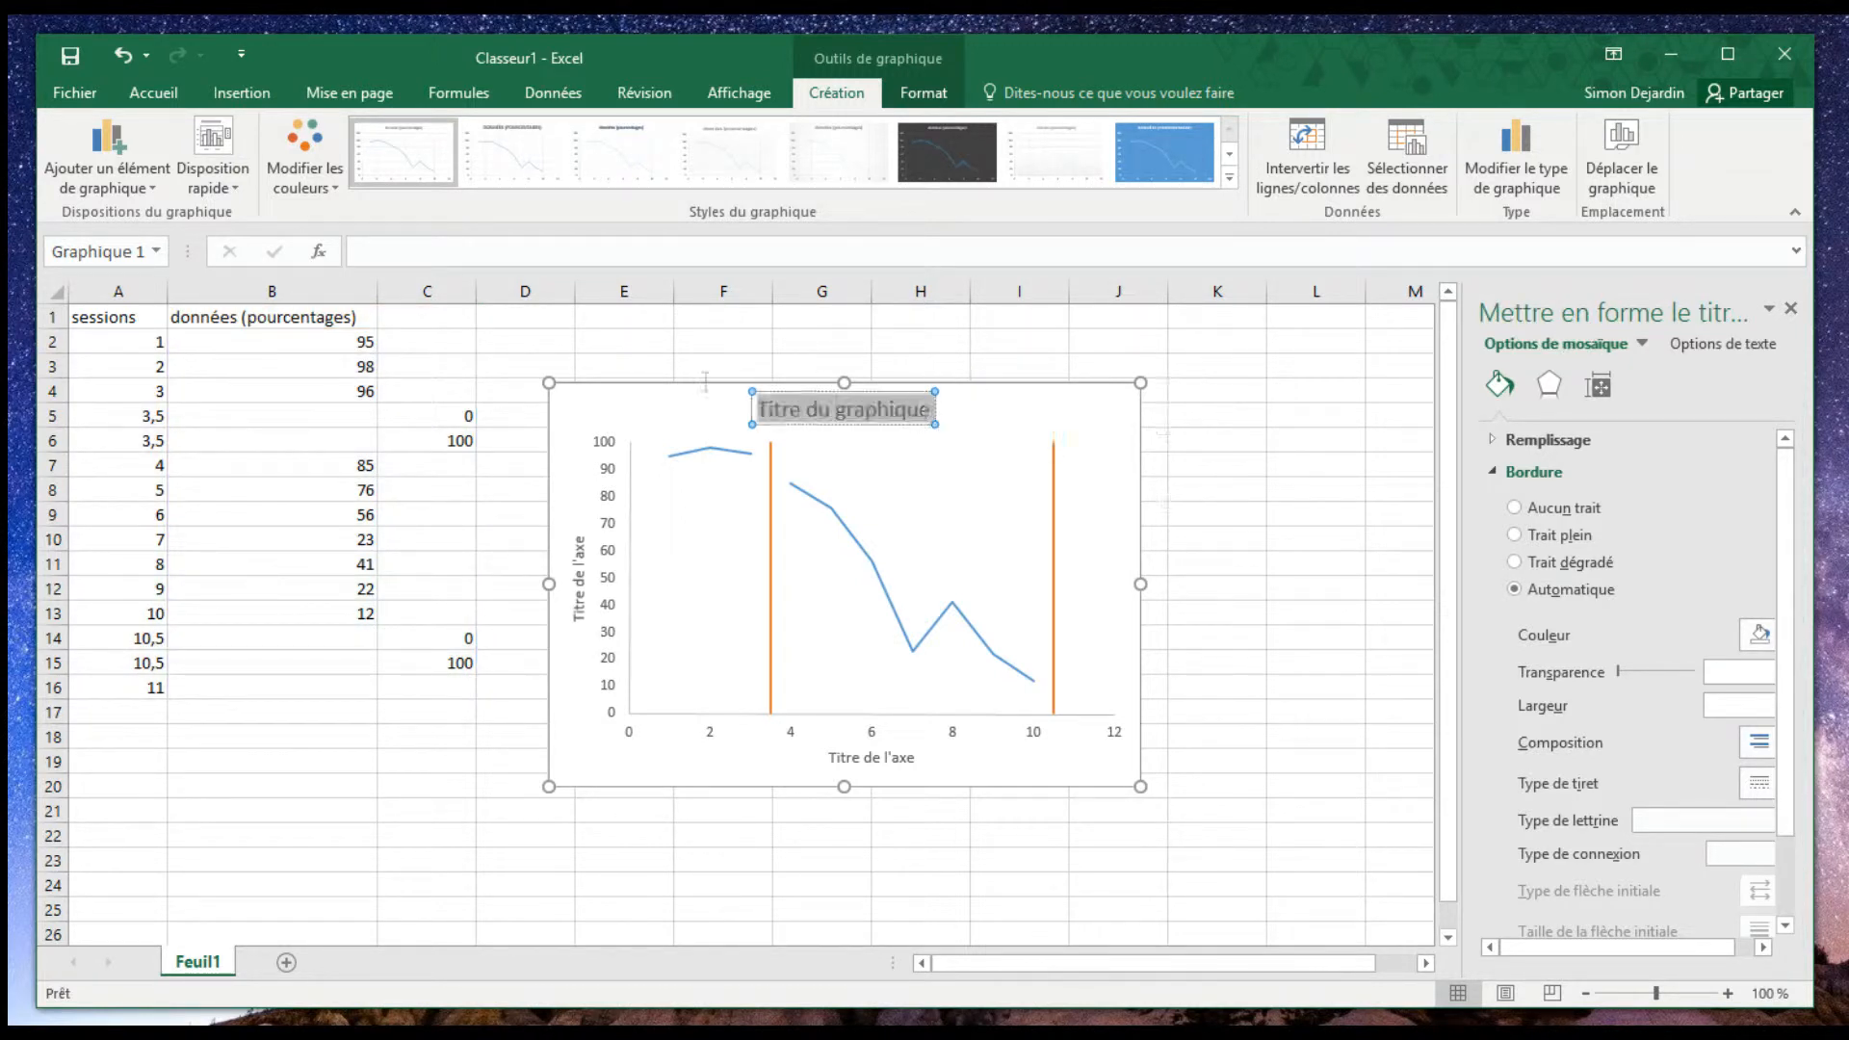
pyautogui.write('Poiur')
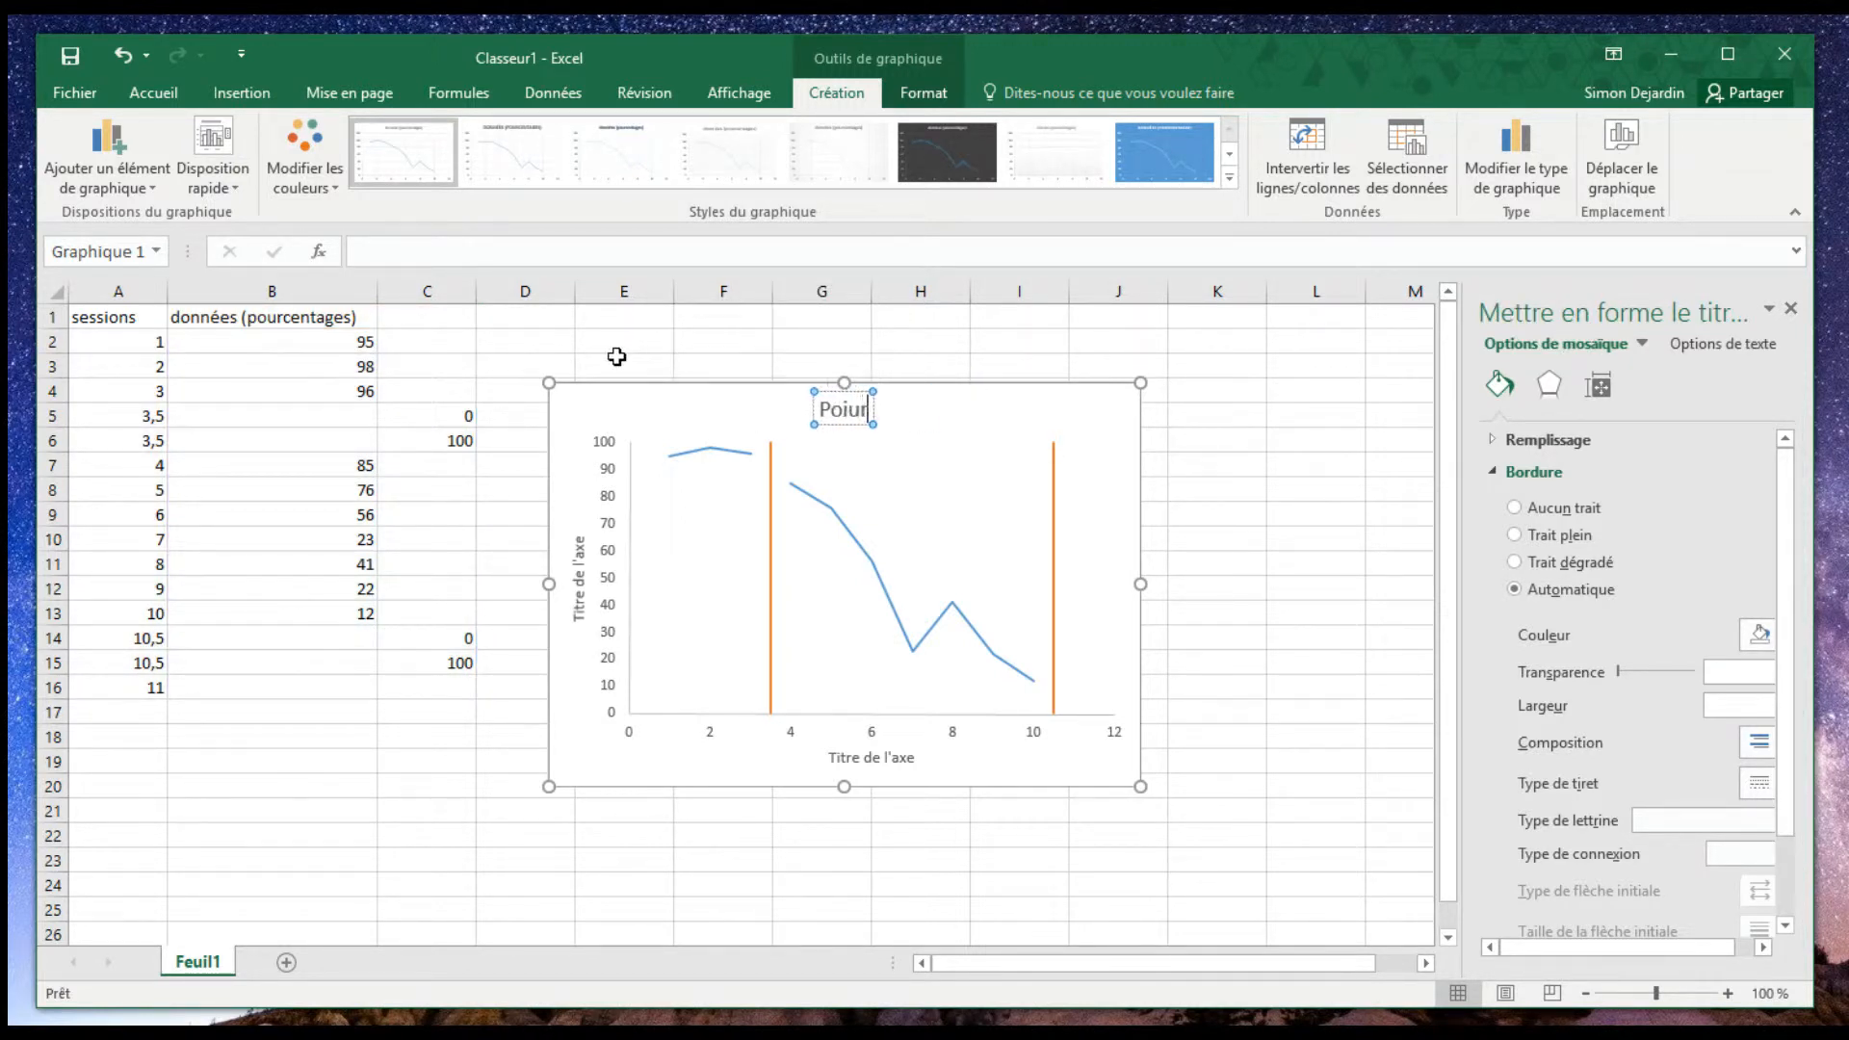
pyautogui.press('BackSpace')
pyautogui.press('BackSpace')
pyautogui.press('BackSpace')
pyautogui.write('urcentage ne f')
pyautogui.write('onction des s')
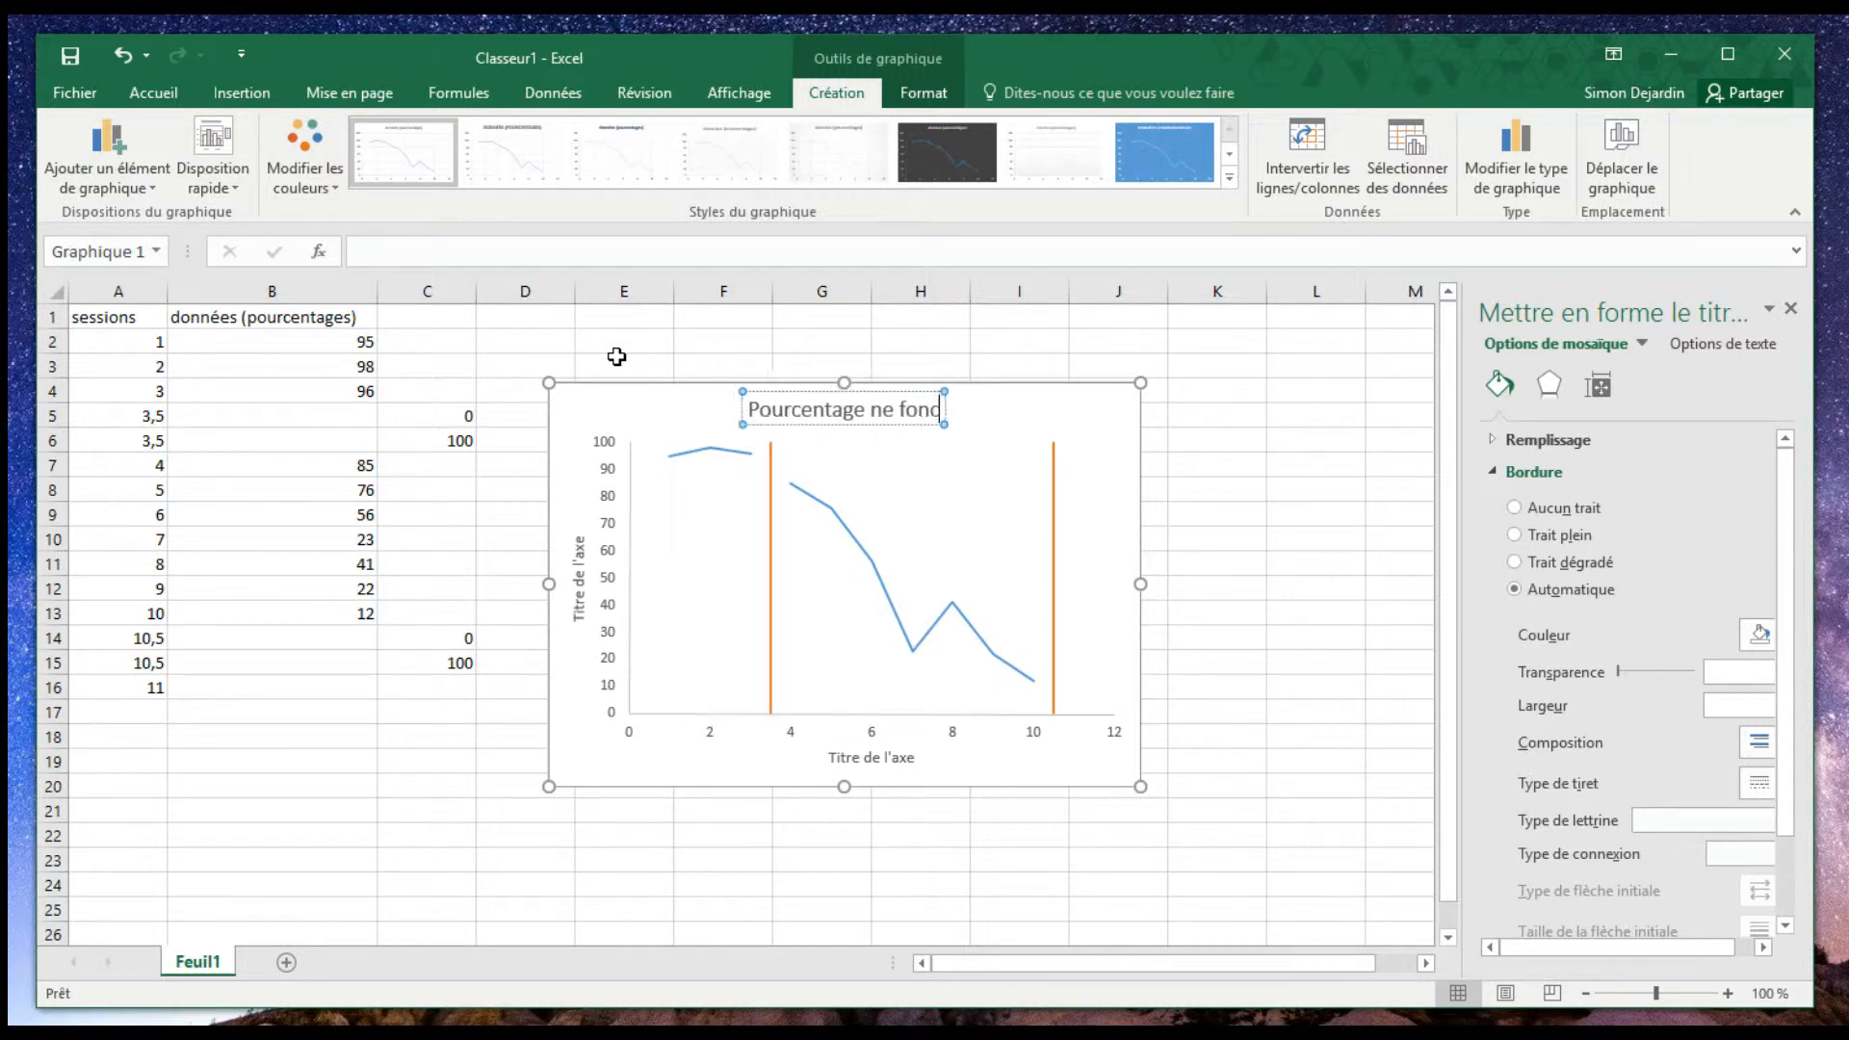
pyautogui.write('essions')
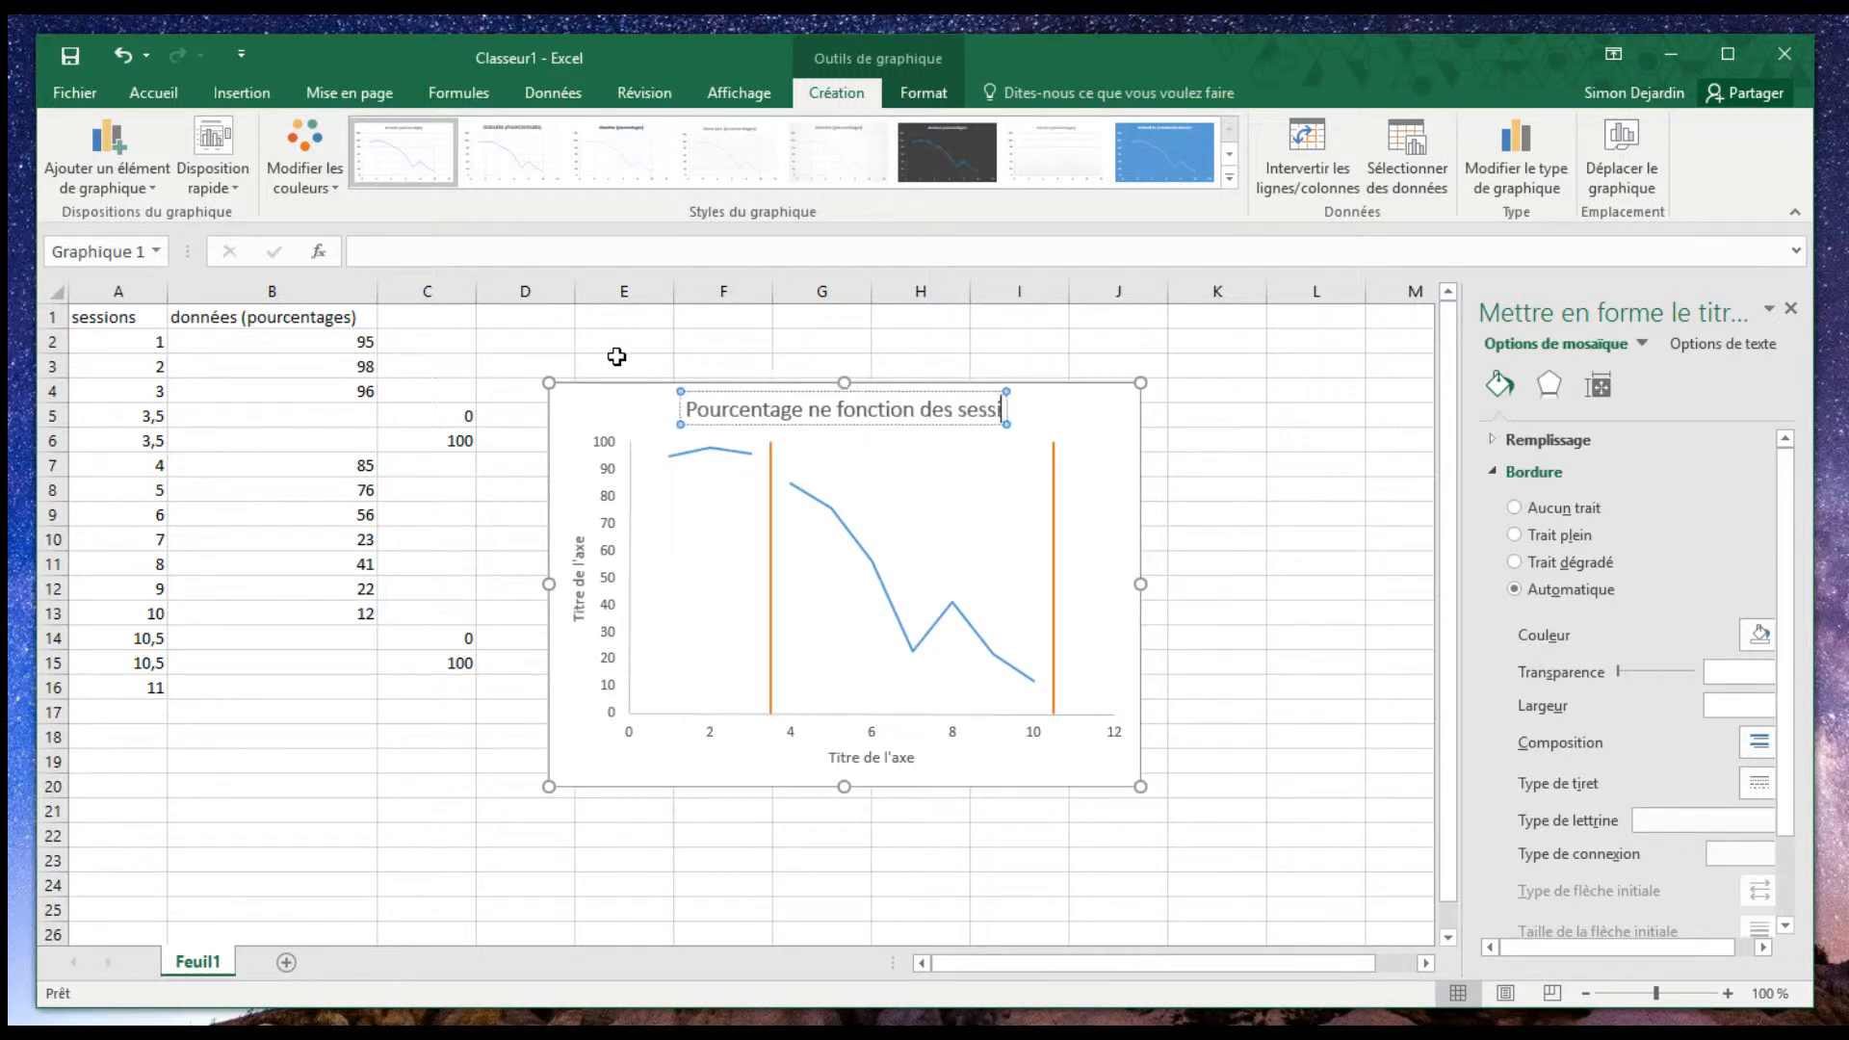
pyautogui.click(805, 410)
pyautogui.press('BackSpace')
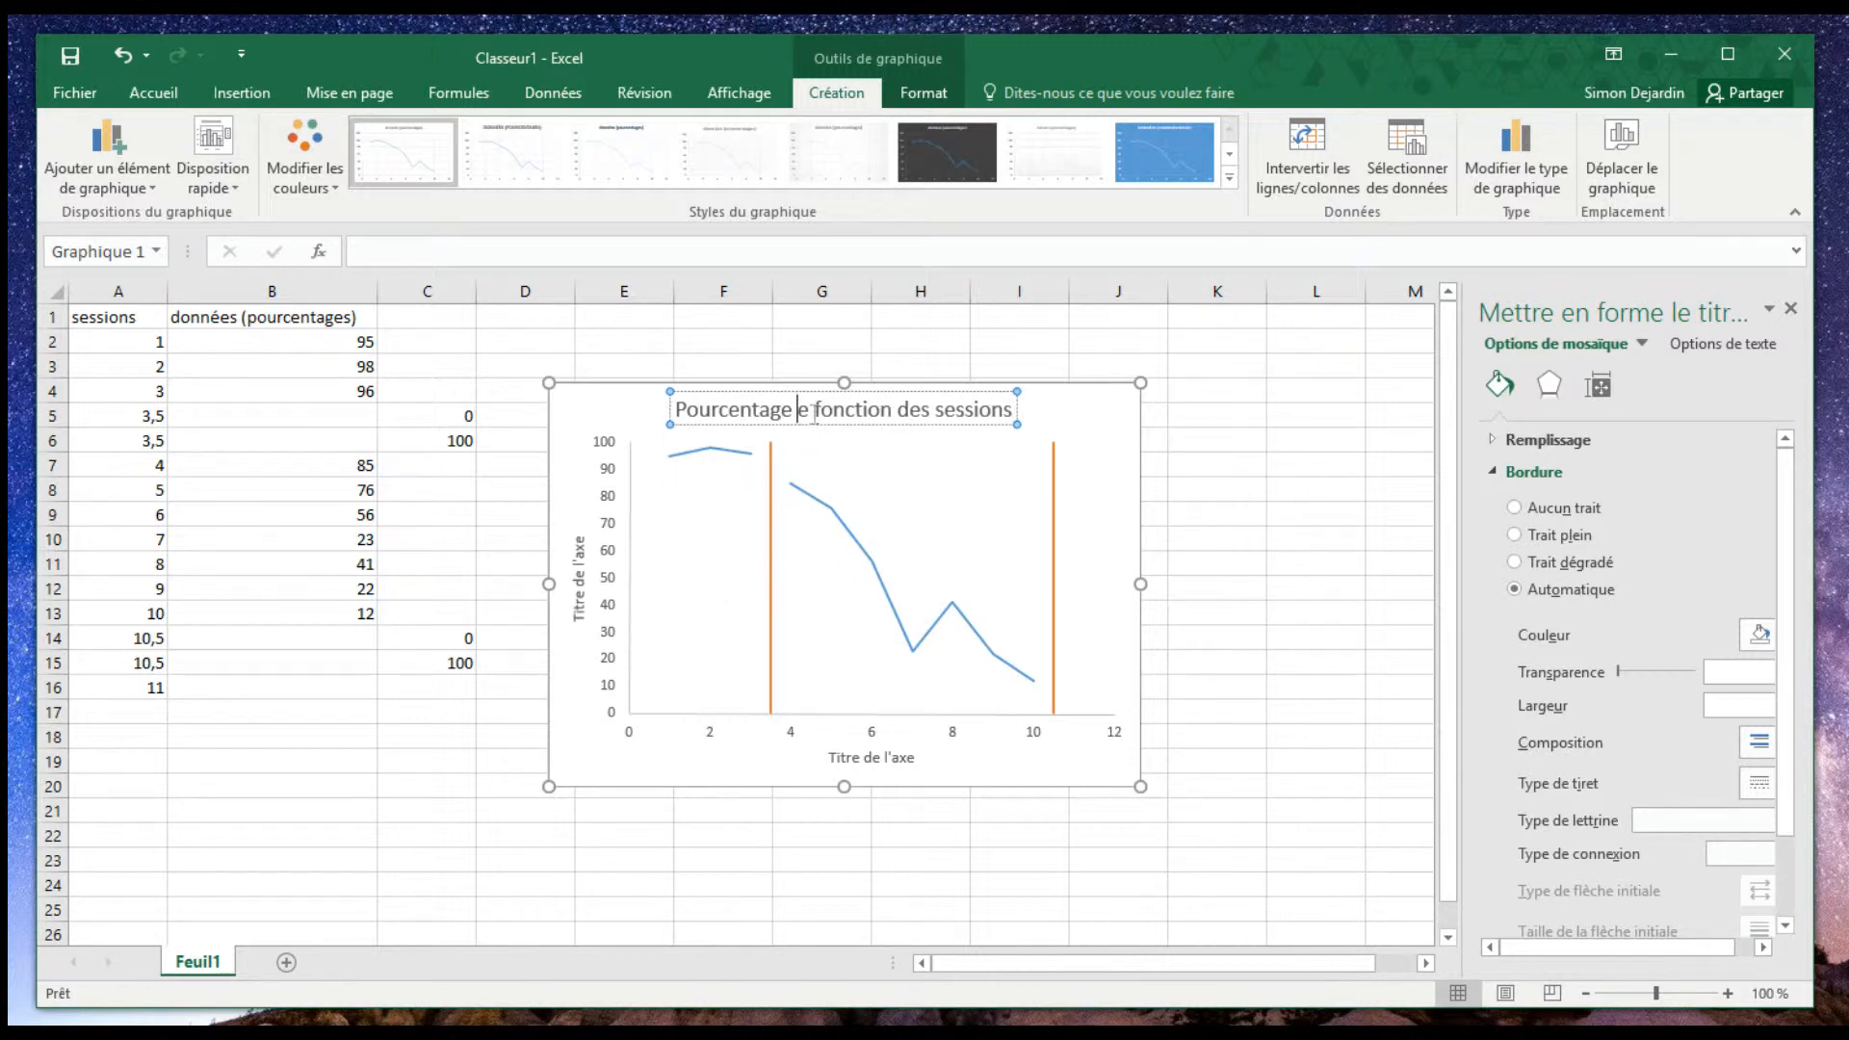
pyautogui.write('n')
# - Change the horizontal axis title to "Sessions"
pyautogui.click(868, 758)
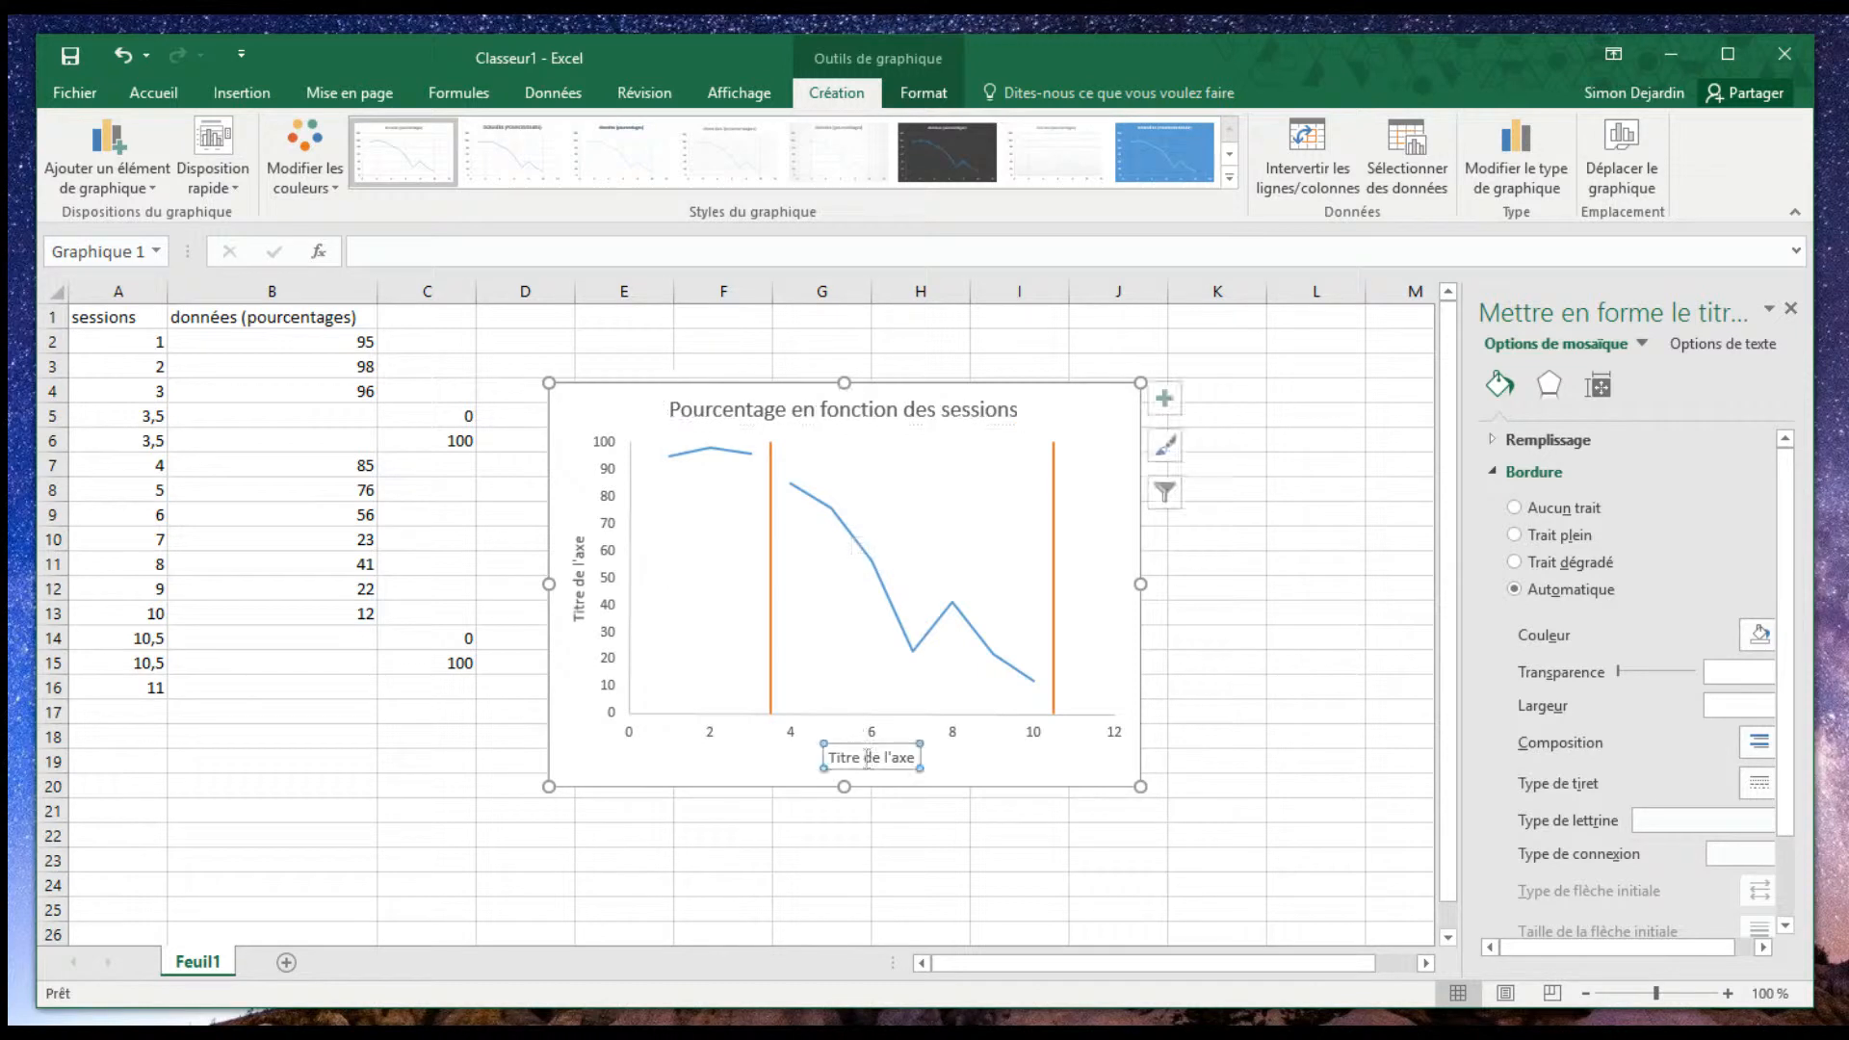
pyautogui.moveTo(916, 758); pyautogui.dragTo(798, 736)
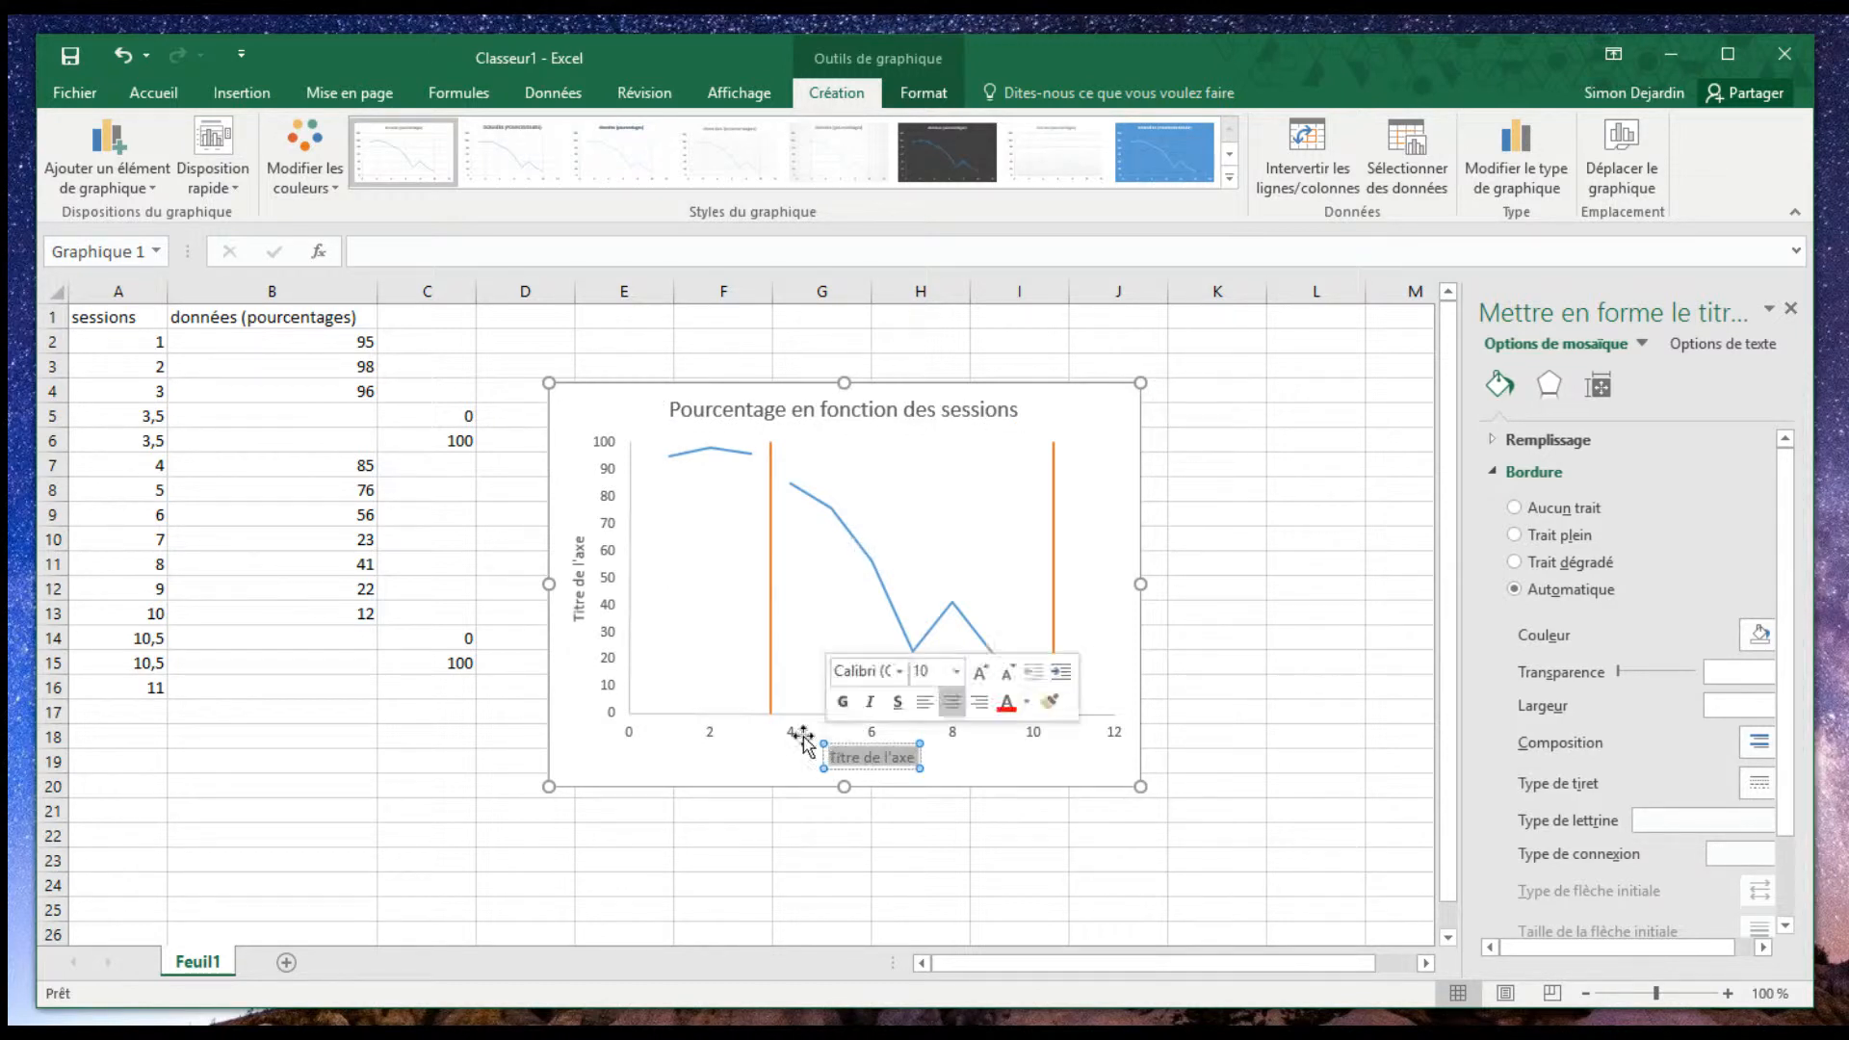
pyautogui.press('BackSpace')
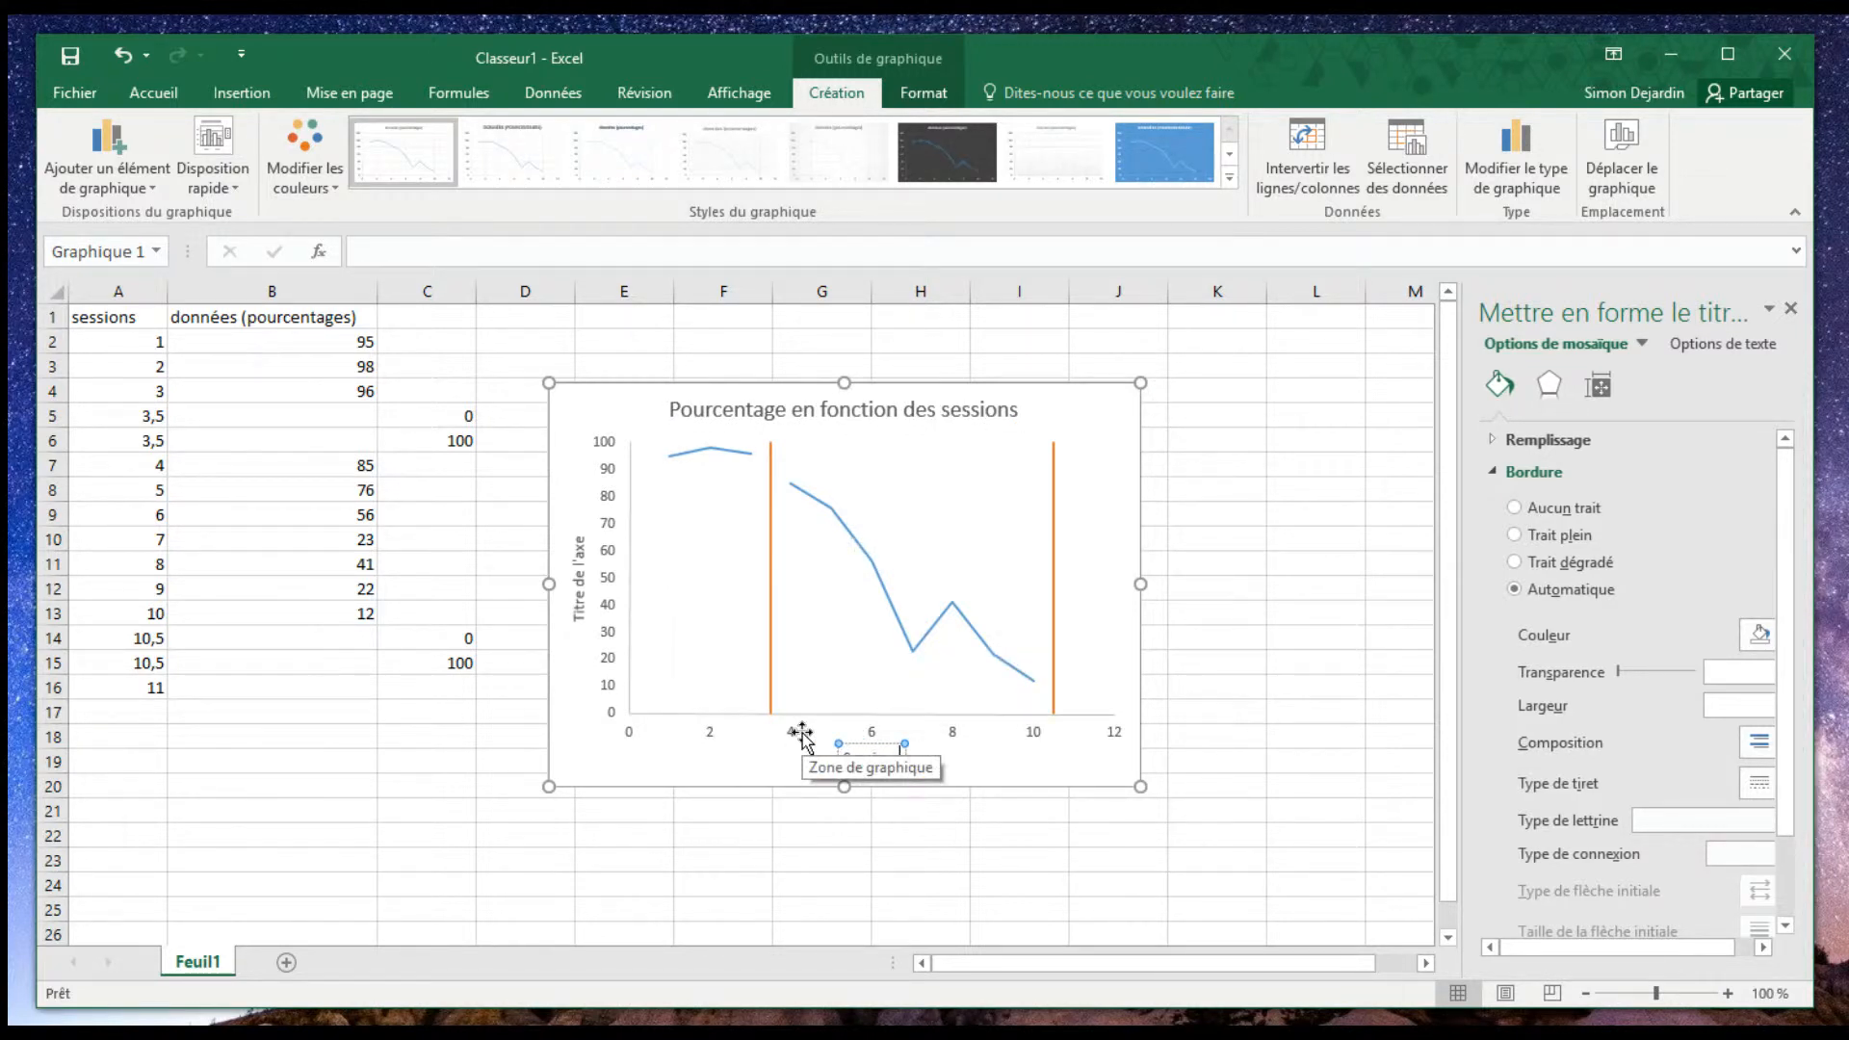
pyautogui.write('Sessions')
# - Change the vertical axis title to "Pourcentage" and deselect the chart
pyautogui.click(582, 590)
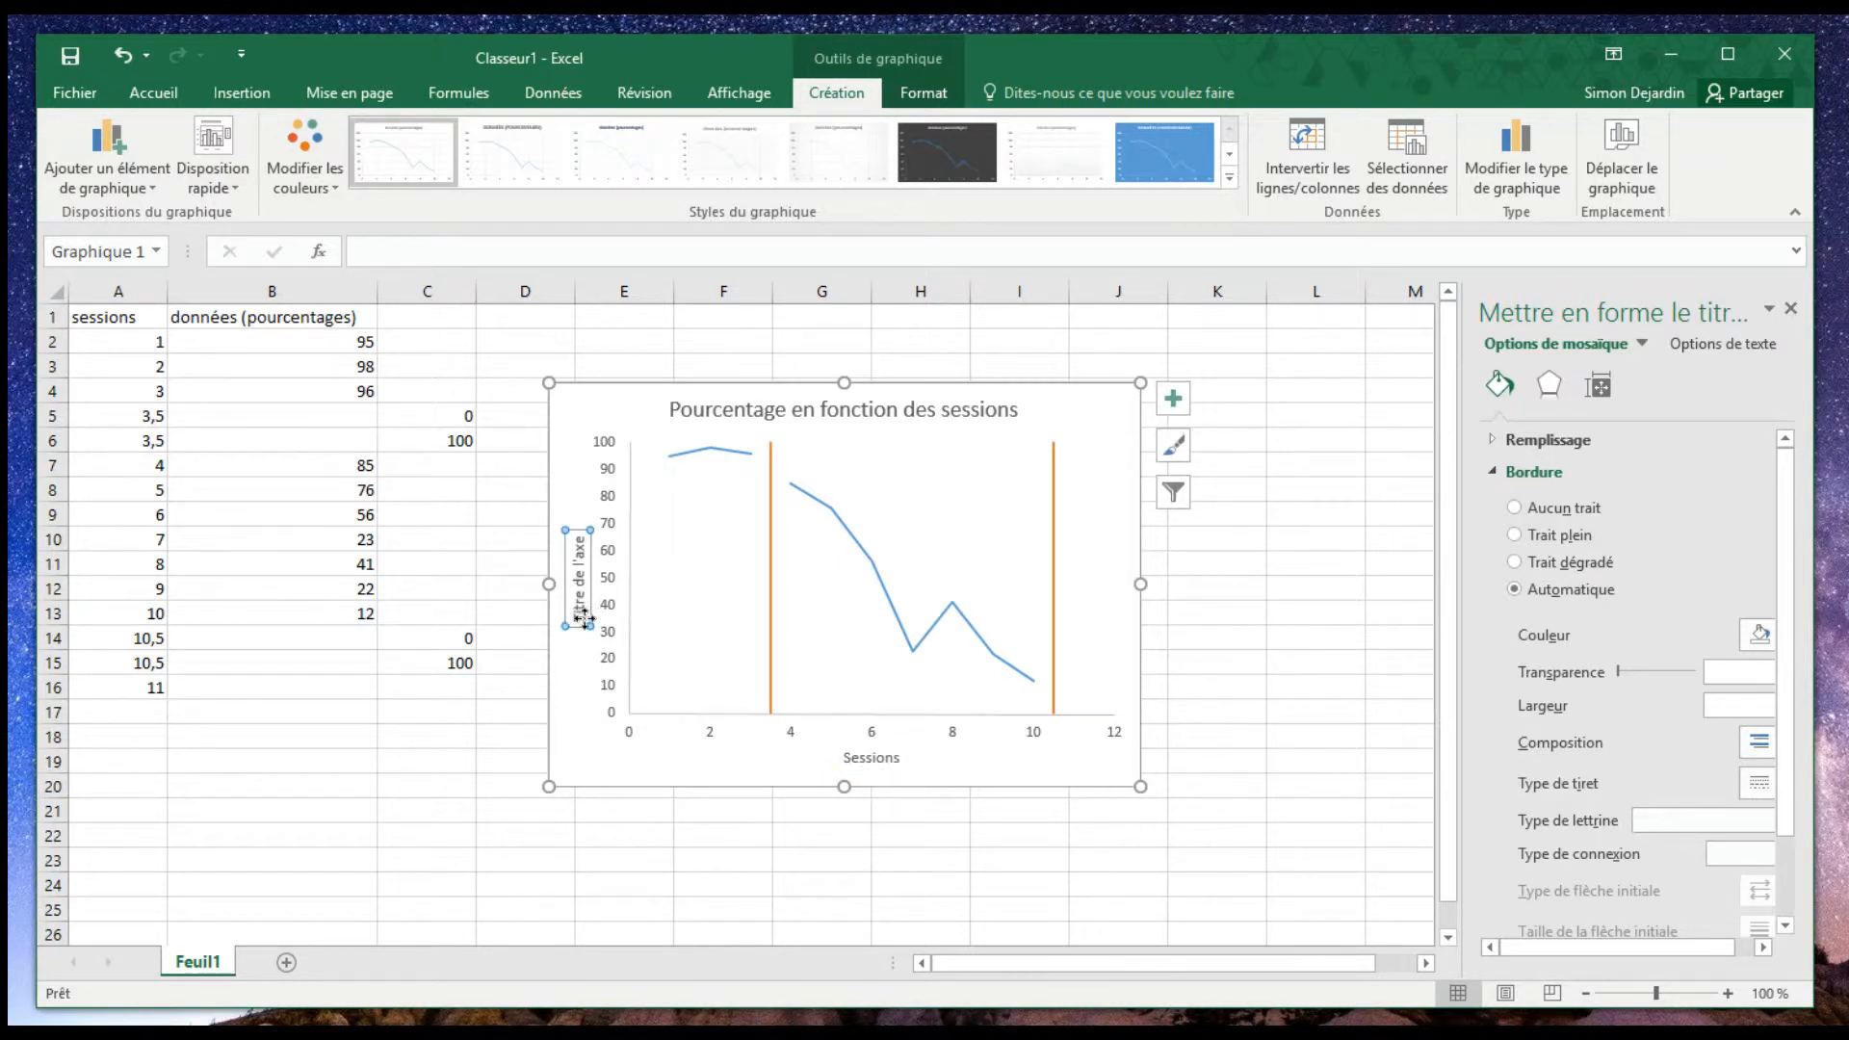
pyautogui.moveTo(584, 617); pyautogui.dragTo(578, 533)
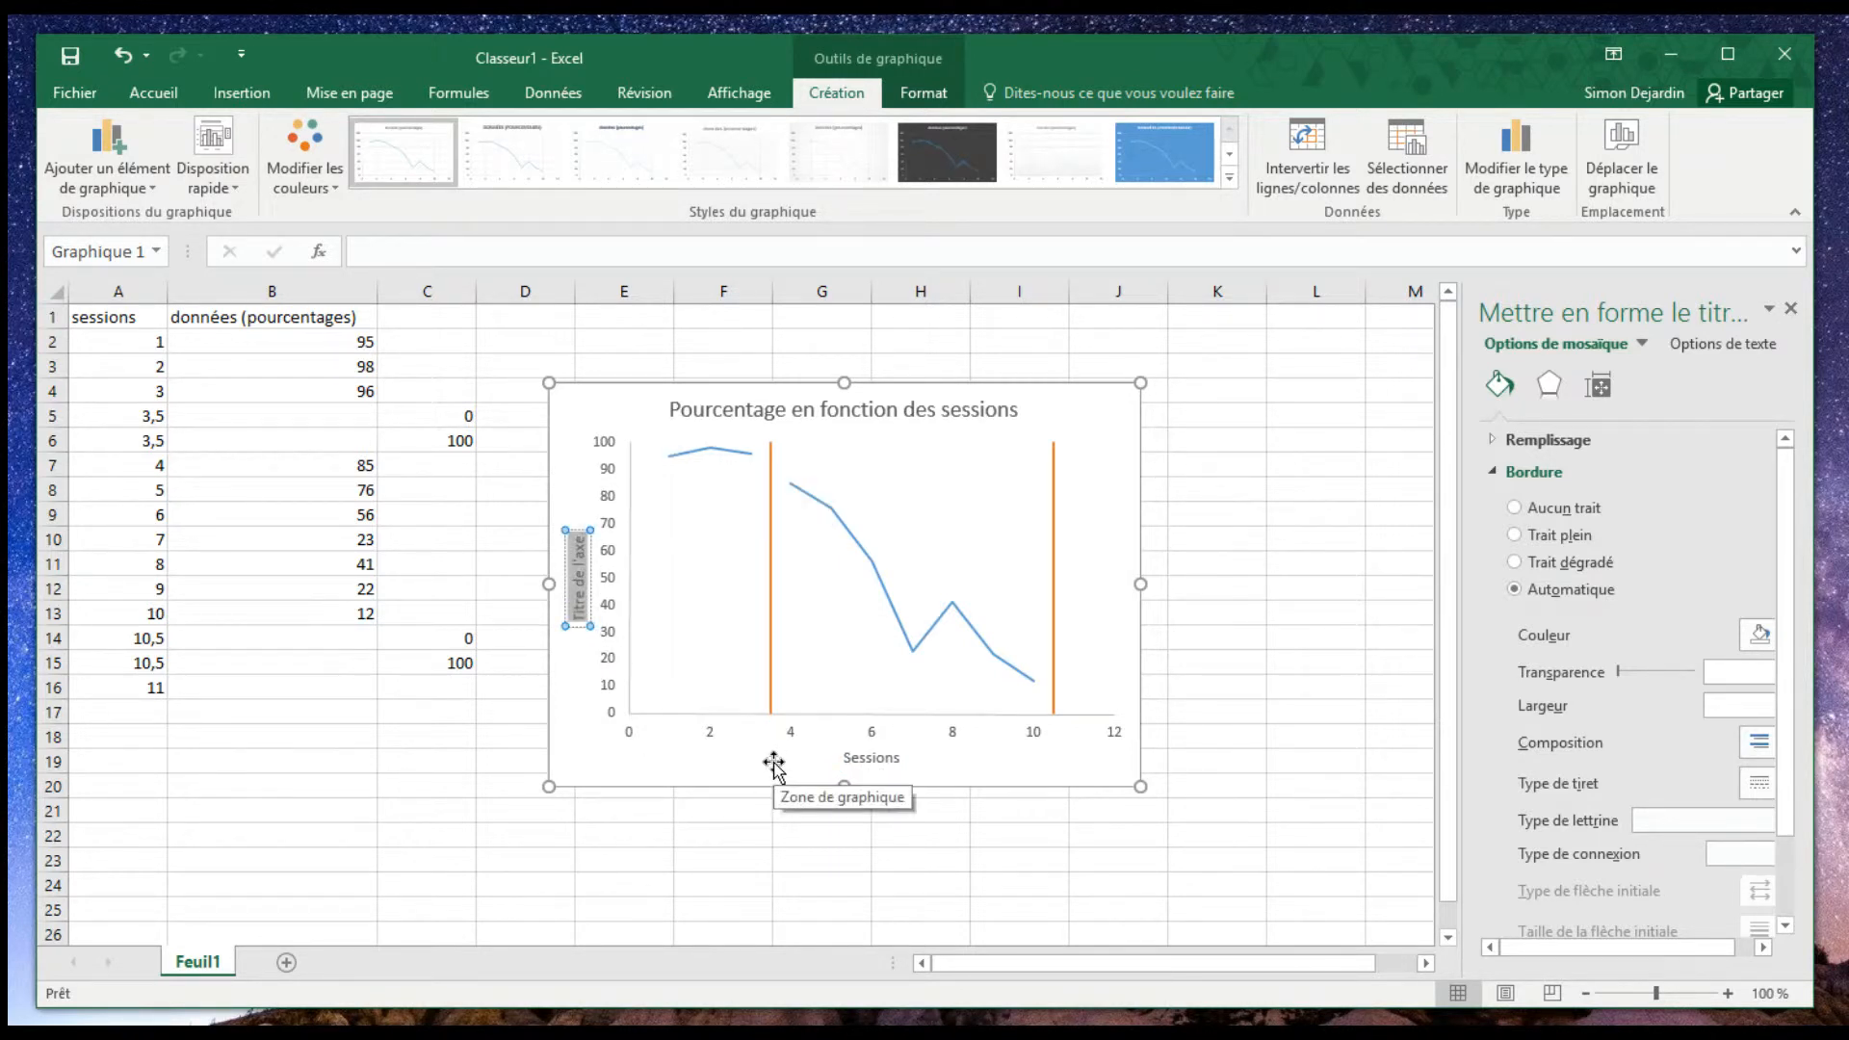
pyautogui.write('Pourcen')
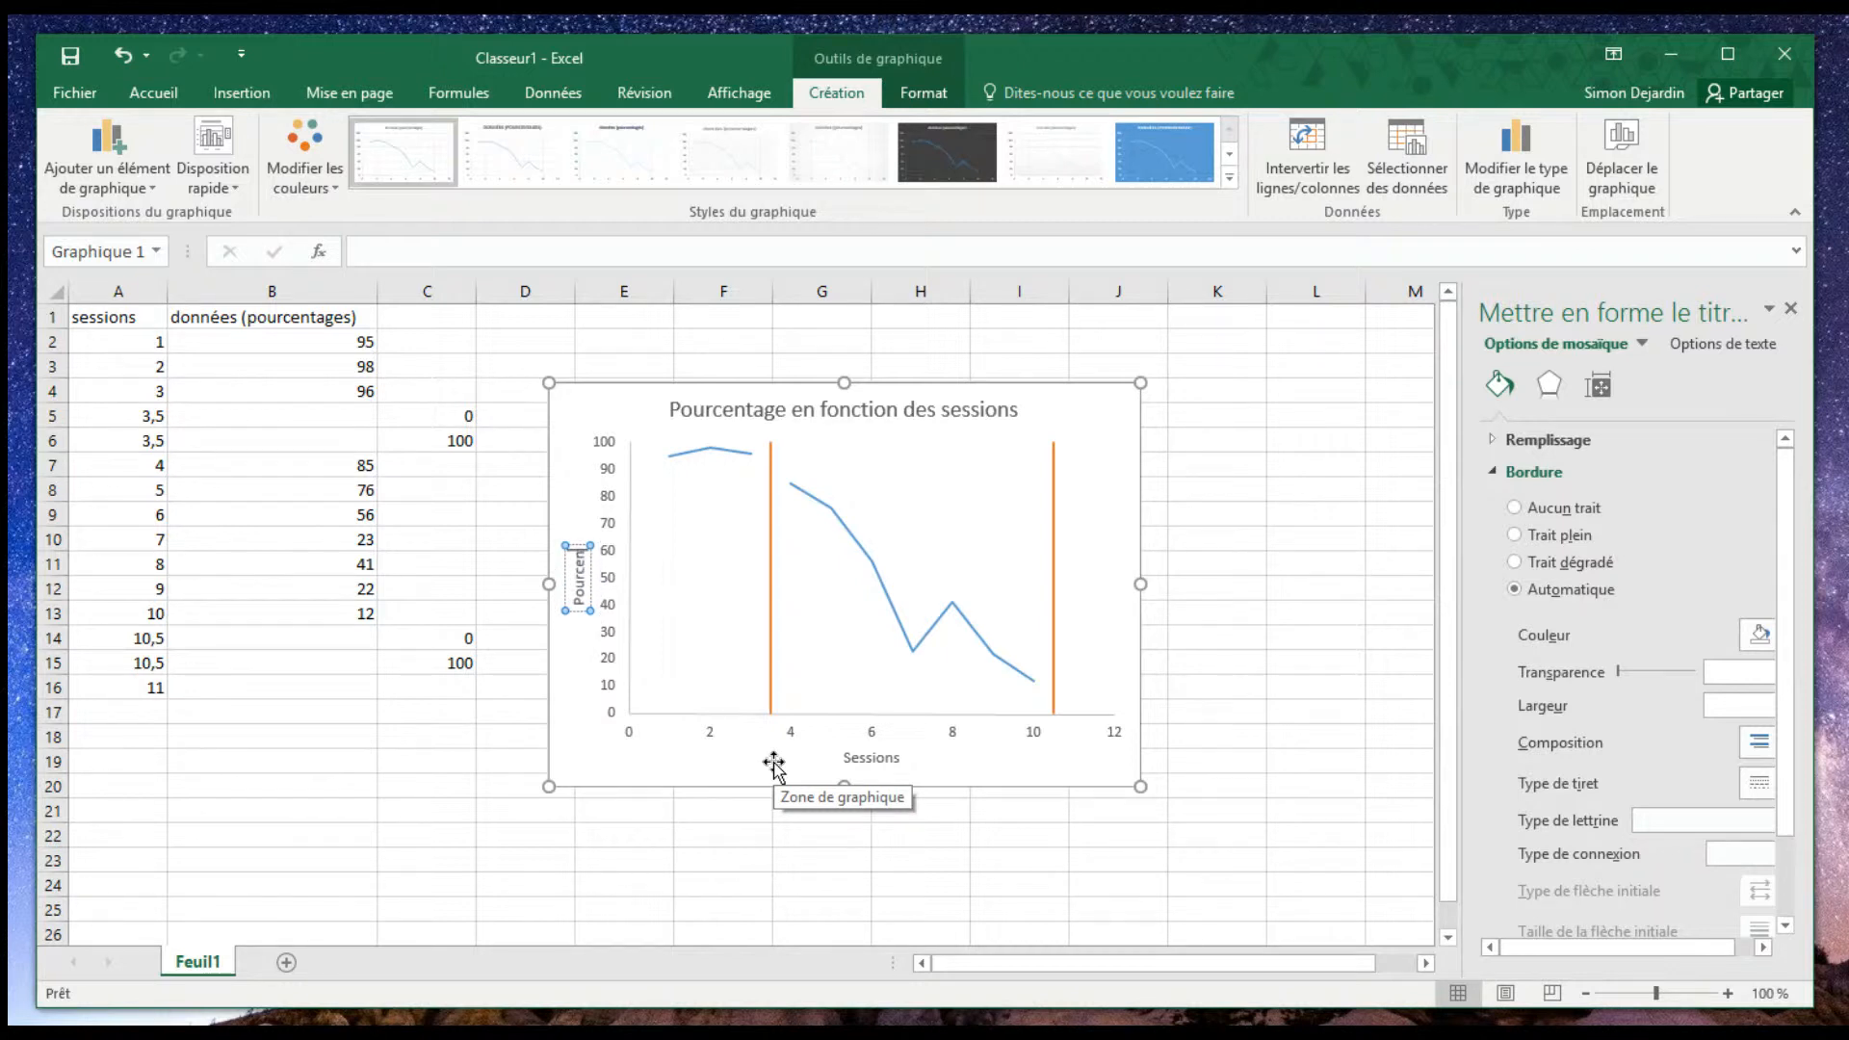
pyautogui.write('tage')
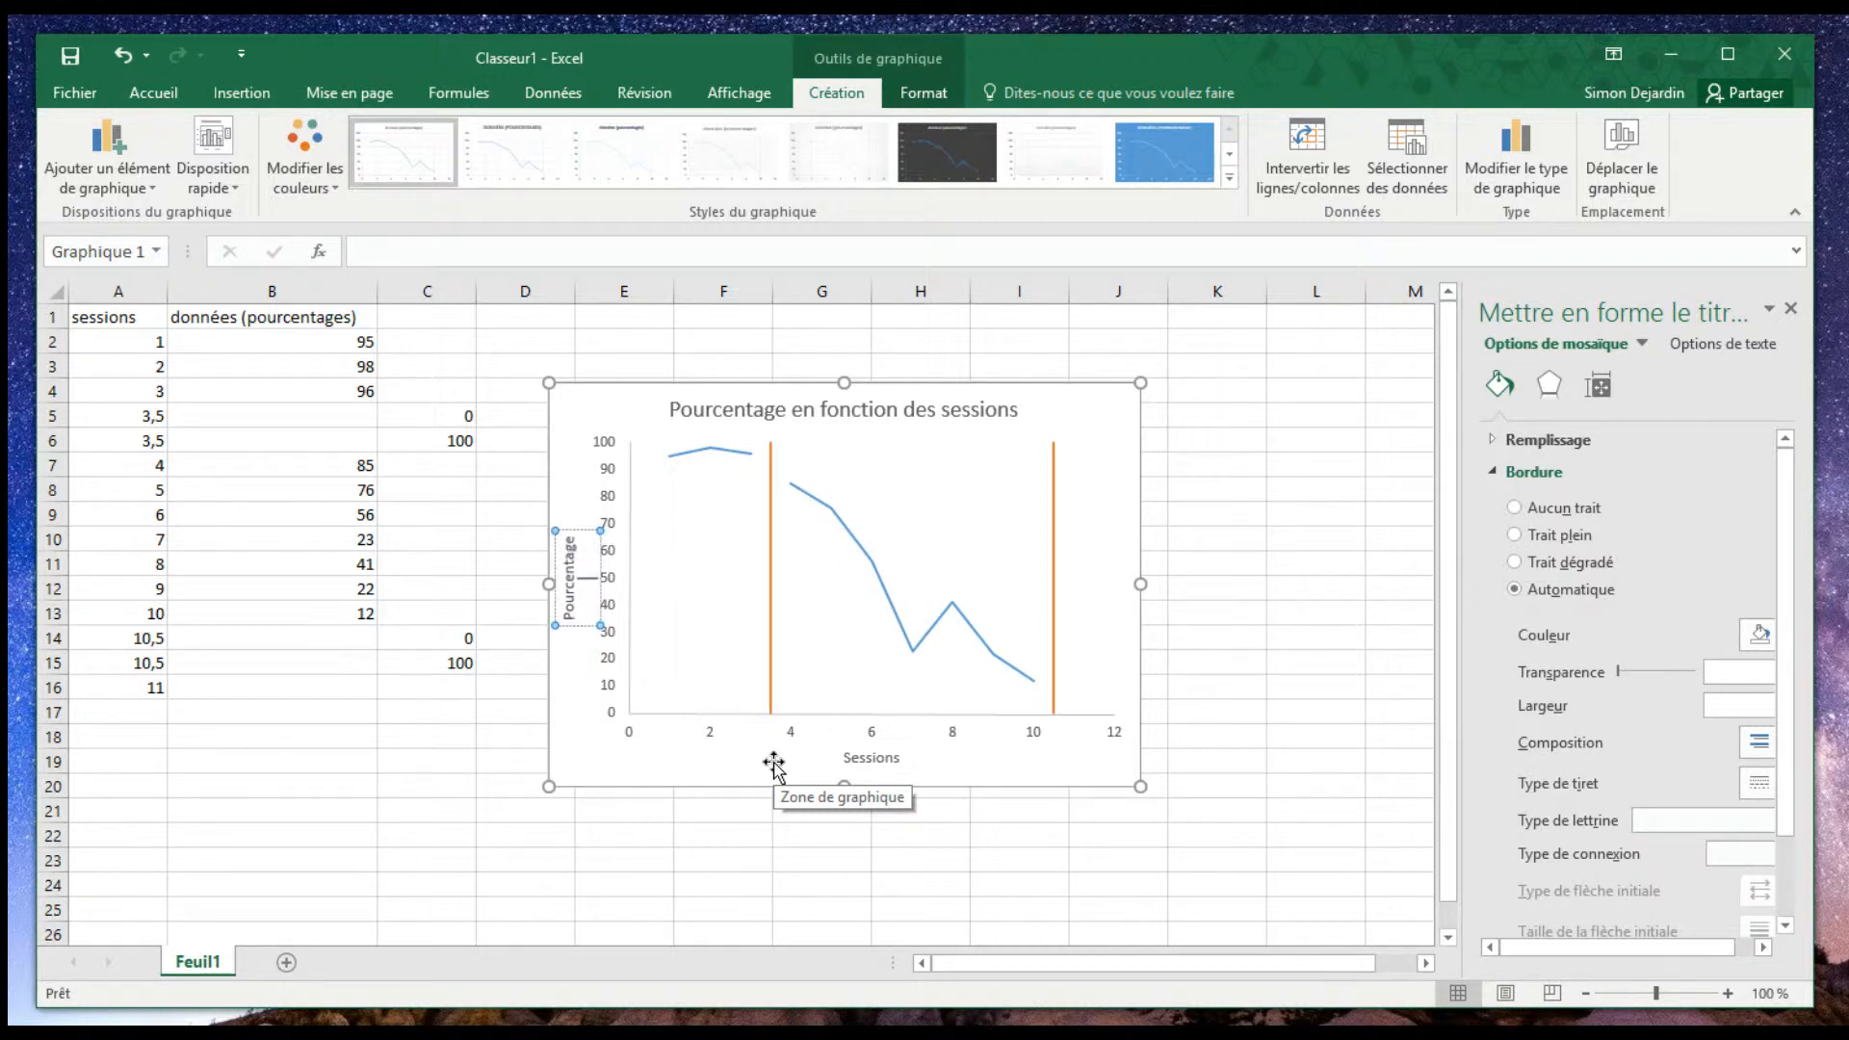
pyautogui.click(599, 890)
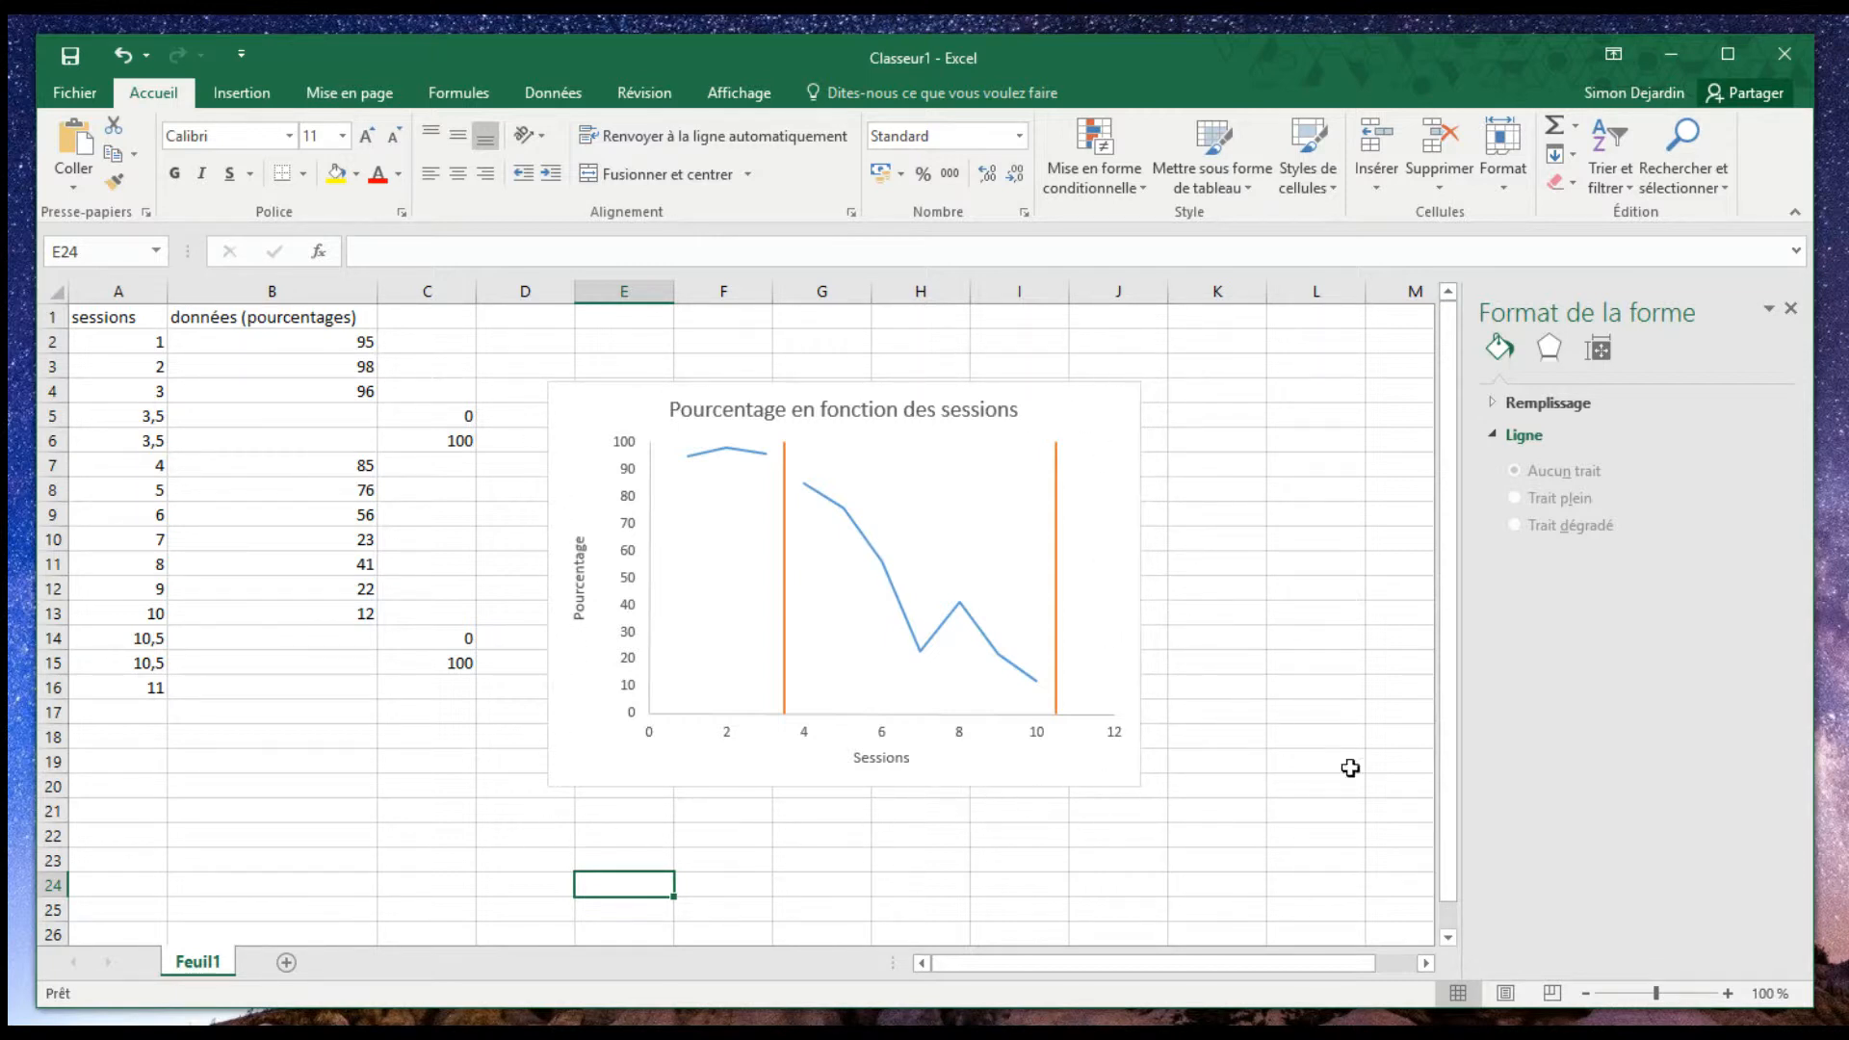
# - Remove the border of the chart area by setting it to Aucun trait
pyautogui.click(600, 780)
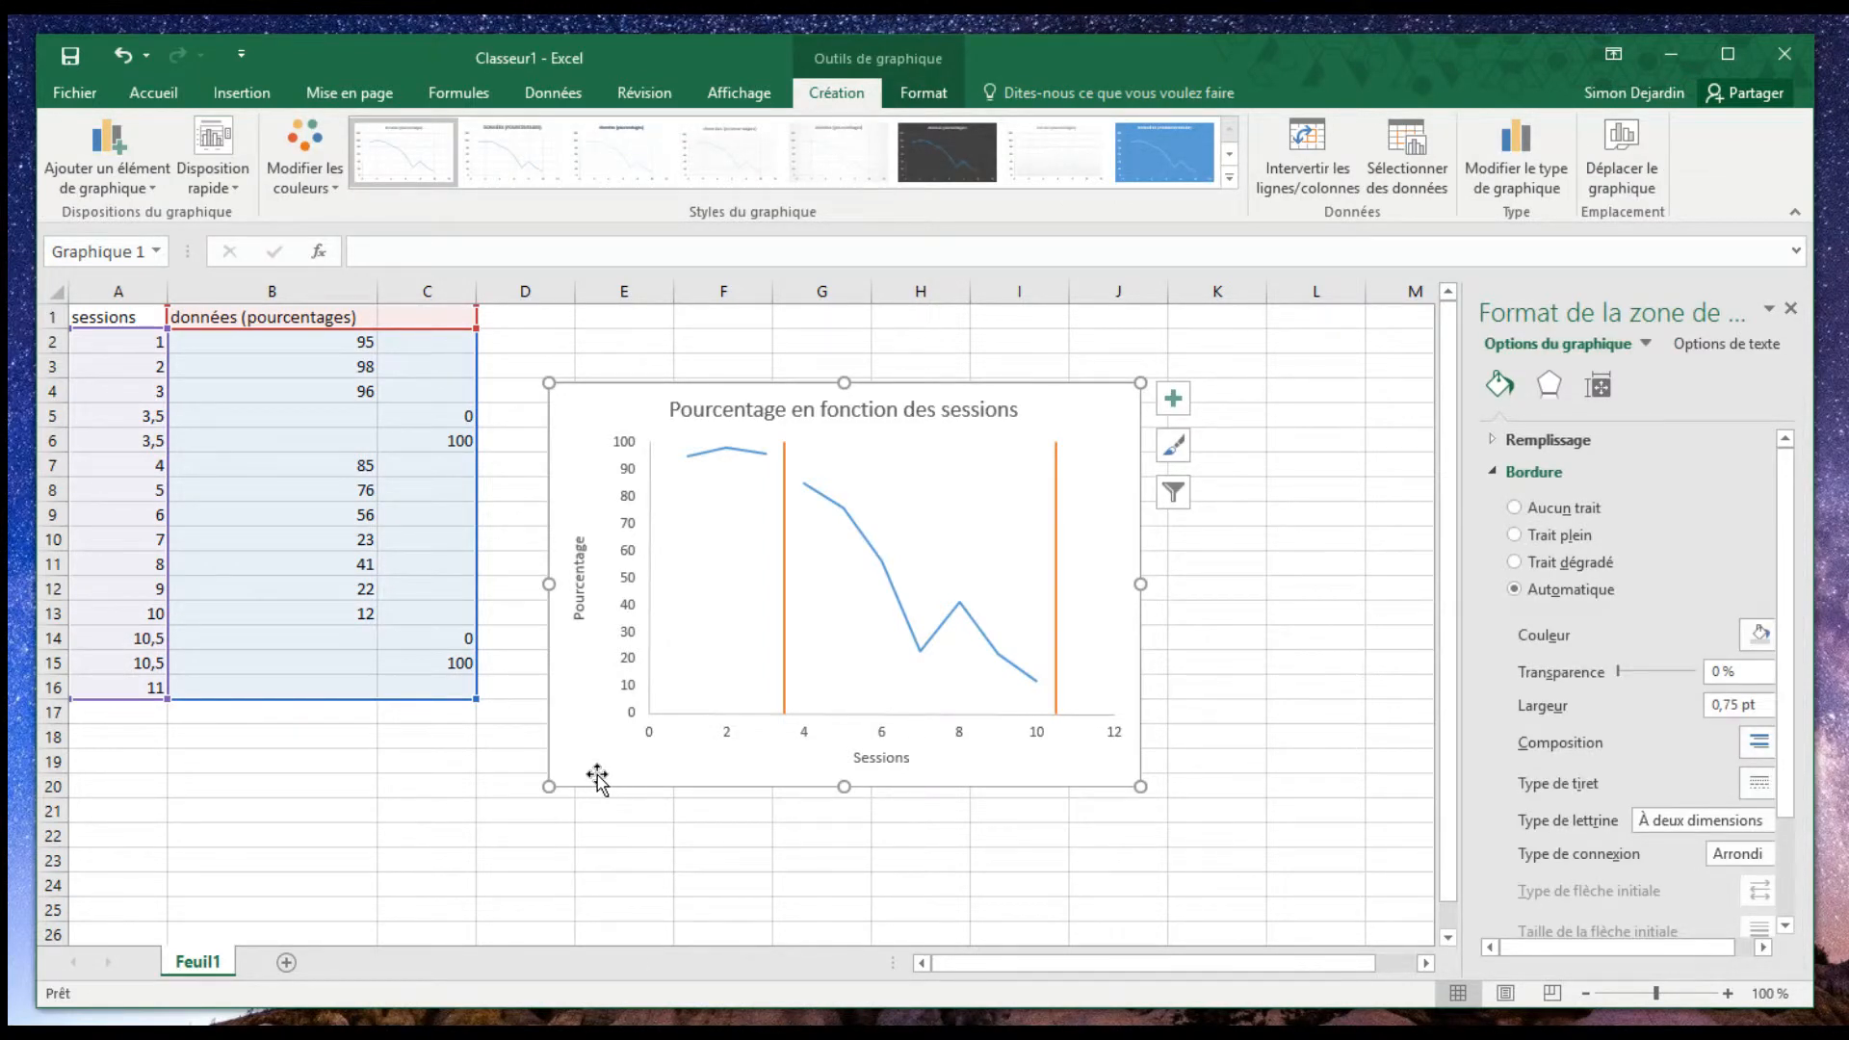
pyautogui.rightClick(597, 778)
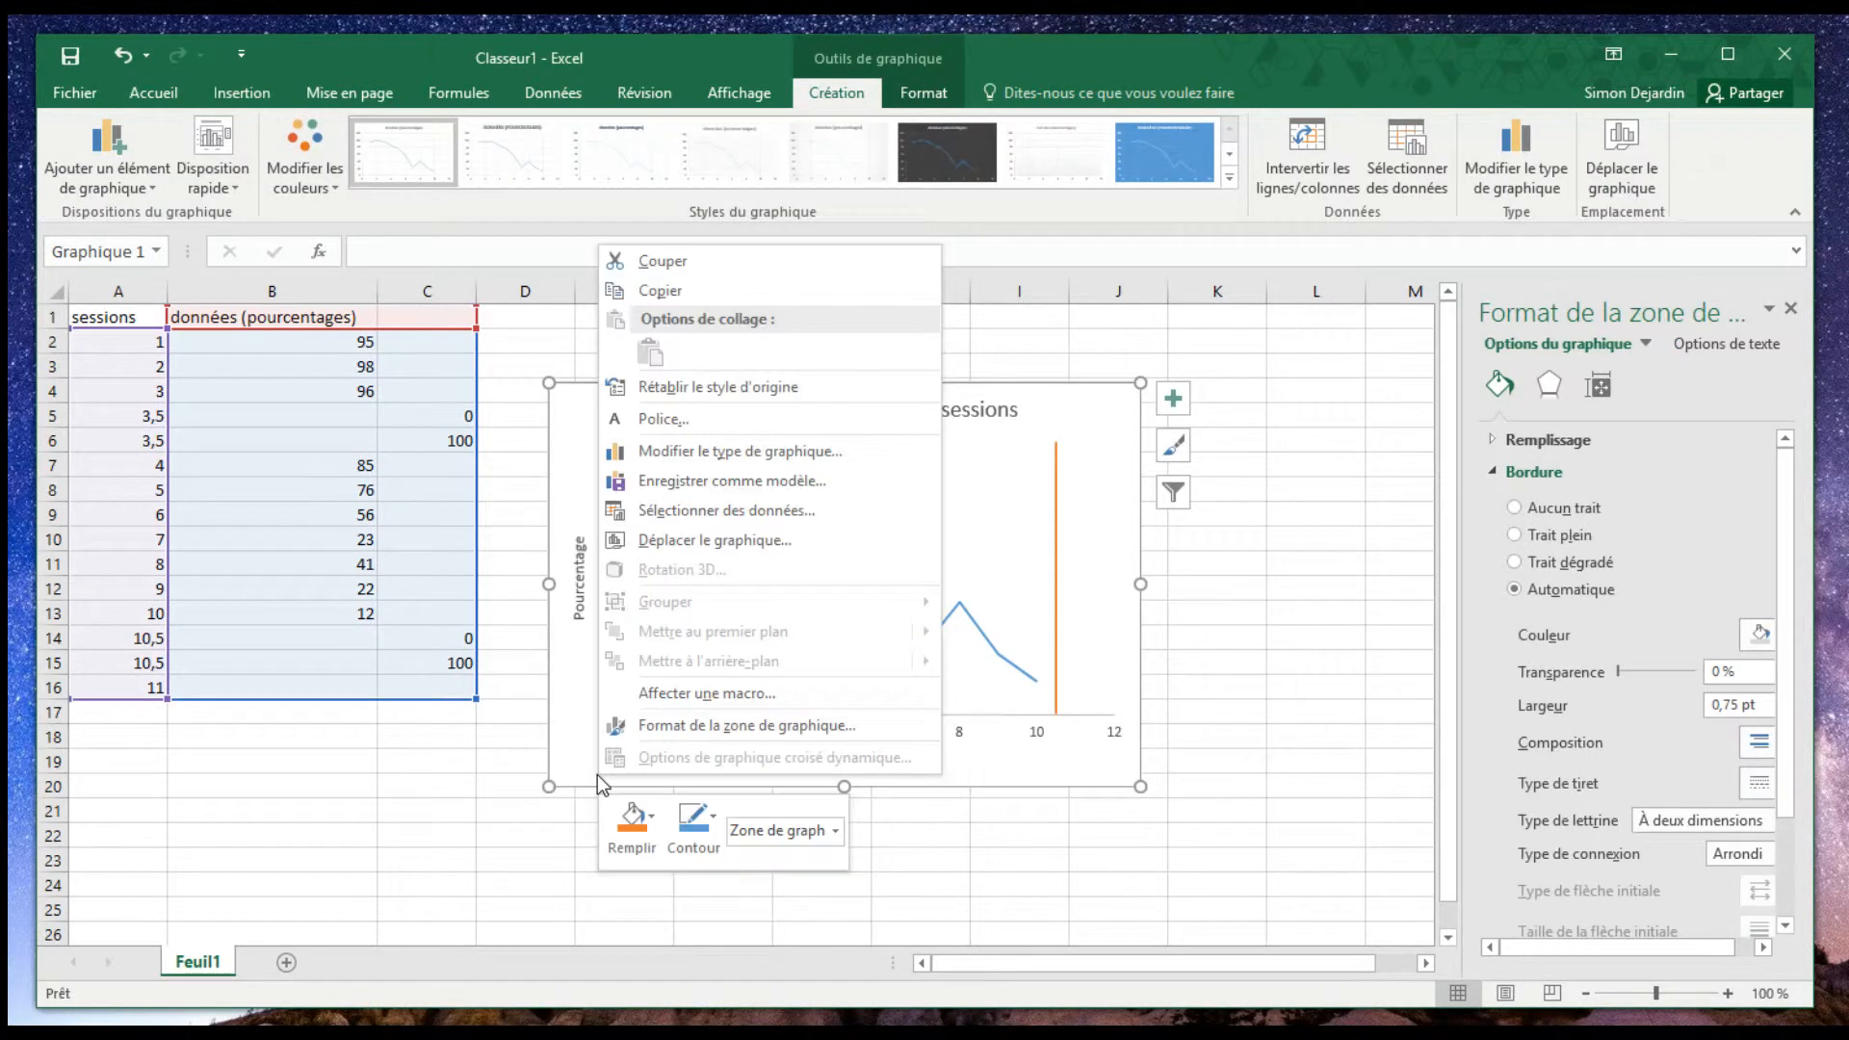
pyautogui.click(771, 733)
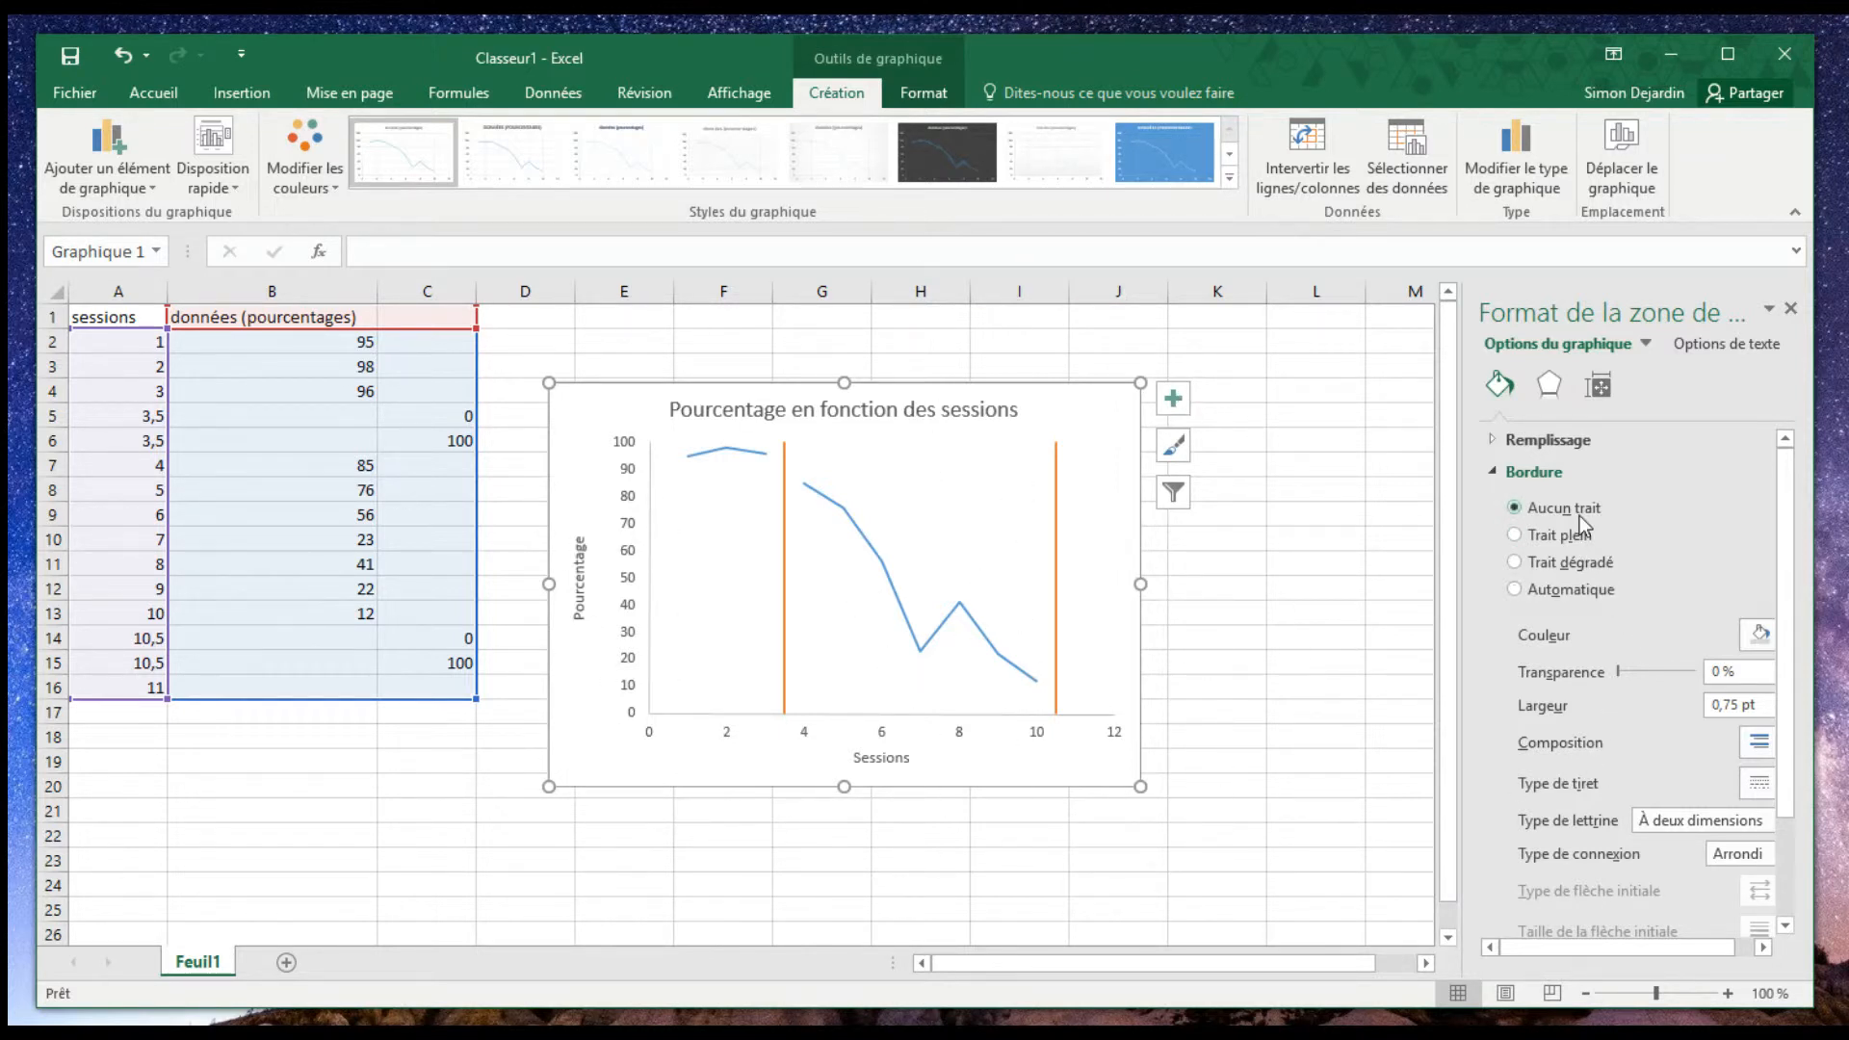
pyautogui.click(1288, 607)
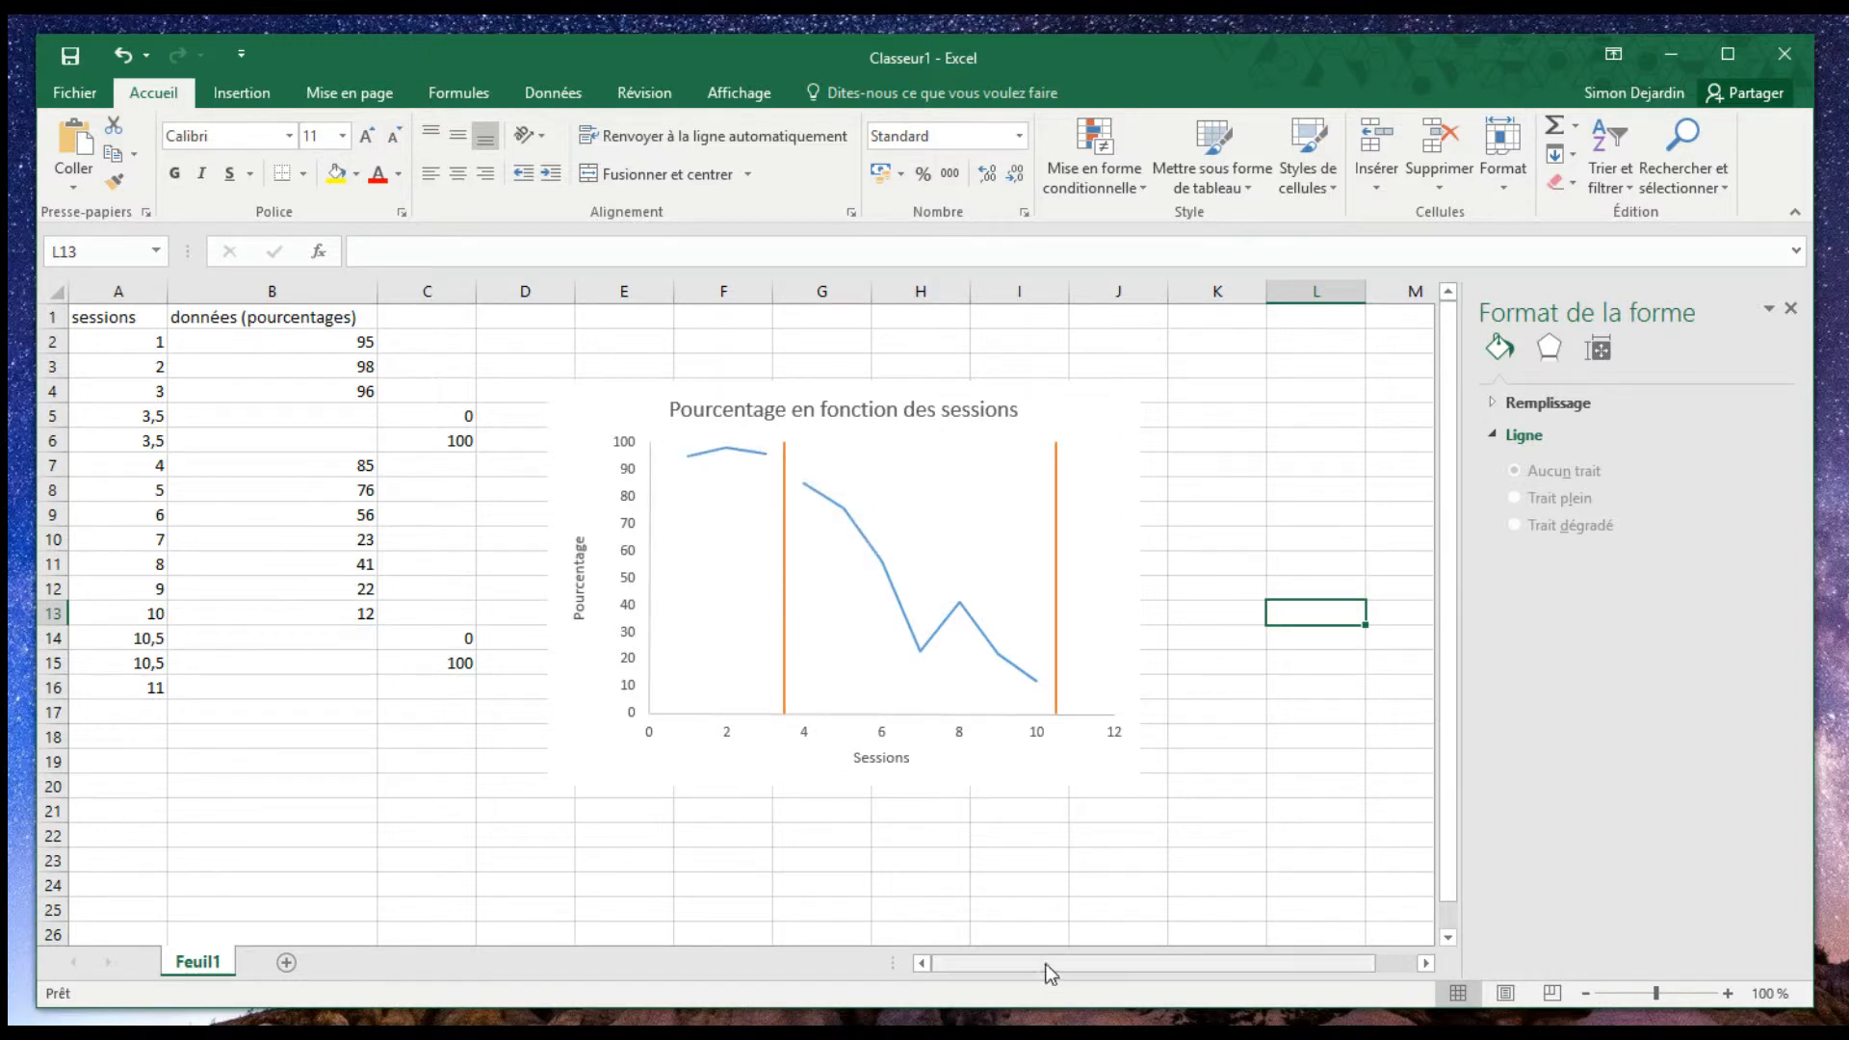
# - Format the percentage data series as a solid black line with a width of 1 pt
pyautogui.click(934, 650)
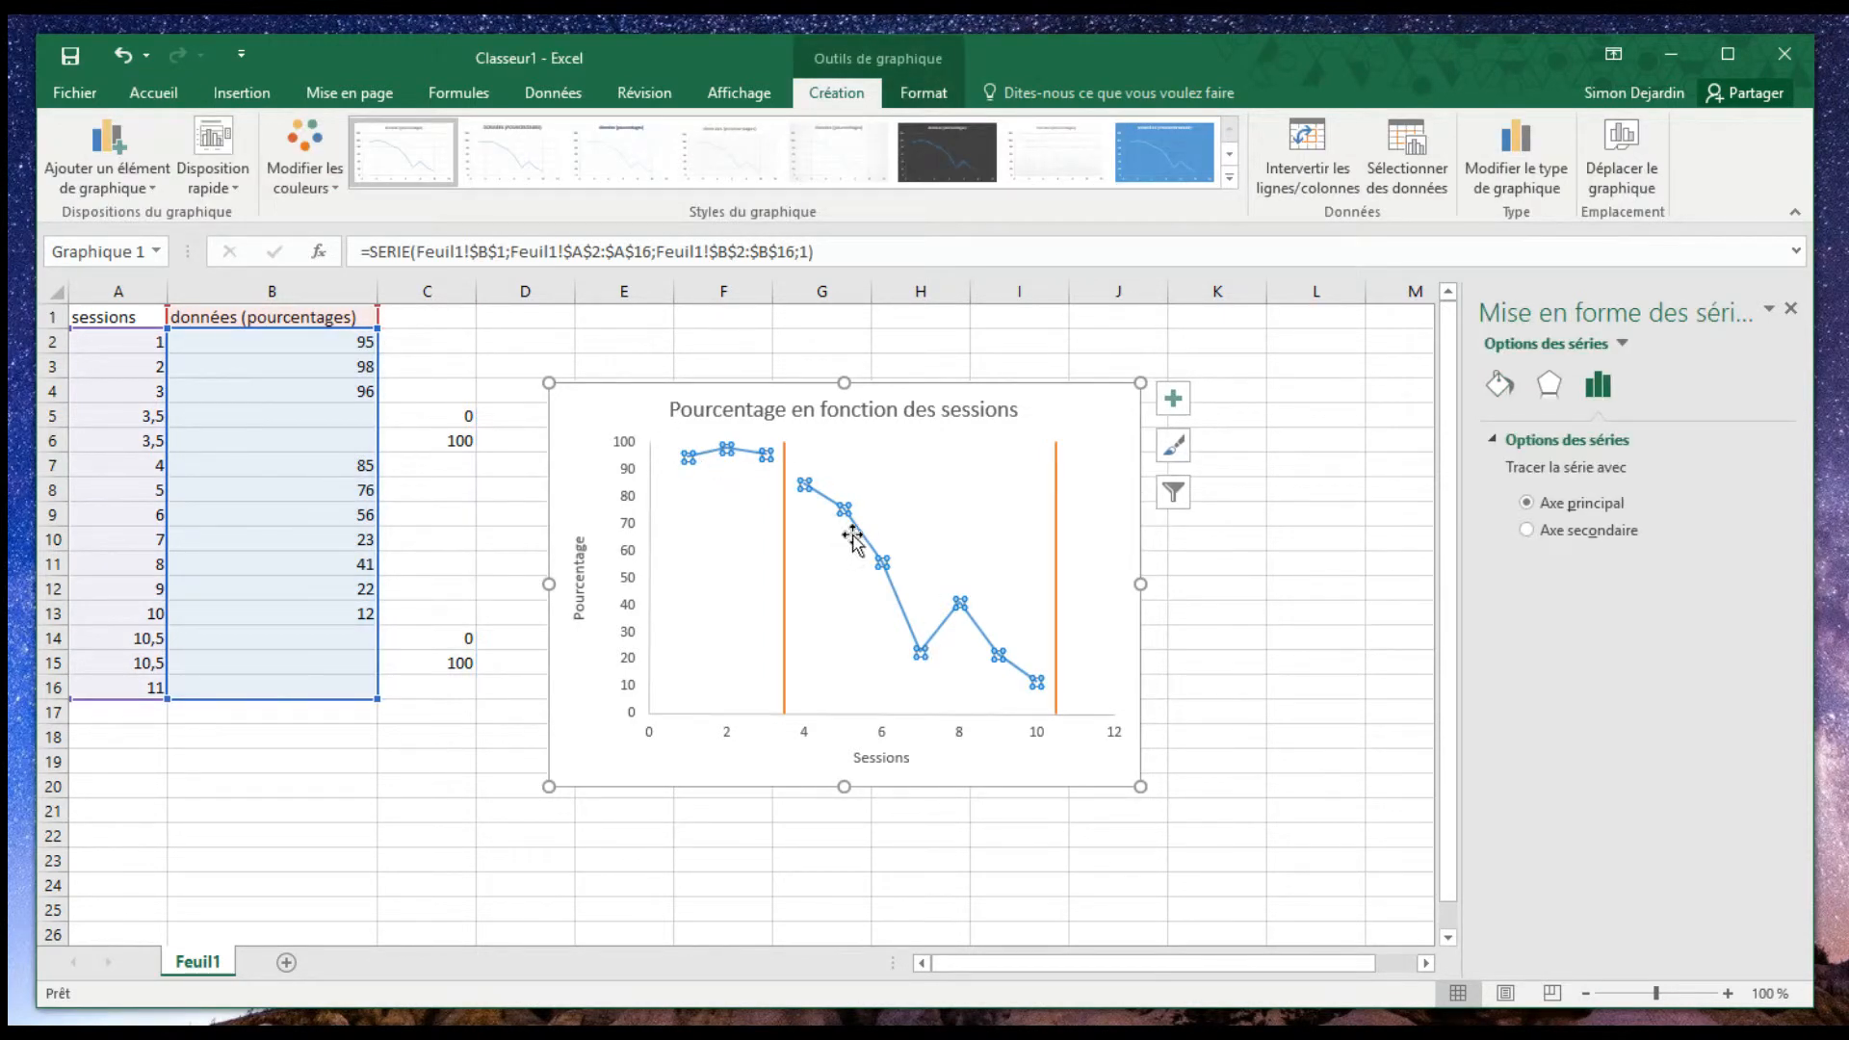
pyautogui.rightClick(909, 621)
pyautogui.click(1037, 835)
pyautogui.click(1500, 386)
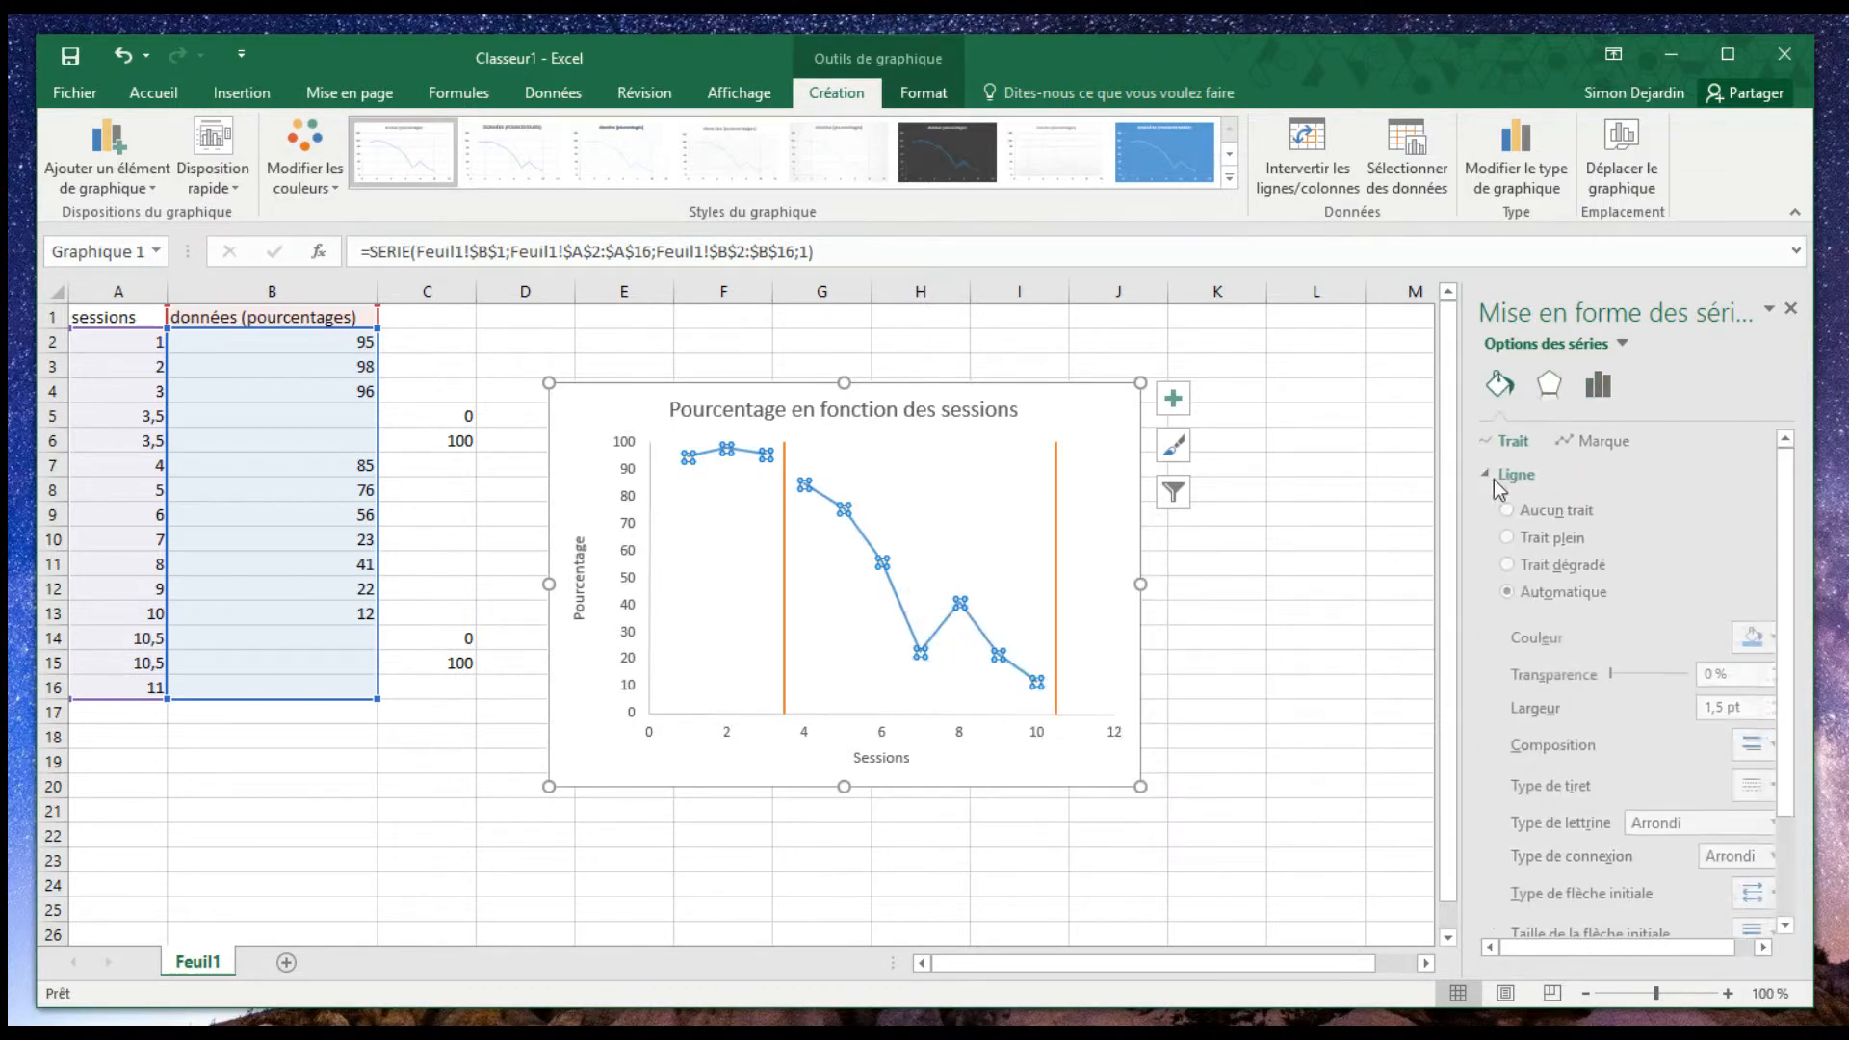
pyautogui.click(1758, 638)
pyautogui.click(1753, 694)
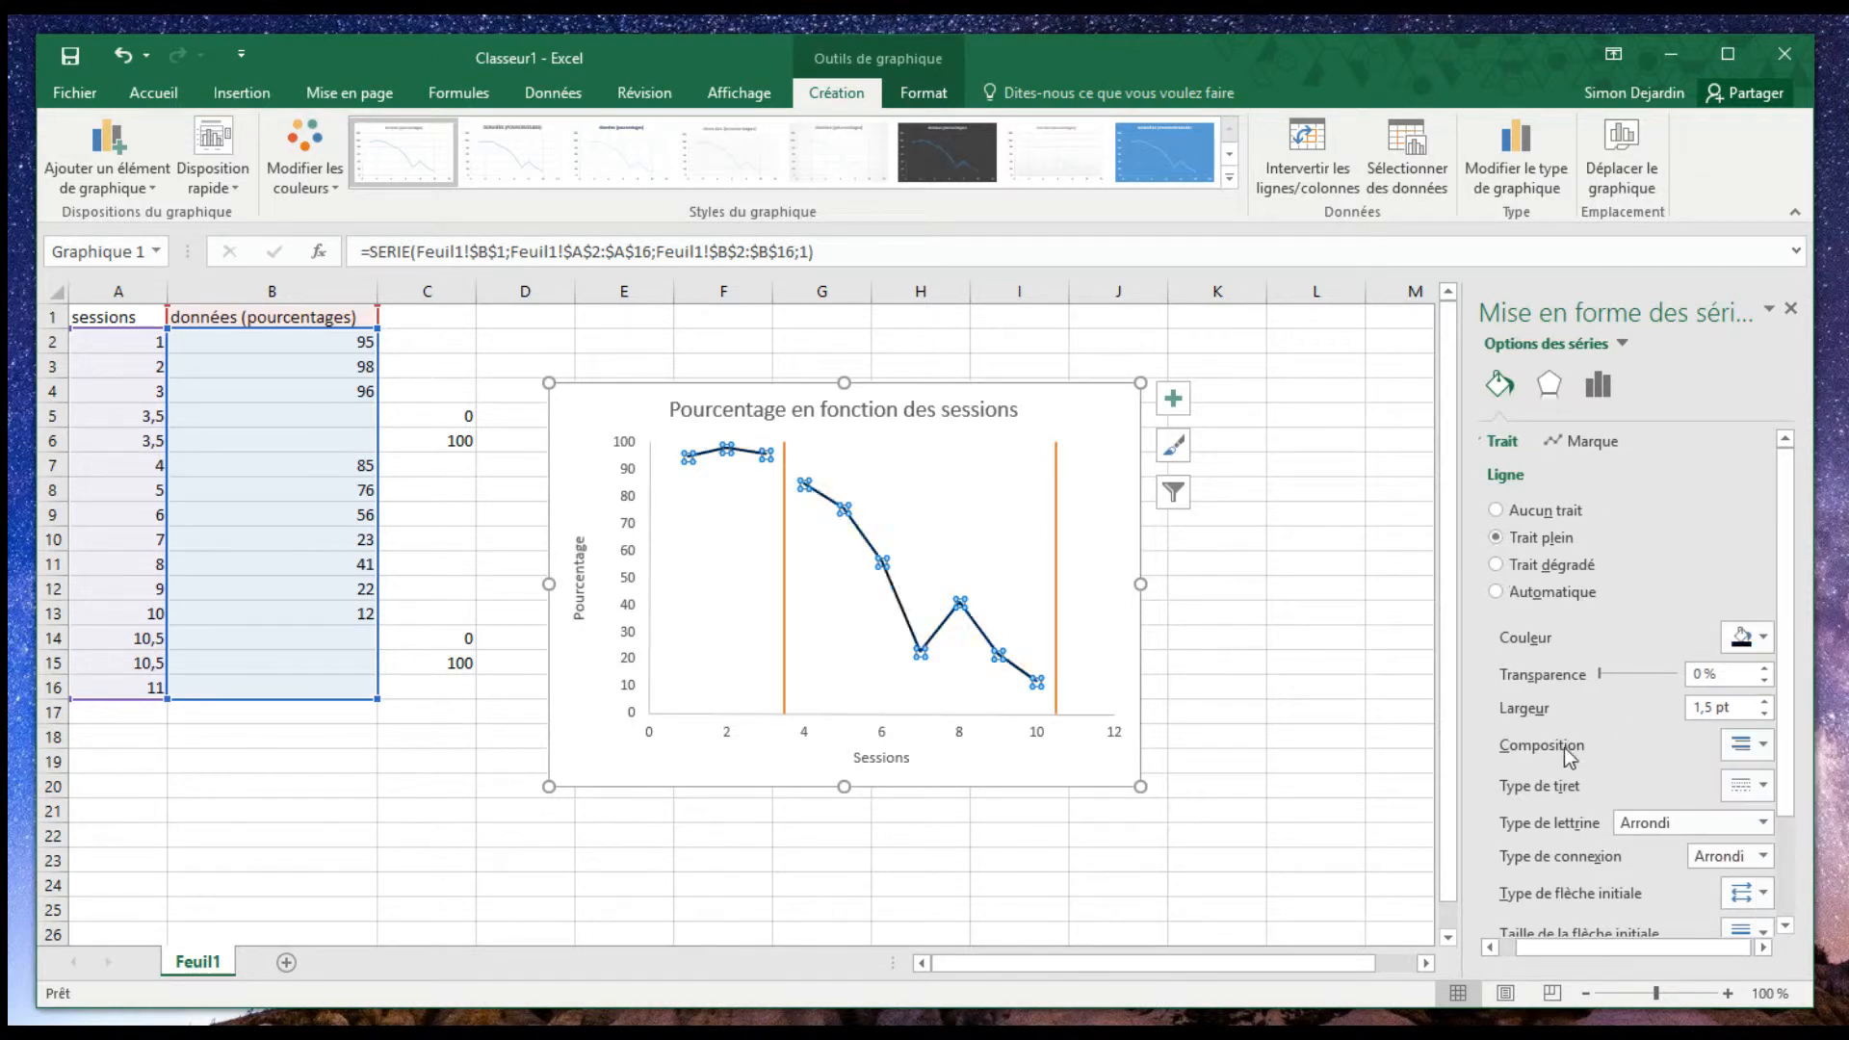
pyautogui.click(1763, 713)
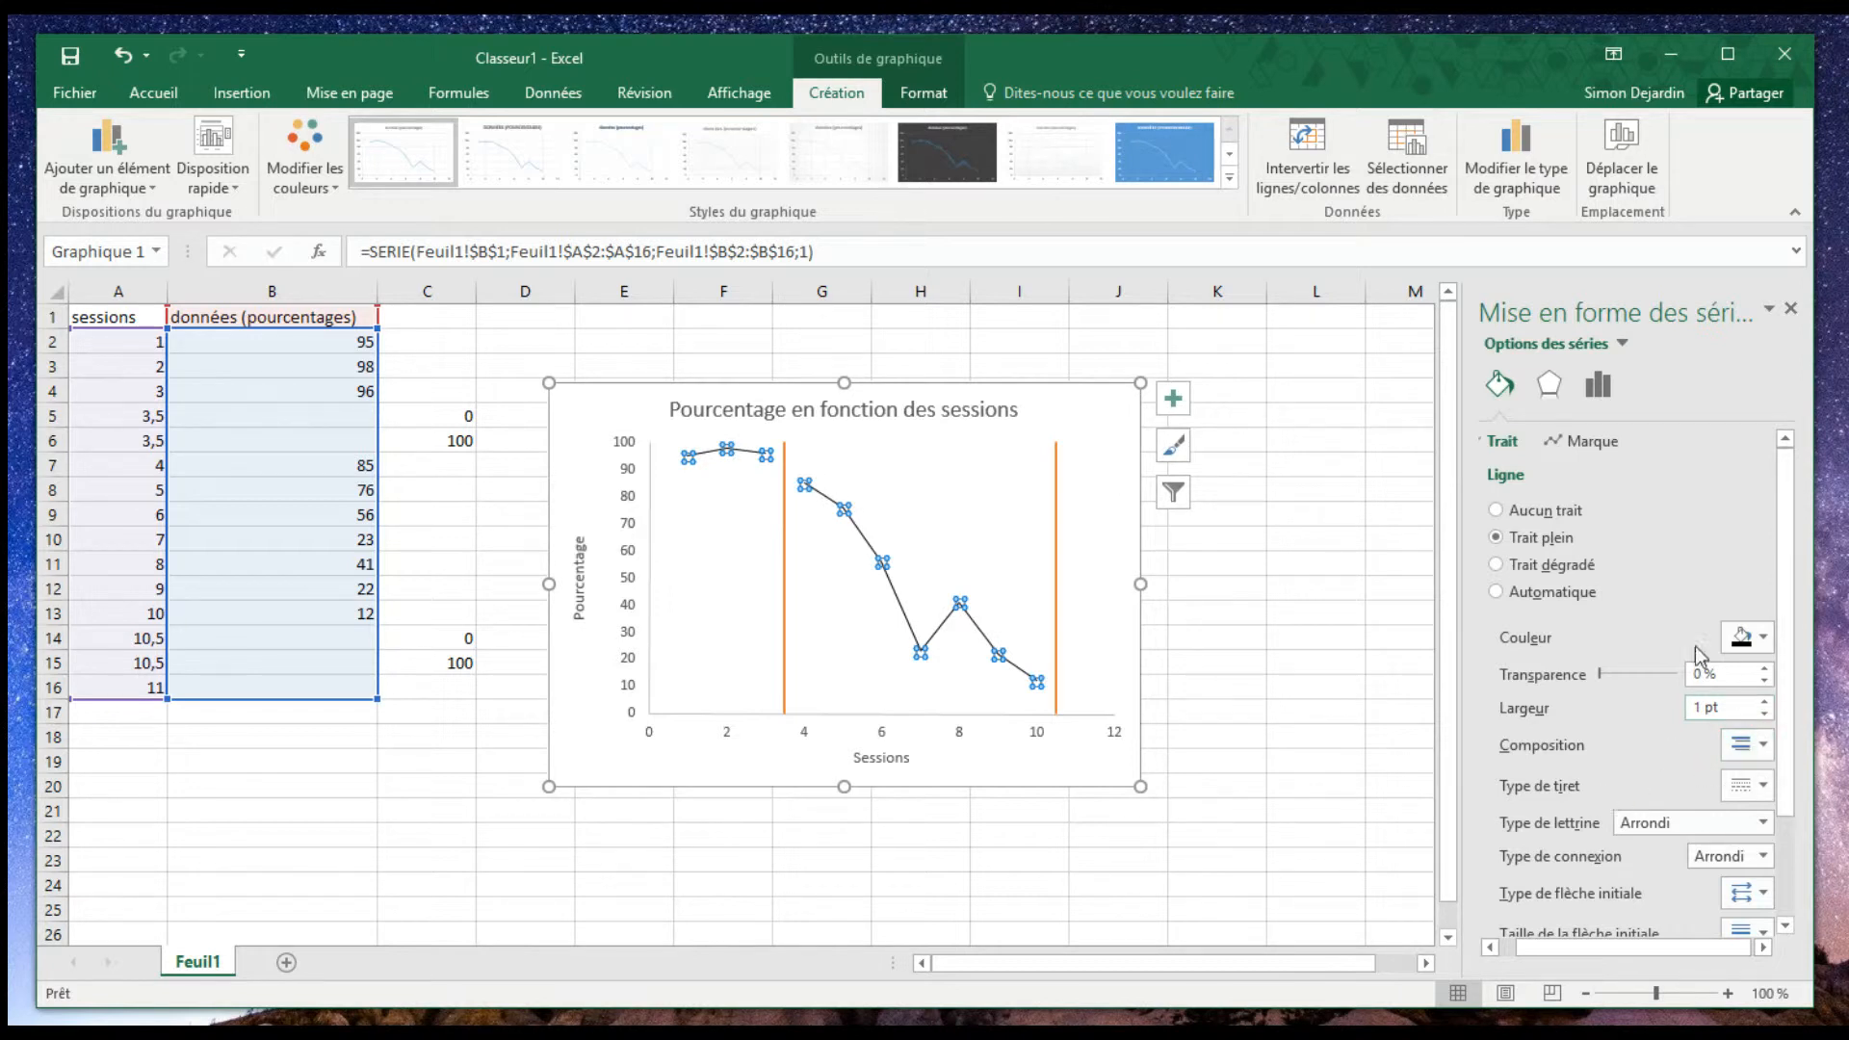
# - Format the vertical phase-change line series as a solid black line with a width of 1 pt
pyautogui.click(1211, 695)
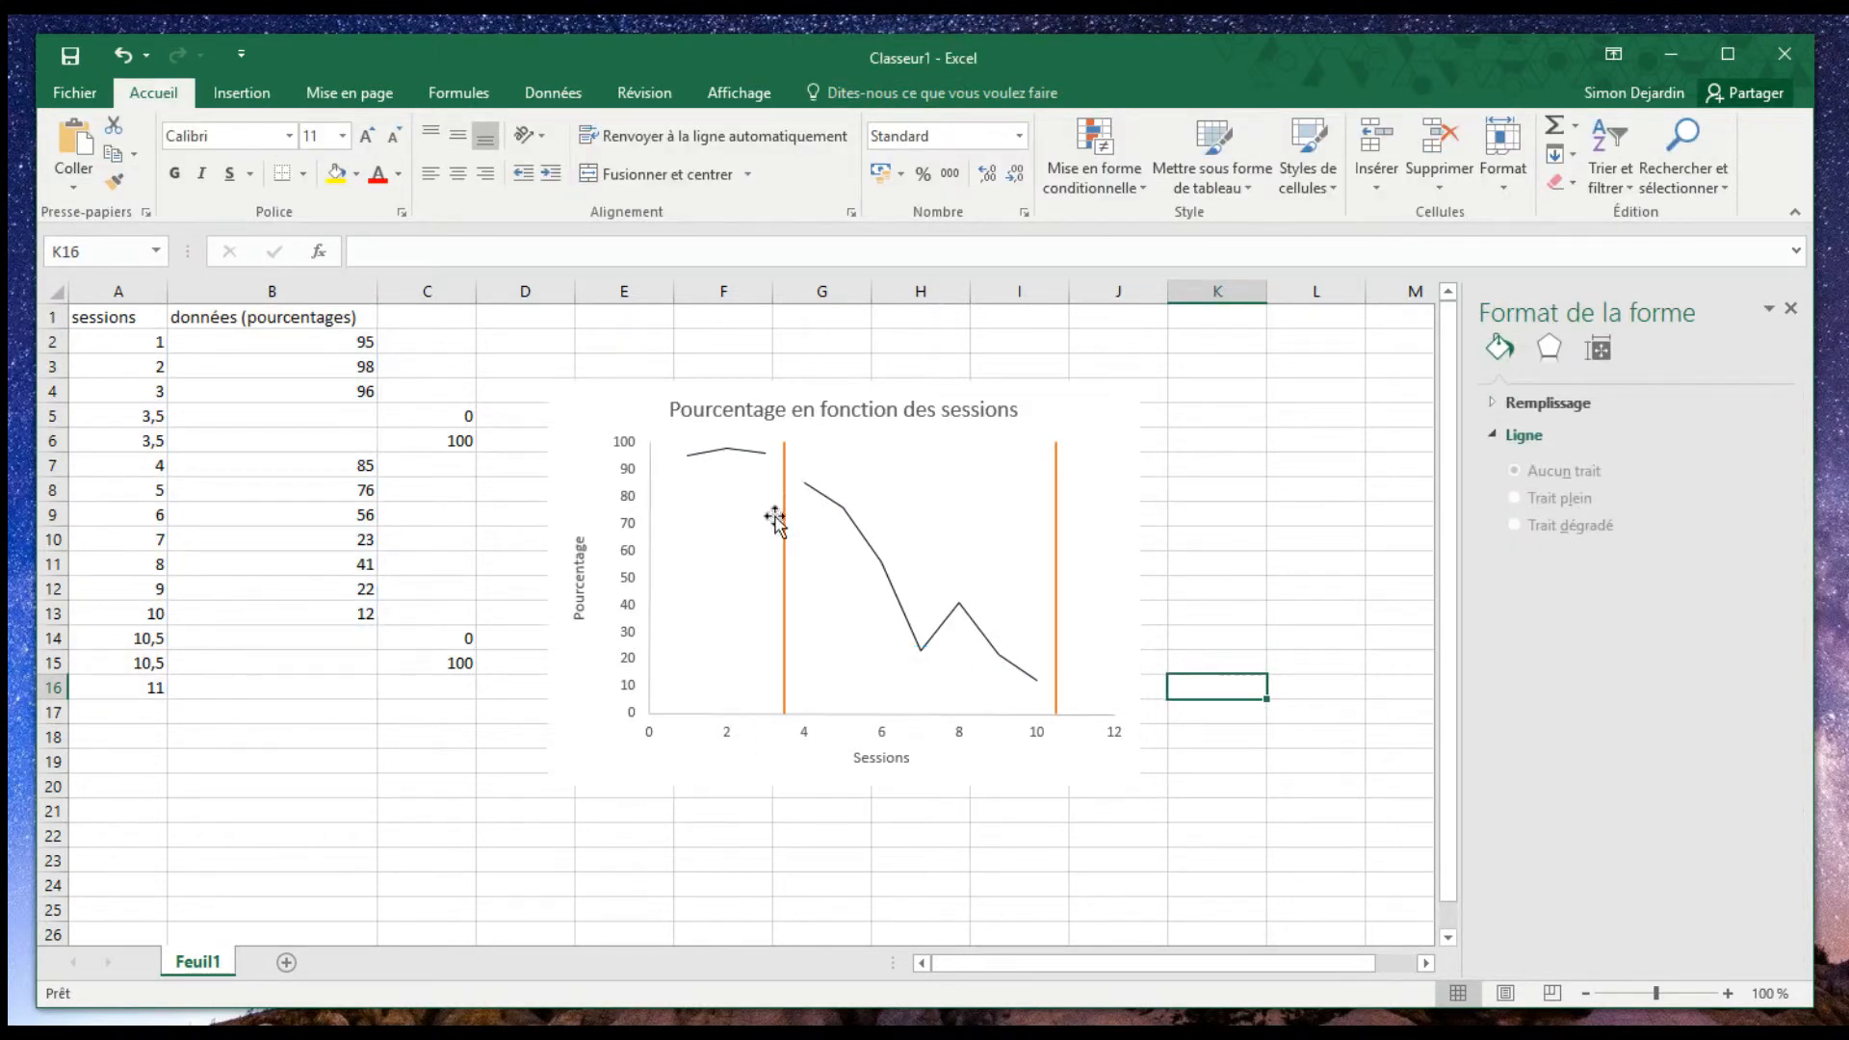
pyautogui.click(785, 547)
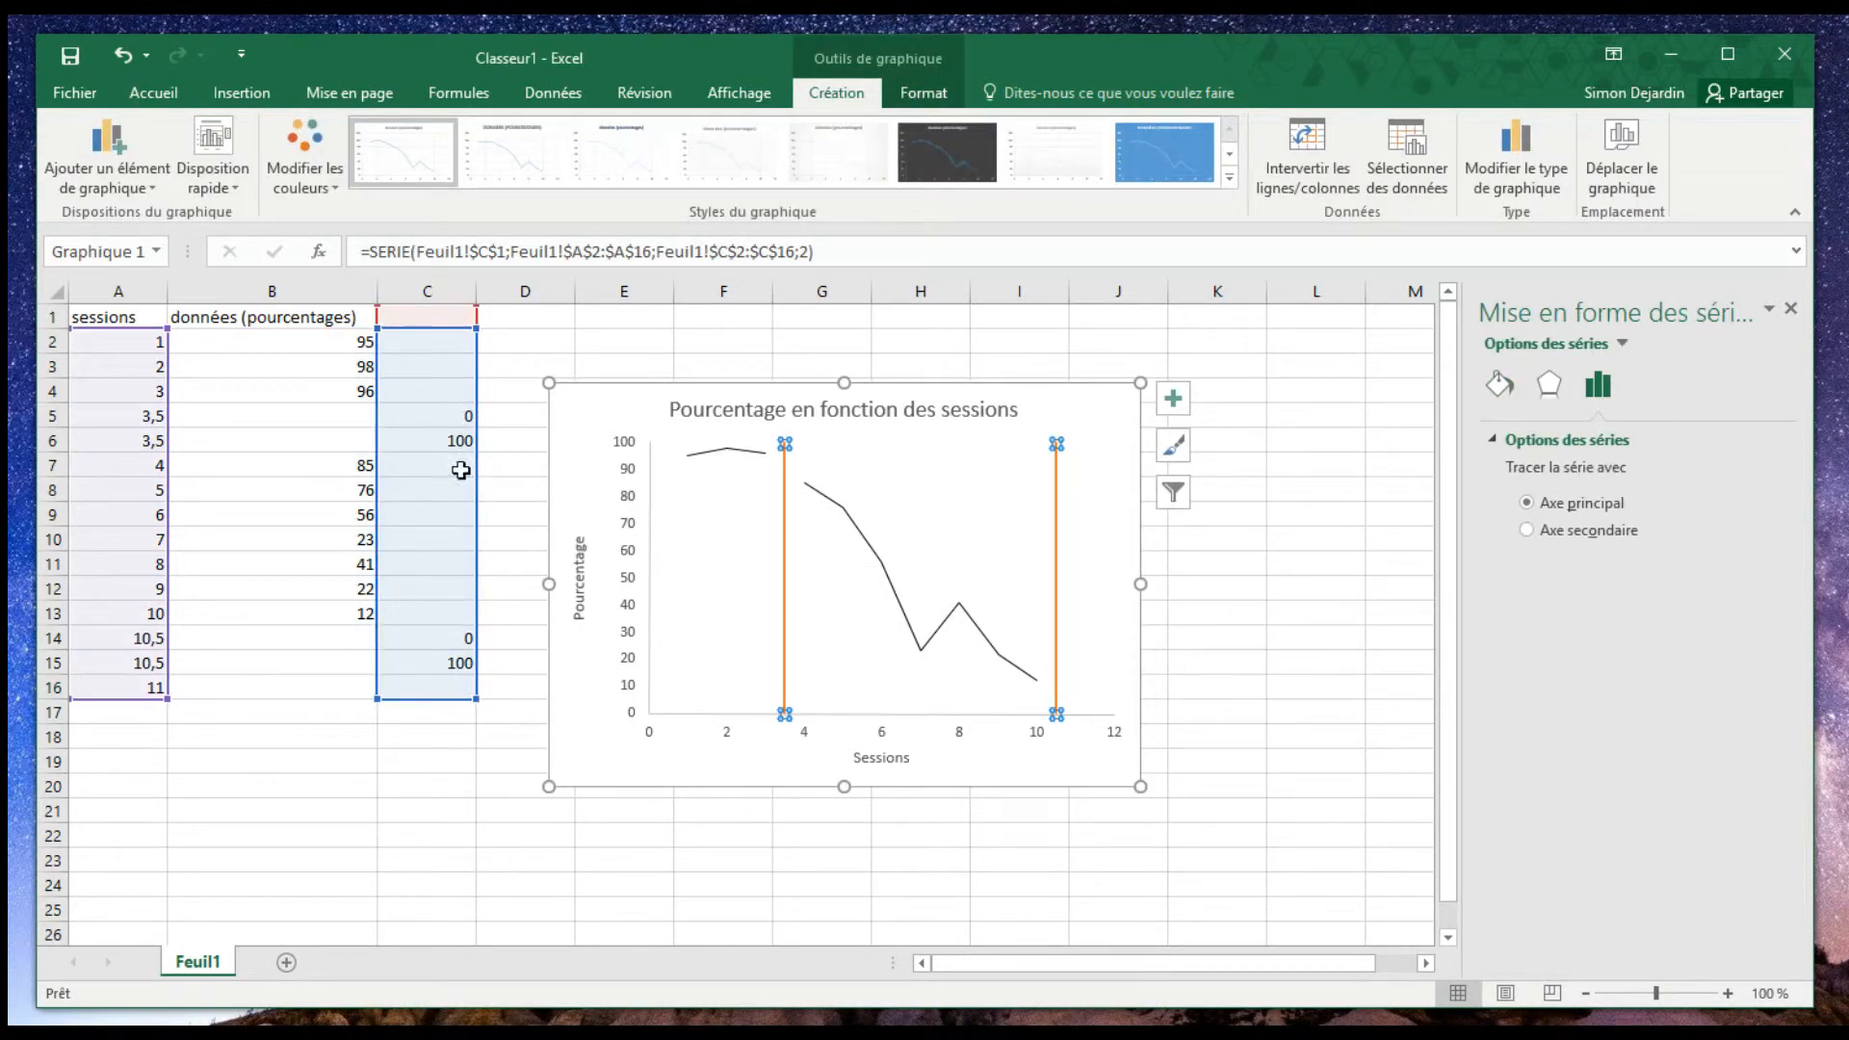
pyautogui.rightClick(786, 599)
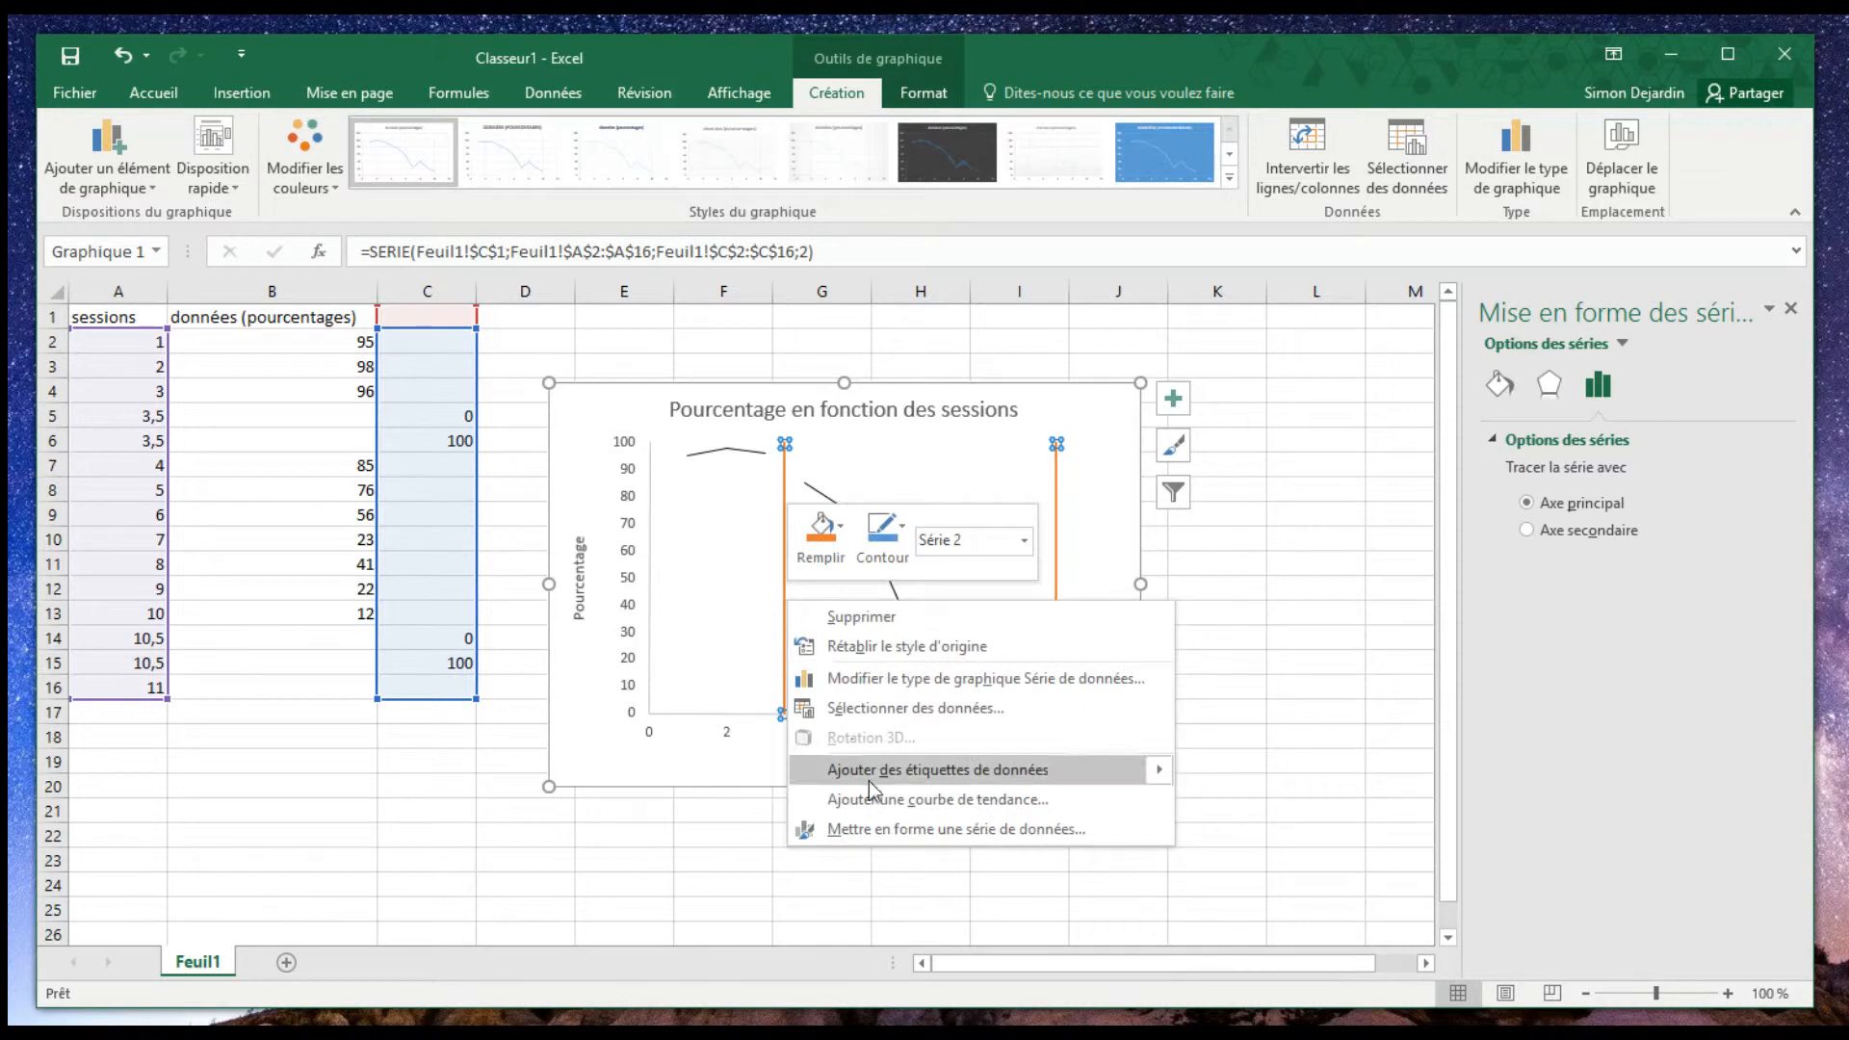
pyautogui.click(888, 828)
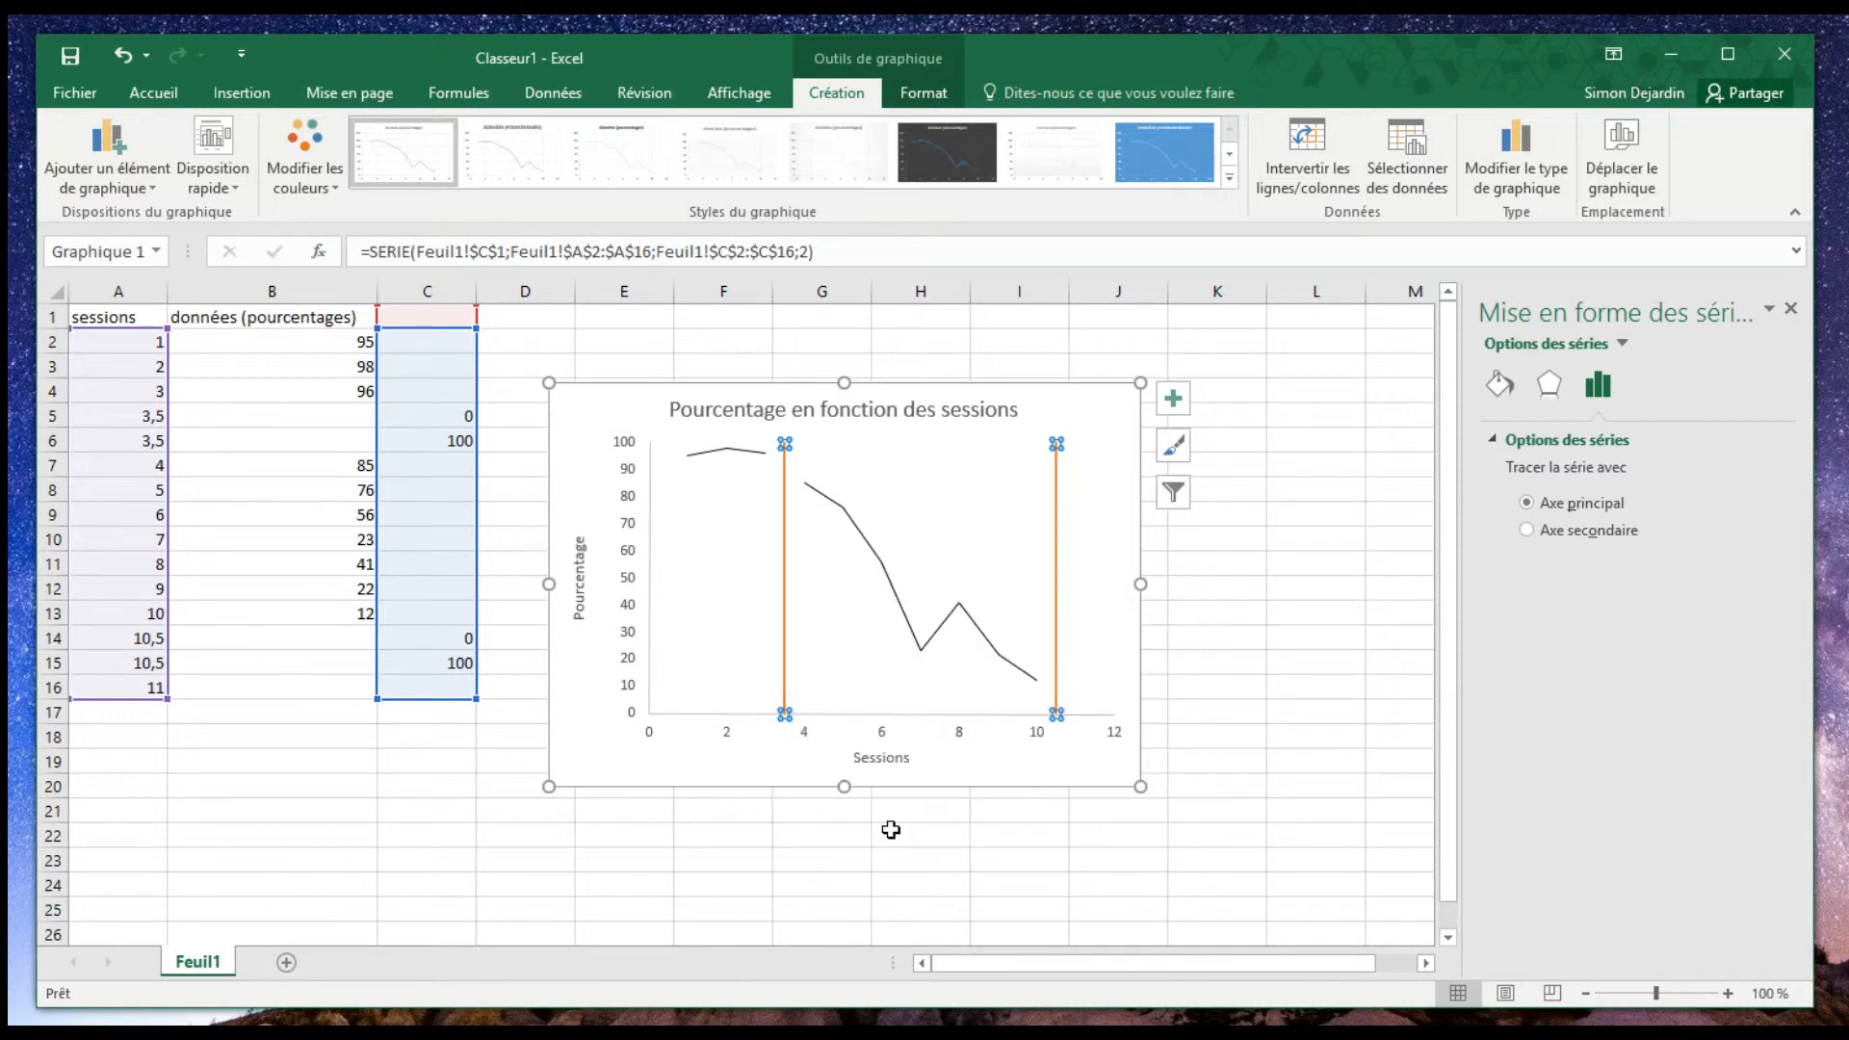
pyautogui.click(1499, 388)
pyautogui.click(1750, 639)
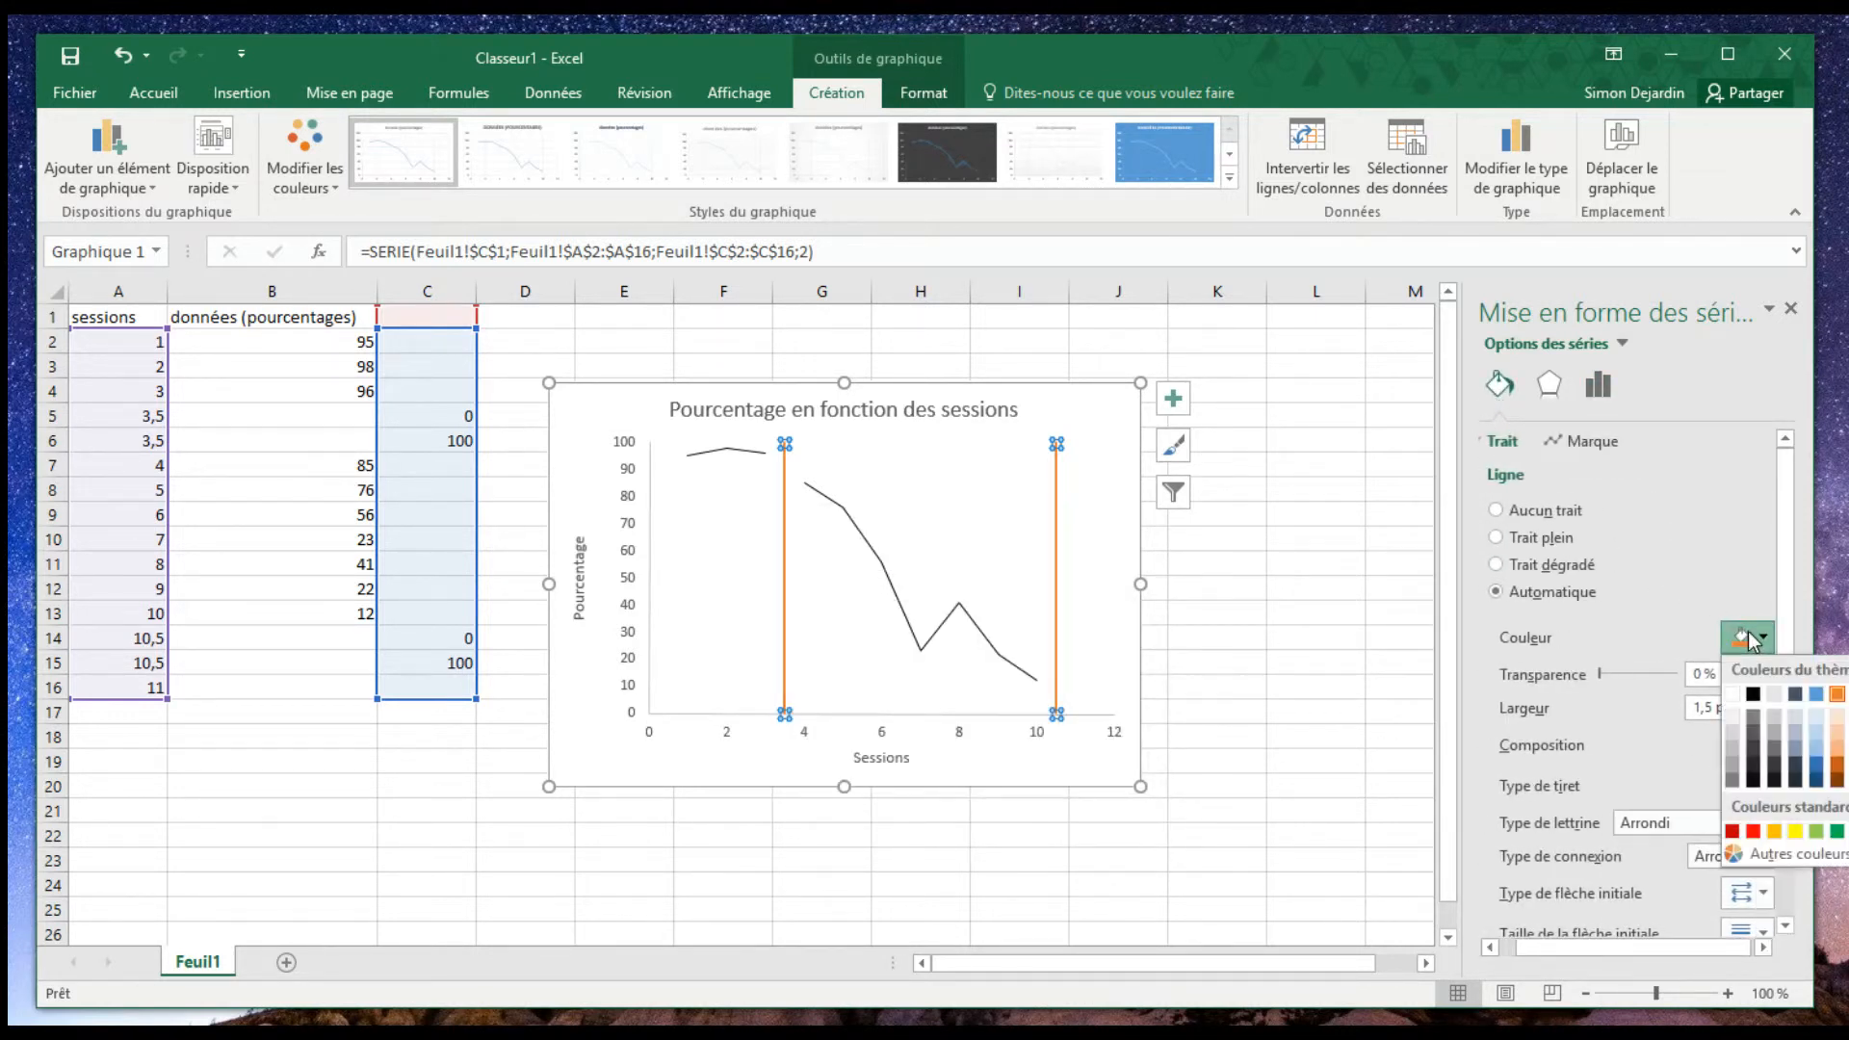
pyautogui.click(1752, 695)
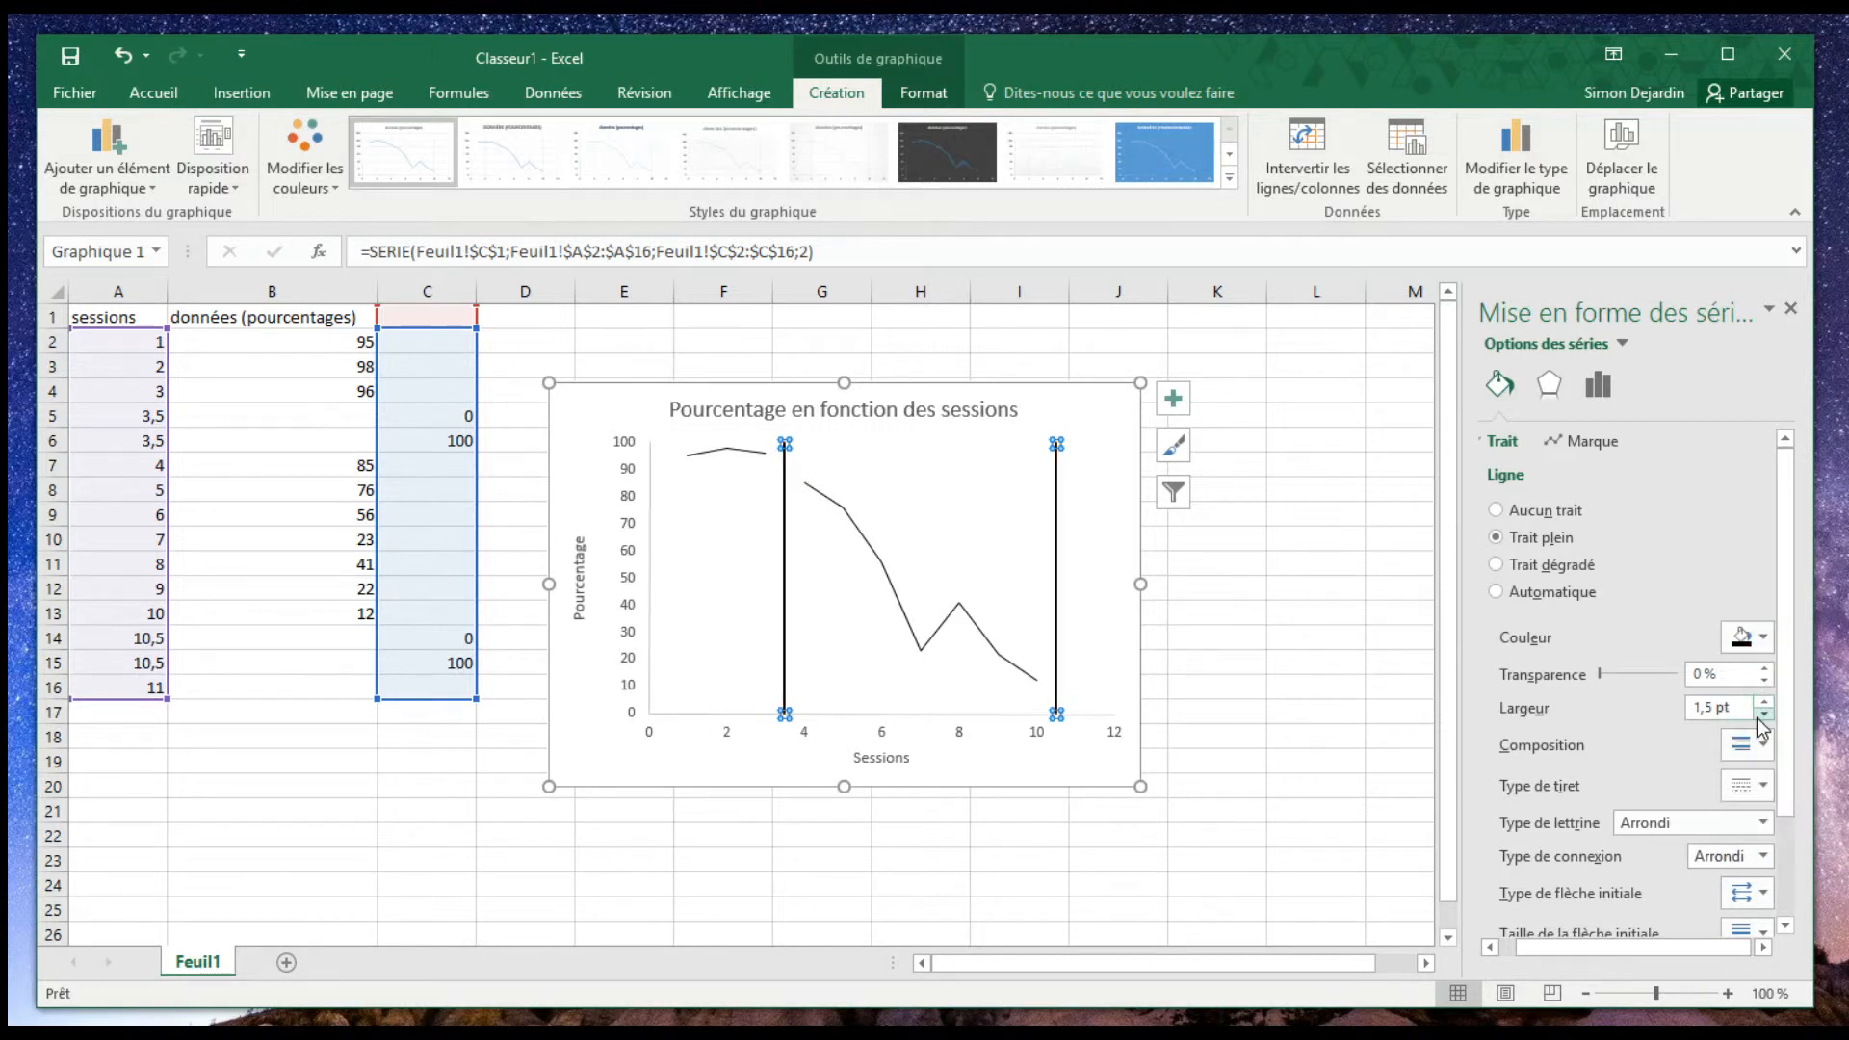
# - Apply a finely dashed line type to the vertical phase-change lines and deselect the chart
pyautogui.click(1747, 786)
pyautogui.click(1781, 854)
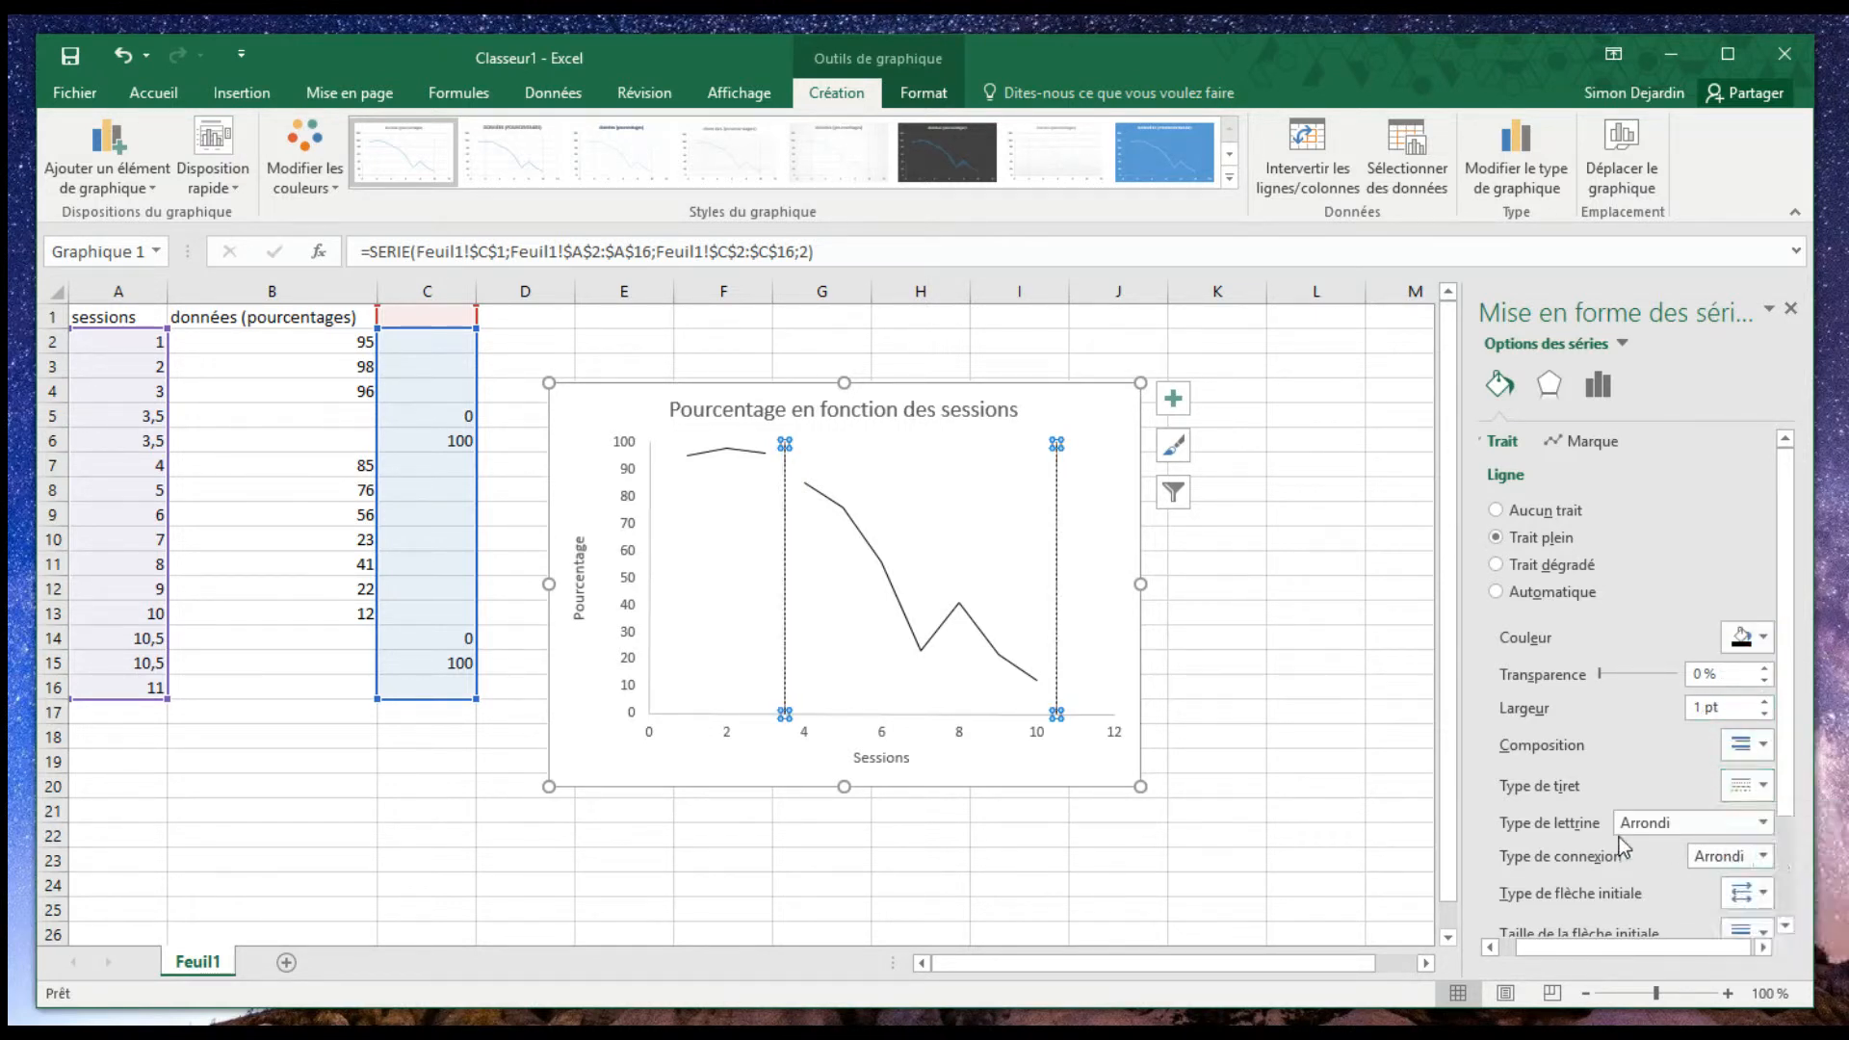
pyautogui.click(1342, 619)
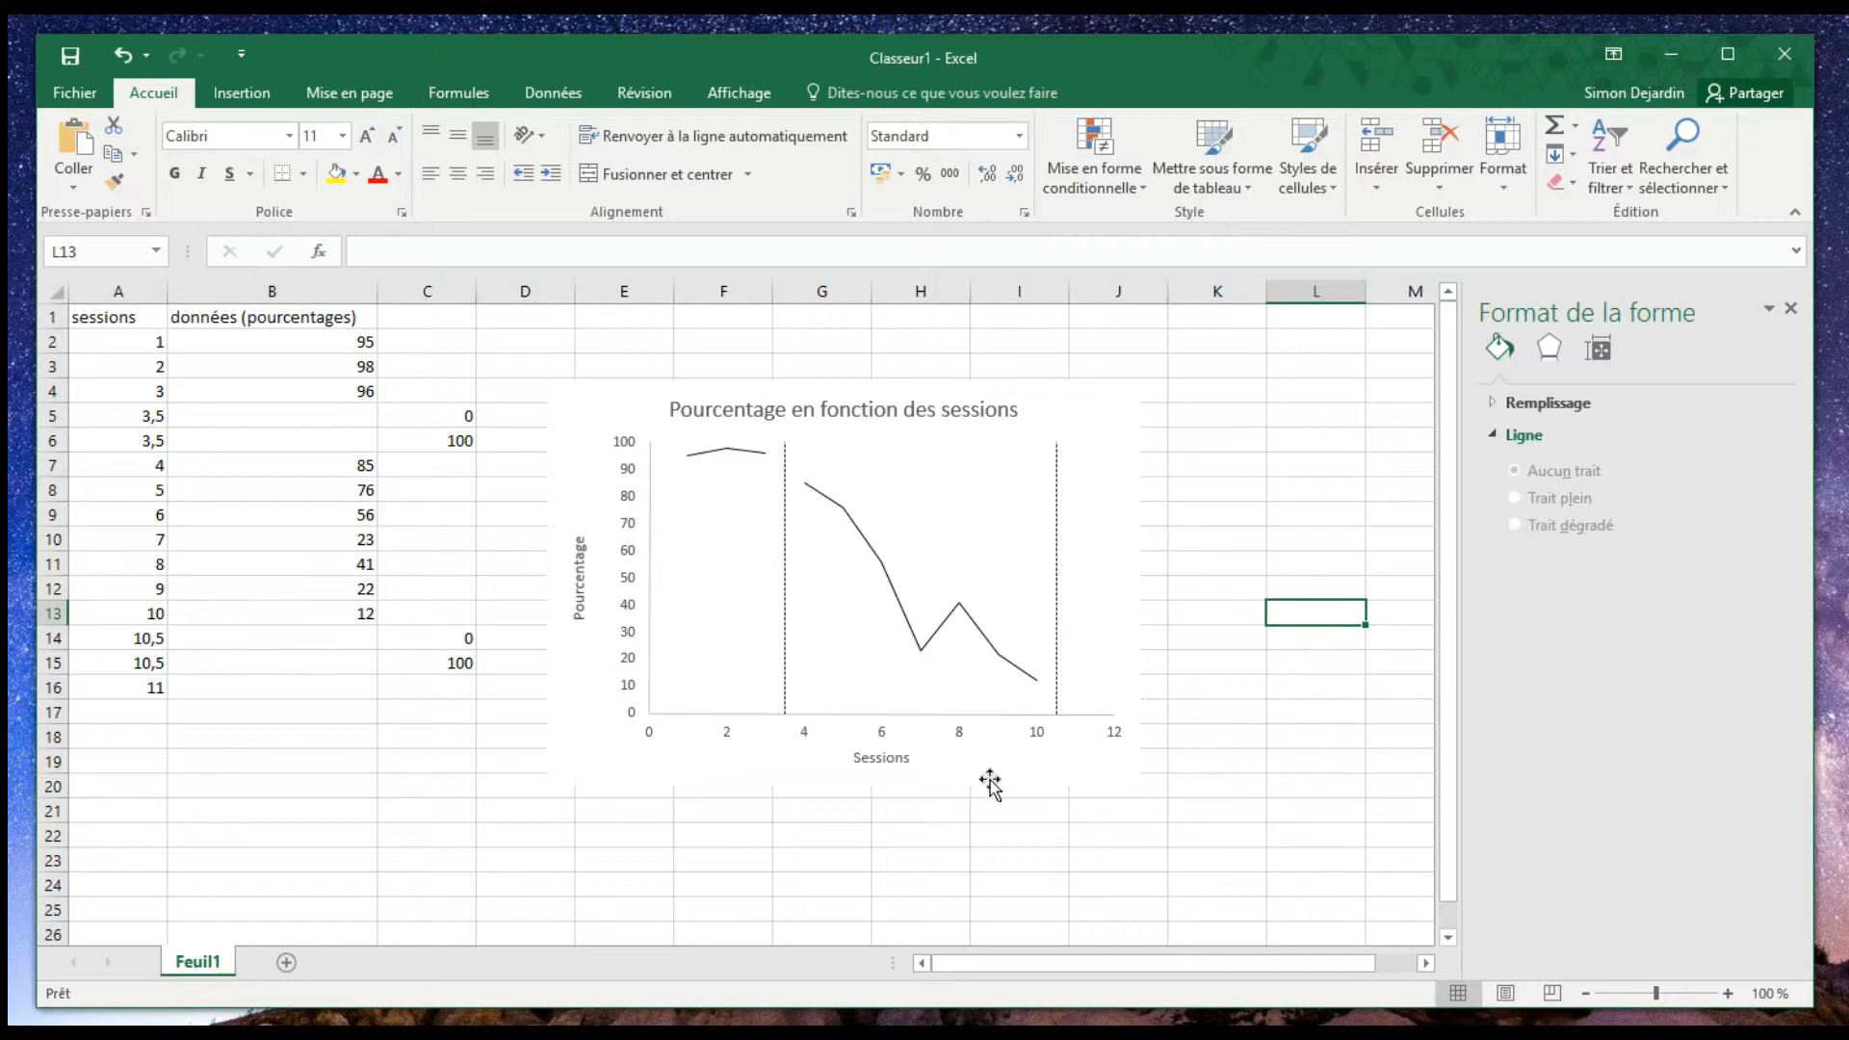
# - Enlarge the chart to extend to about column K and row 23, and nudge its title slightly upward
pyautogui.click(1065, 776)
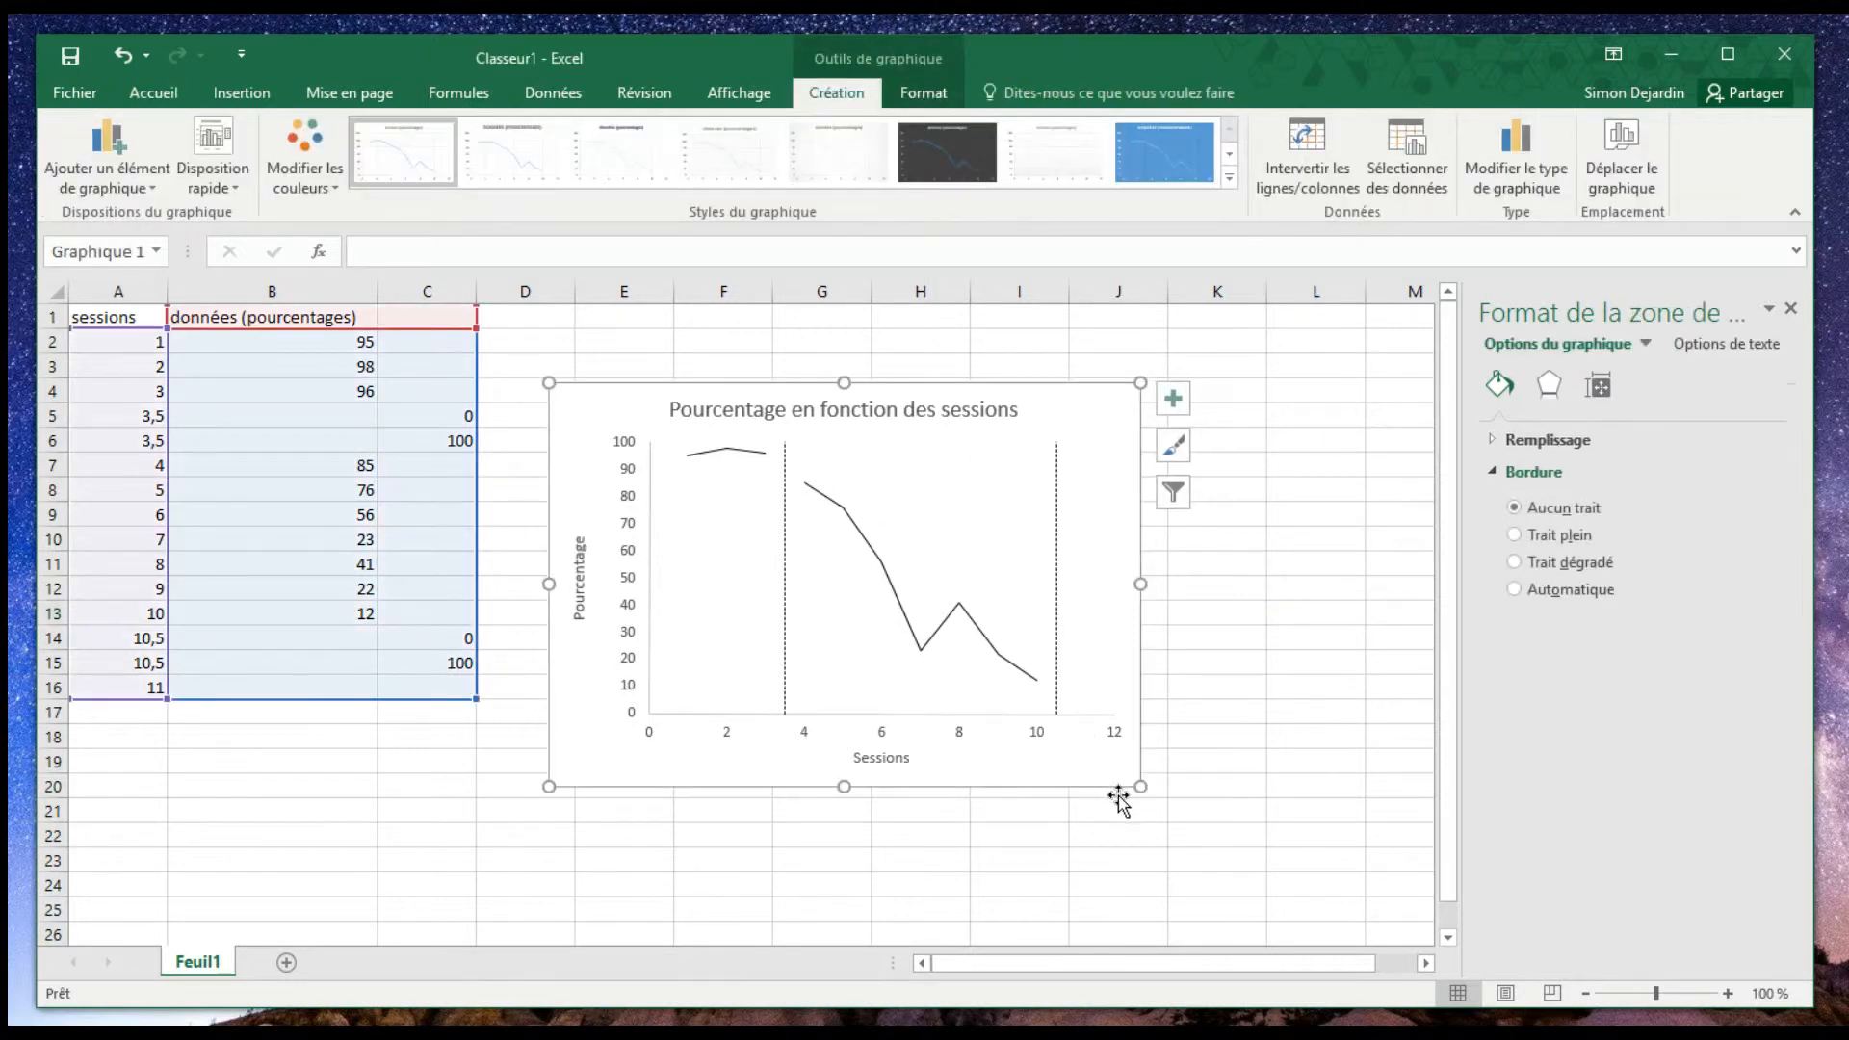
pyautogui.moveTo(1143, 780); pyautogui.dragTo(1213, 855)
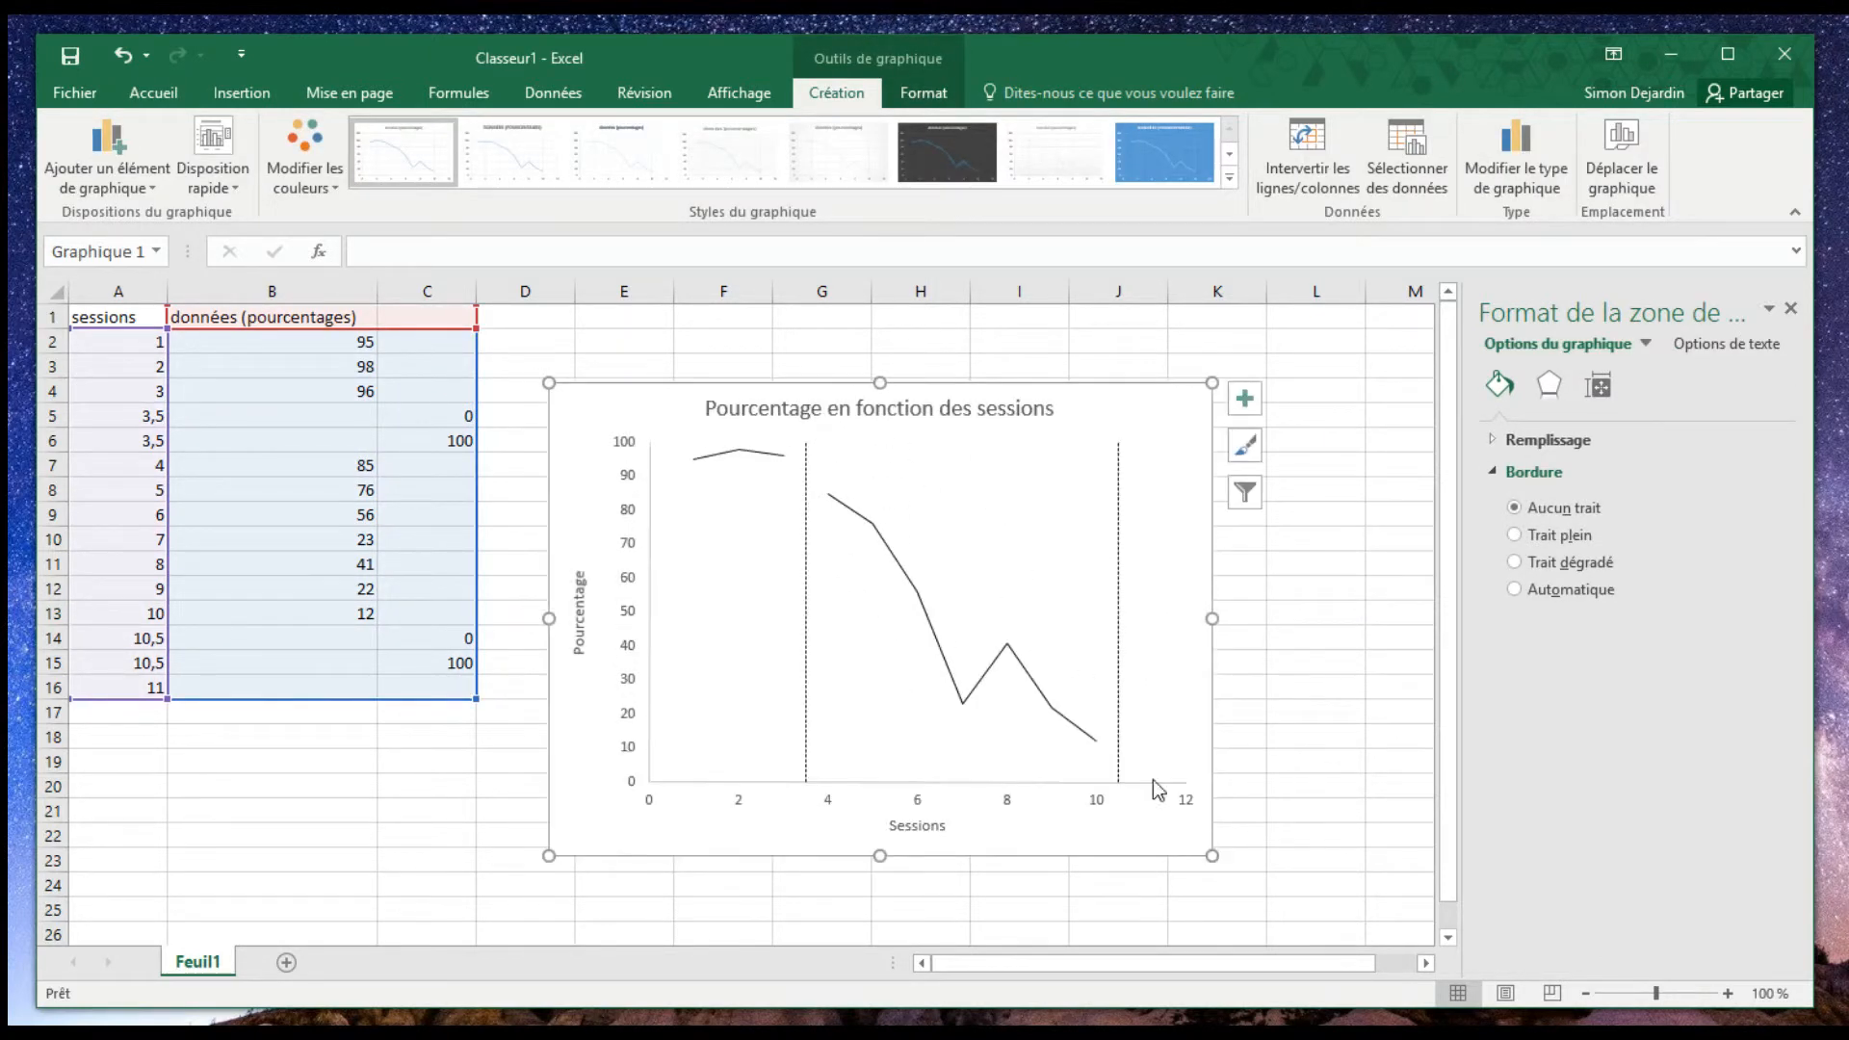
pyautogui.click(946, 402)
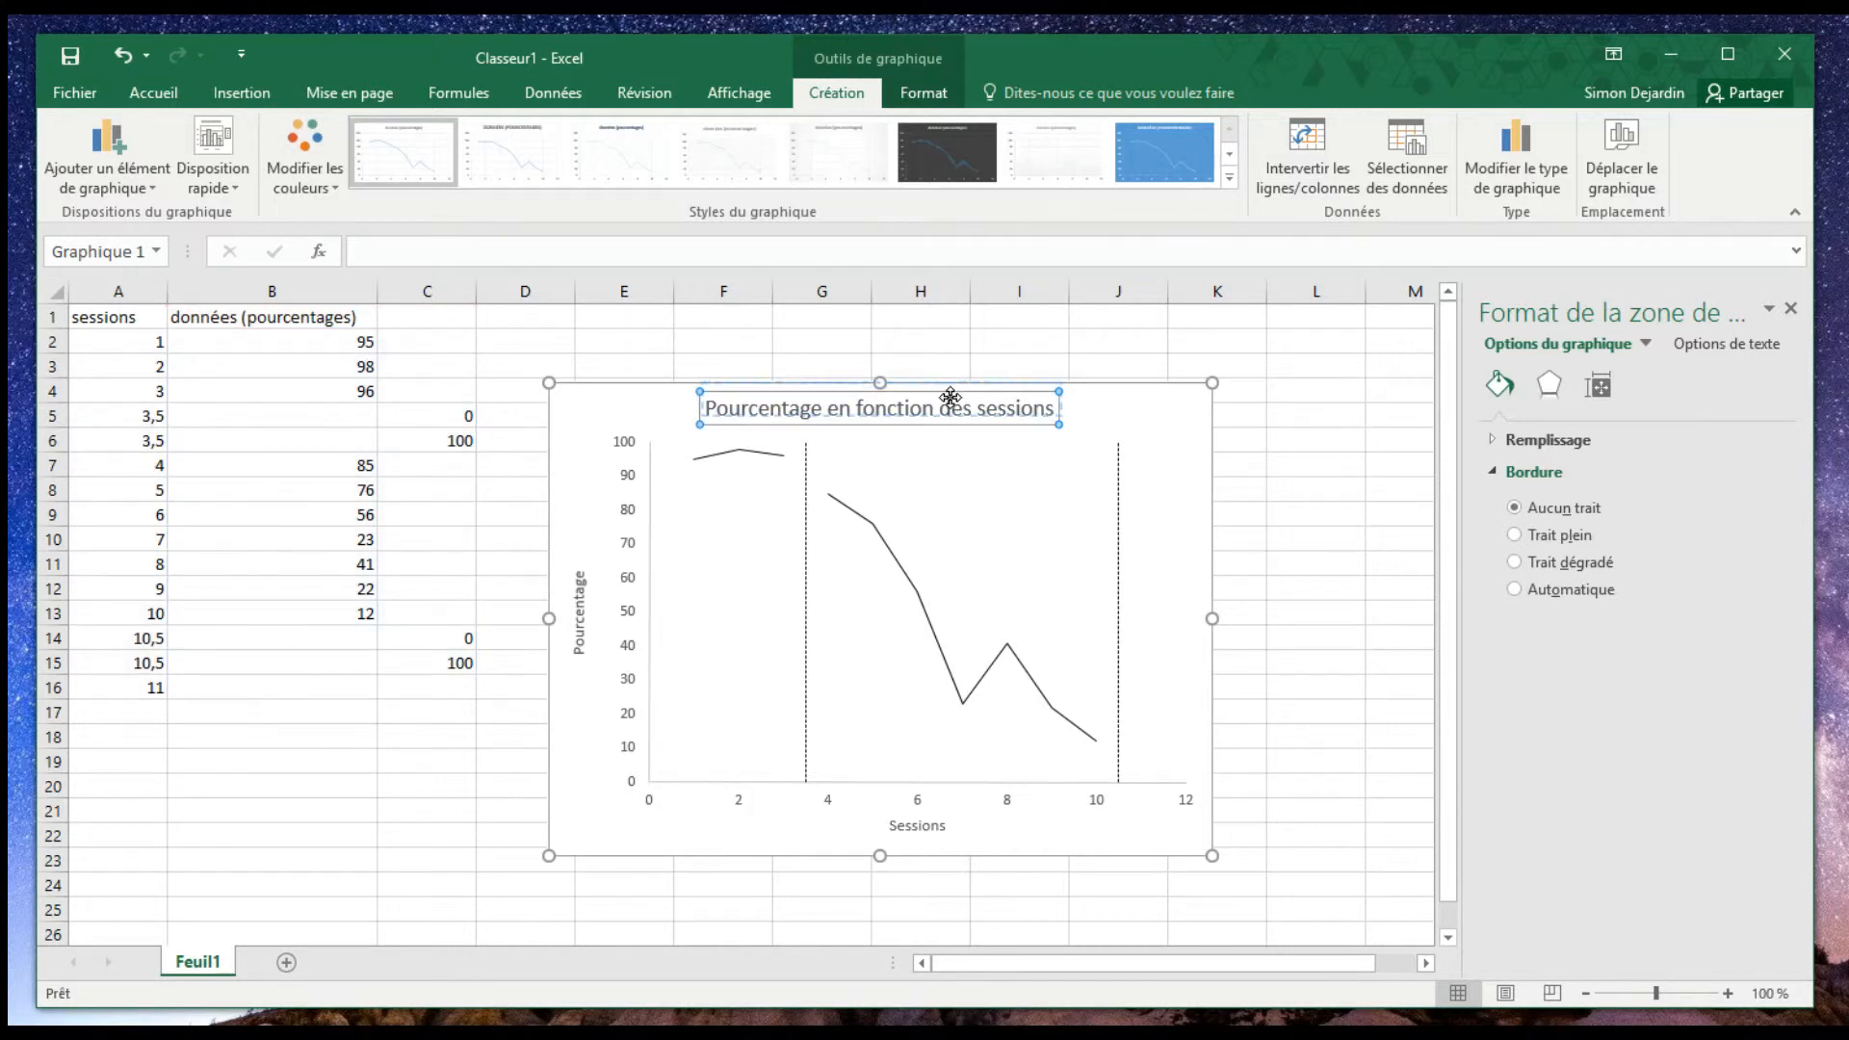
pyautogui.click(1110, 335)
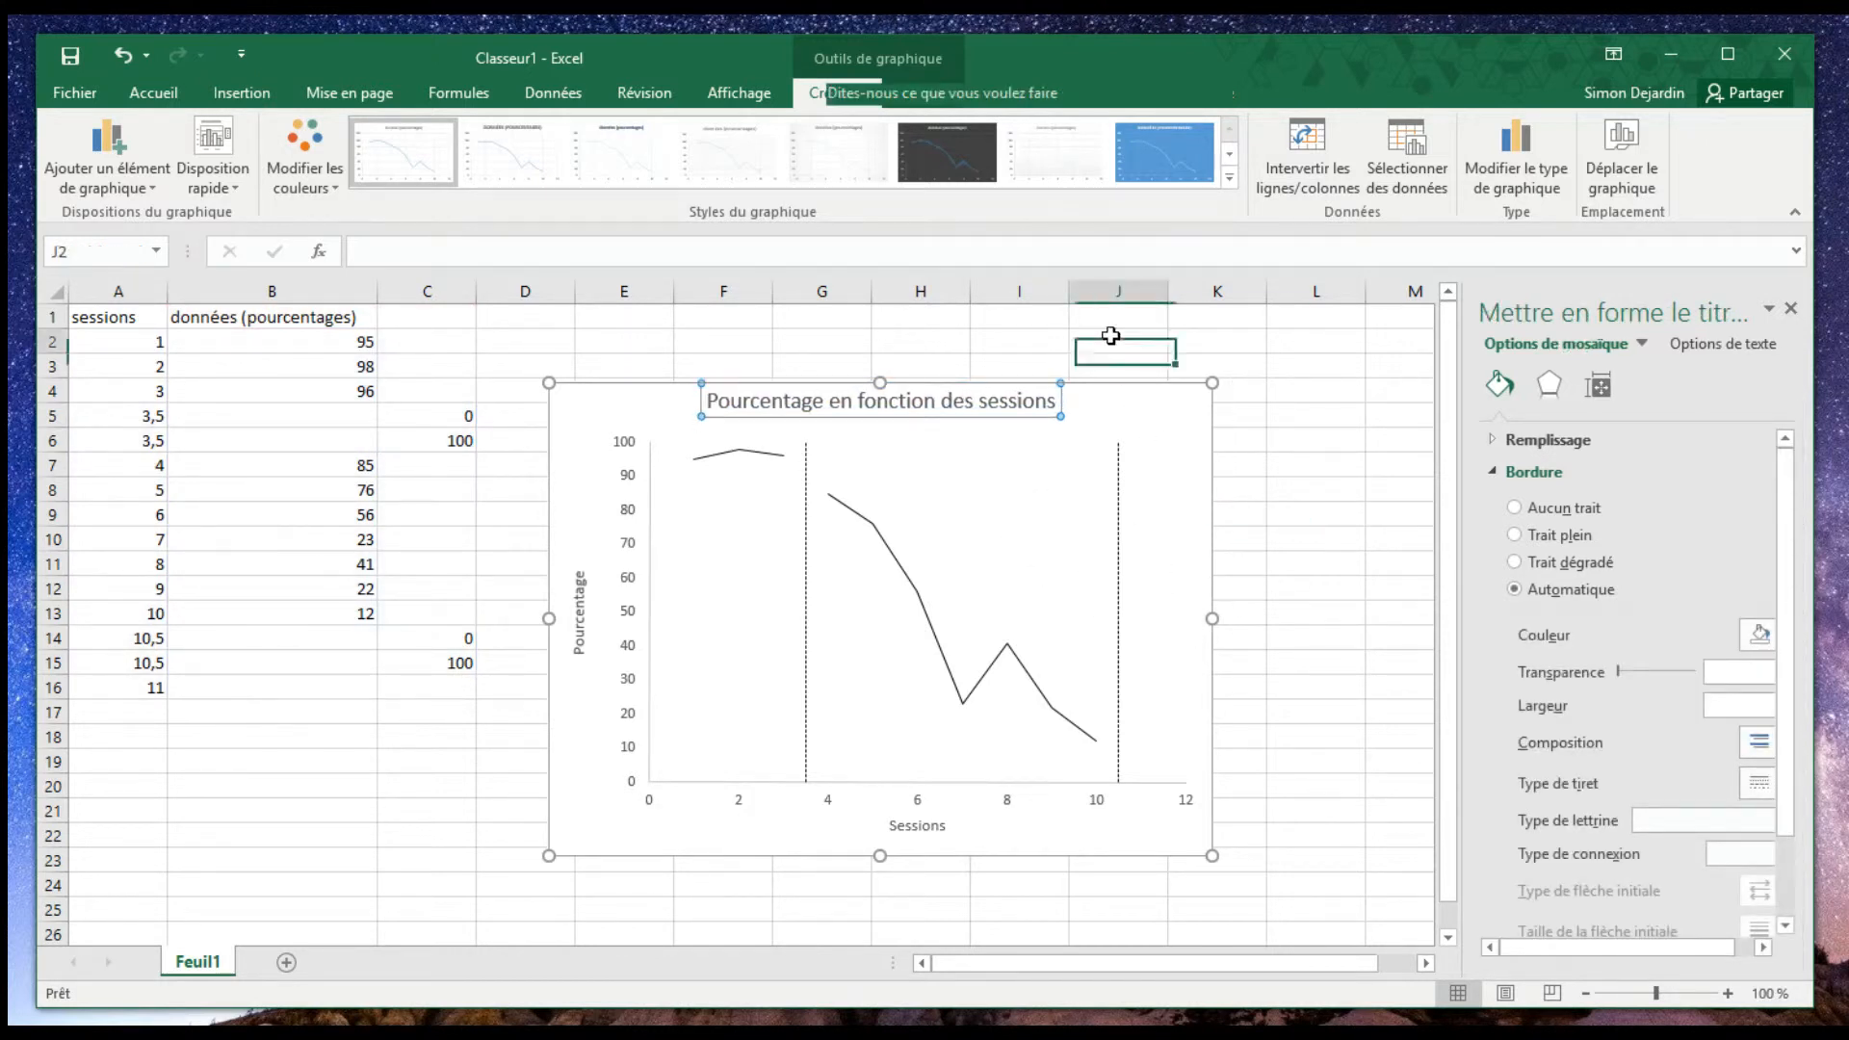
pyautogui.click(651, 851)
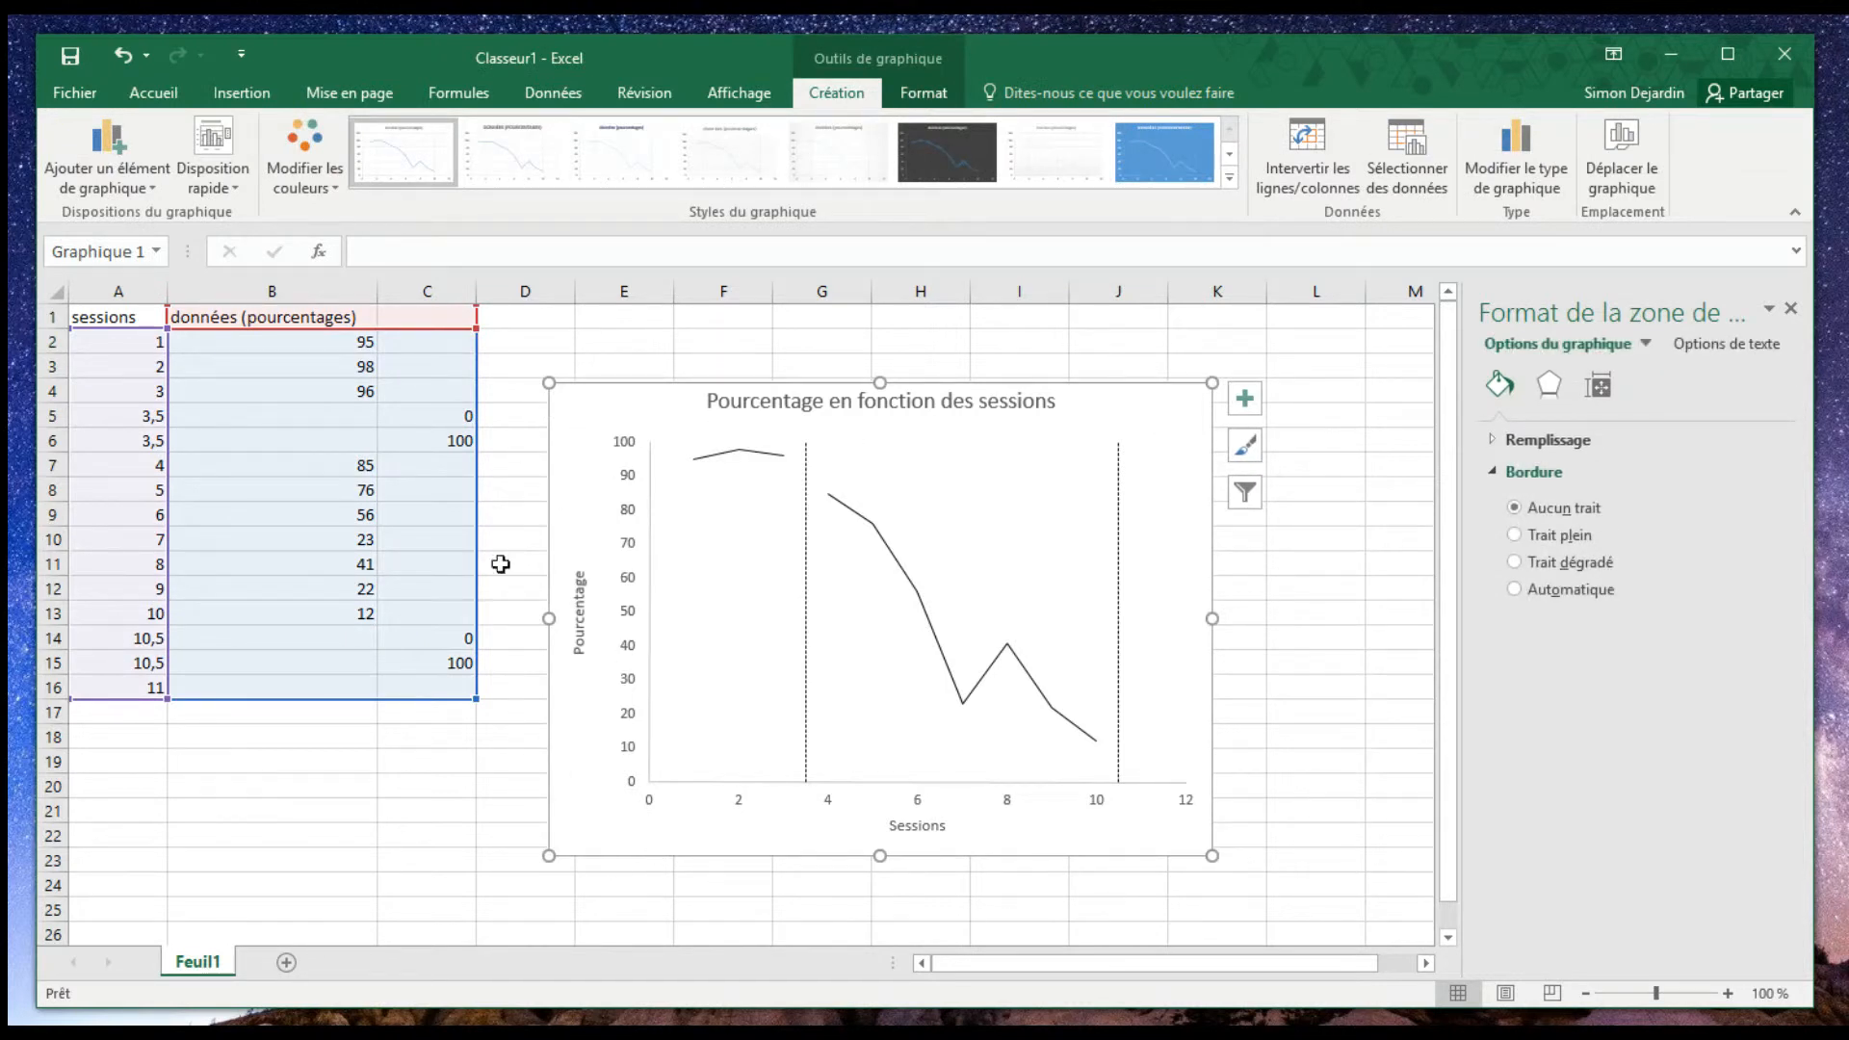
pyautogui.click(708, 650)
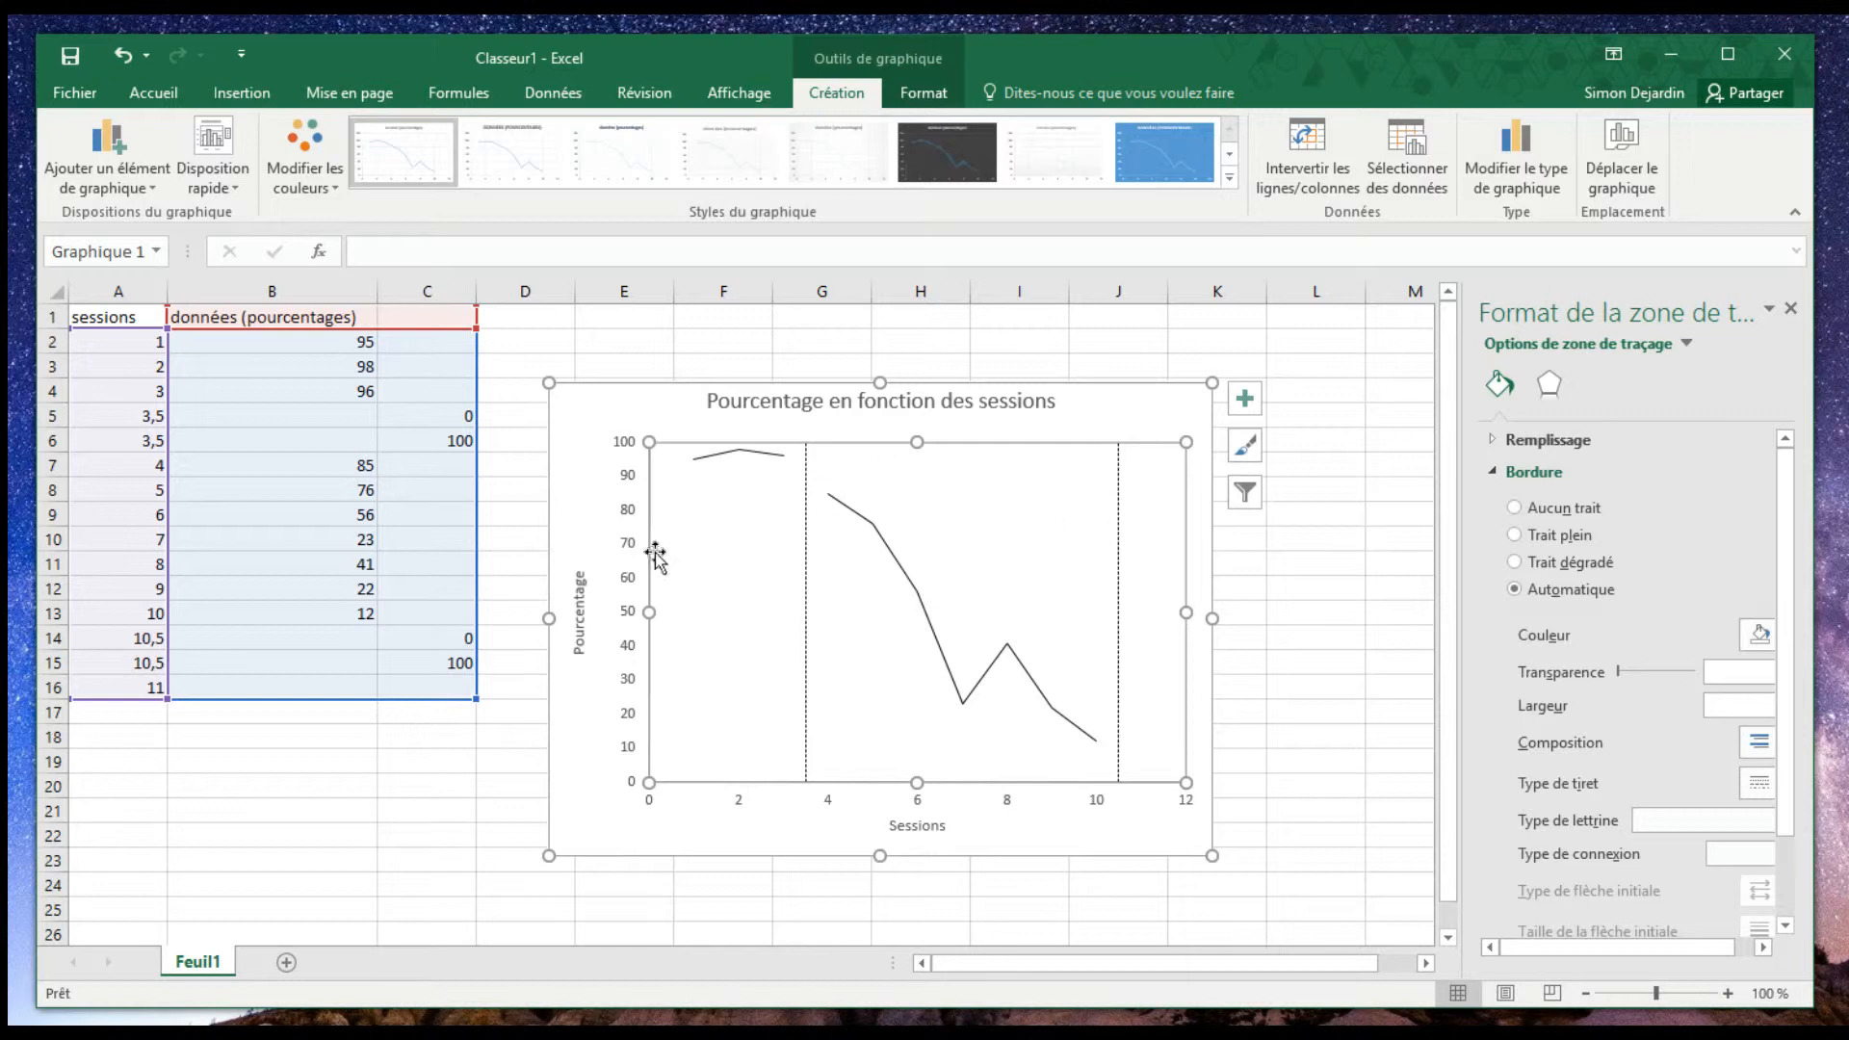
pyautogui.click(606, 838)
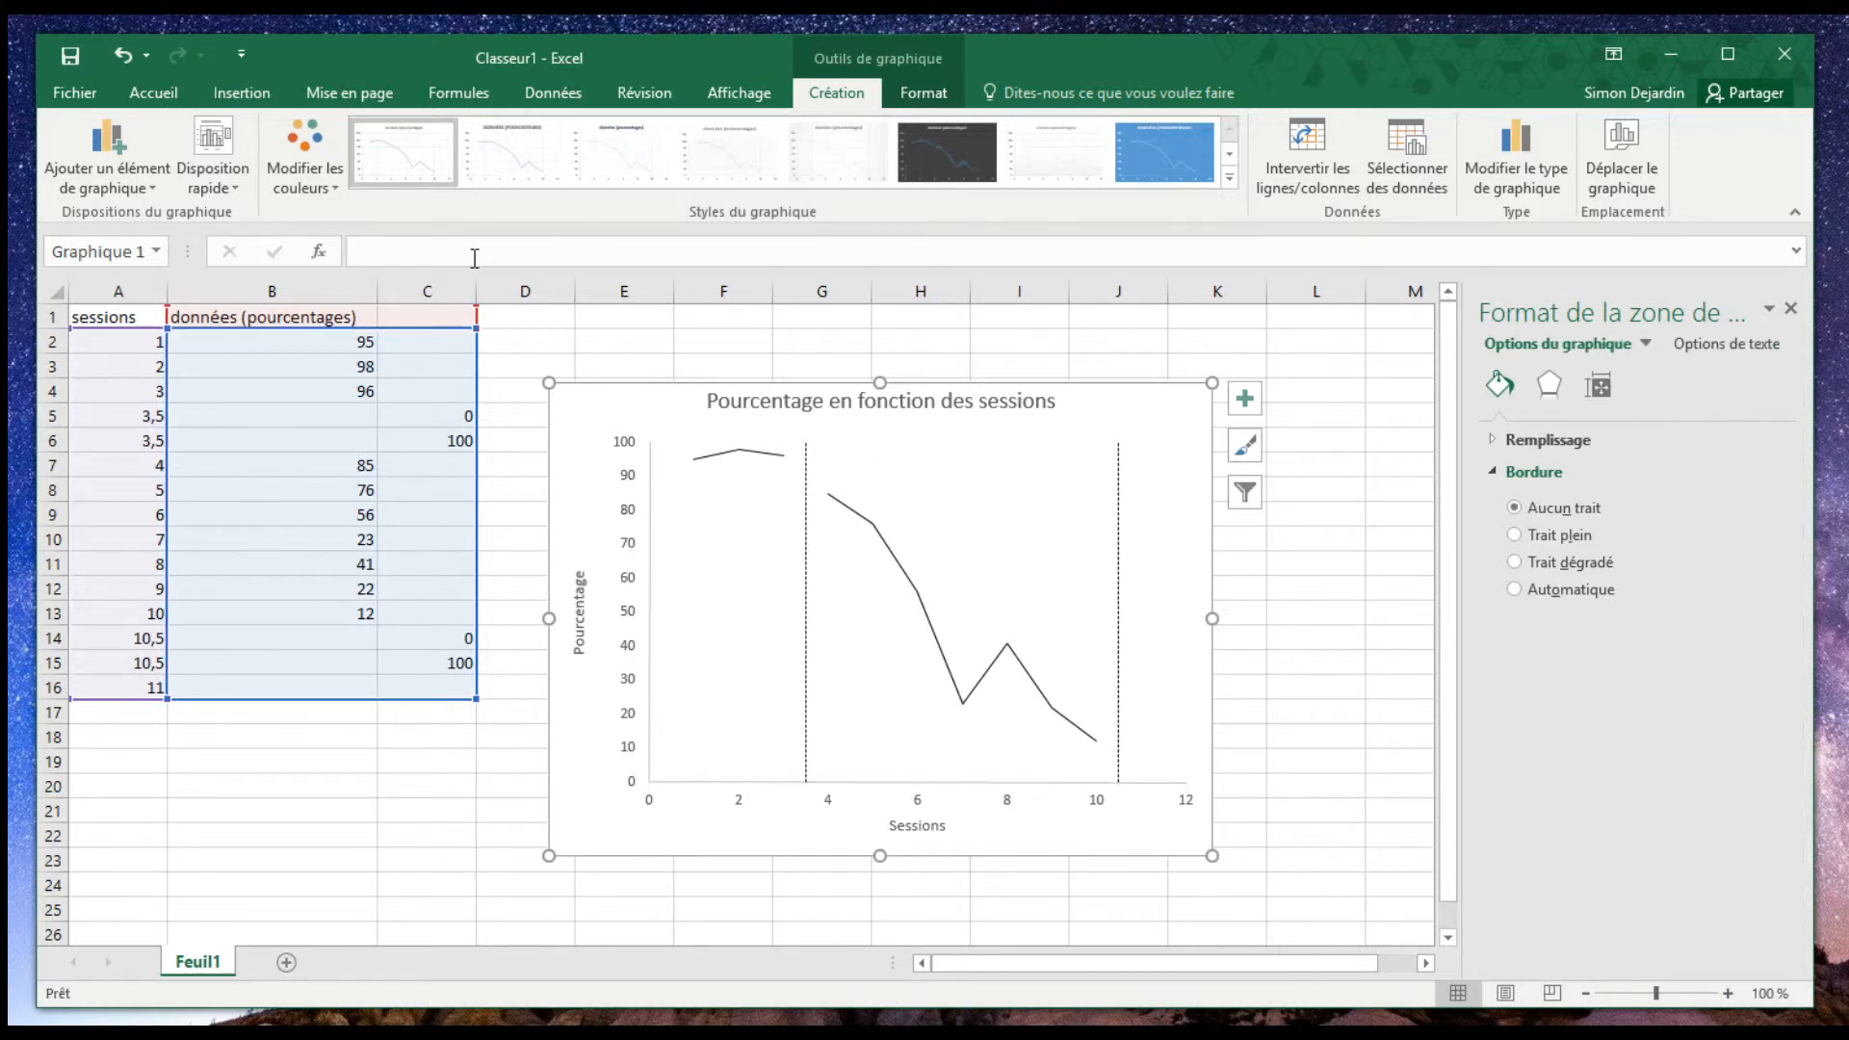
pyautogui.click(246, 96)
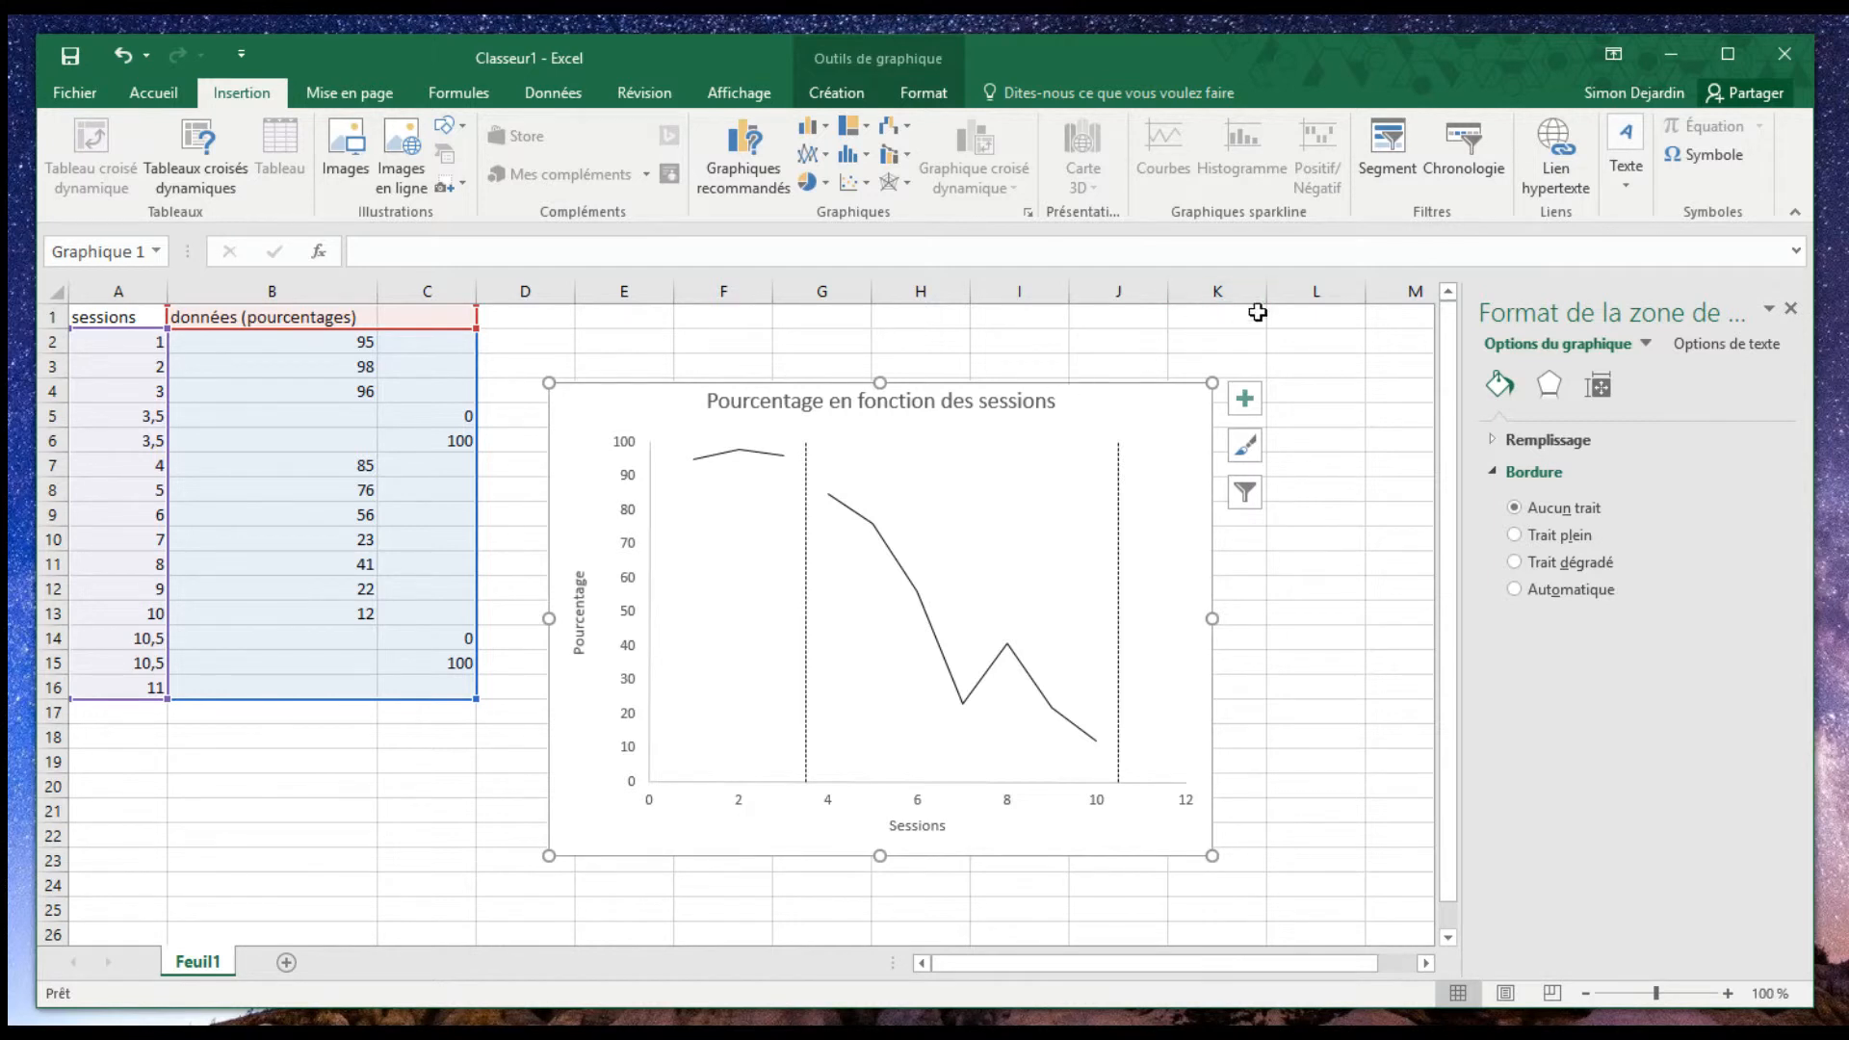
pyautogui.click(1795, 211)
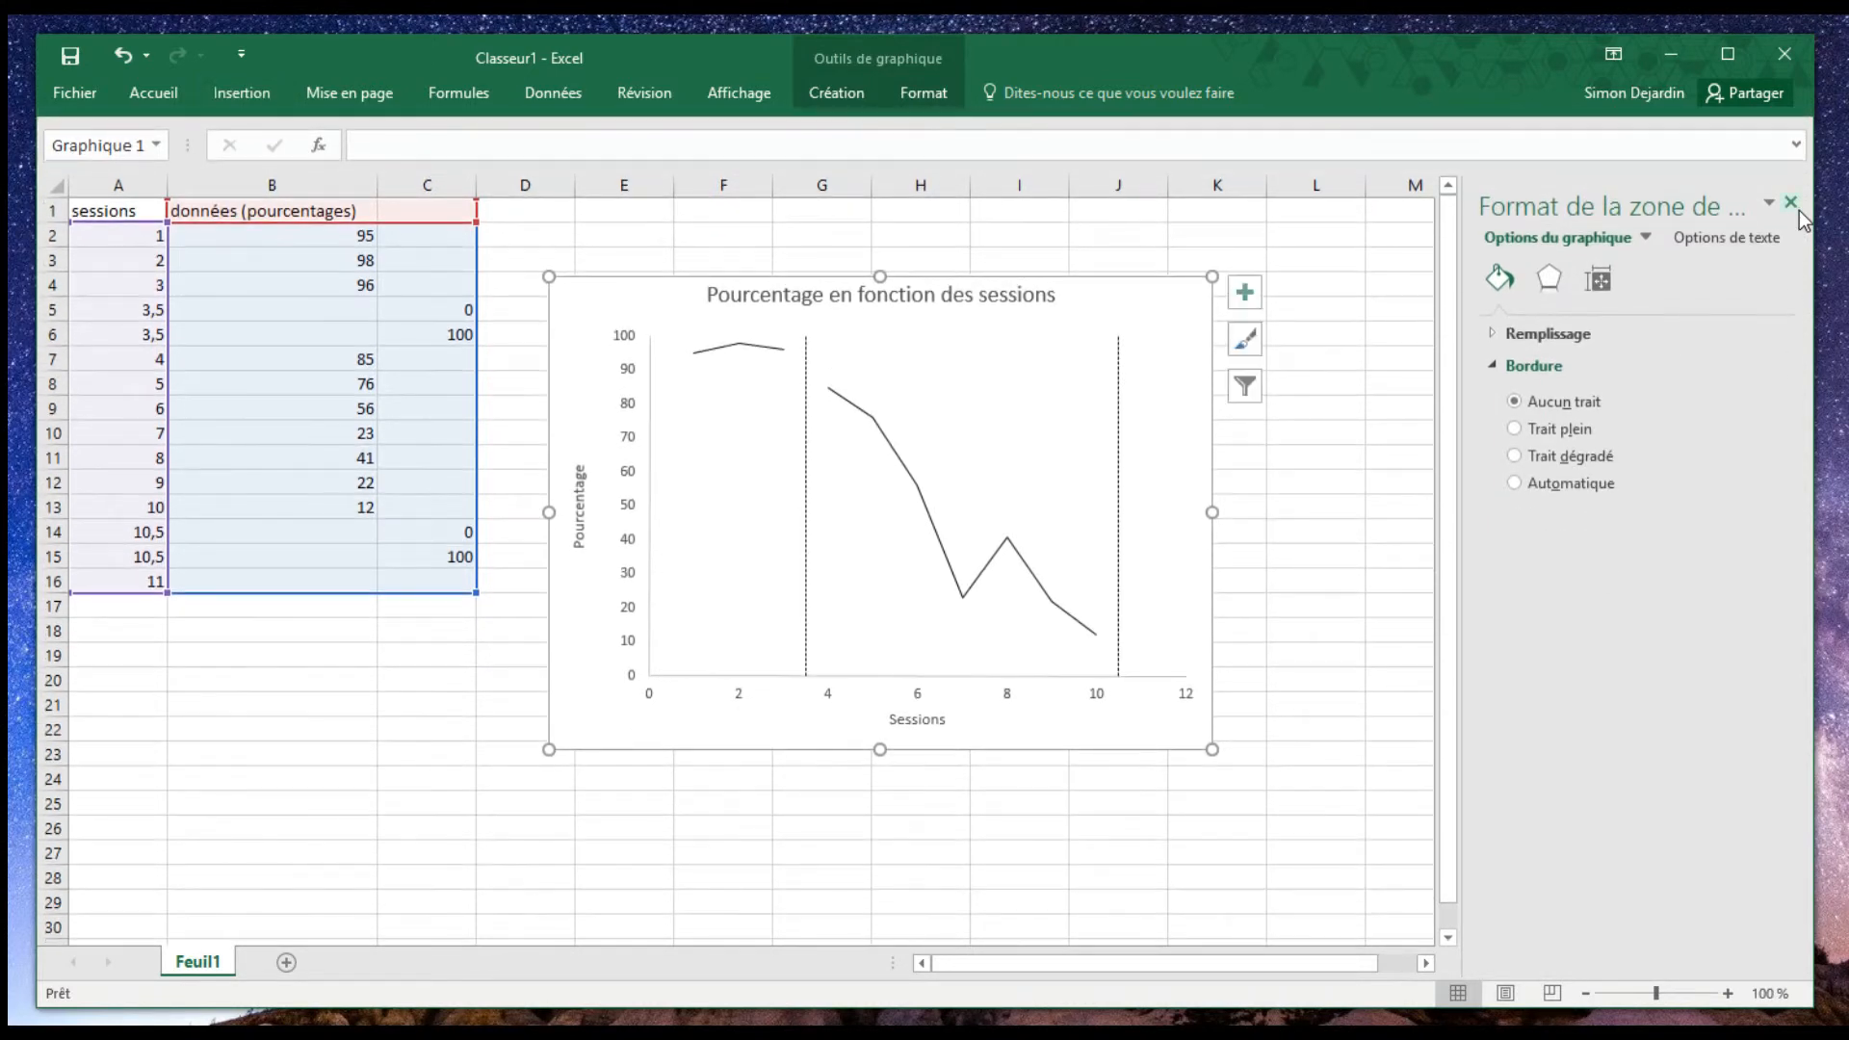
pyautogui.click(1796, 144)
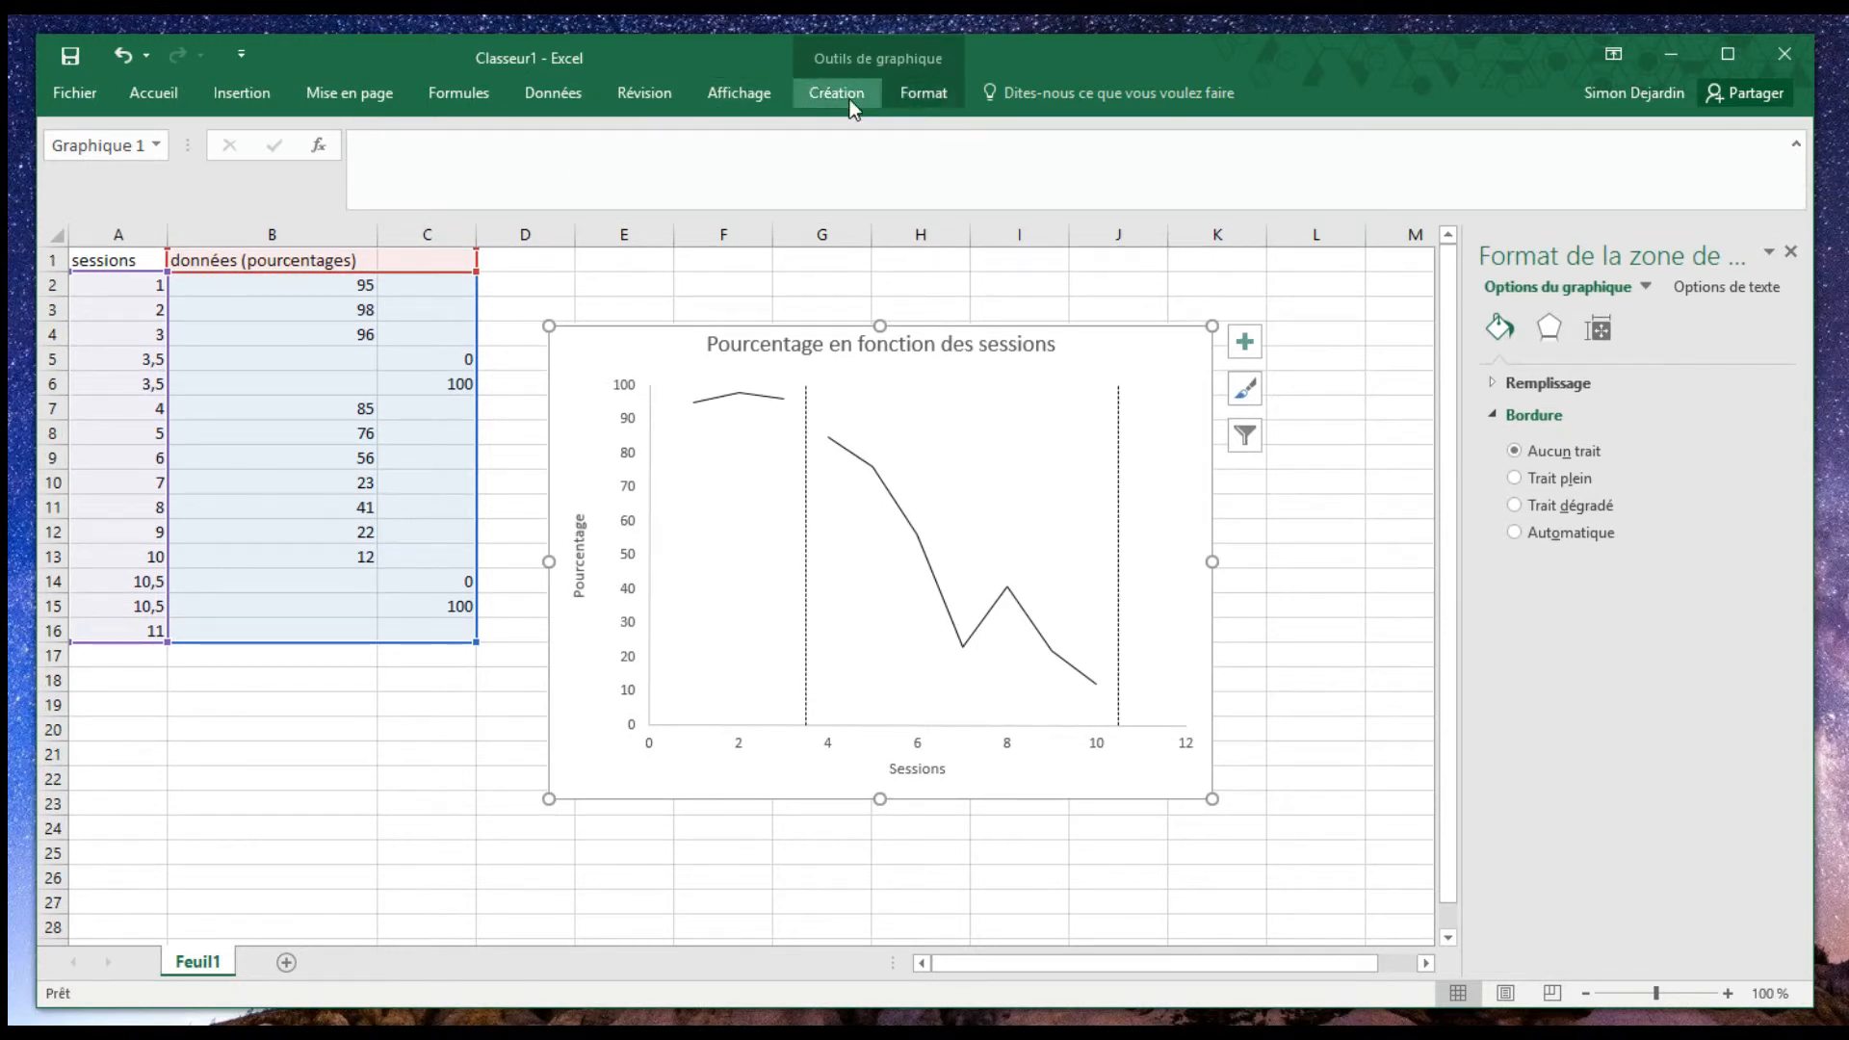
pyautogui.rightClick(1171, 342)
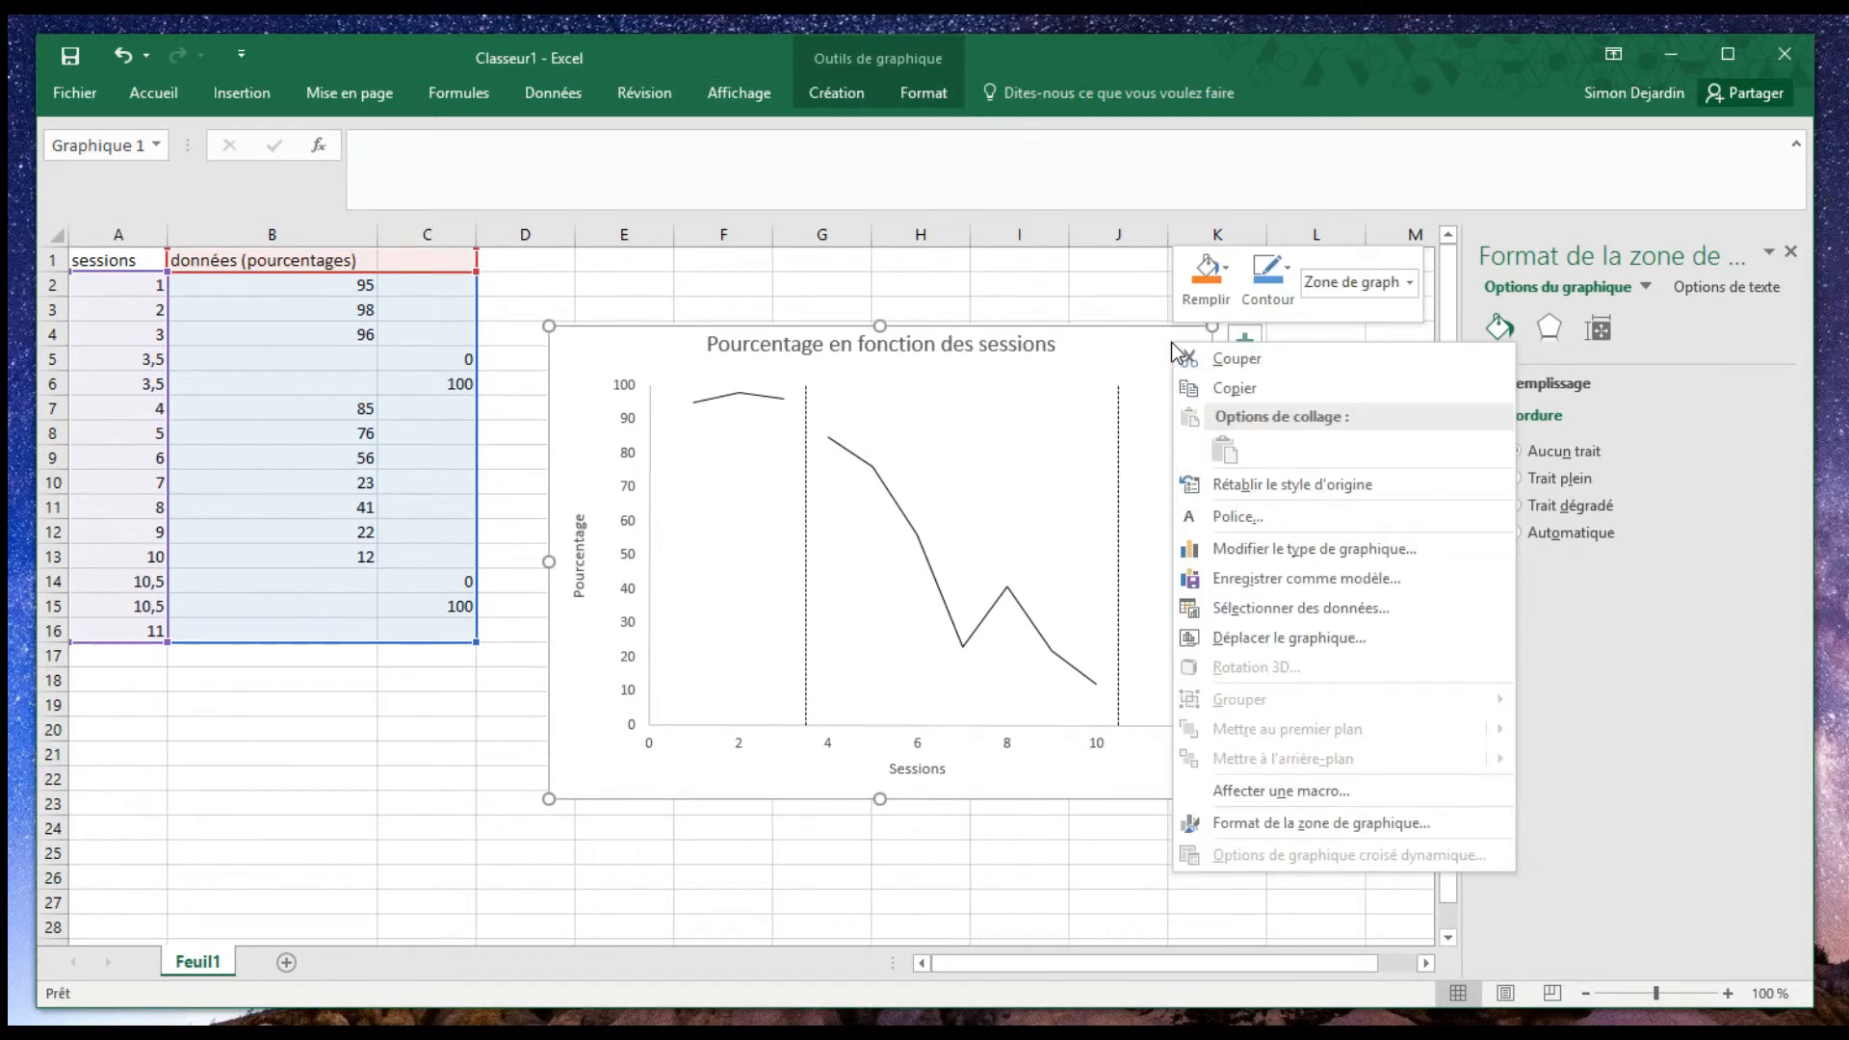
pyautogui.click(1169, 328)
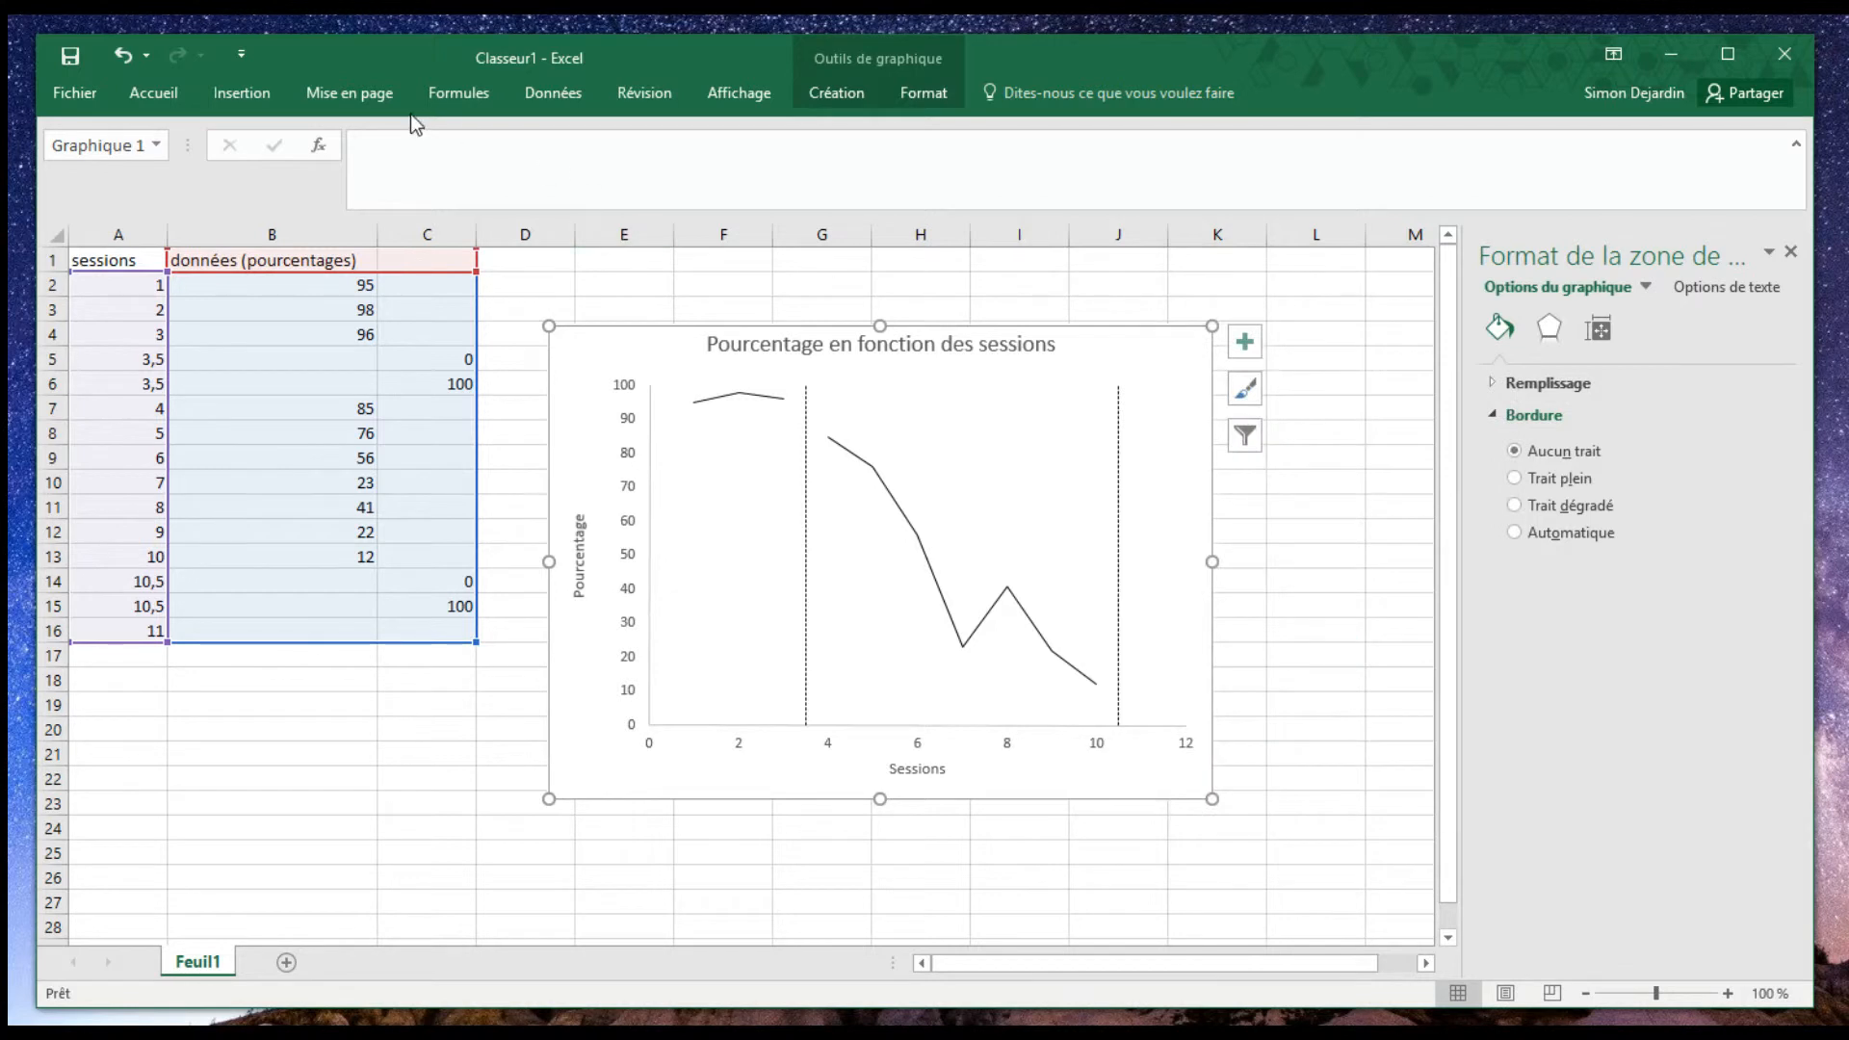
# - Insert a text box reading "LDB" inside the chart, low in the first phase before the first dashed line
pyautogui.click(241, 97)
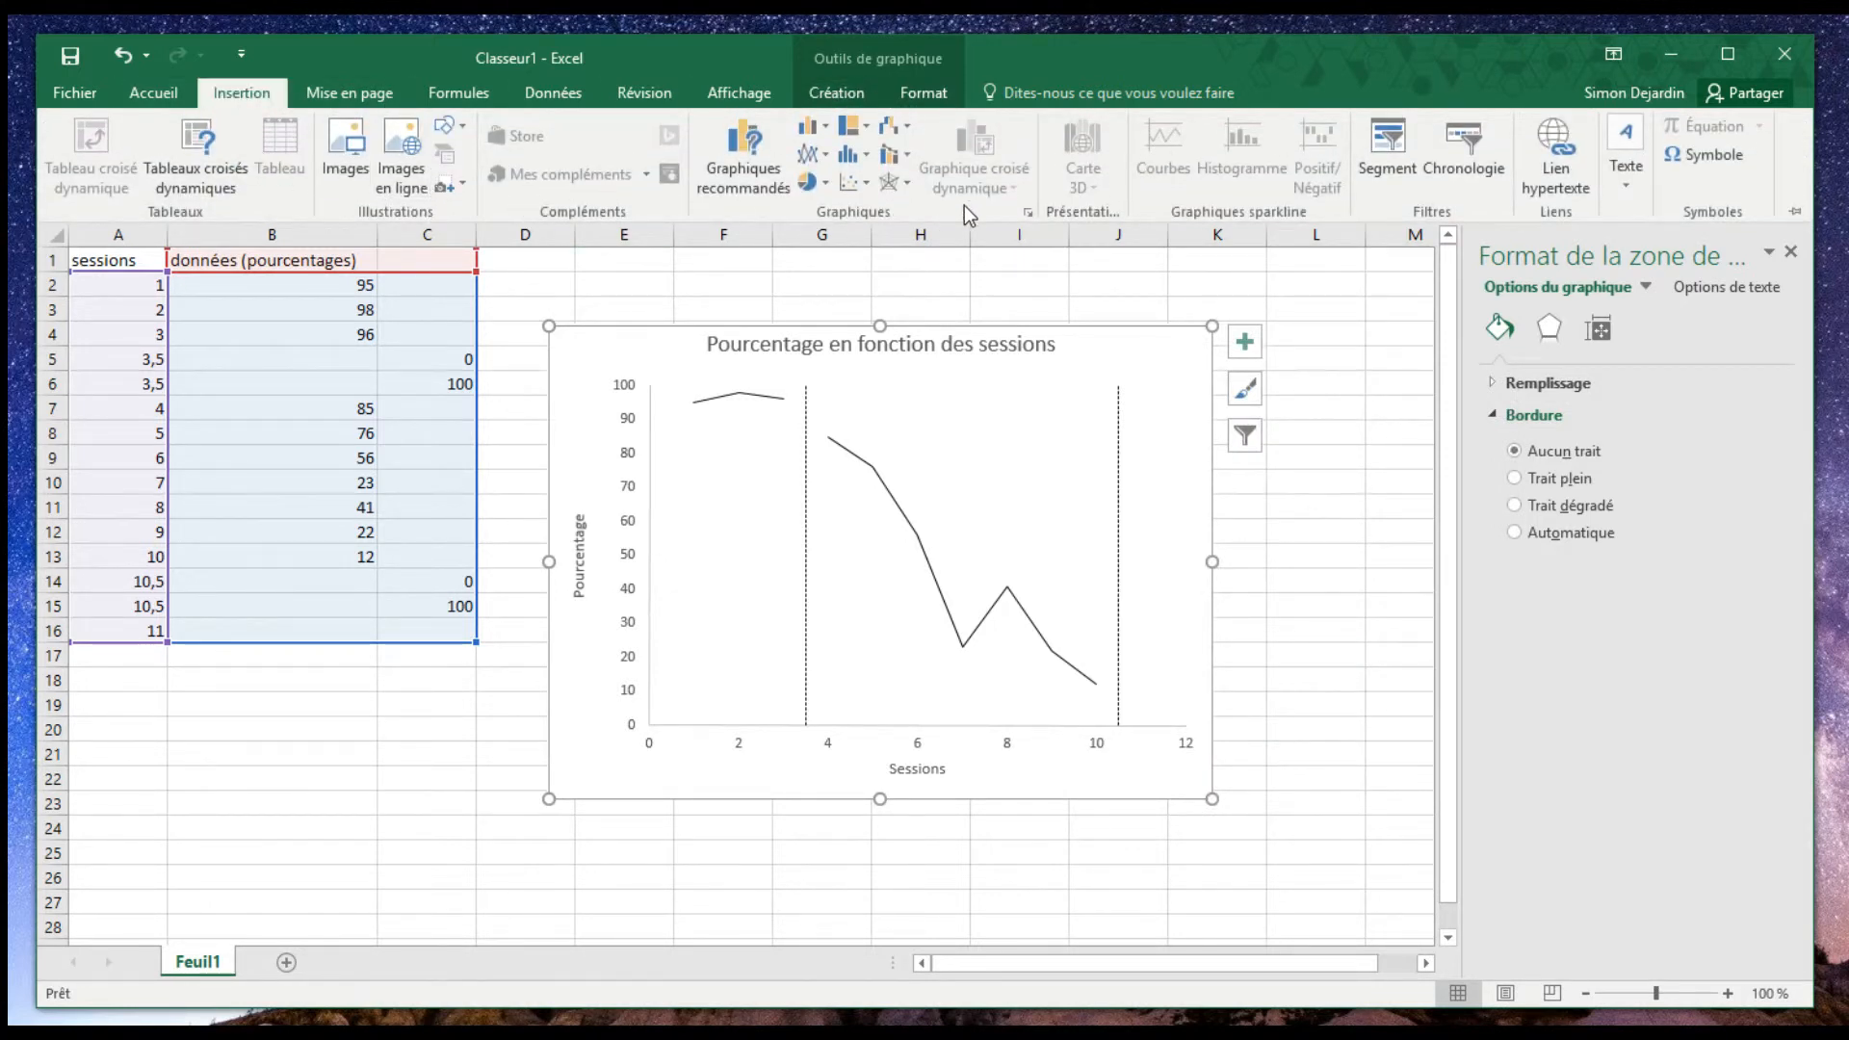
pyautogui.click(1623, 183)
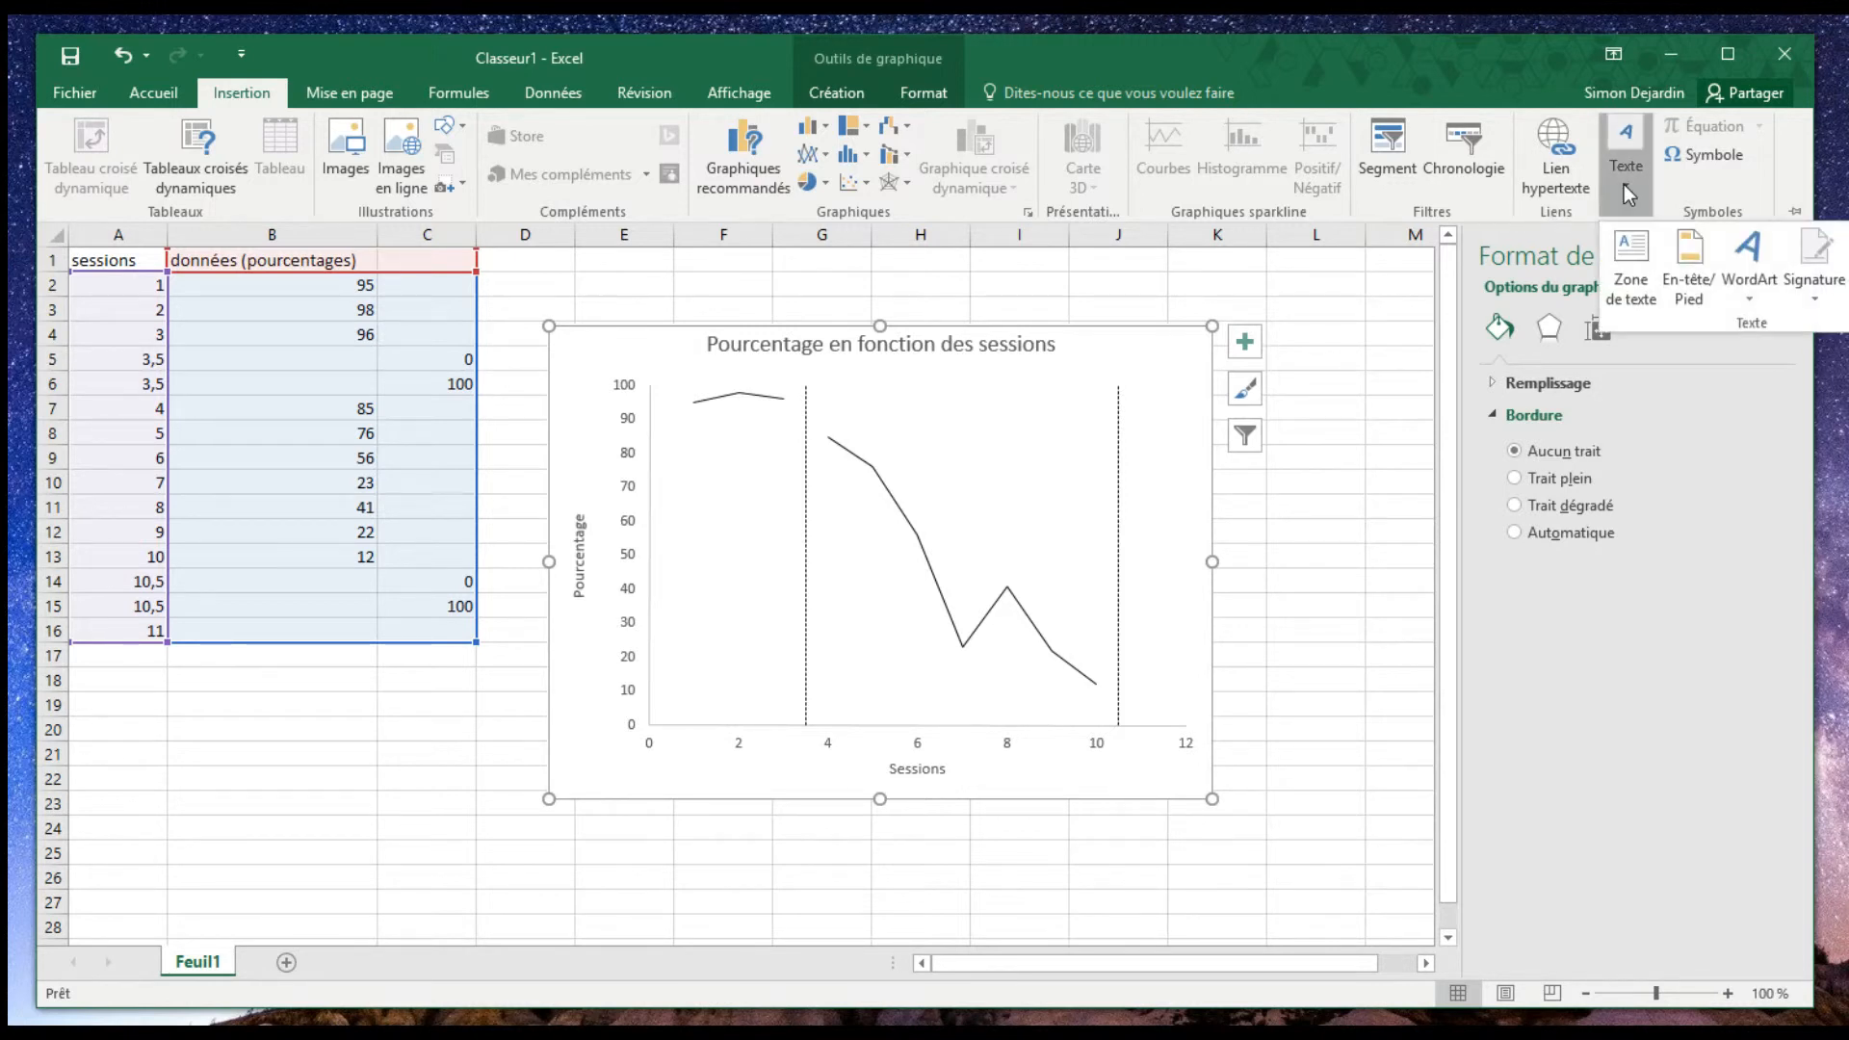
pyautogui.click(1629, 284)
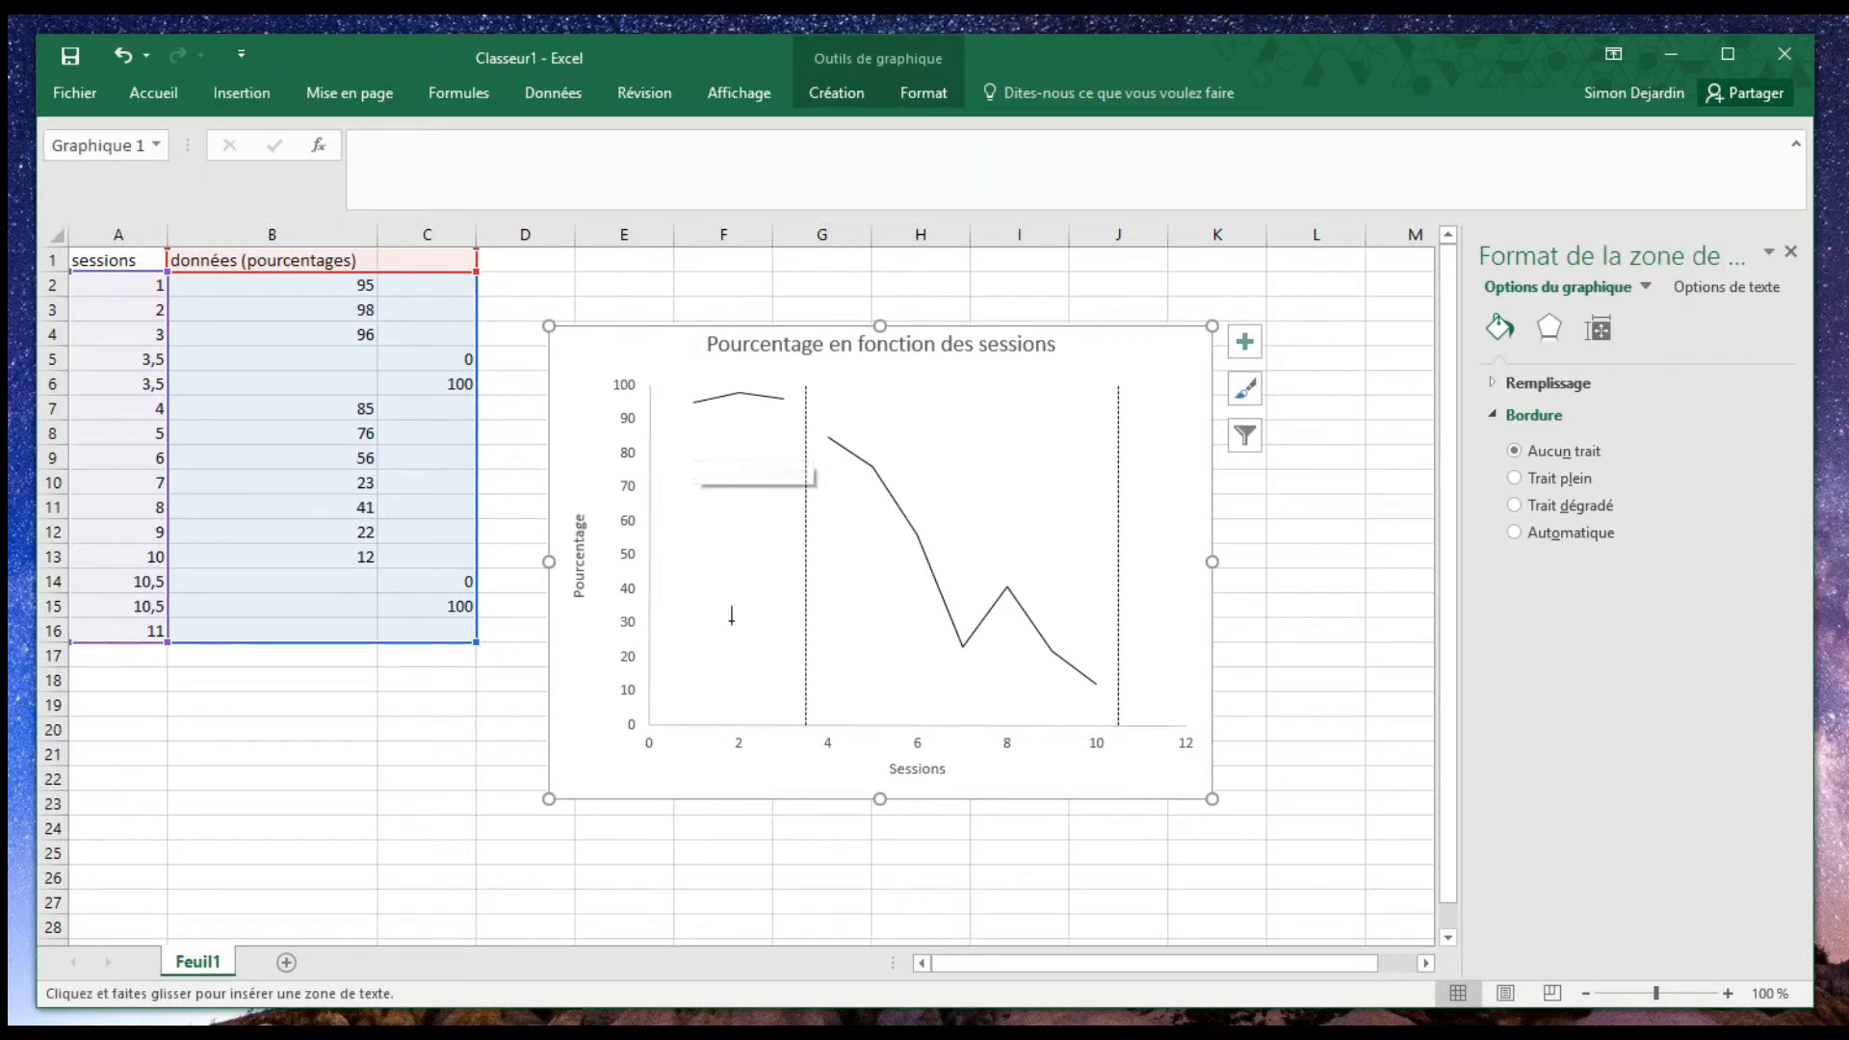
pyautogui.moveTo(700, 643); pyautogui.dragTo(774, 691)
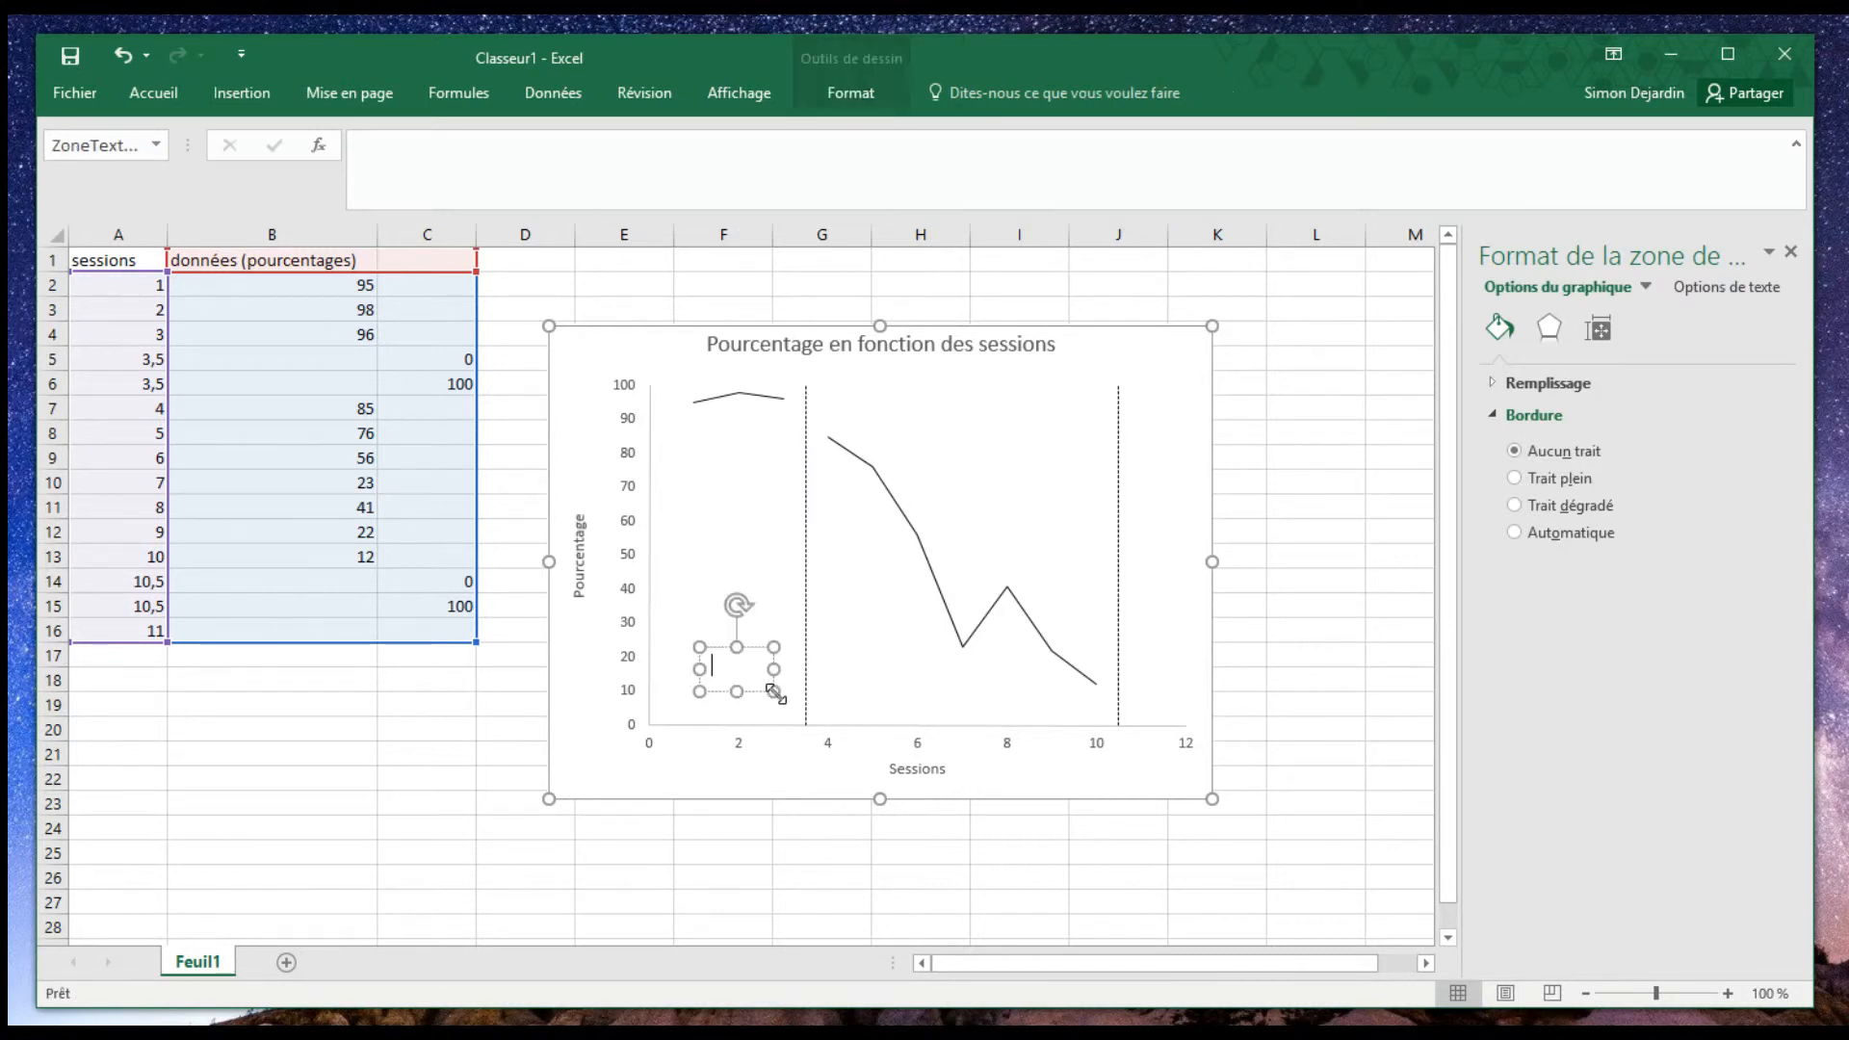
pyautogui.write('LDB')
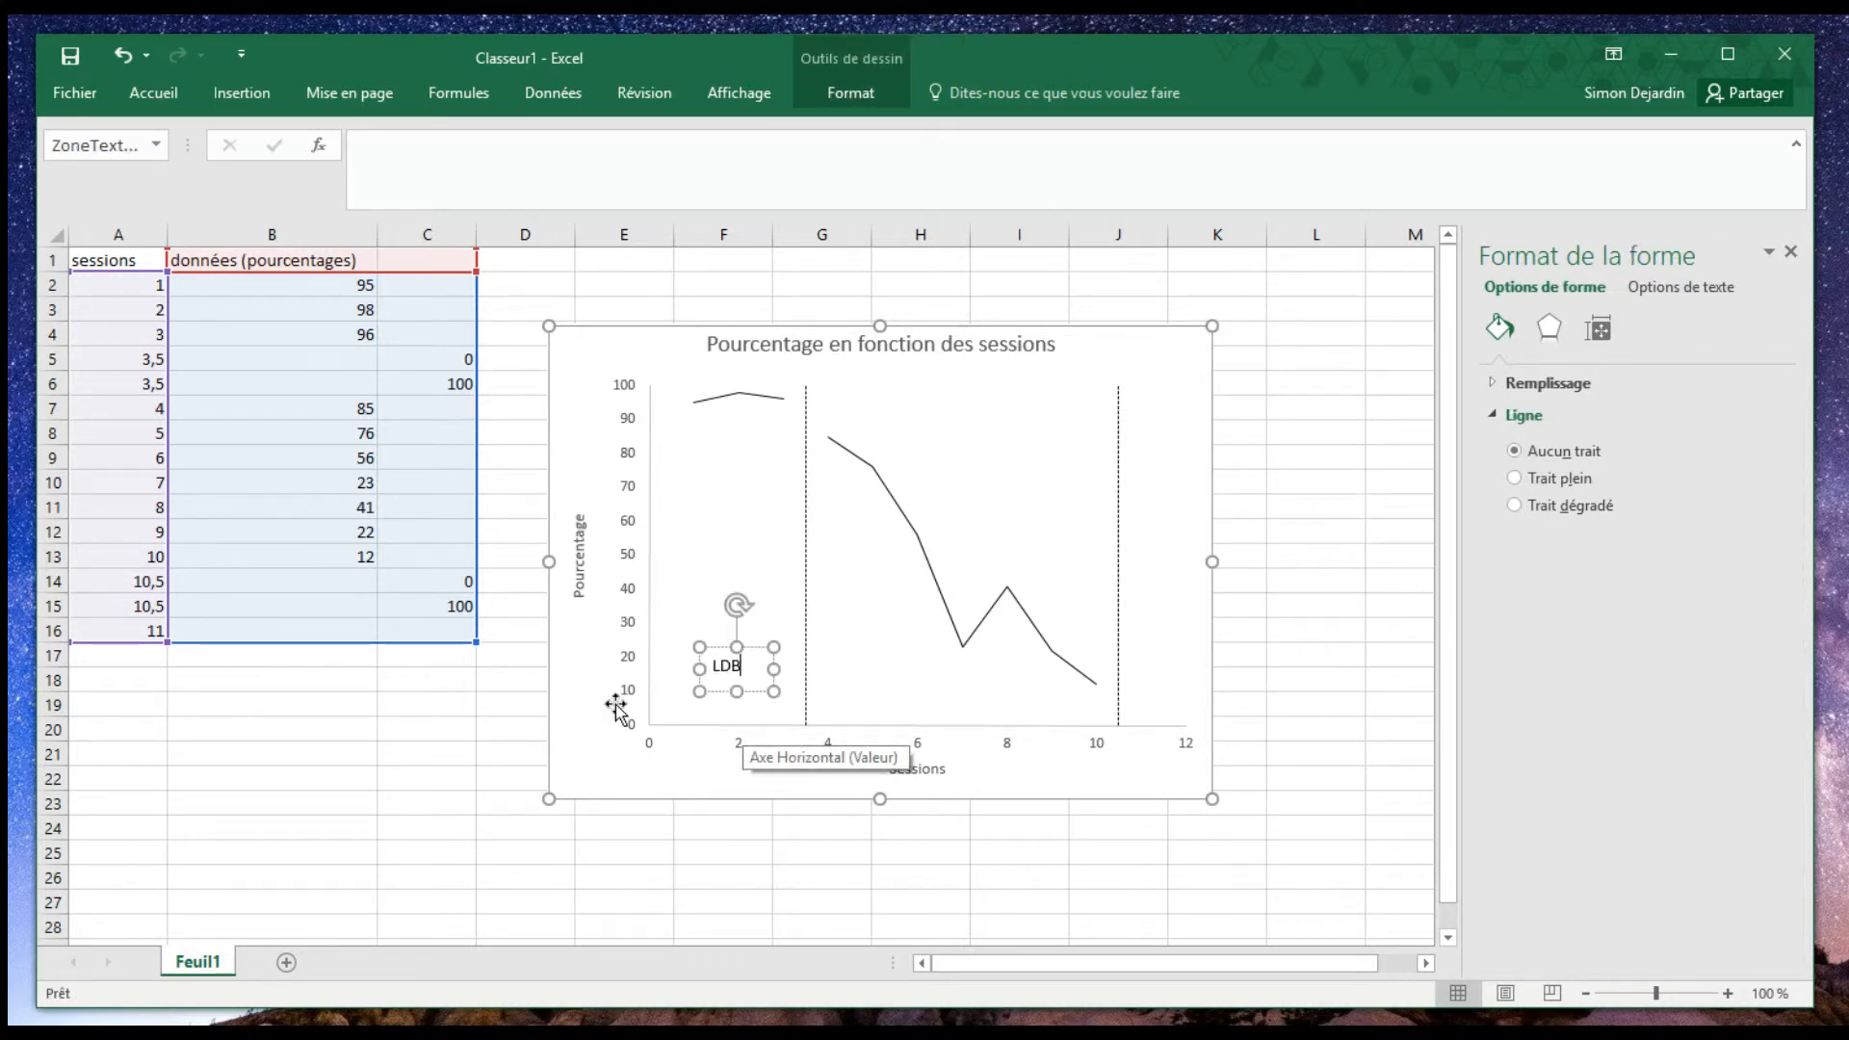
pyautogui.click(857, 699)
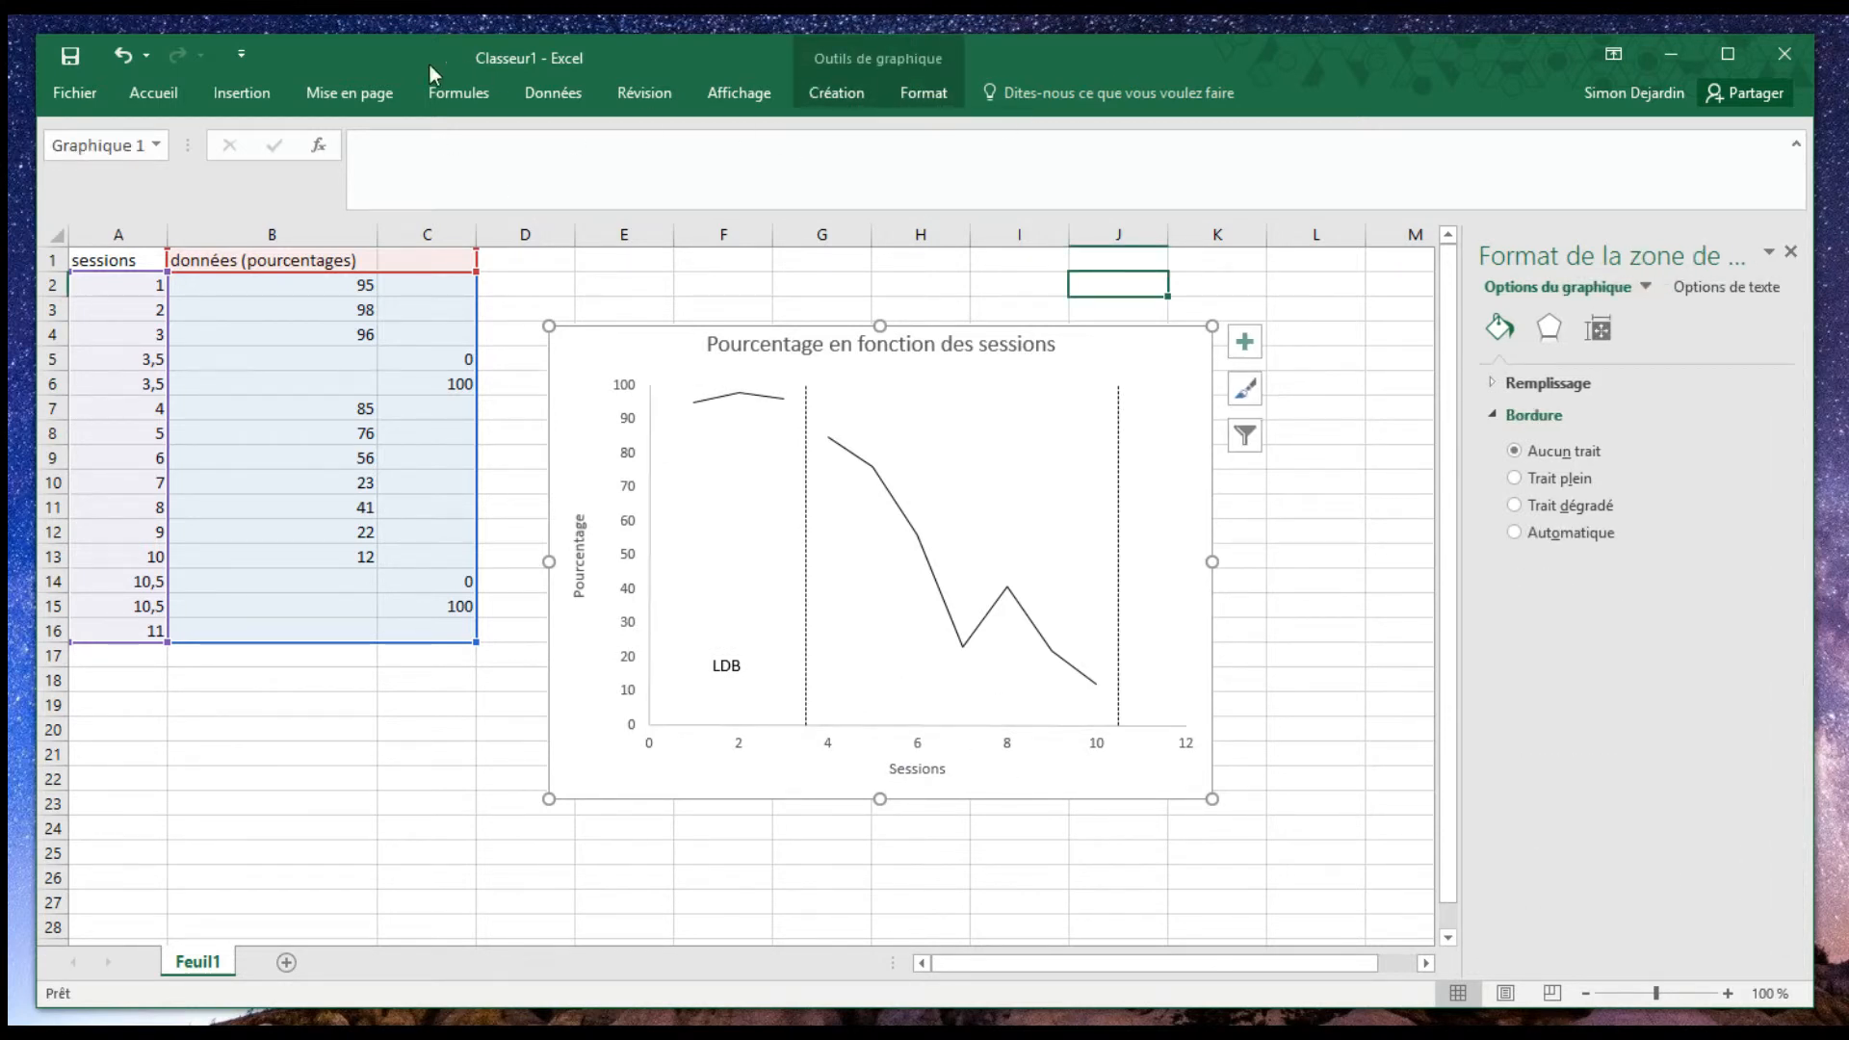
# - Insert a text box reading "Intervention" low in the second phase, between the two dashed lines
pyautogui.click(242, 92)
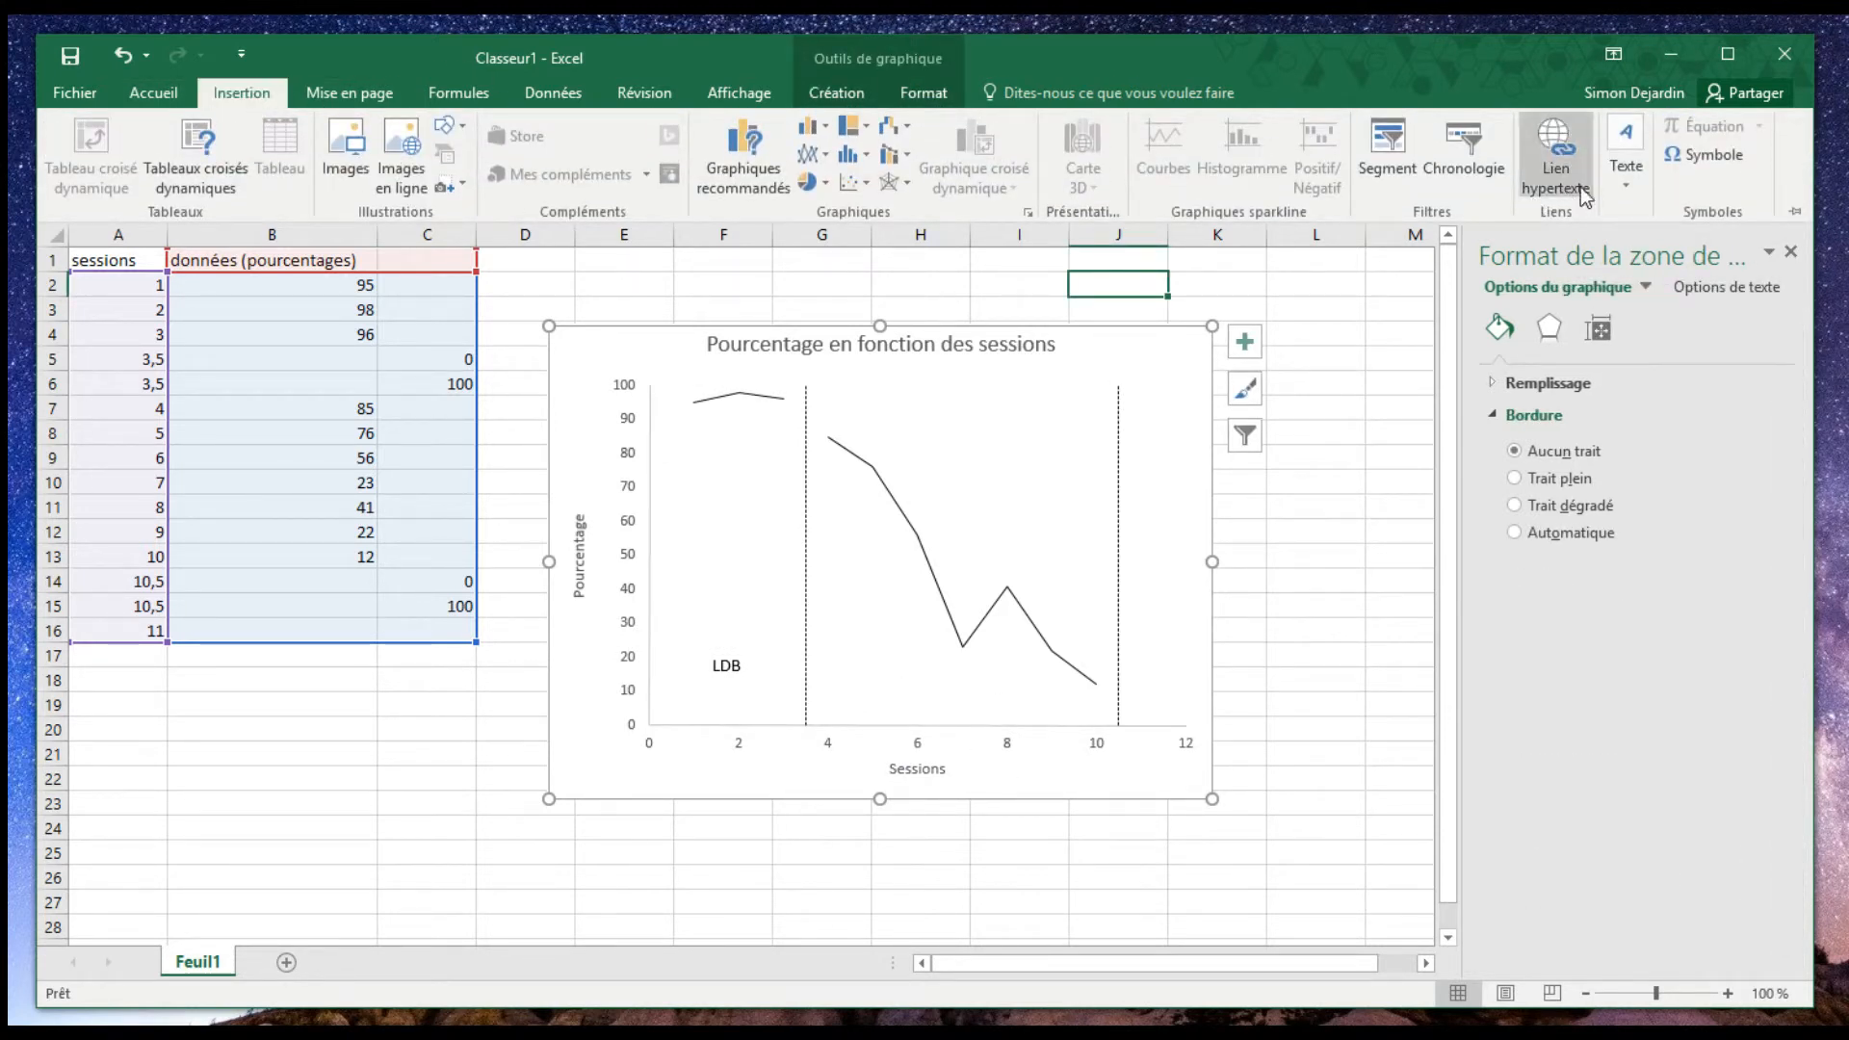
pyautogui.click(1625, 159)
pyautogui.click(1629, 258)
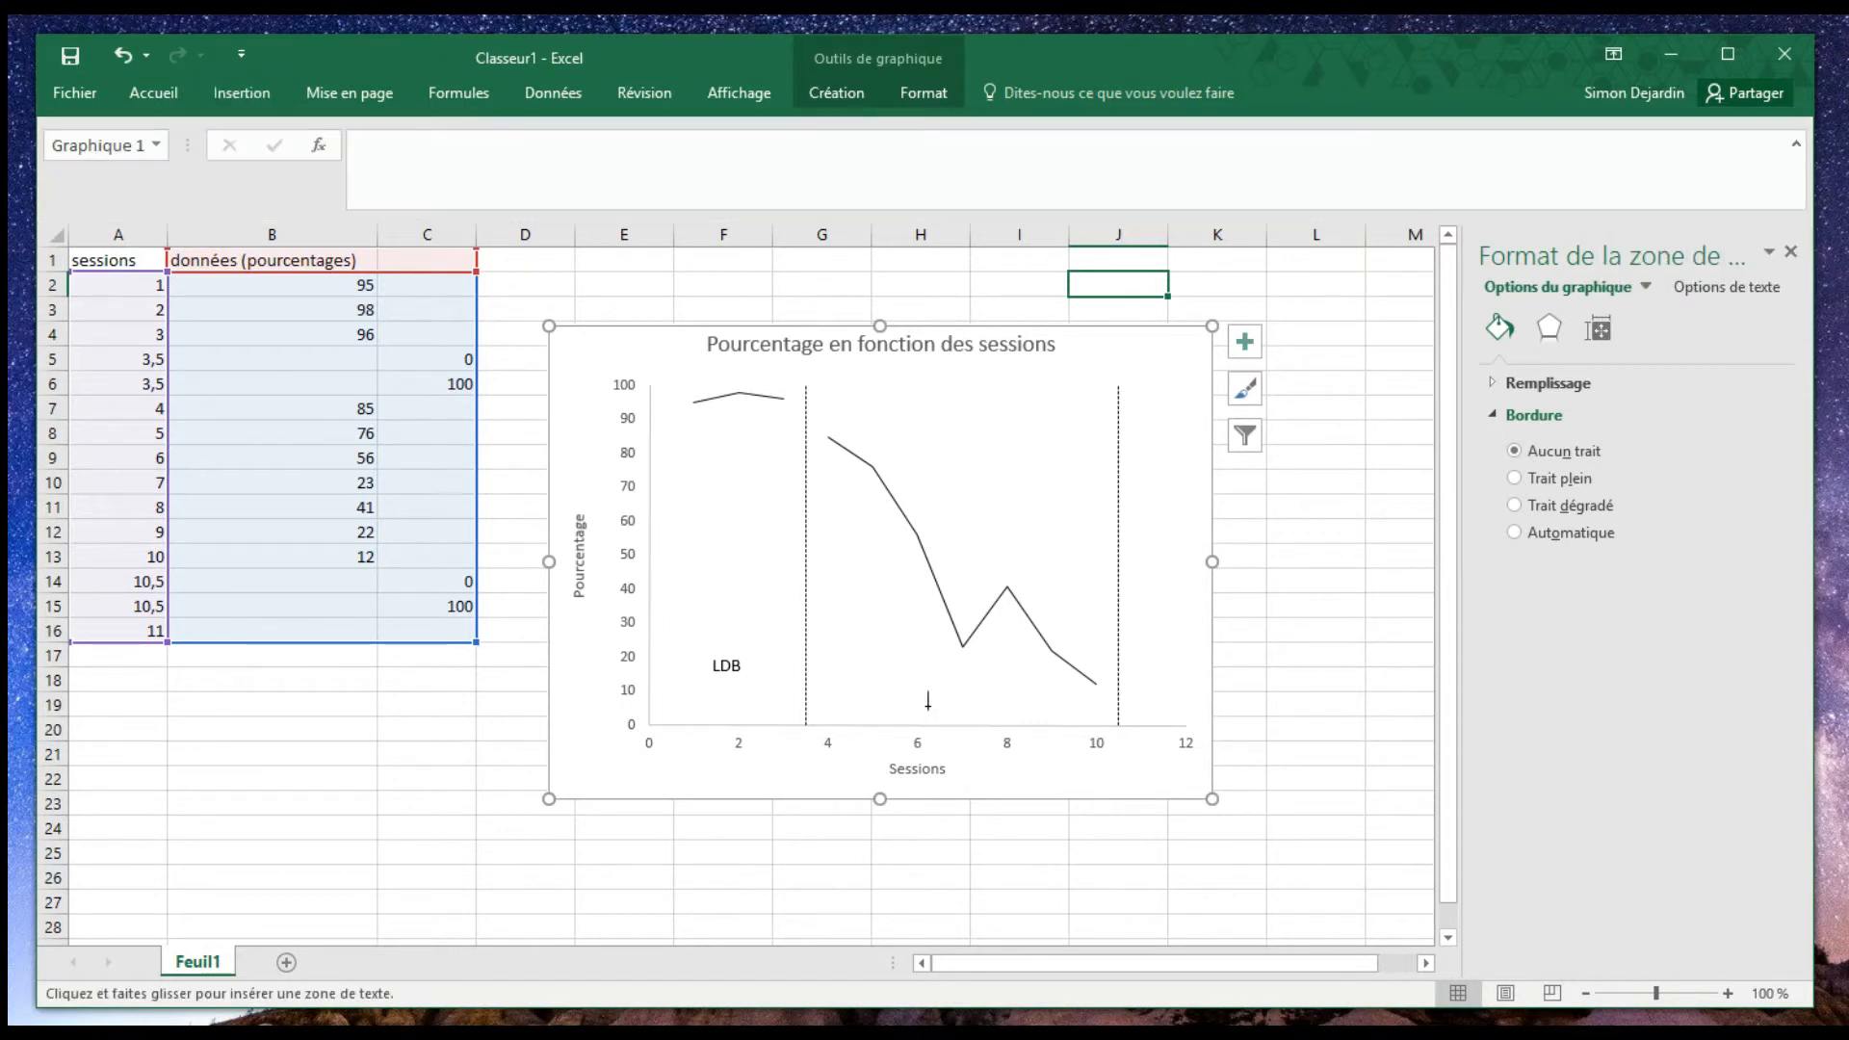
pyautogui.moveTo(901, 666); pyautogui.dragTo(1025, 700)
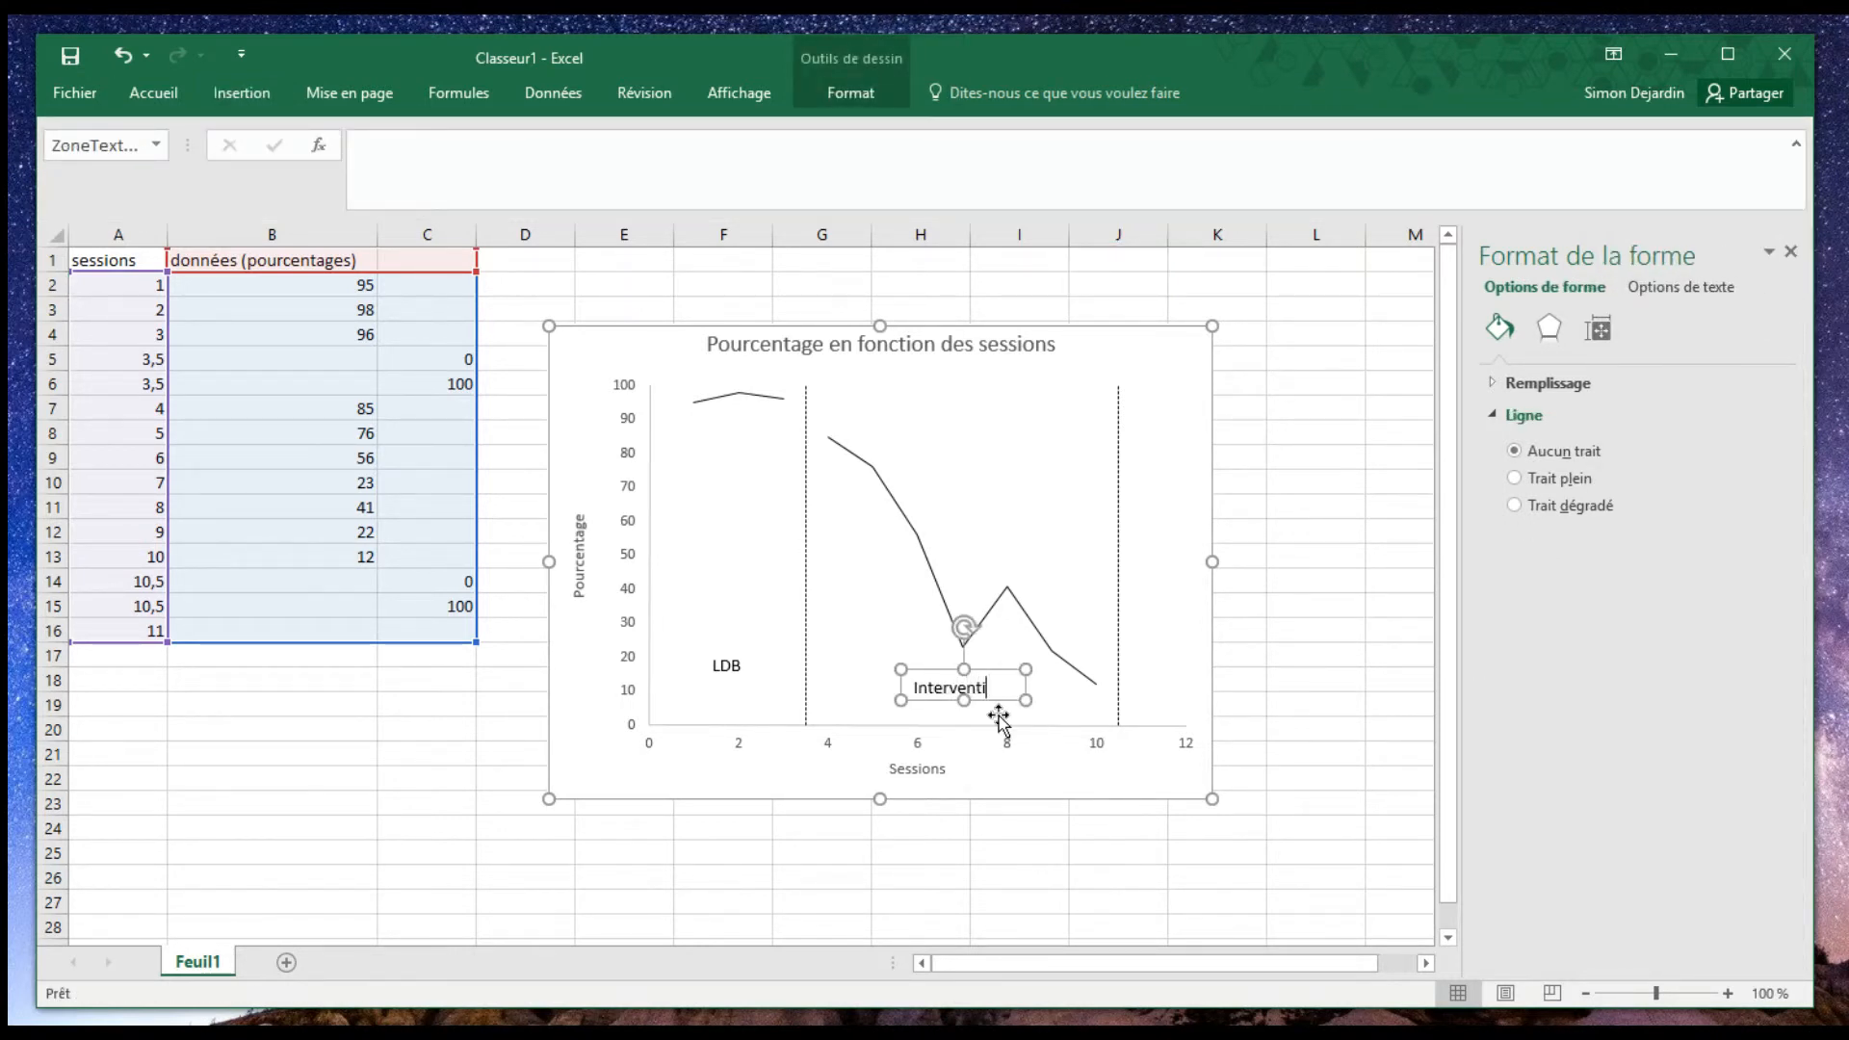
pyautogui.click(1067, 874)
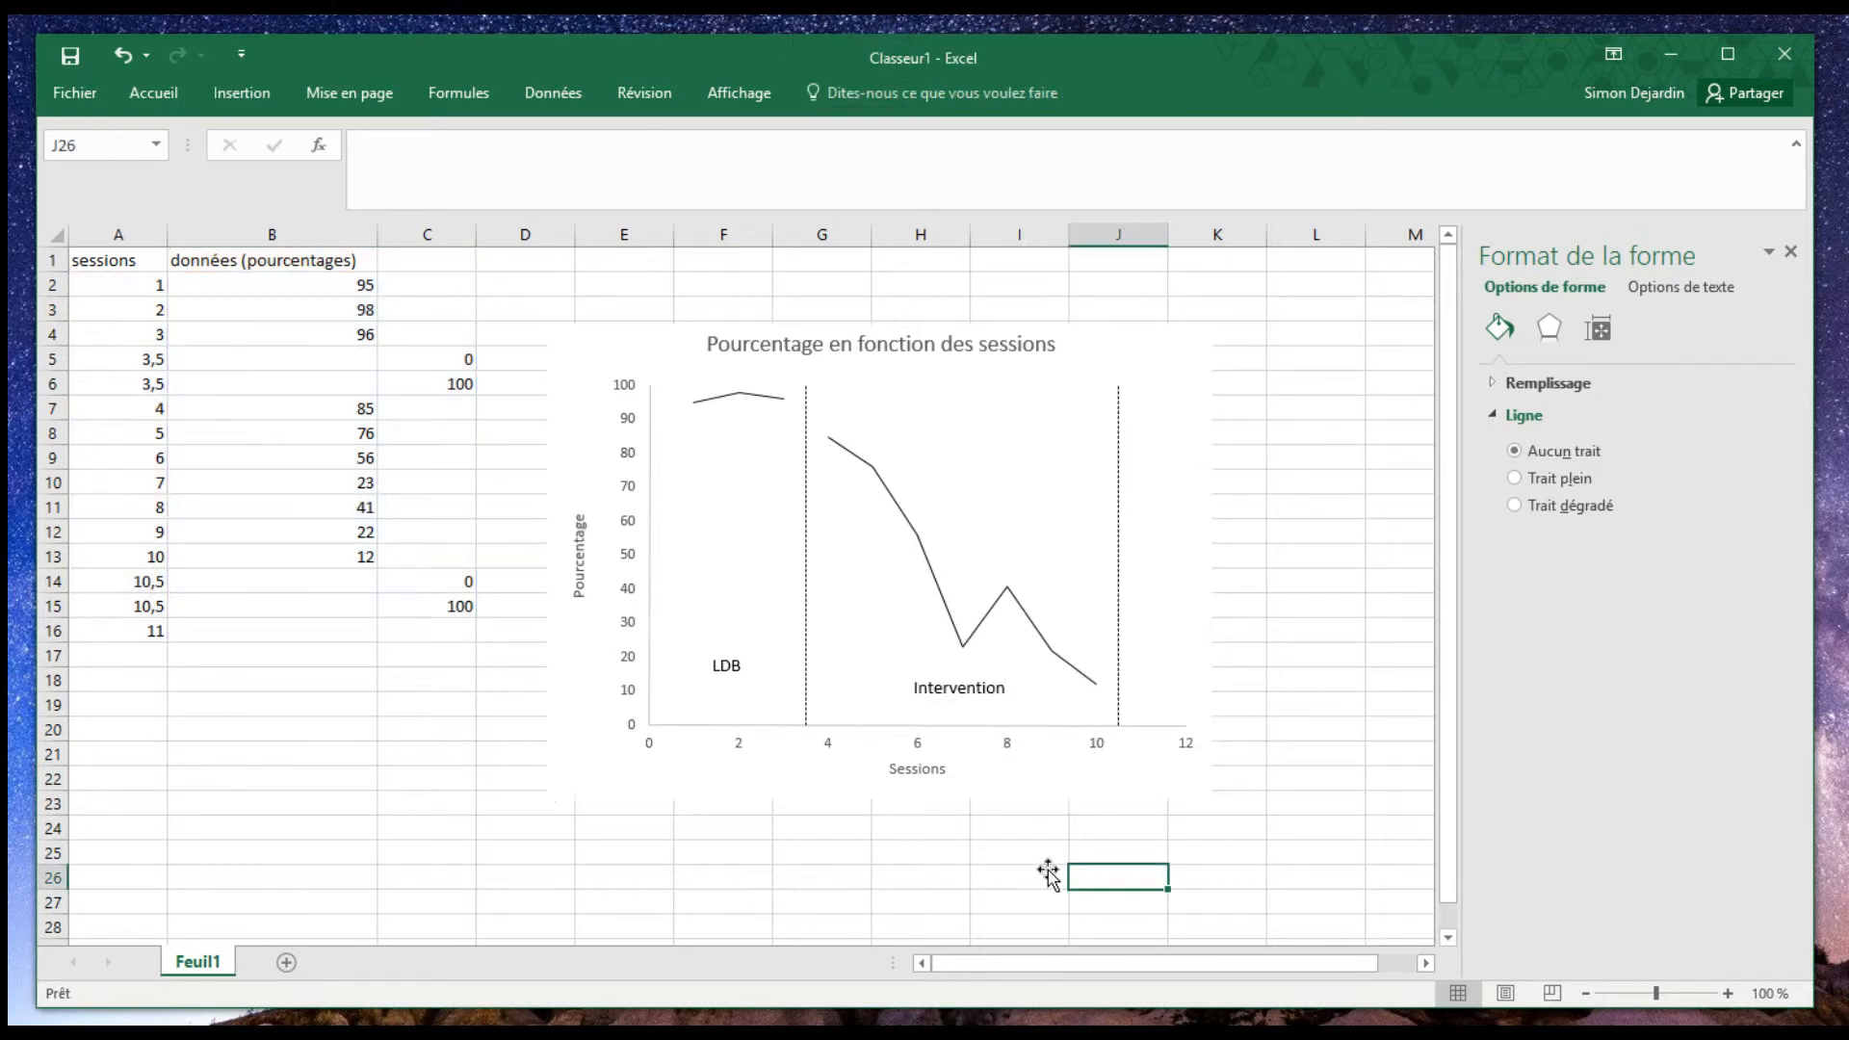
# - Lower the "LDB" label and nudge the "Intervention" label so both phase labels sit at the same height
pyautogui.click(738, 665)
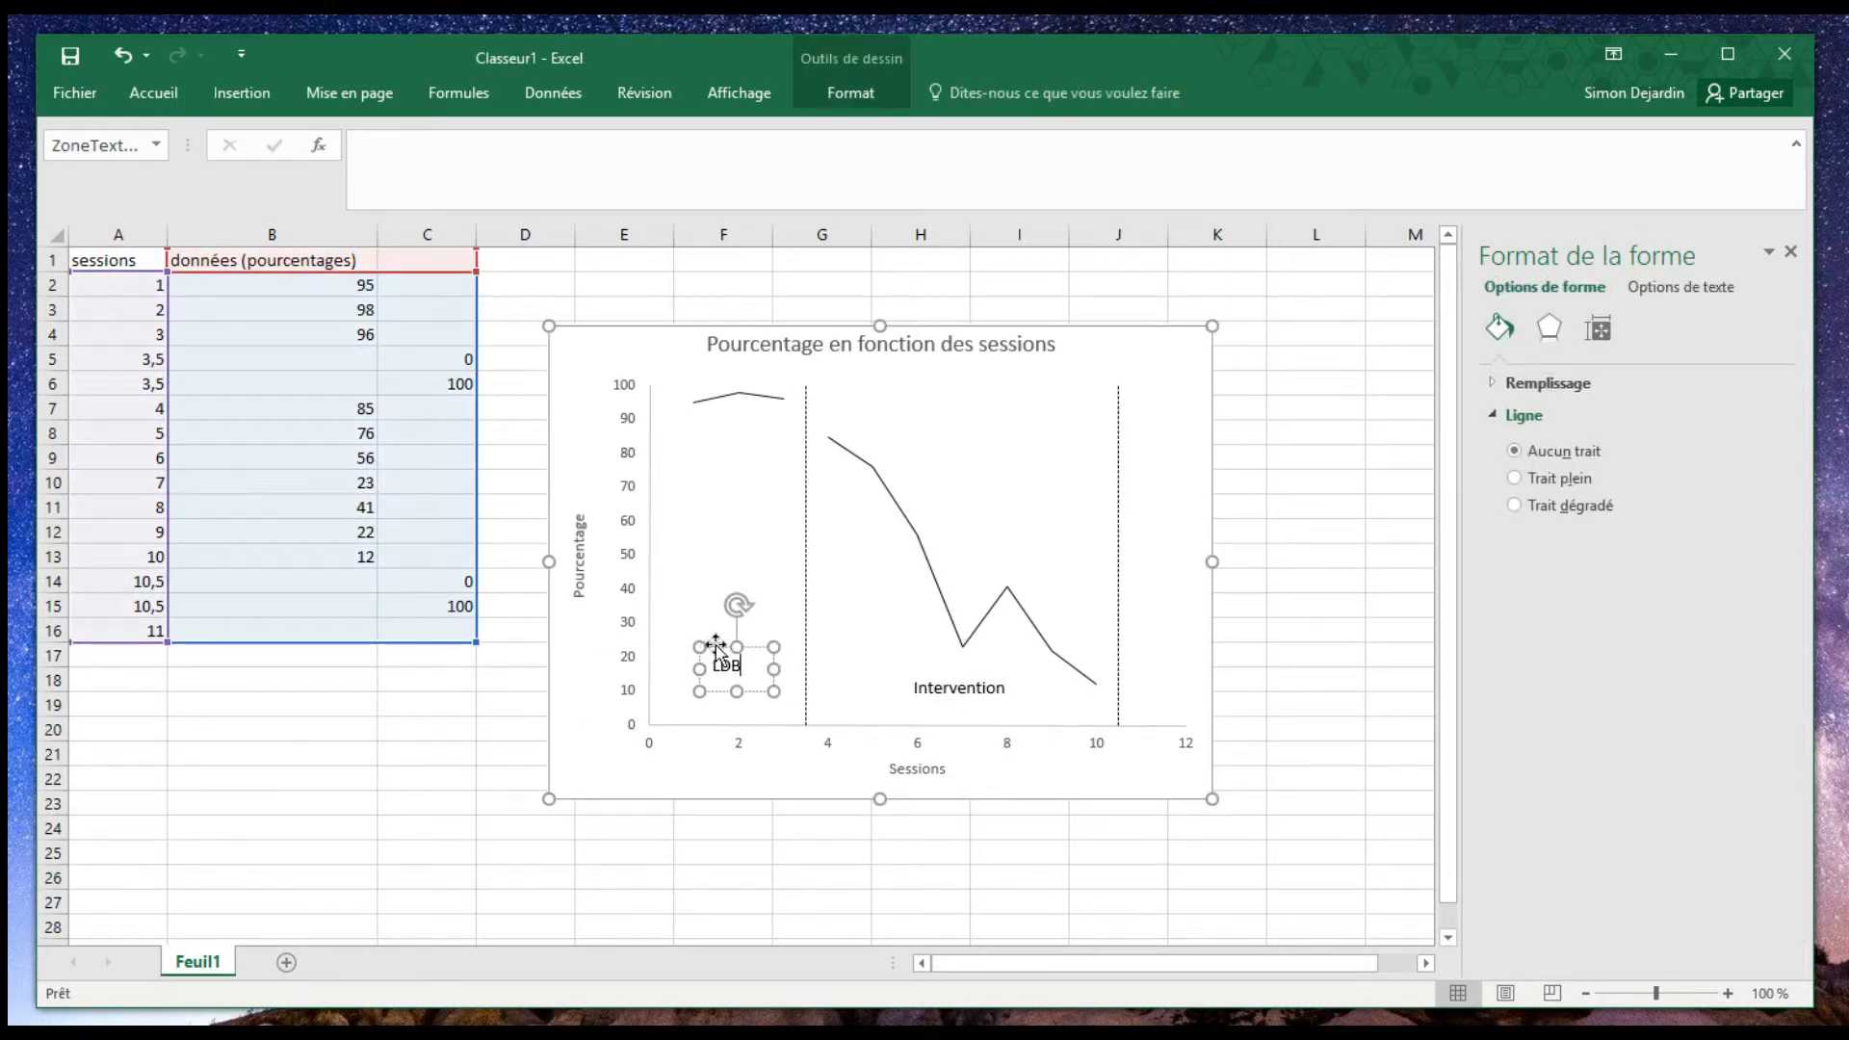
pyautogui.moveTo(716, 644); pyautogui.dragTo(716, 666)
pyautogui.click(985, 688)
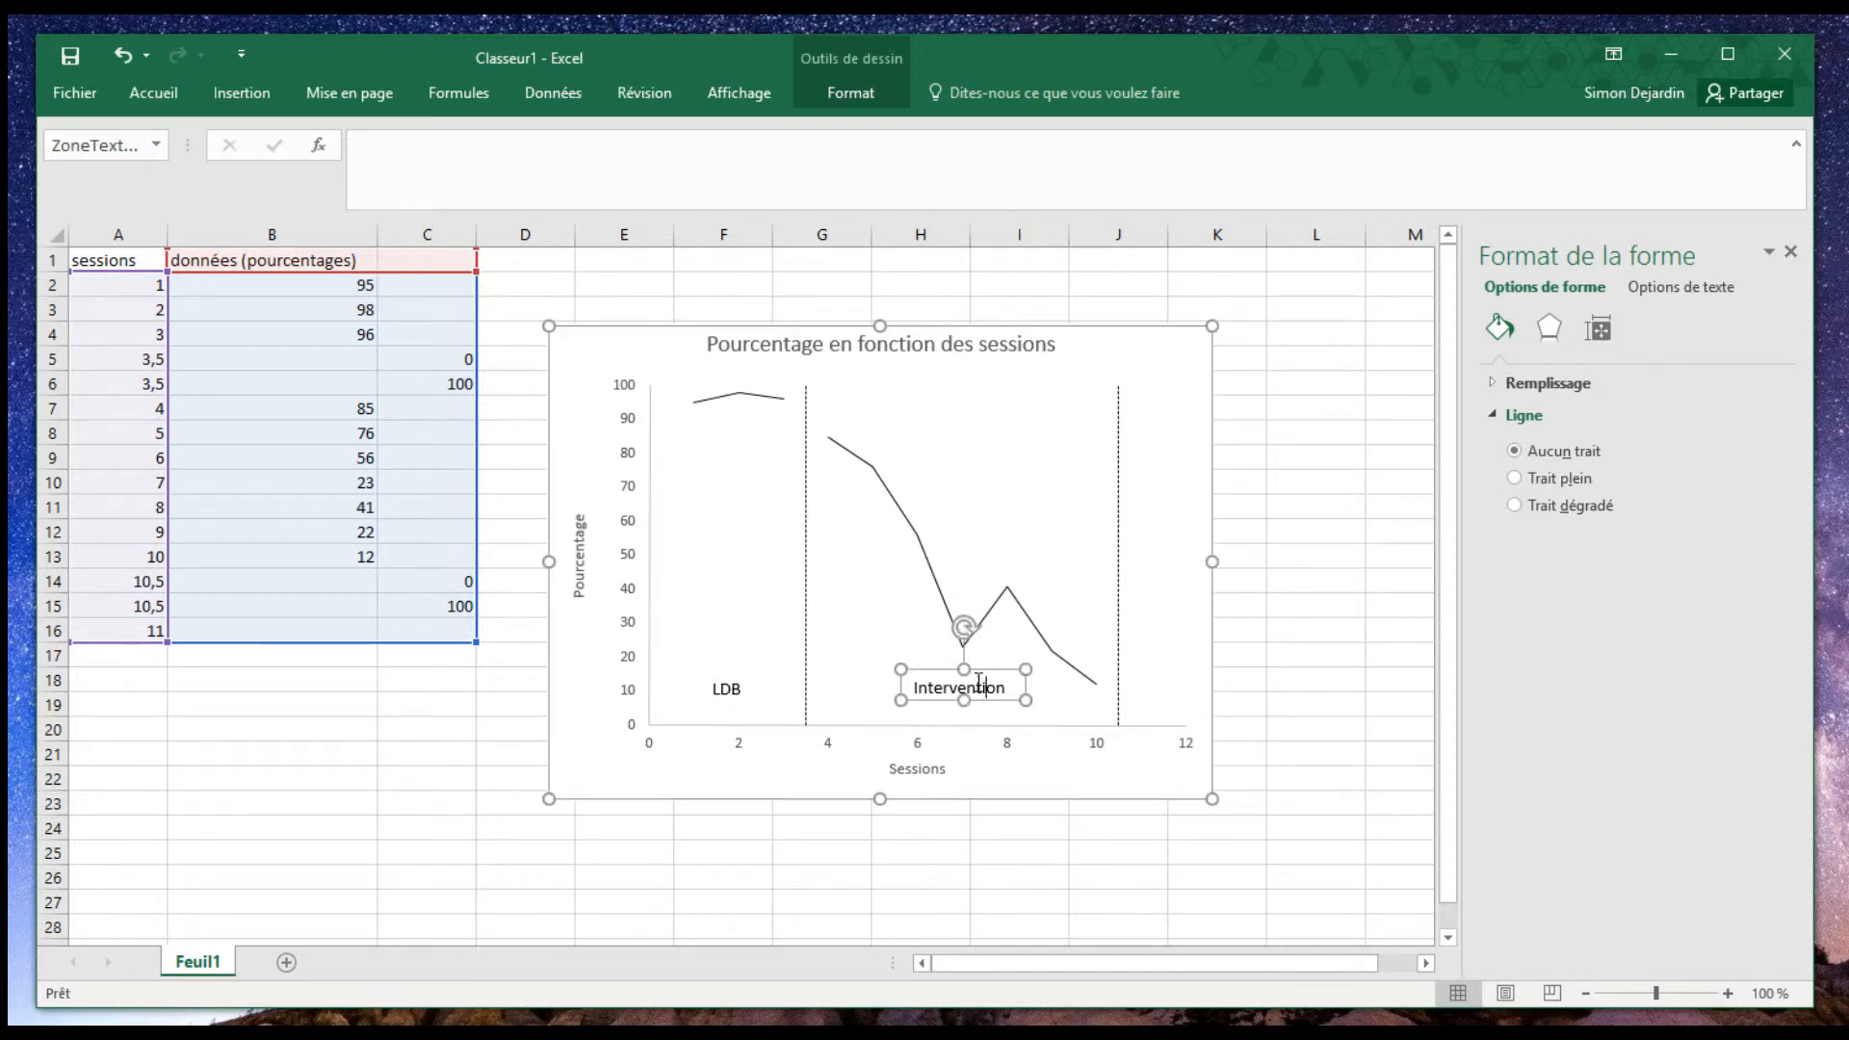
pyautogui.moveTo(980, 674); pyautogui.dragTo(978, 676)
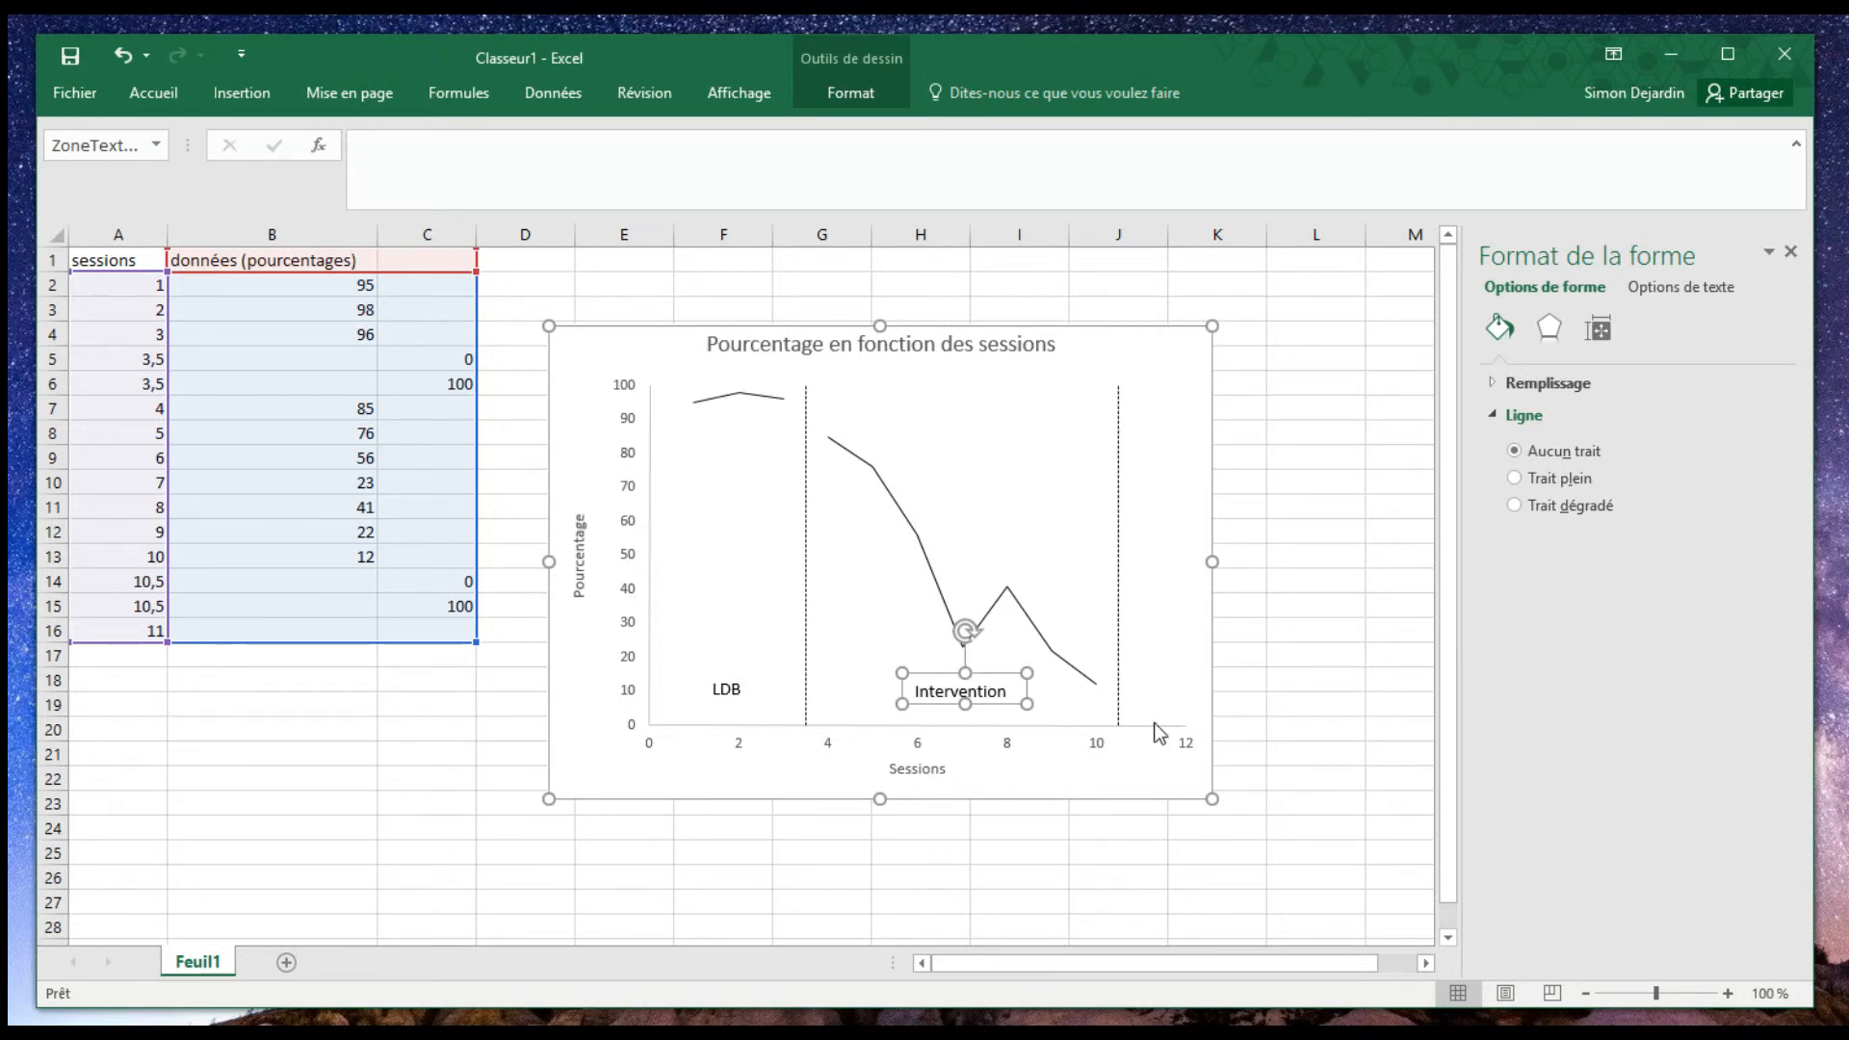
pyautogui.click(1086, 903)
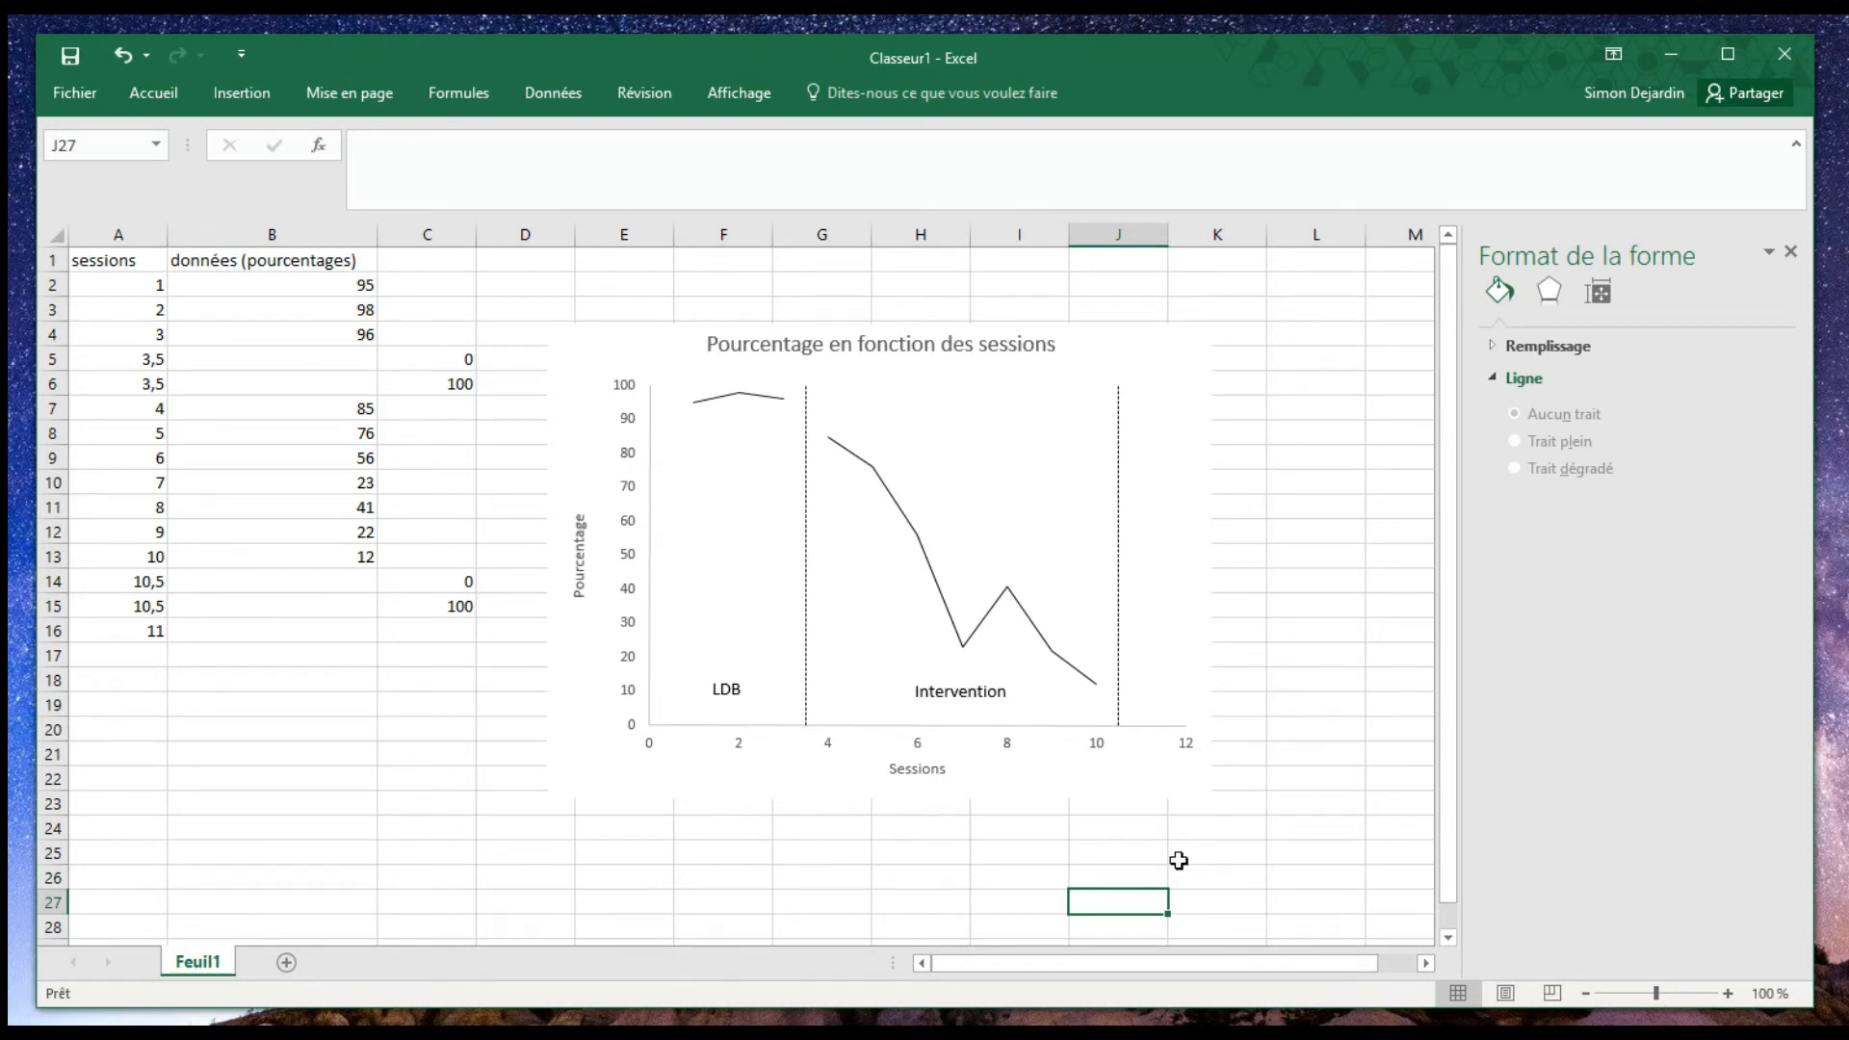
# - Move the whole chart on the sheet so it starts in column E around row 2, and select its plot area
pyautogui.moveTo(565, 780); pyautogui.dragTo(640, 747)
pyautogui.click(805, 581)
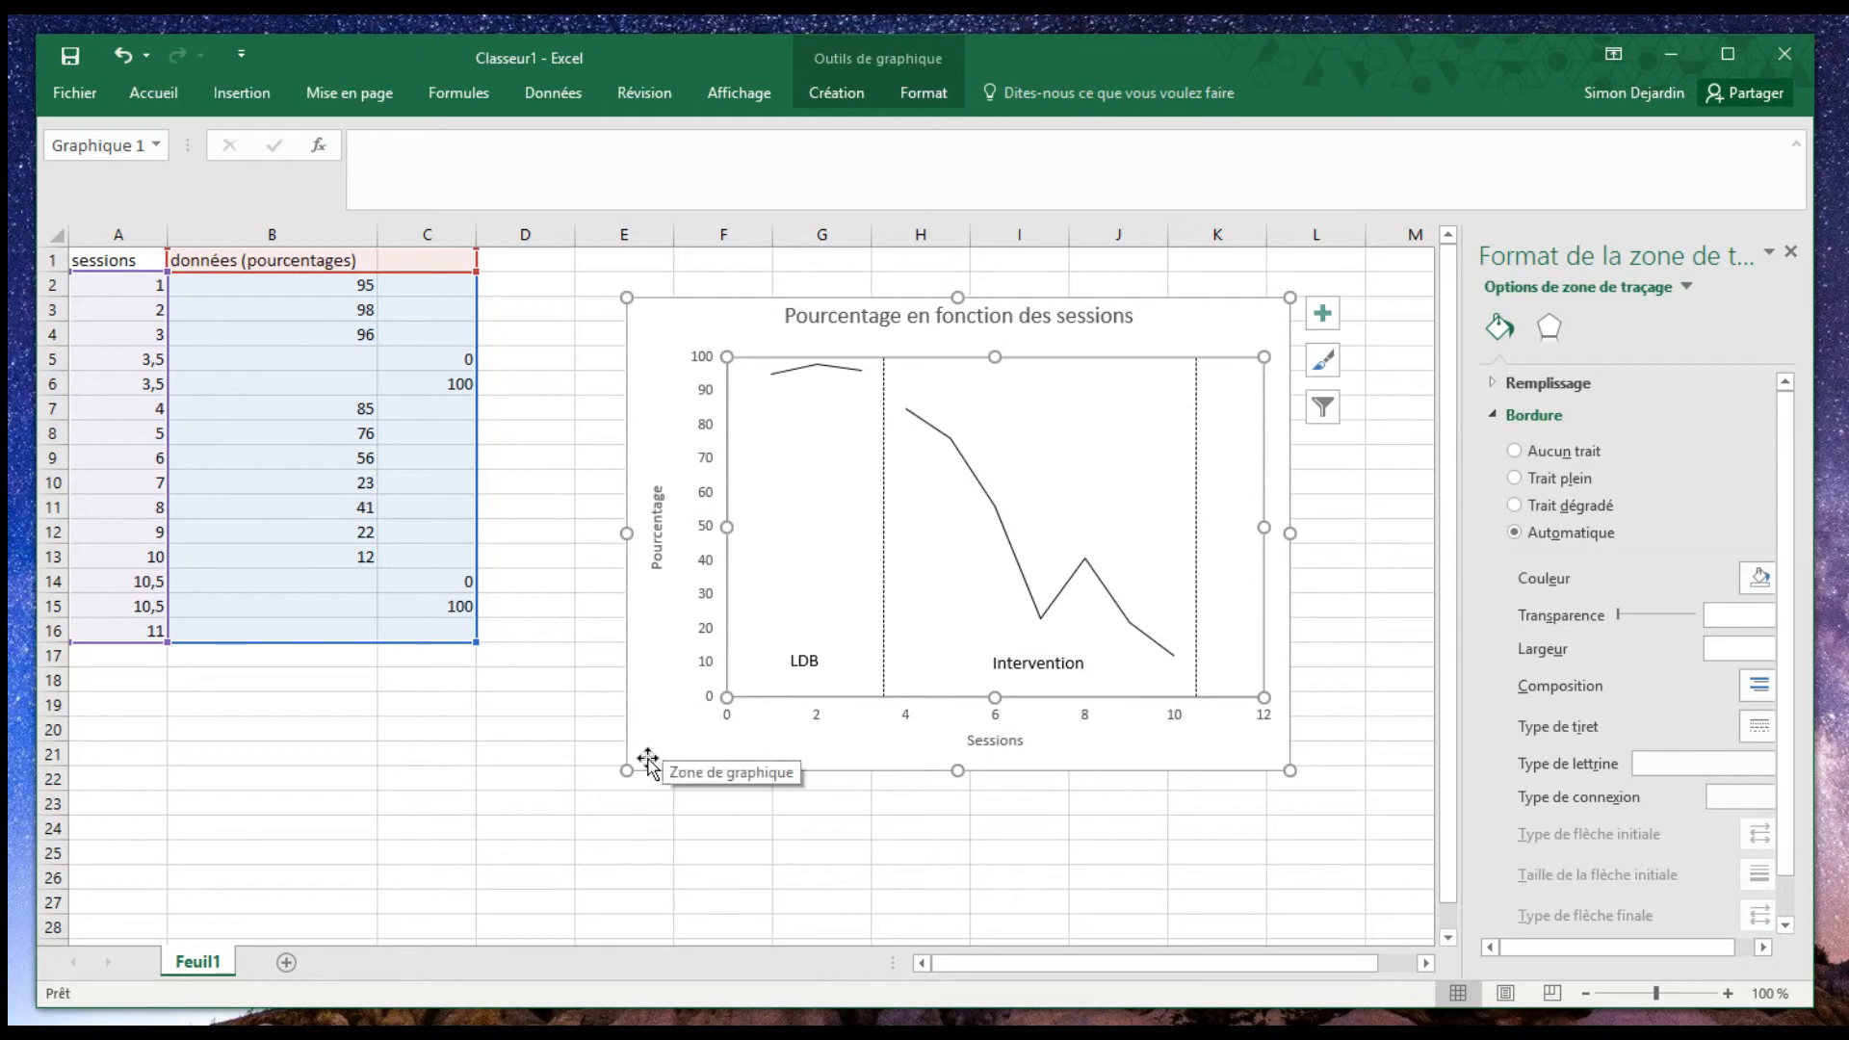
# - Move the whole chart on the sheet so it starts at column F around row 3, and deselect it
pyautogui.click(652, 751)
pyautogui.moveTo(652, 751); pyautogui.dragTo(803, 737)
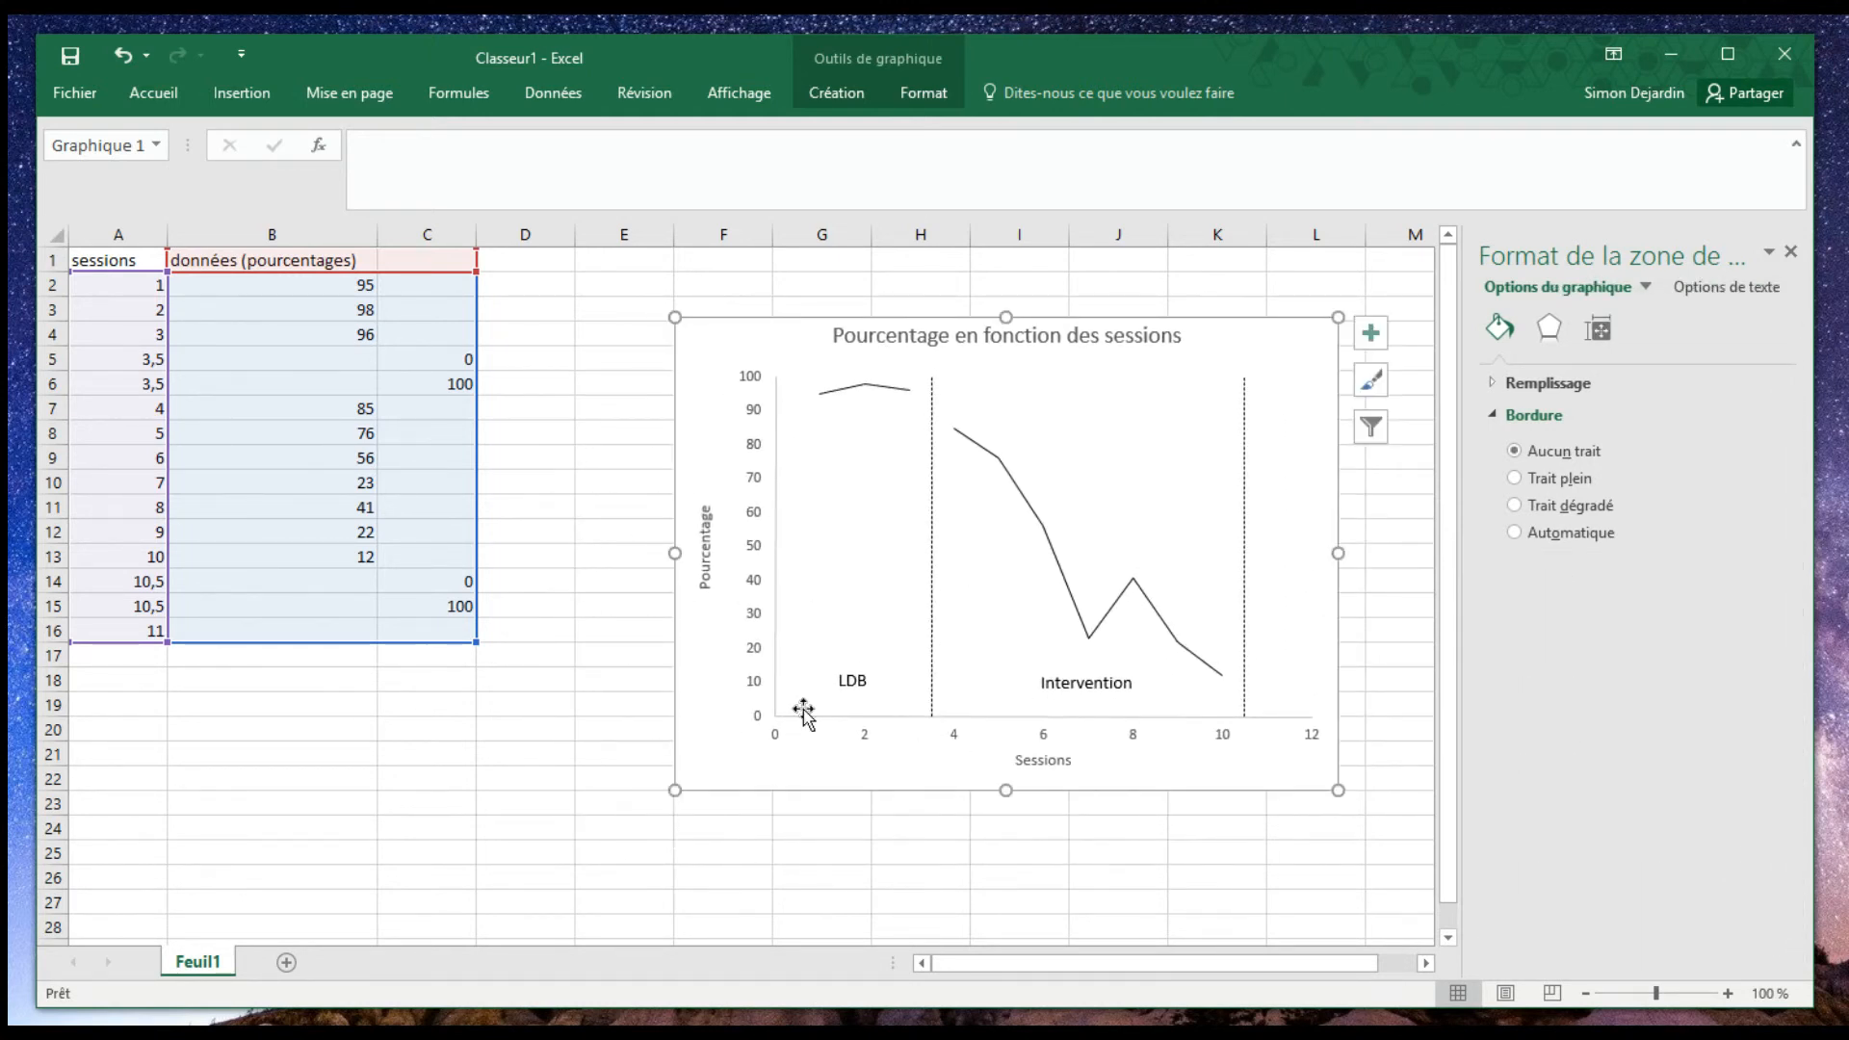
pyautogui.click(781, 901)
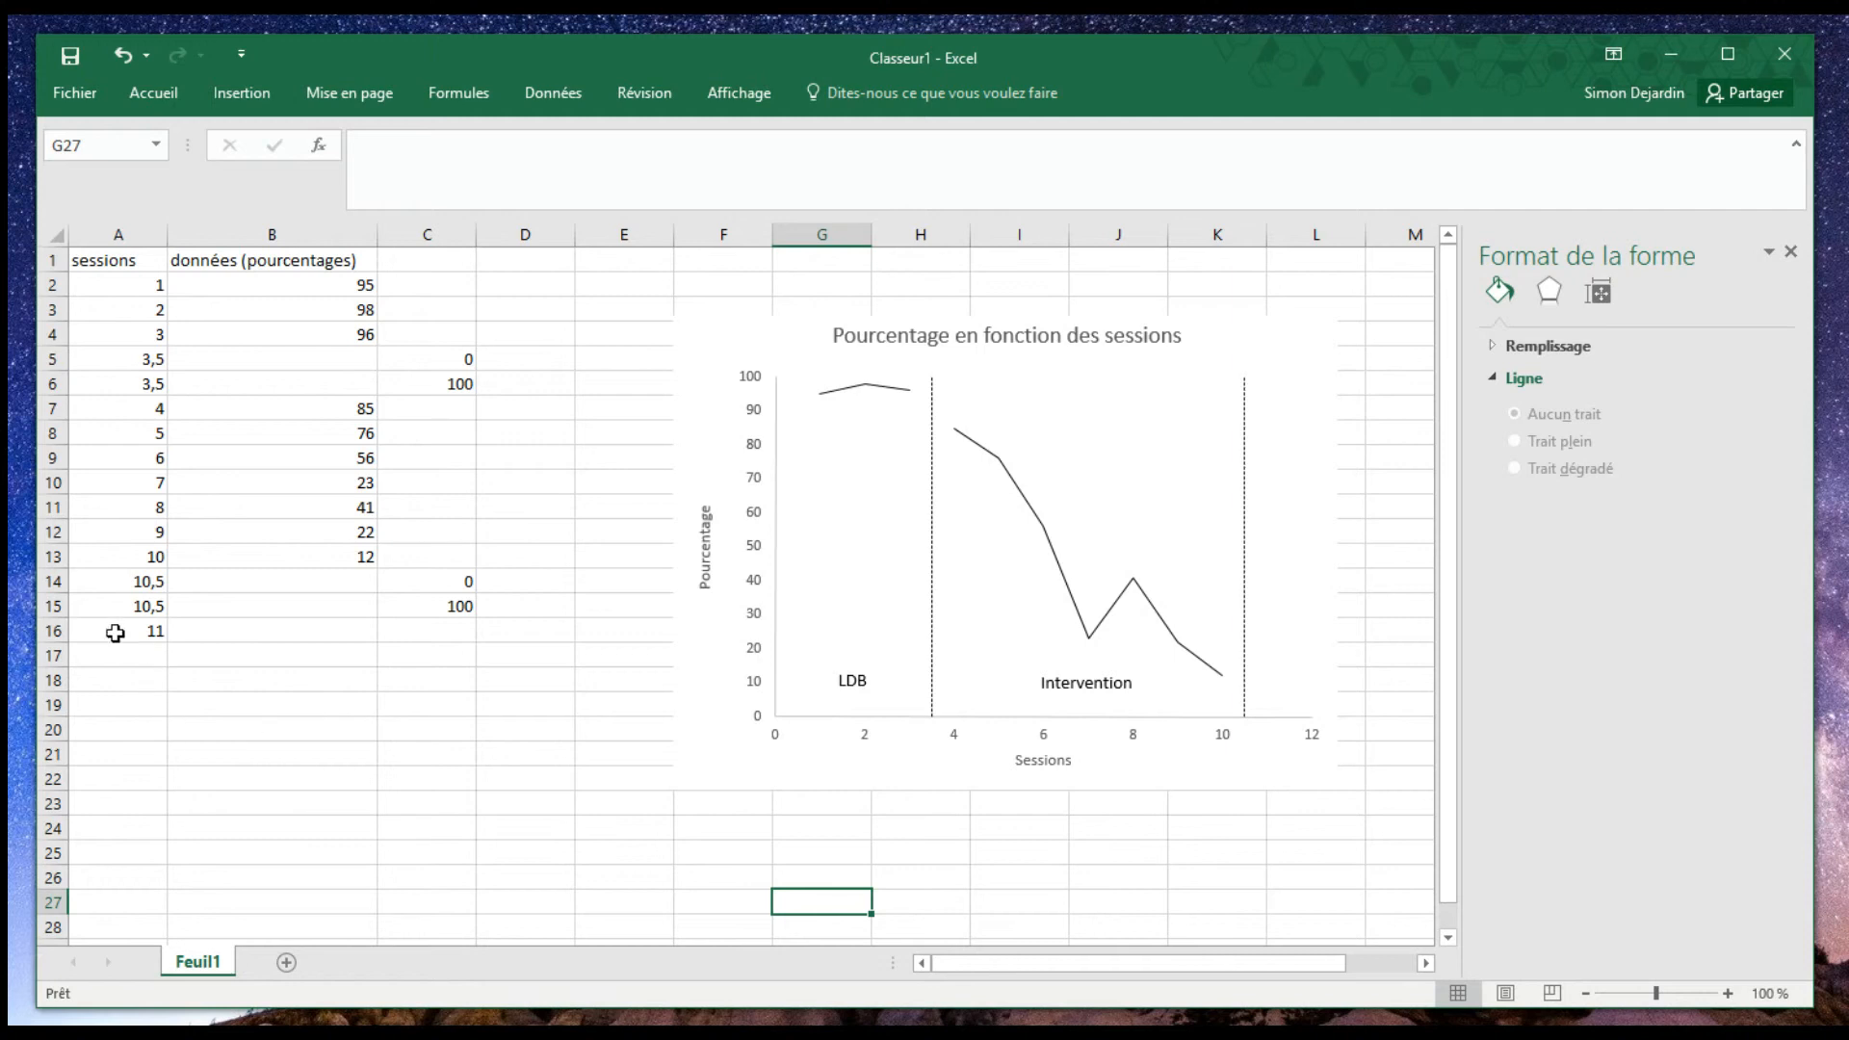
# - Extend the chart's source data range down to row 25 to include empty rows for further sessions, and deselect the chart
pyautogui.click(158, 657)
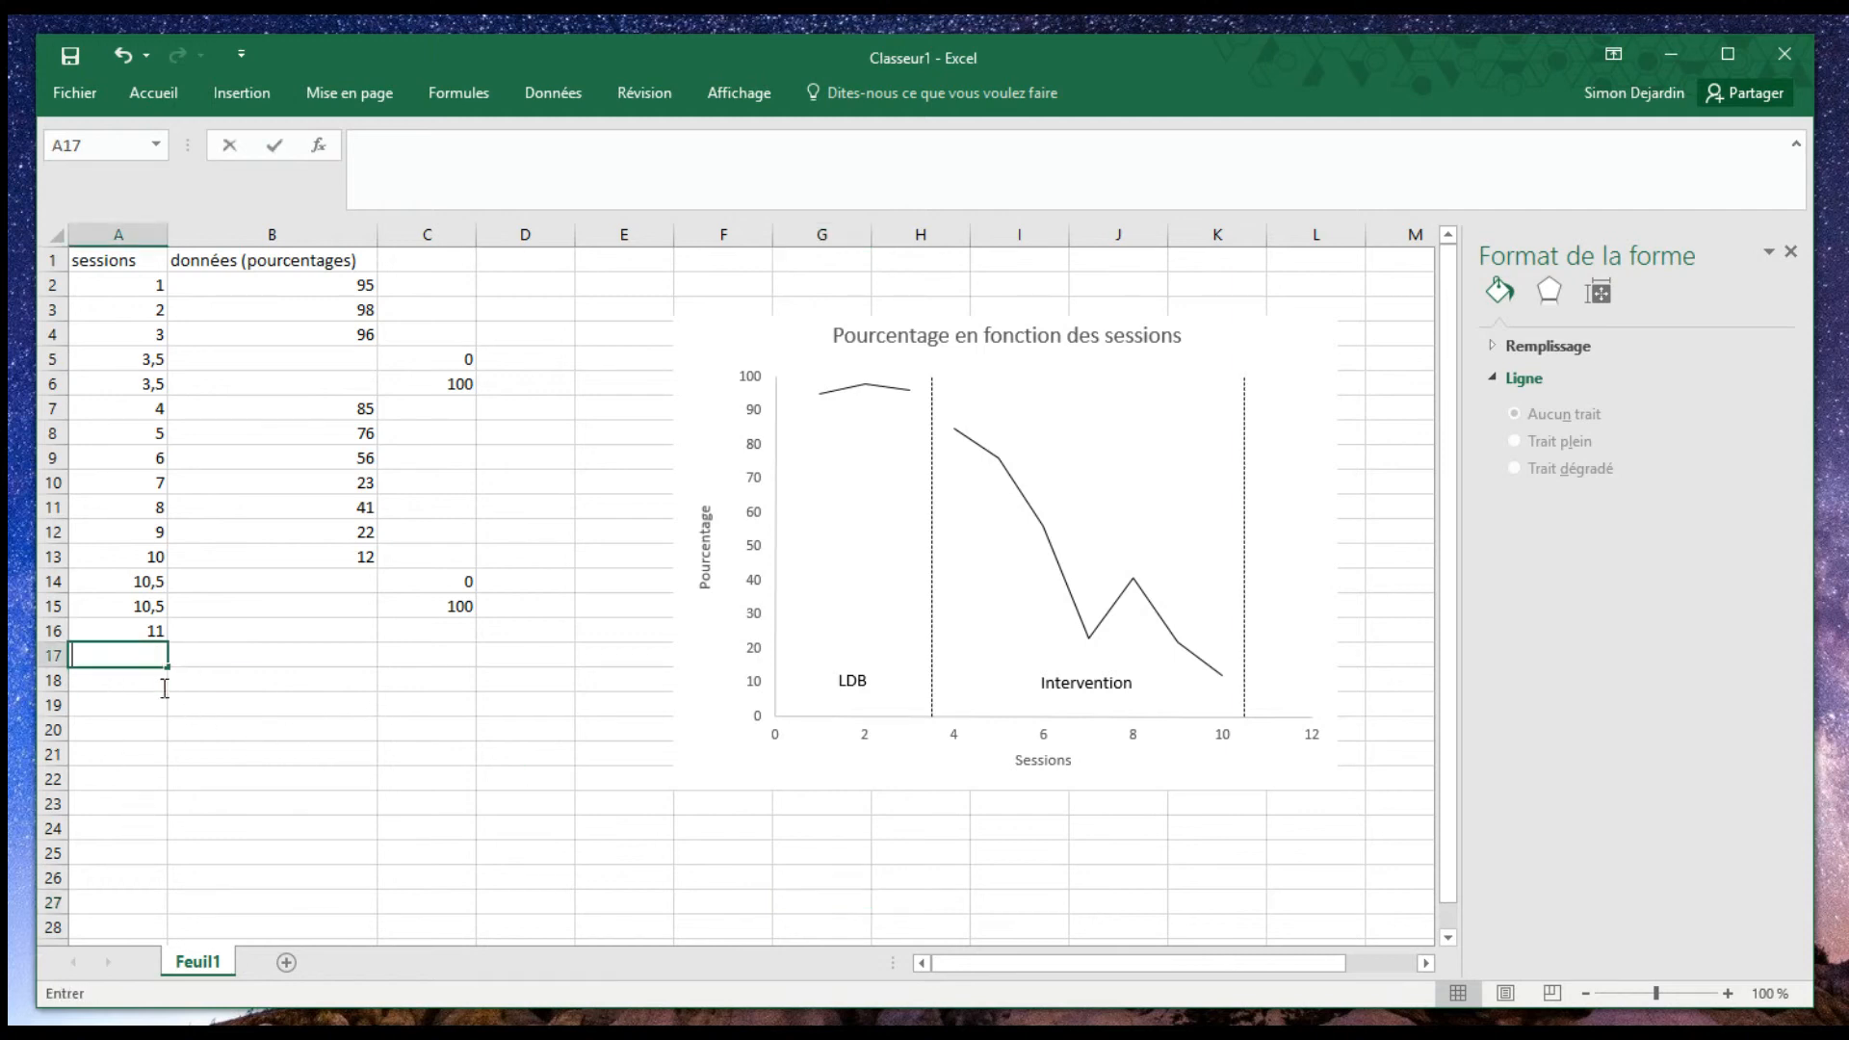
pyautogui.click(754, 688)
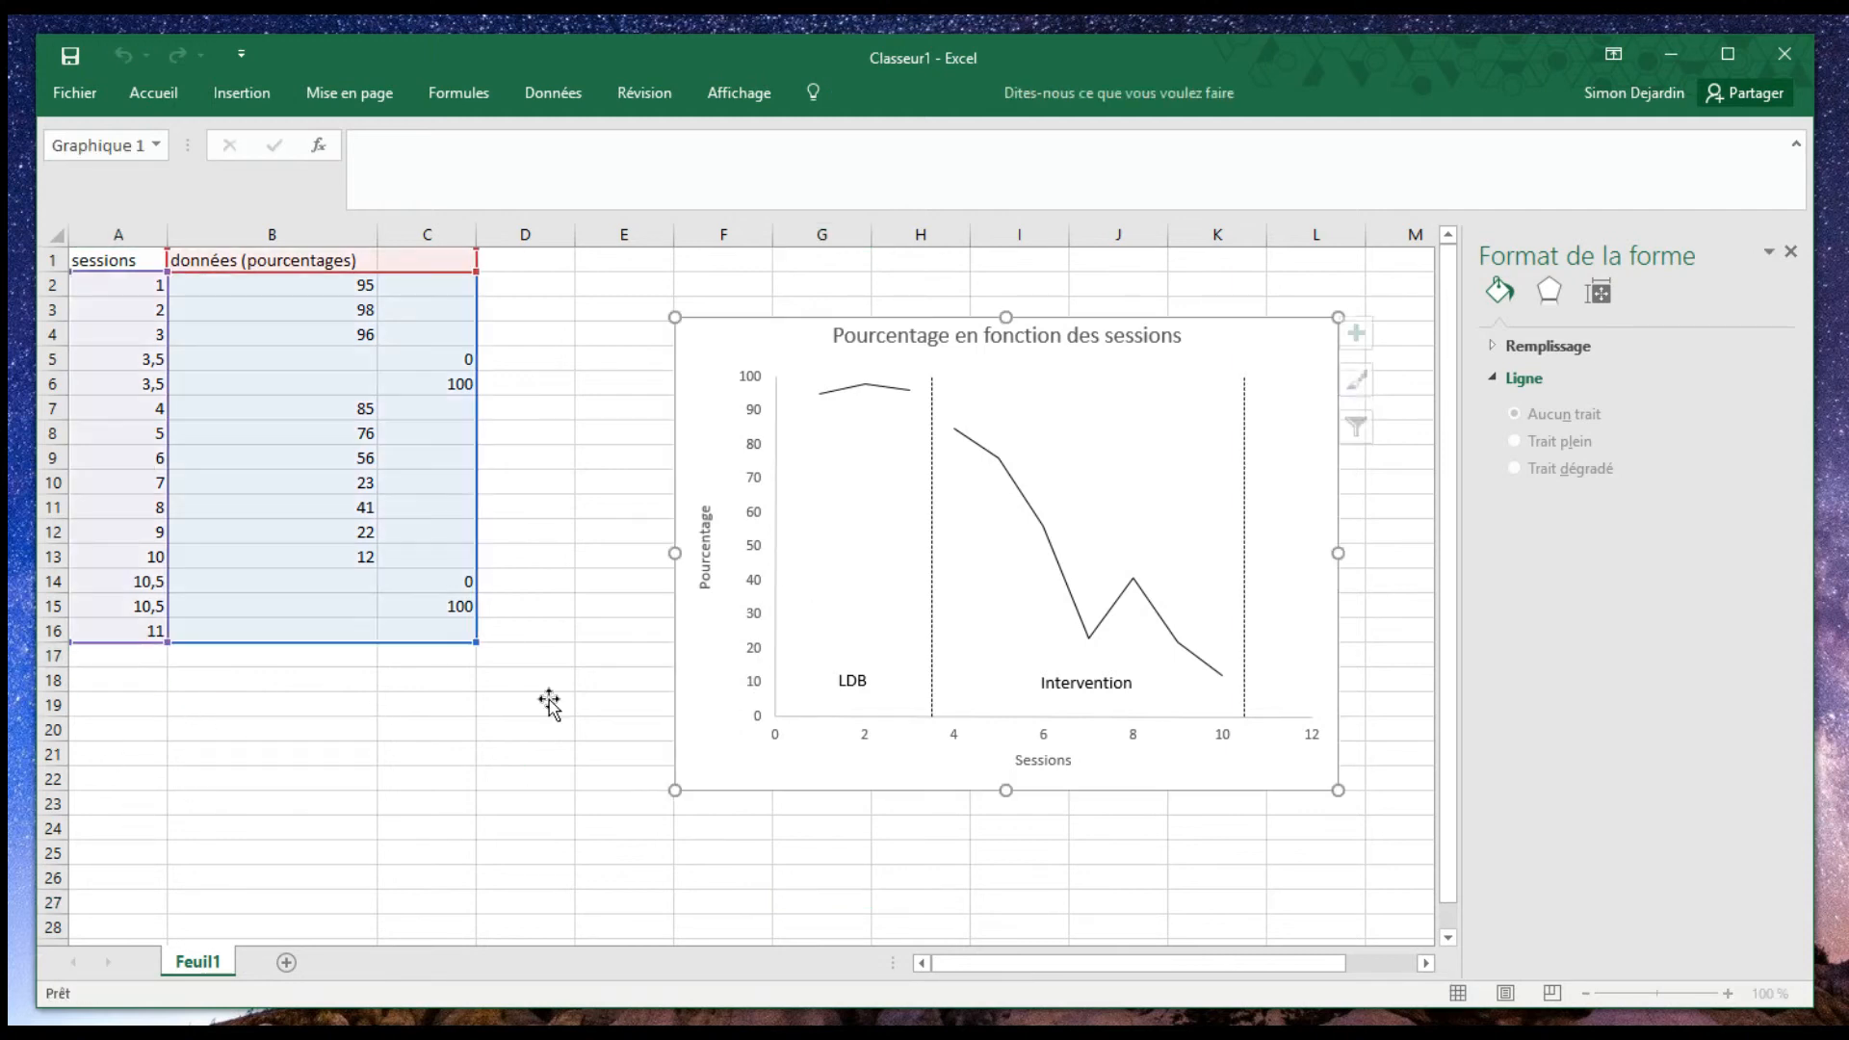
pyautogui.moveTo(168, 642); pyautogui.dragTo(160, 865)
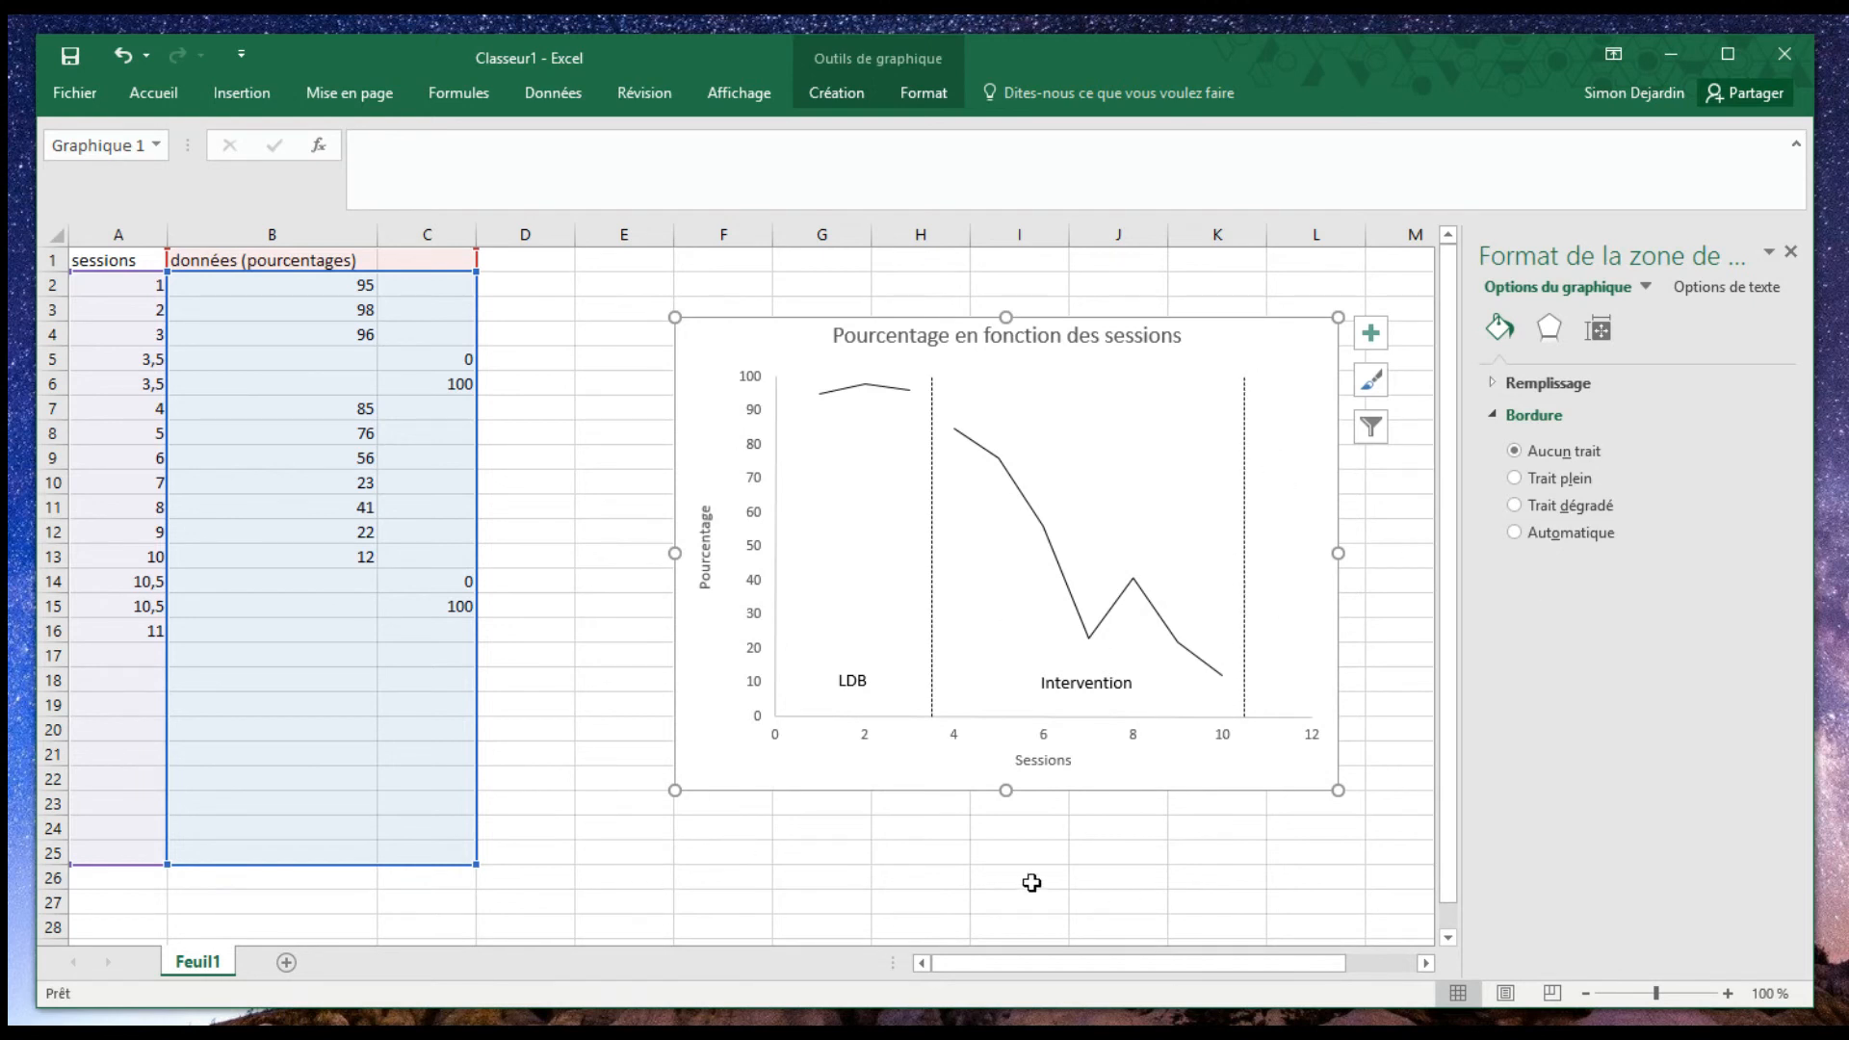
pyautogui.click(1402, 823)
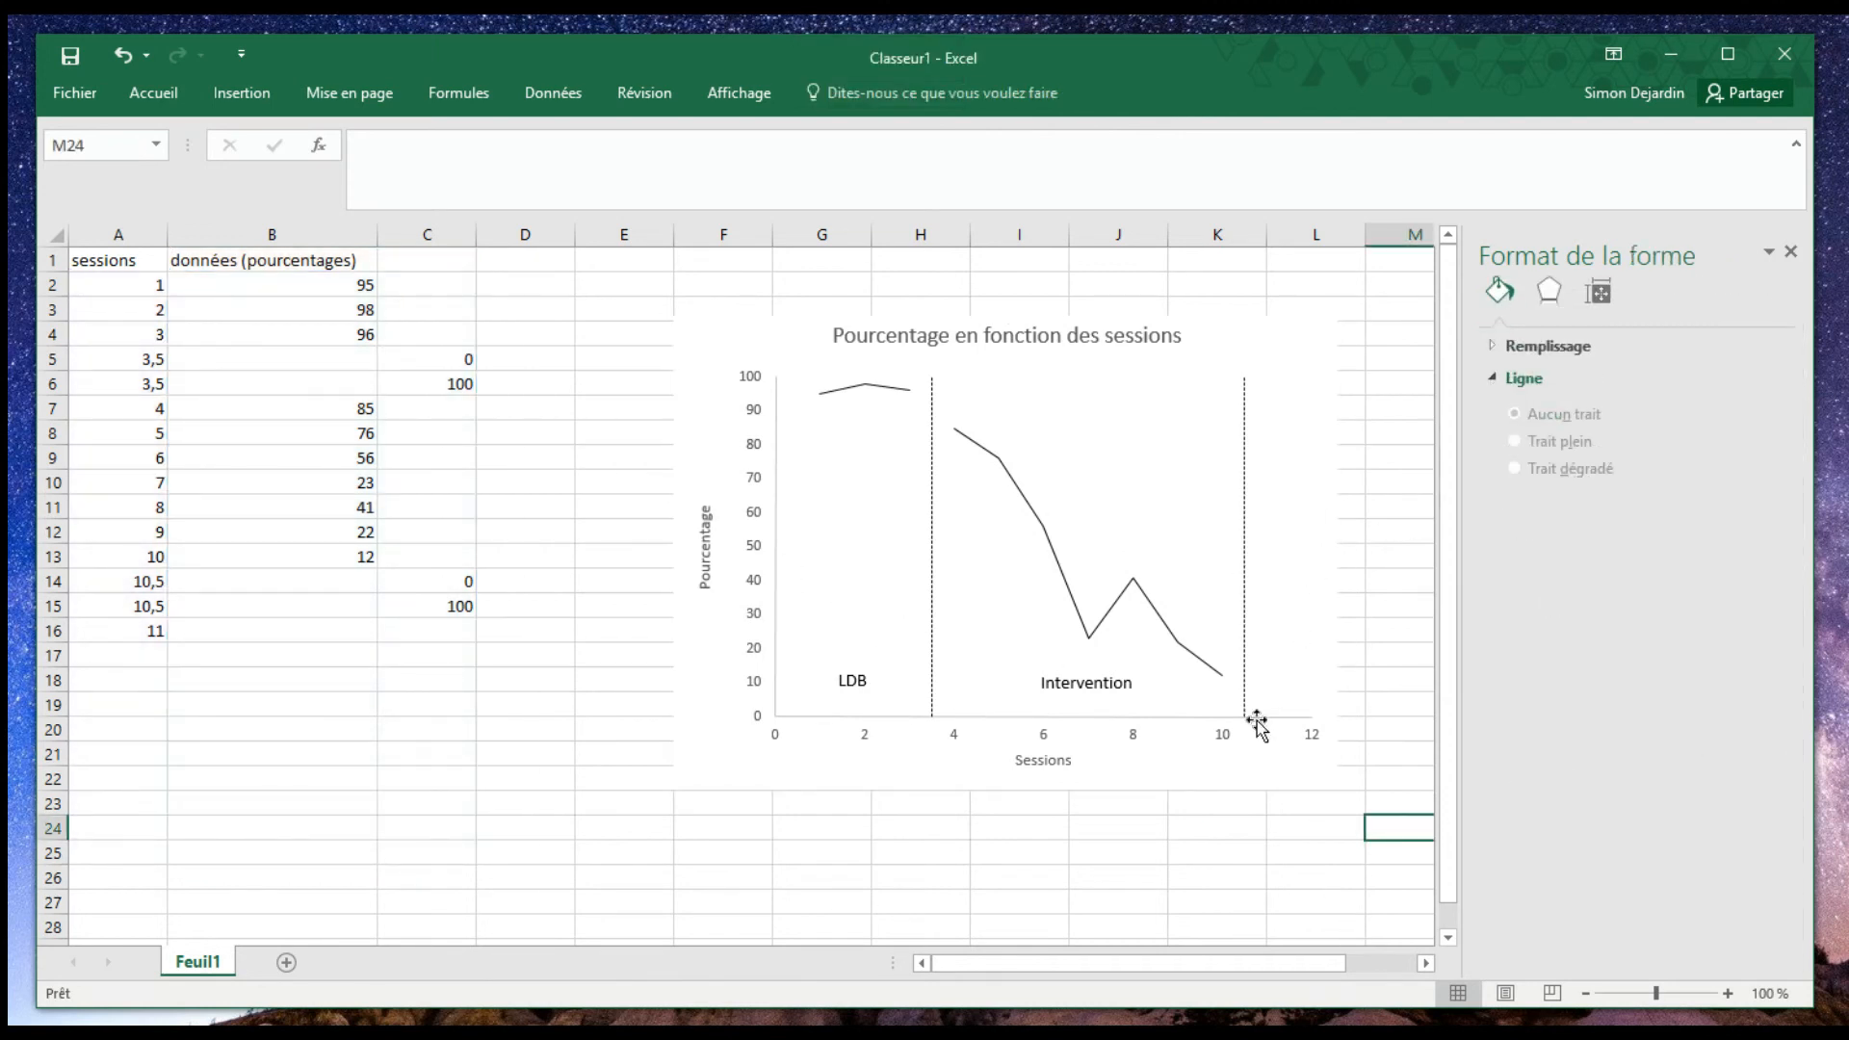